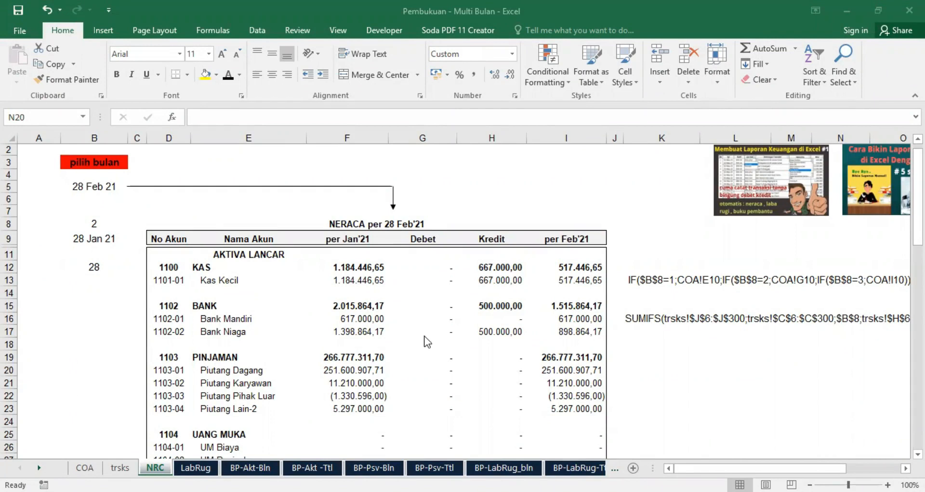
# Examine the Debet and Kredit columns and the prior-period balance column on the NRC and LabRug sheets.
pyautogui.click(443, 314)
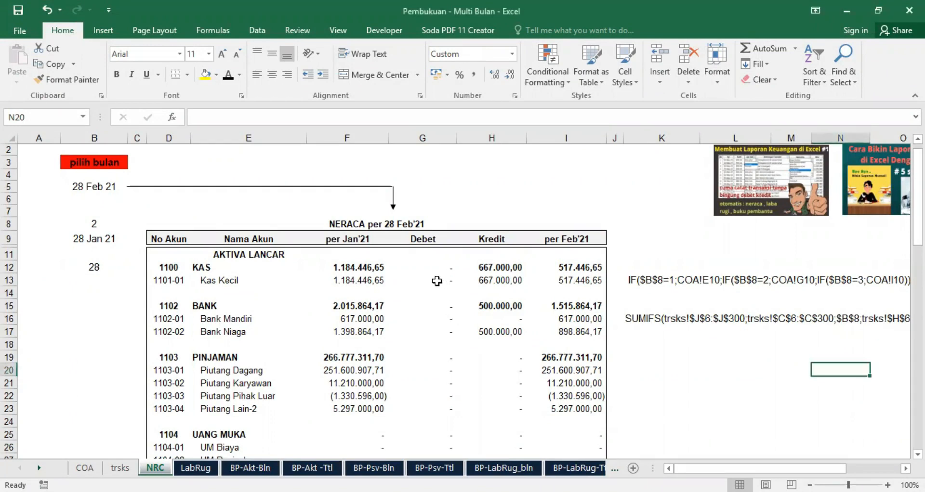
pyautogui.moveTo(424, 138); pyautogui.dragTo(488, 146)
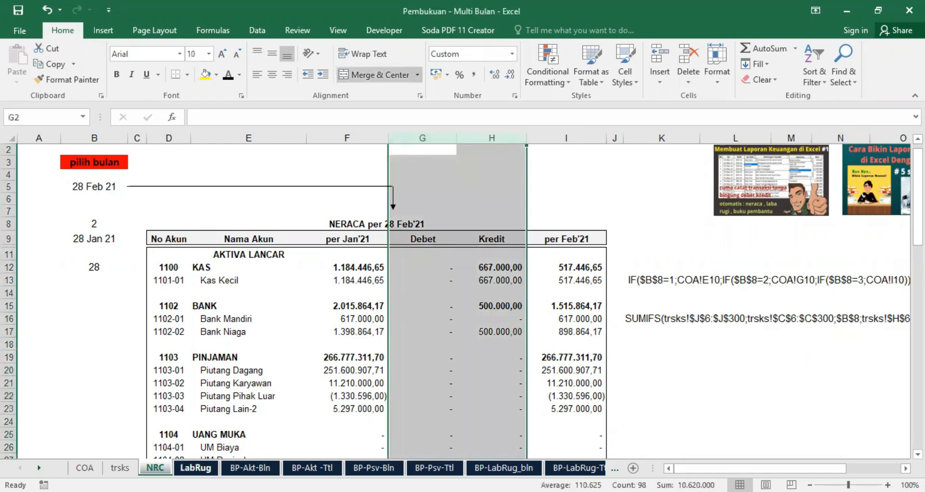
pyautogui.click(195, 468)
pyautogui.moveTo(364, 138); pyautogui.dragTo(430, 147)
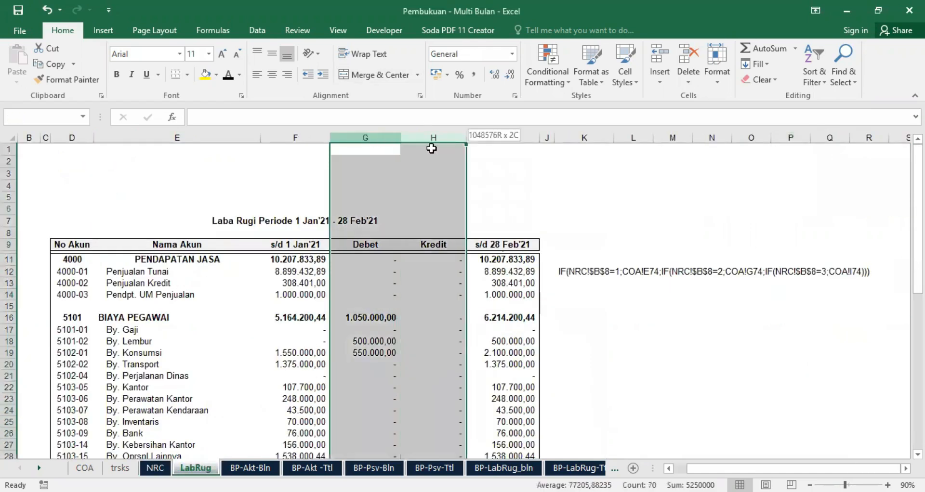
pyautogui.click(296, 139)
pyautogui.click(155, 468)
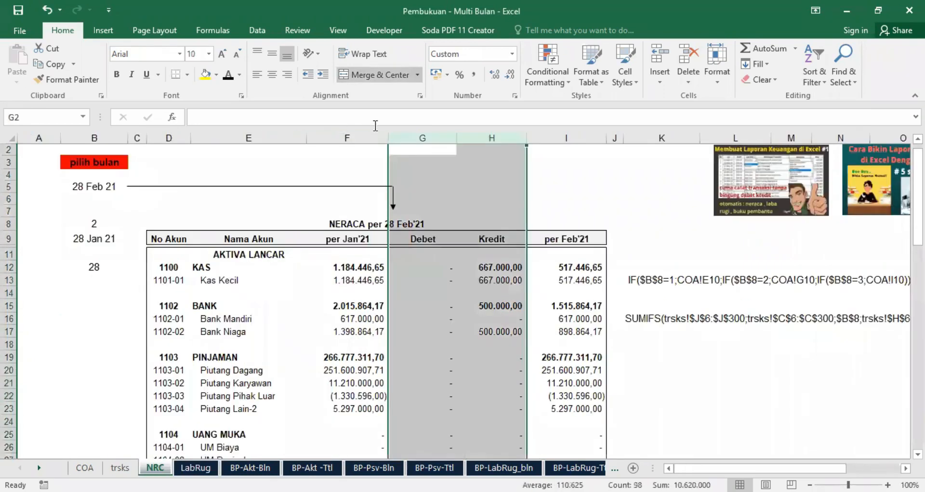
pyautogui.click(355, 138)
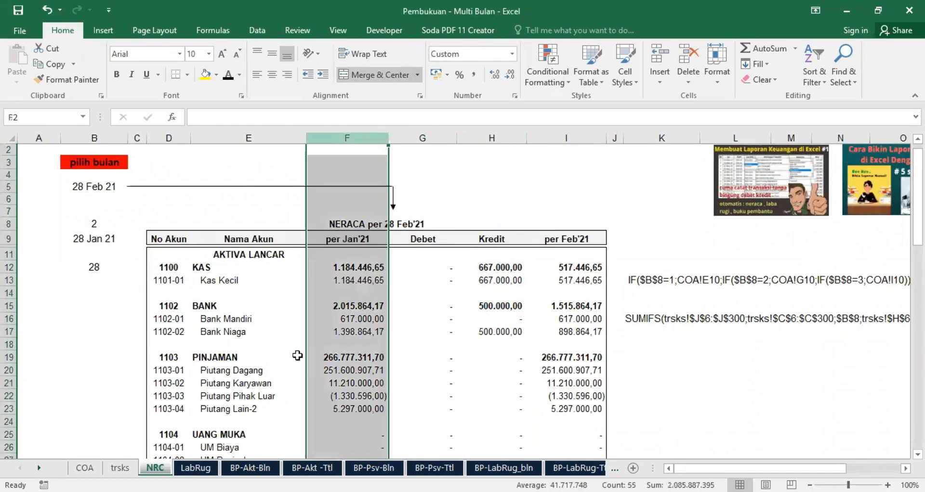
pyautogui.click(426, 376)
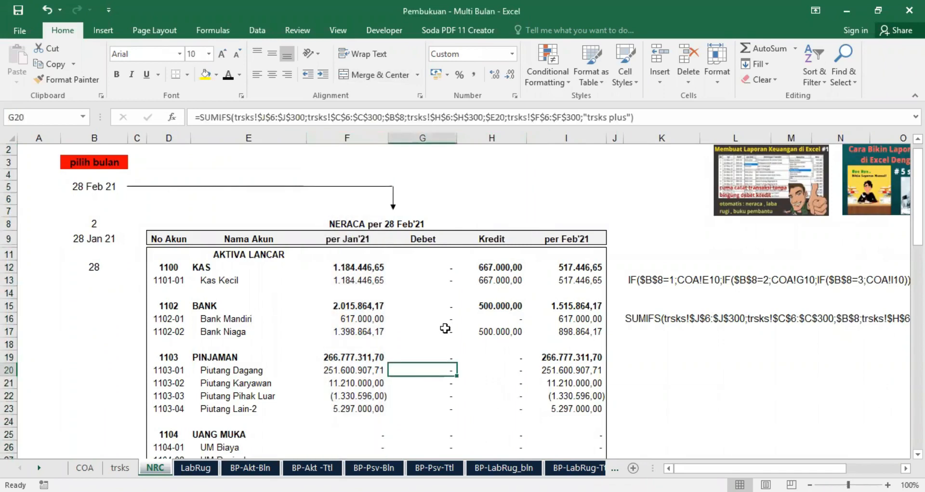
pyautogui.click(427, 136)
pyautogui.click(485, 137)
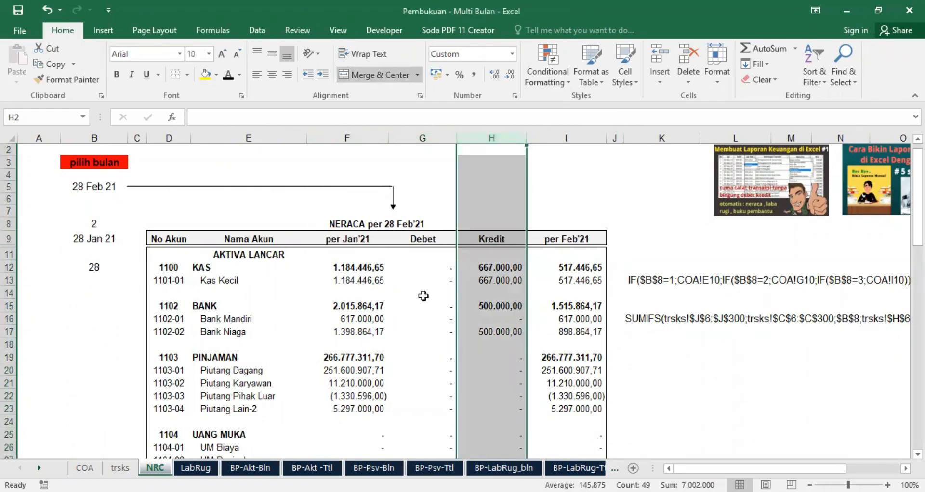
# Compare the Jns TRsks column on the trsks sheet with the Debet and Kredit columns on the NRC sheet.
pyautogui.click(120, 467)
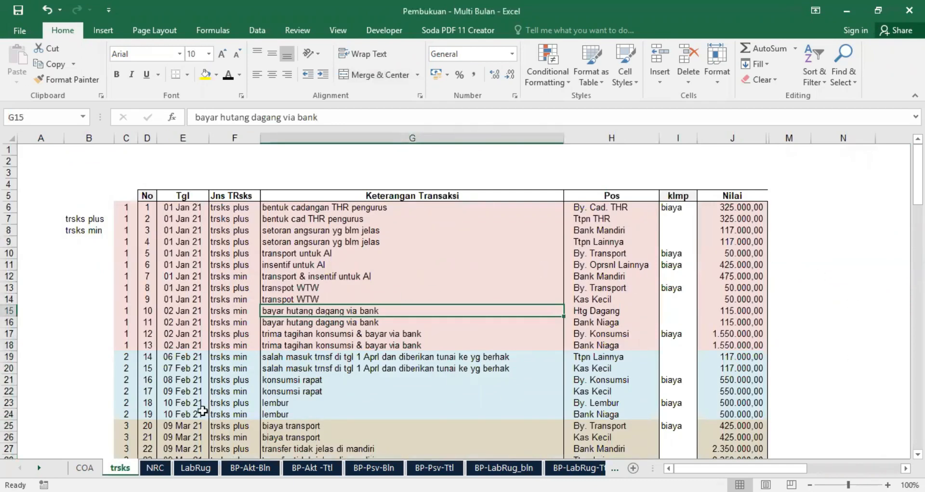
pyautogui.click(157, 468)
pyautogui.click(449, 320)
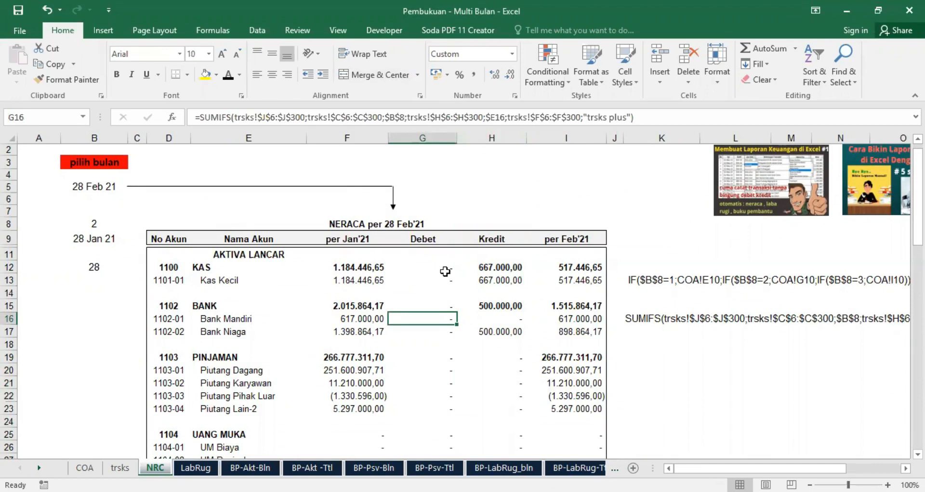
pyautogui.click(120, 468)
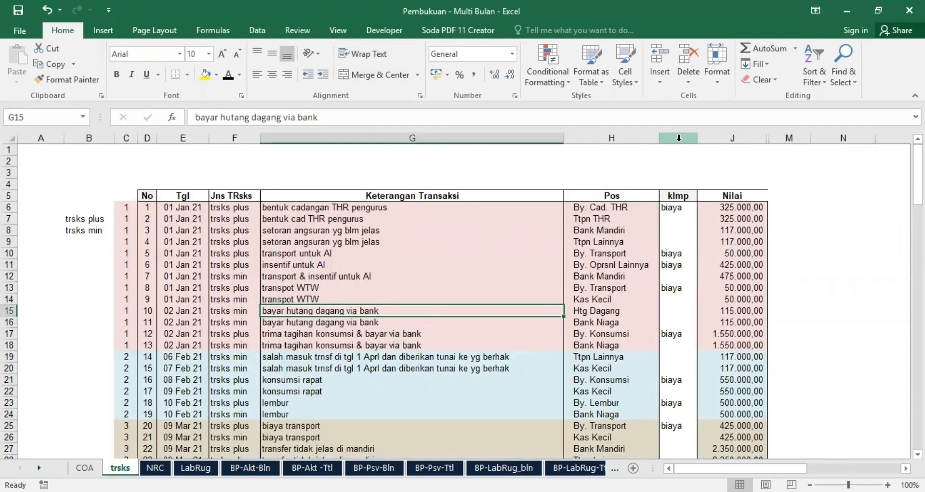
pyautogui.click(232, 139)
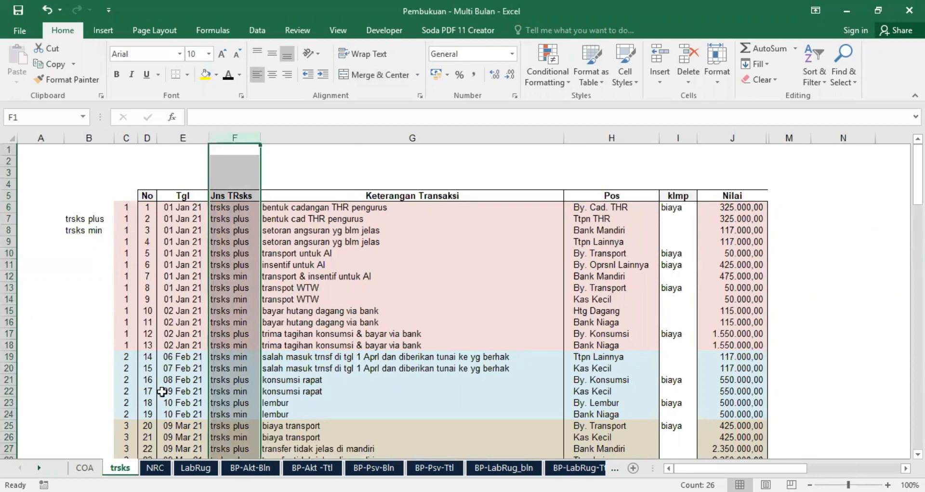
pyautogui.click(155, 467)
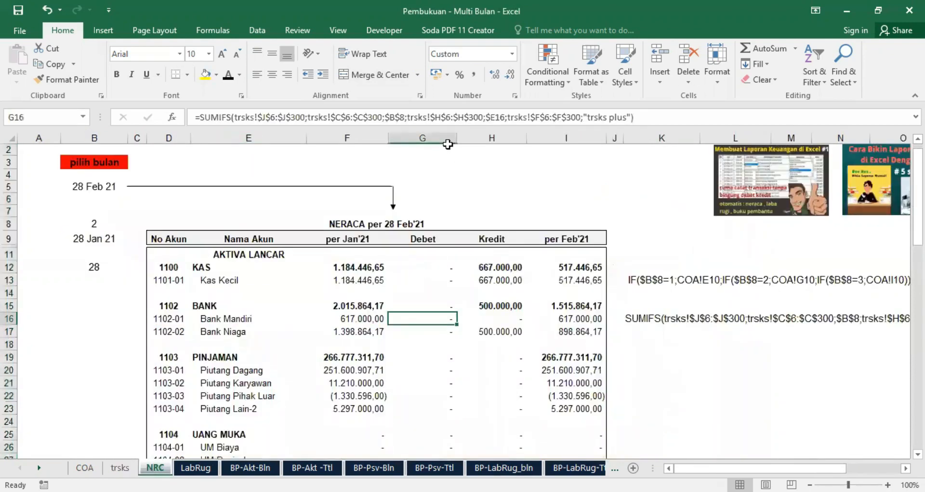
pyautogui.click(422, 138)
pyautogui.click(501, 137)
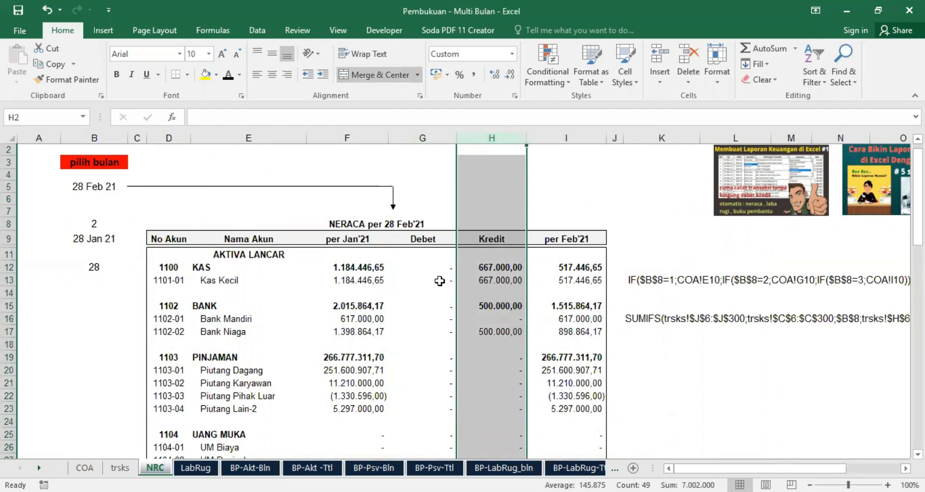
pyautogui.click(118, 467)
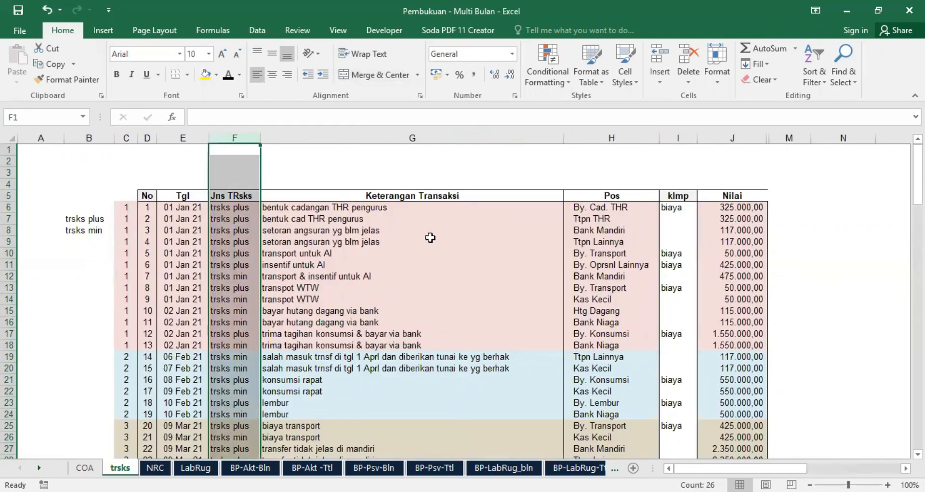
# Inspect the Pos and Jns TRsks entries of the first two THR transactions on the trsks sheet.
pyautogui.click(430, 238)
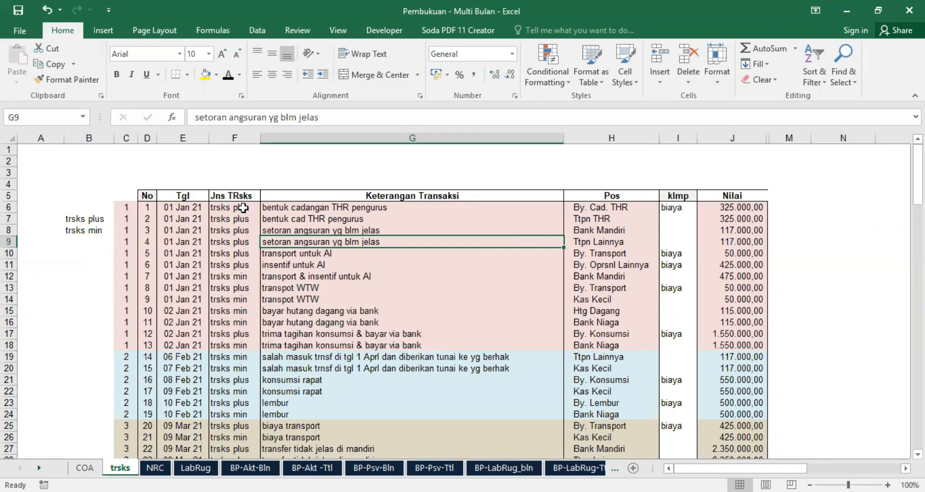
pyautogui.click(599, 208)
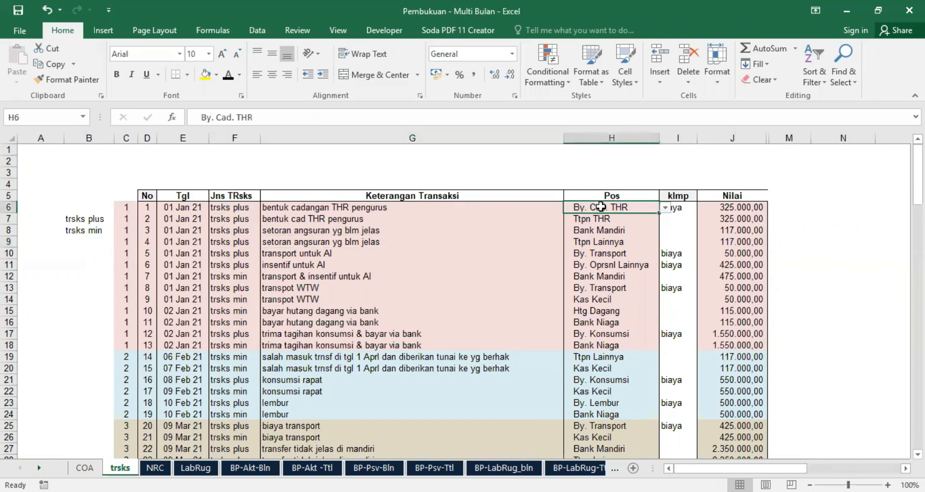
pyautogui.click(592, 220)
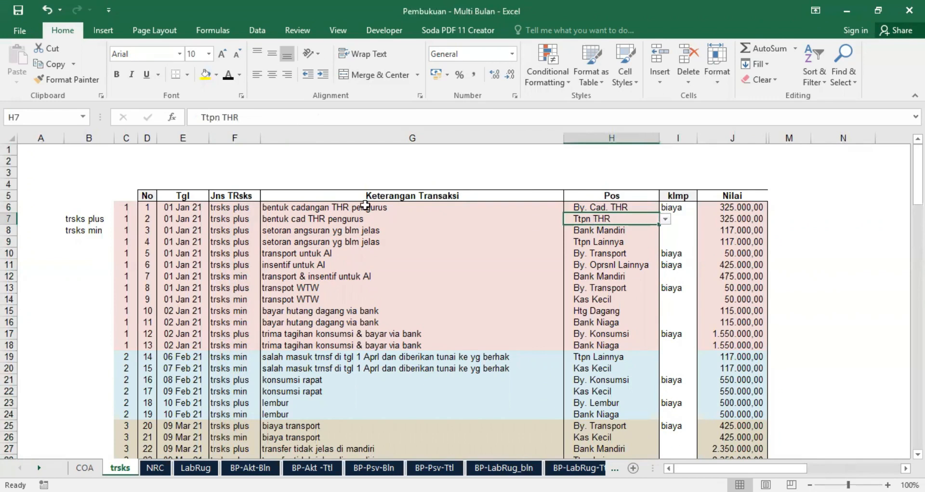
pyautogui.click(233, 205)
pyautogui.click(237, 217)
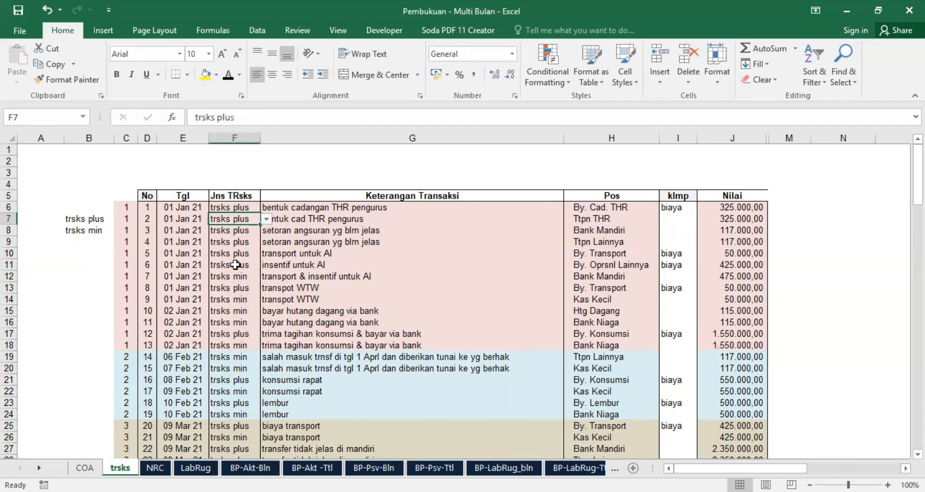
# Rename the Debet column header in G9 of the NRC sheet to "ber +/+".
pyautogui.click(155, 469)
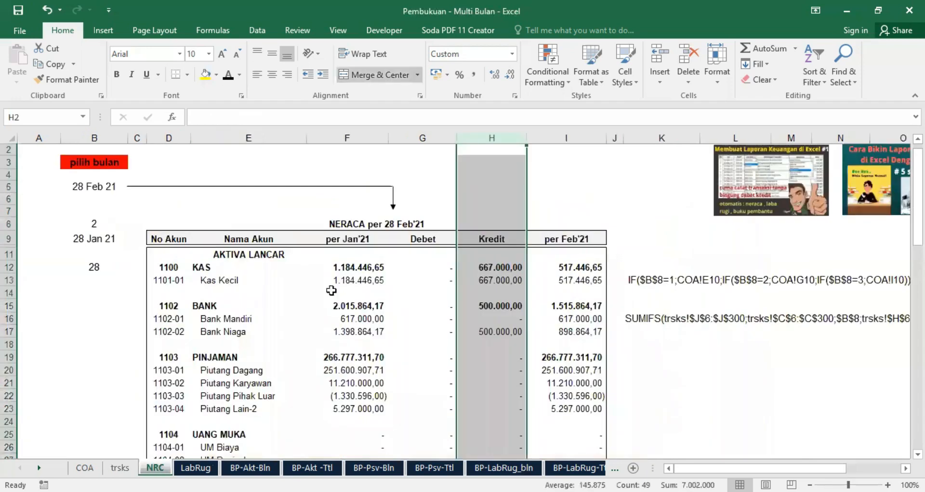
pyautogui.click(436, 282)
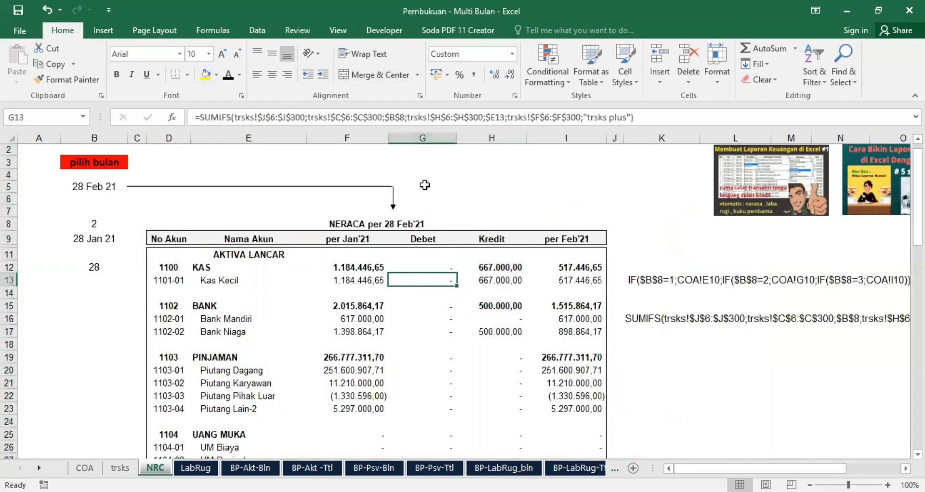
pyautogui.click(428, 241)
pyautogui.click(243, 111)
pyautogui.press('BackSpace')
pyautogui.press('BackSpace')
pyautogui.press('BackSpace')
pyautogui.press('BackSpace')
pyautogui.press('BackSpace')
pyautogui.write('ber')
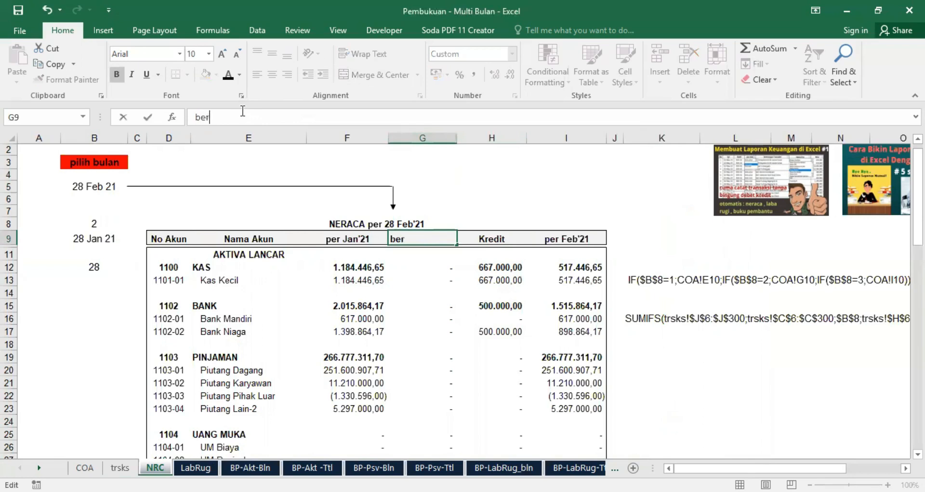
pyautogui.write(' +/+\\')
pyautogui.press('Return')
pyautogui.click(424, 236)
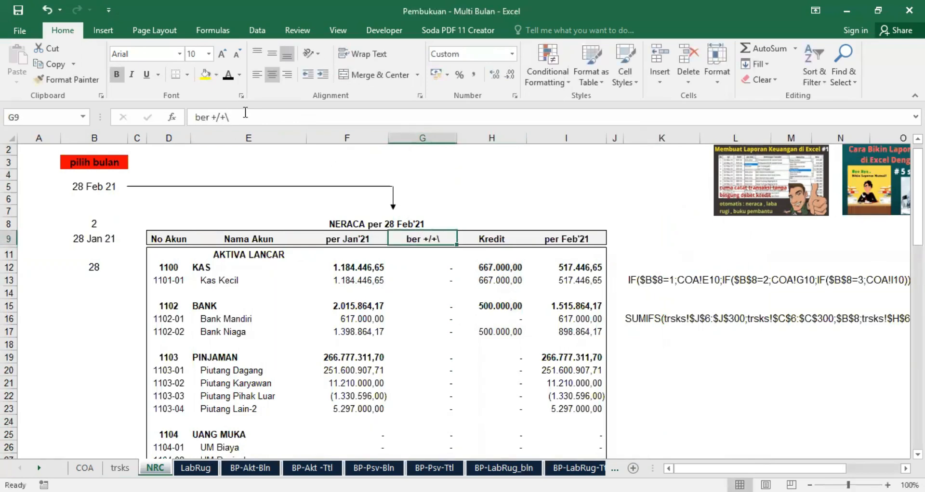
pyautogui.click(241, 117)
pyautogui.press('BackSpace')
pyautogui.press('Return')
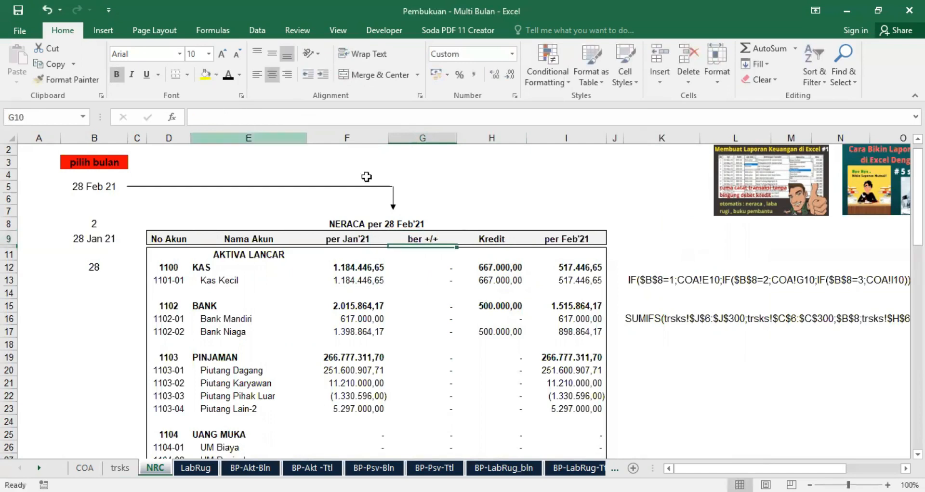
# Rename the Kredit column header in H9 to "ber -/-".
pyautogui.click(490, 237)
pyautogui.write('be')
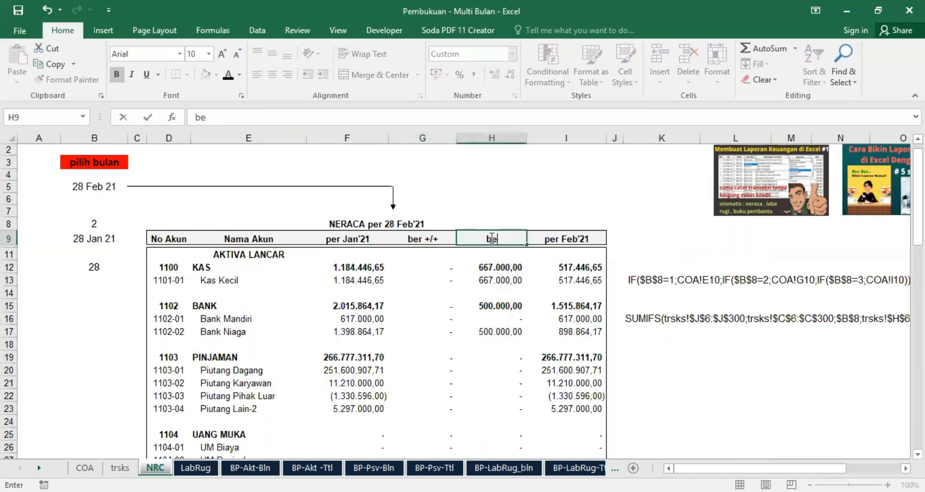
pyautogui.write('r -/-')
pyautogui.press('Return')
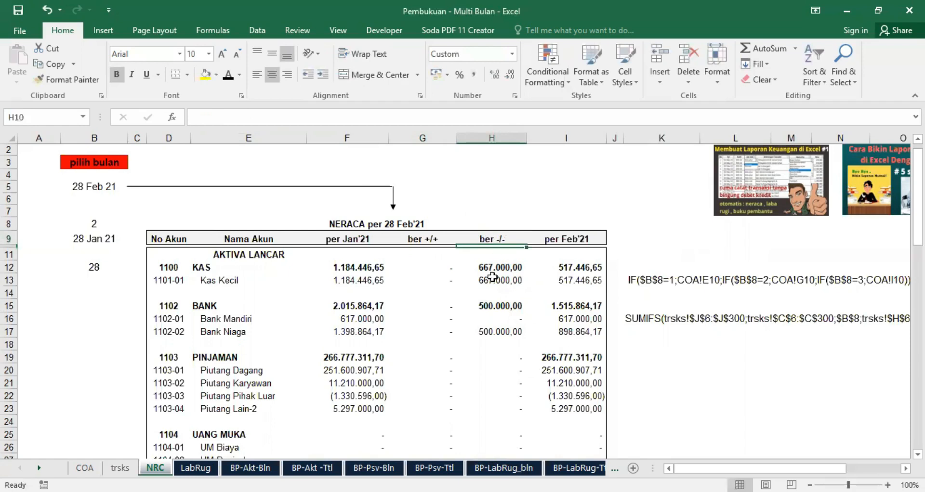
pyautogui.click(499, 239)
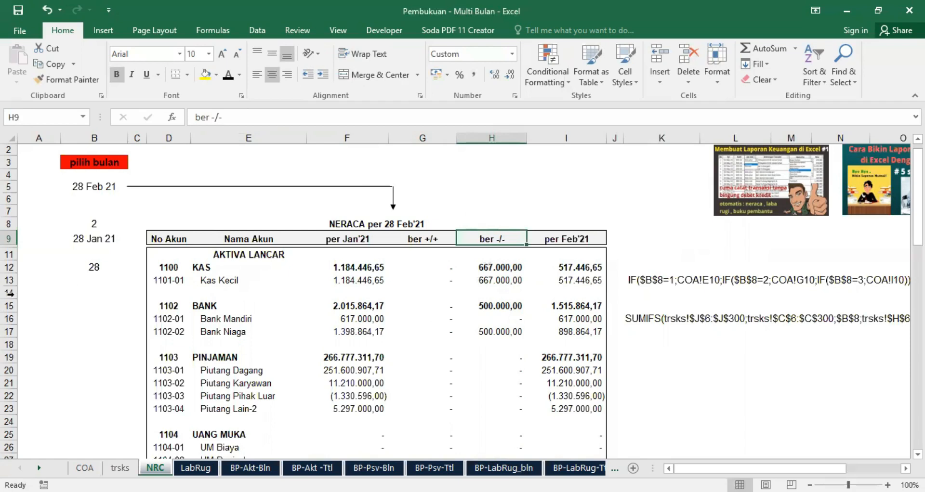
# Review the Kas Kecil row together with the full IF formula note written beside it in K13.
pyautogui.click(10, 280)
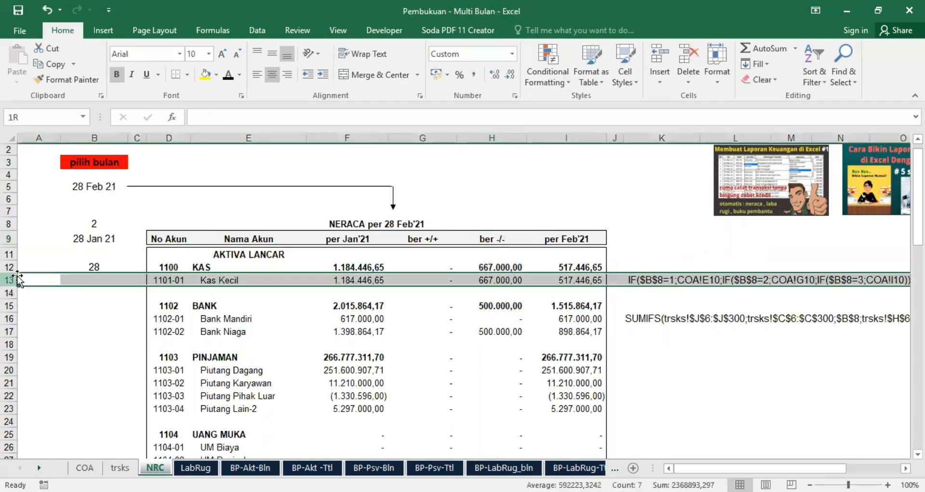
pyautogui.click(220, 281)
pyautogui.click(642, 282)
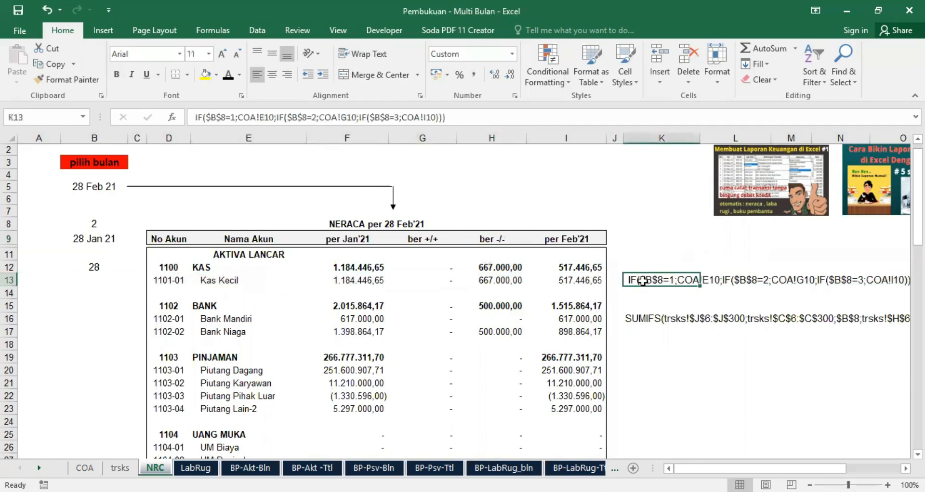
pyautogui.moveTo(697, 470); pyautogui.dragTo(729, 470)
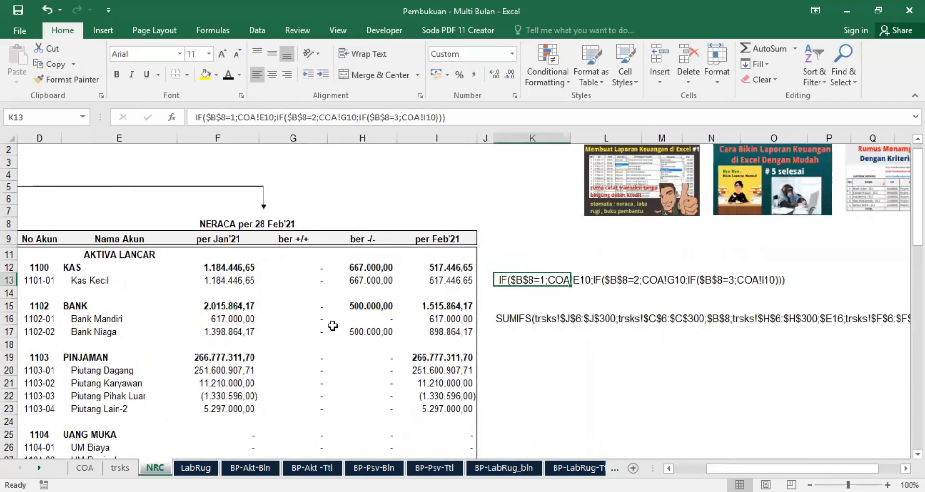
# Examine the SUMIFS formula note for the Bank Mandiri row against the Nilai range starting at J6 on the trsks sheet.
pyautogui.click(8, 318)
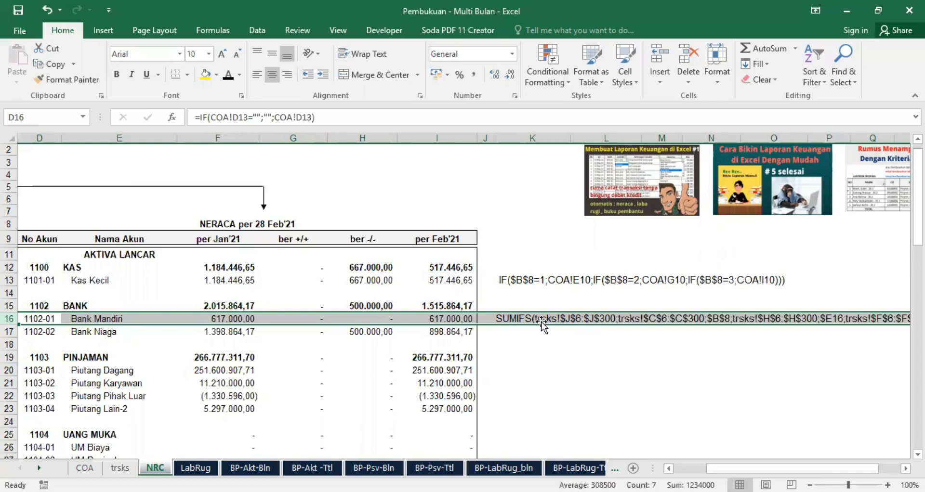
pyautogui.click(120, 468)
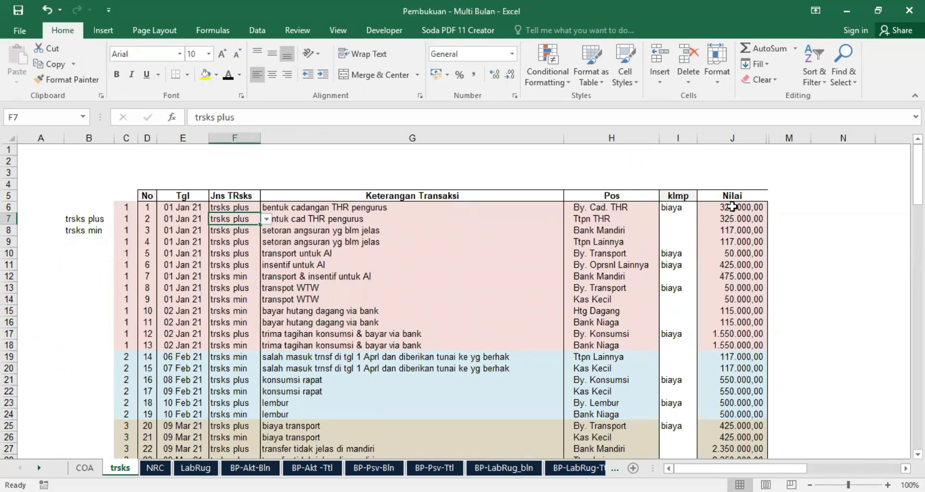
pyautogui.moveTo(732, 207); pyautogui.dragTo(728, 484)
pyautogui.click(165, 449)
pyautogui.click(155, 468)
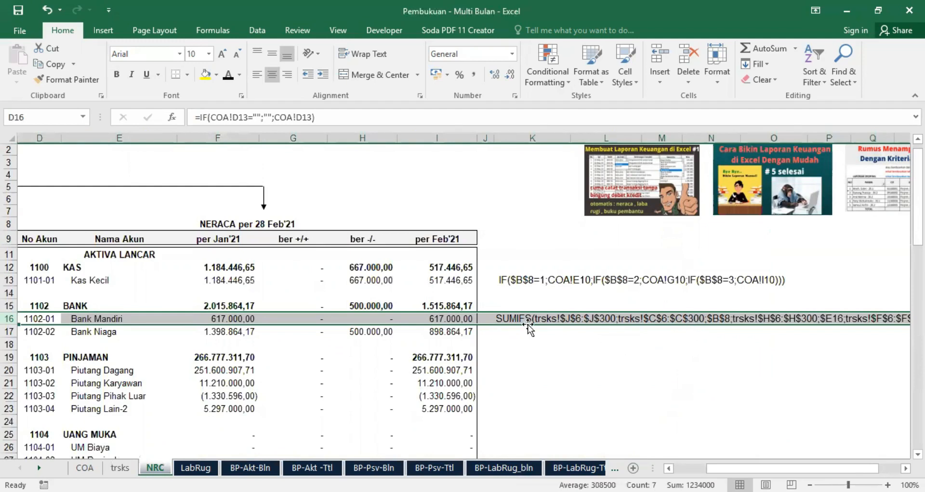
pyautogui.click(120, 467)
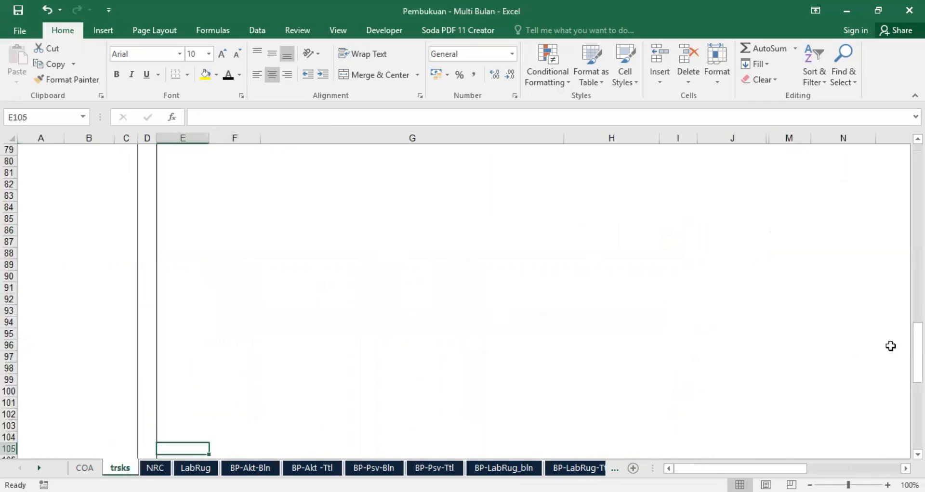
pyautogui.moveTo(918, 350); pyautogui.dragTo(917, 176)
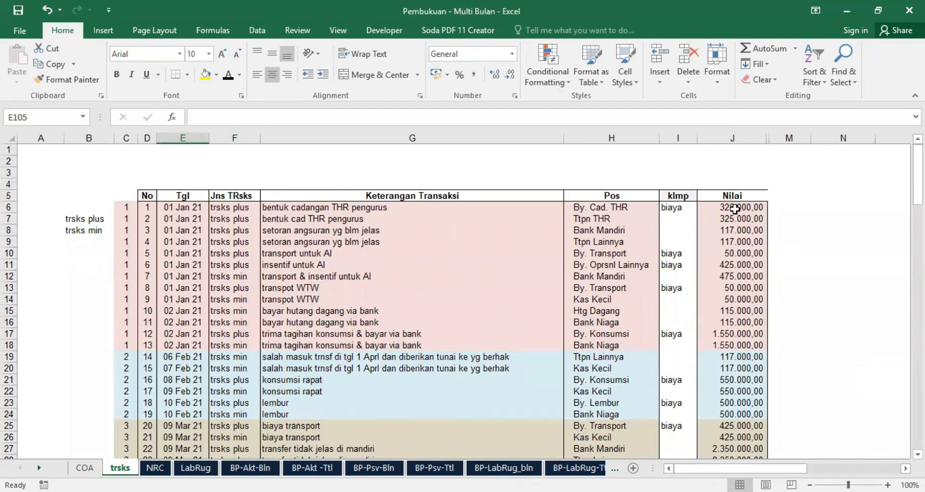
pyautogui.moveTo(729, 206); pyautogui.dragTo(709, 436)
pyautogui.click(154, 468)
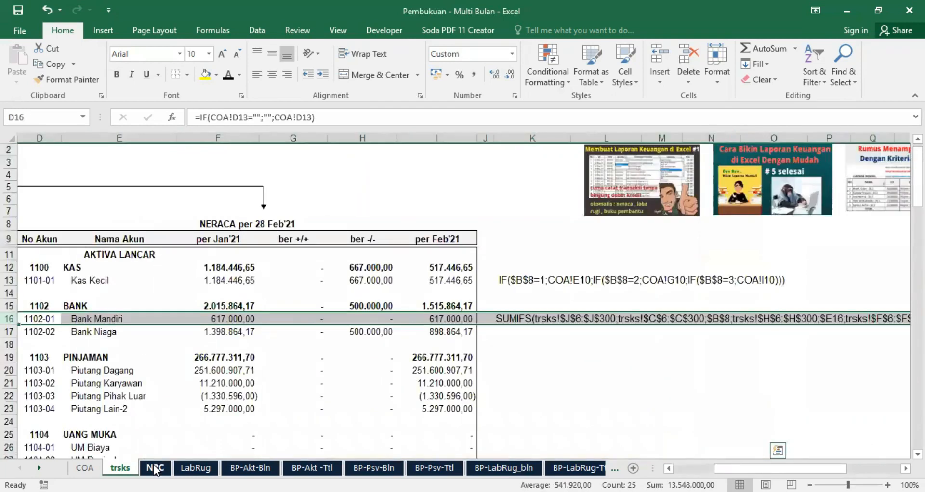
# Compare the SUMIFS note in K16 of the NRC sheet with the month-number range starting at C6 on the trsks sheet.
pyautogui.click(535, 344)
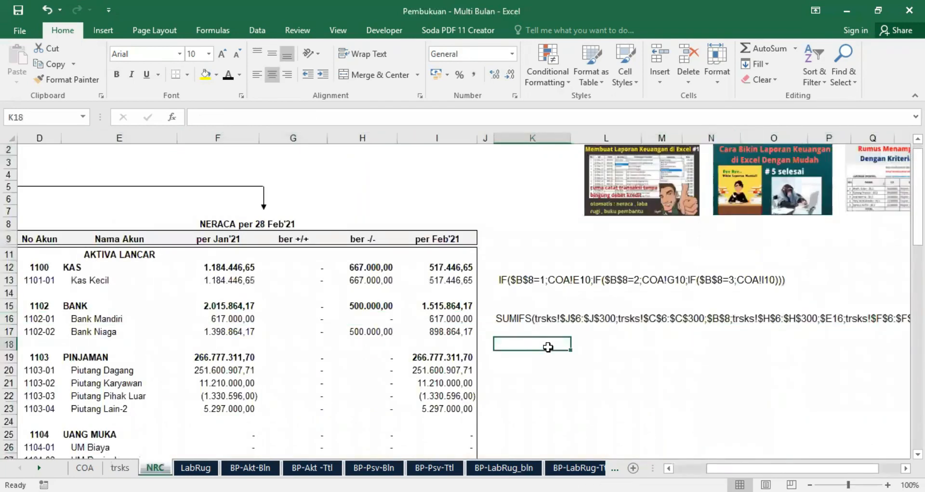
pyautogui.click(502, 320)
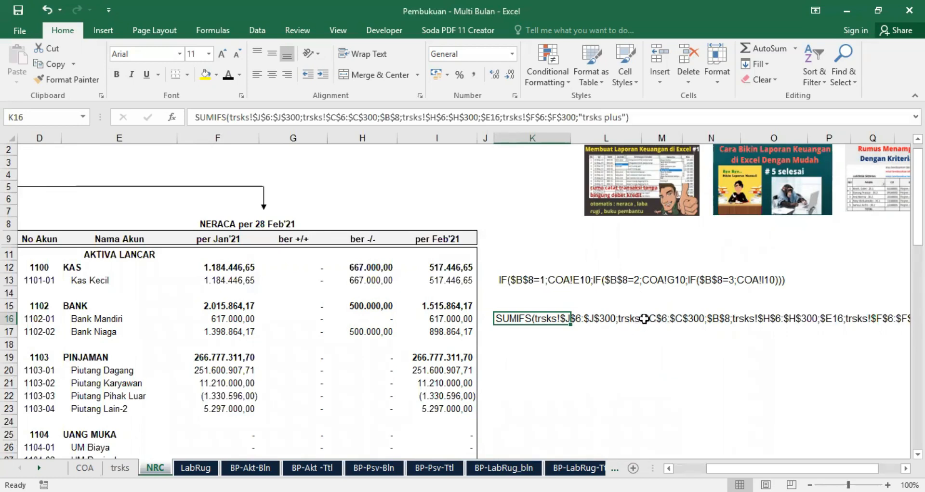
pyautogui.click(119, 468)
pyautogui.moveTo(917, 230); pyautogui.dragTo(918, 172)
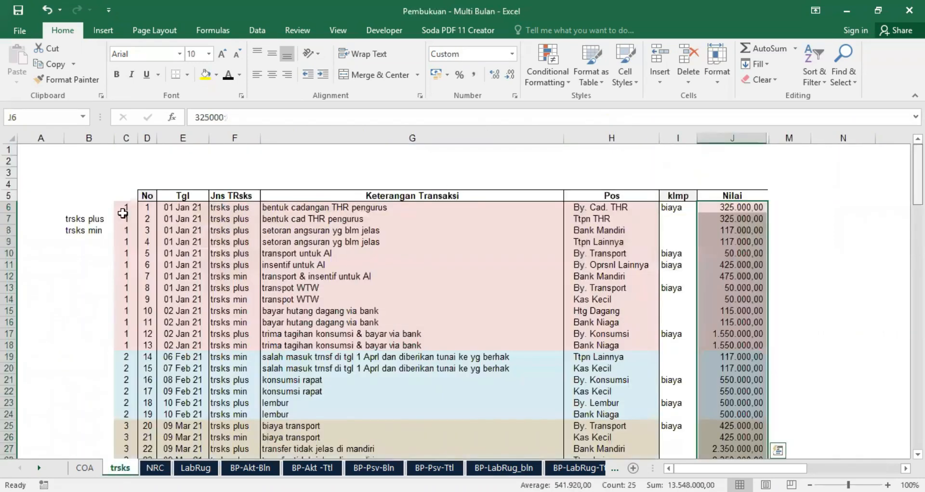
pyautogui.moveTo(126, 207); pyautogui.dragTo(121, 453)
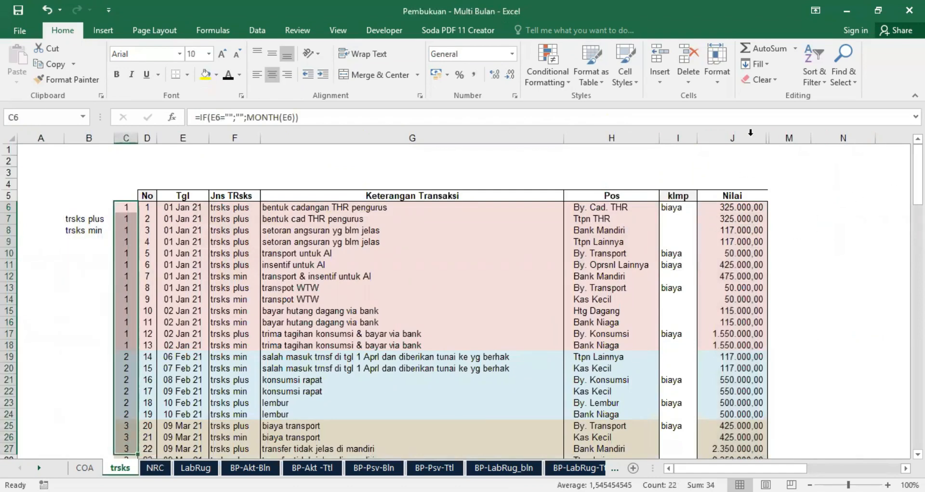
pyautogui.click(155, 467)
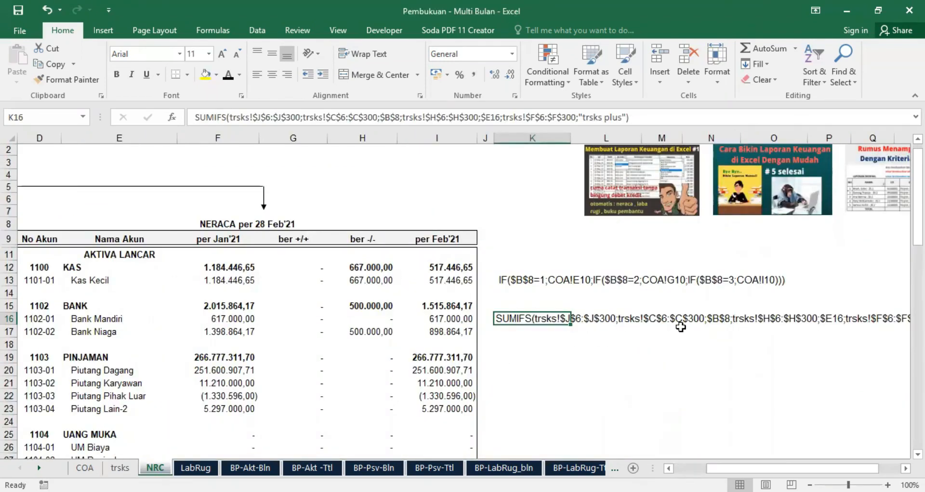
pyautogui.click(121, 468)
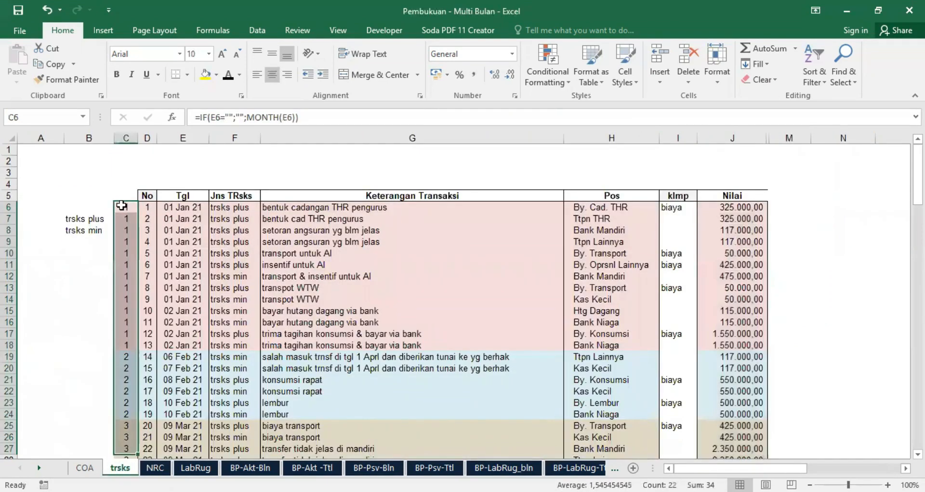
pyautogui.click(155, 468)
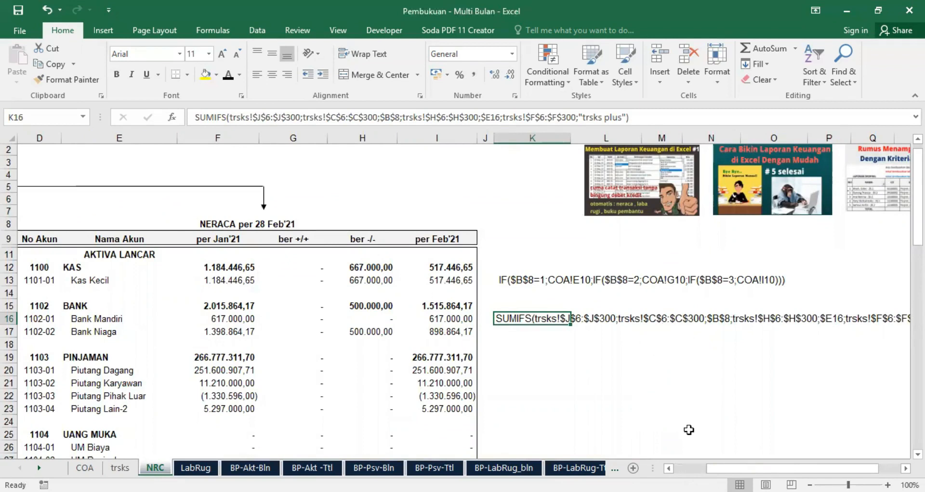
# Inspect the month formula in B8 of the NRC sheet and the selected date in B5 that it refers to.
pyautogui.moveTo(751, 468); pyautogui.dragTo(713, 468)
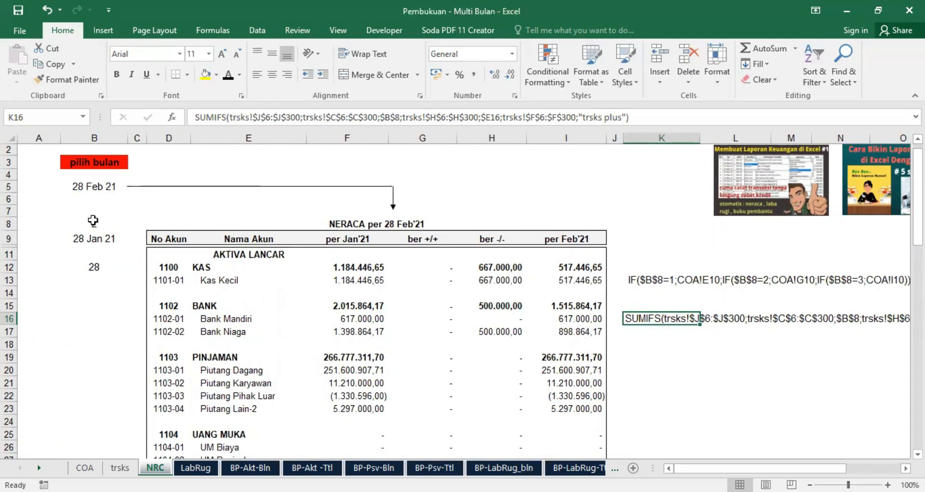
pyautogui.click(91, 223)
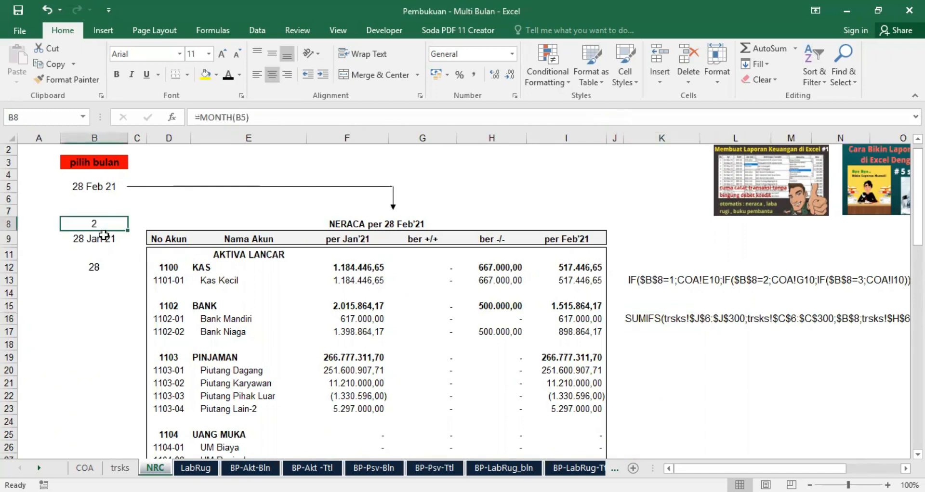
pyautogui.click(87, 186)
# Check the Pos range starting at H6 on the trsks sheet against the $E16 account-name criterion in the NRC sheet's SUMIFS note.
pyautogui.moveTo(760, 468); pyautogui.dragTo(803, 468)
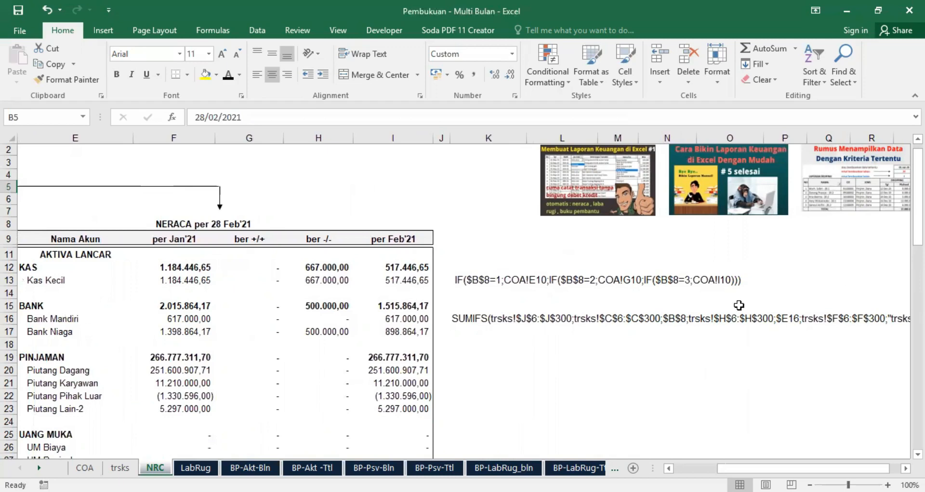
pyautogui.click(121, 469)
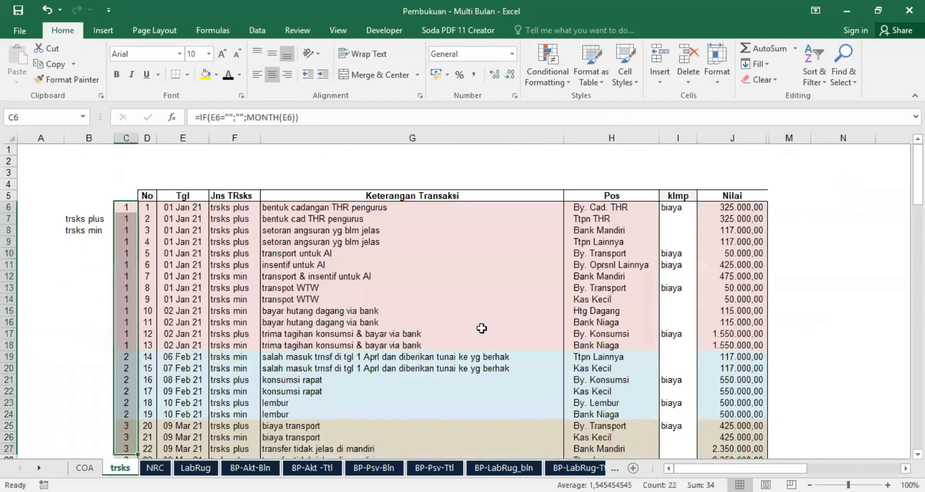
pyautogui.moveTo(602, 212); pyautogui.dragTo(587, 357)
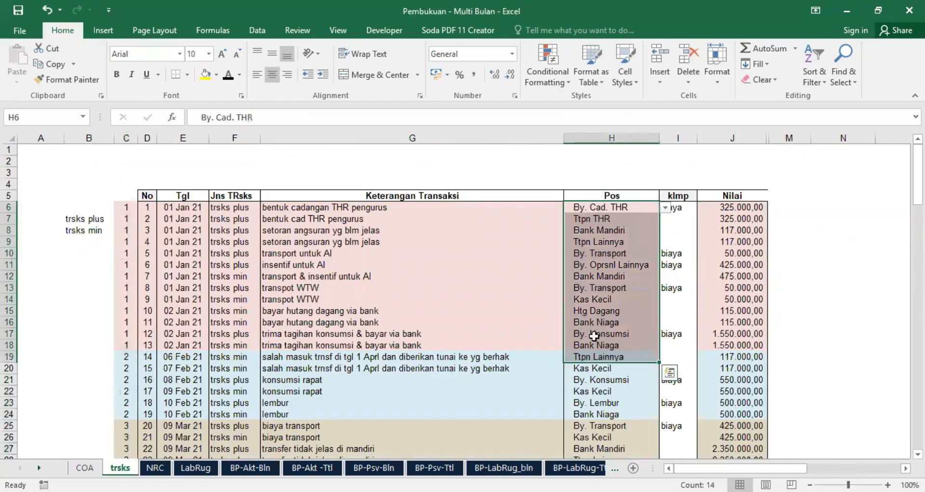
pyautogui.moveTo(614, 208); pyautogui.dragTo(612, 404)
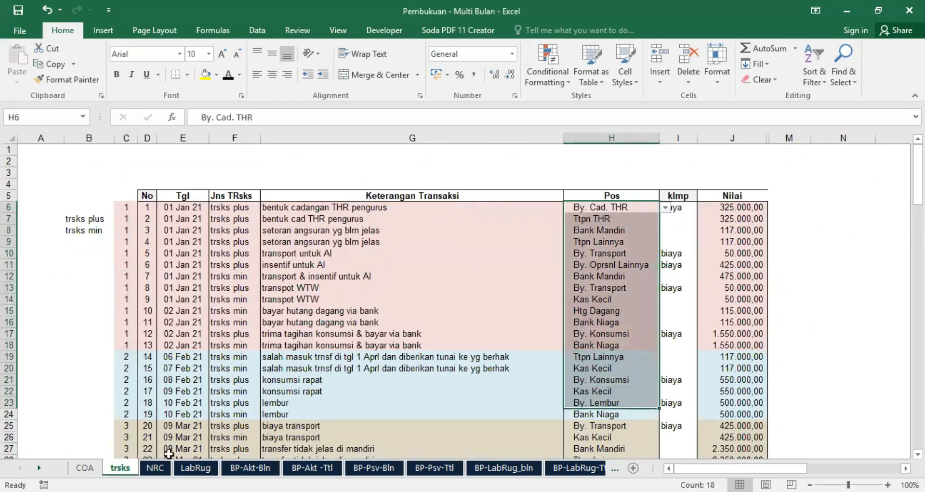
pyautogui.click(163, 468)
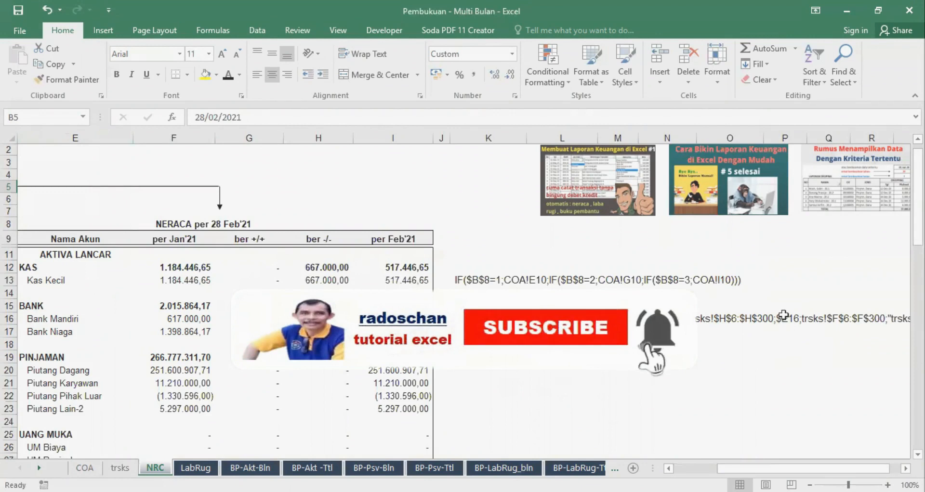
# Compare the SUMIFS note's "trsks plus" criterion with the Jns TRsks range starting at F6 on the trsks sheet.
pyautogui.moveTo(752, 468); pyautogui.dragTo(762, 468)
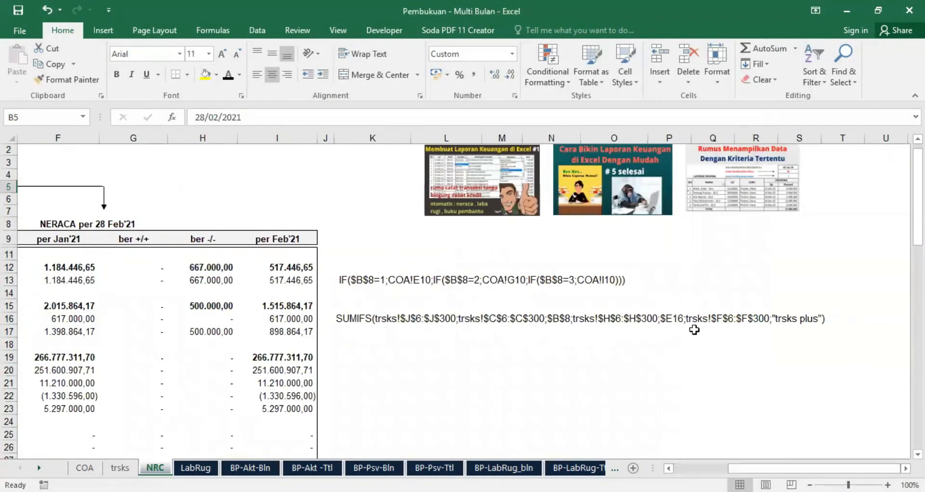
pyautogui.click(120, 468)
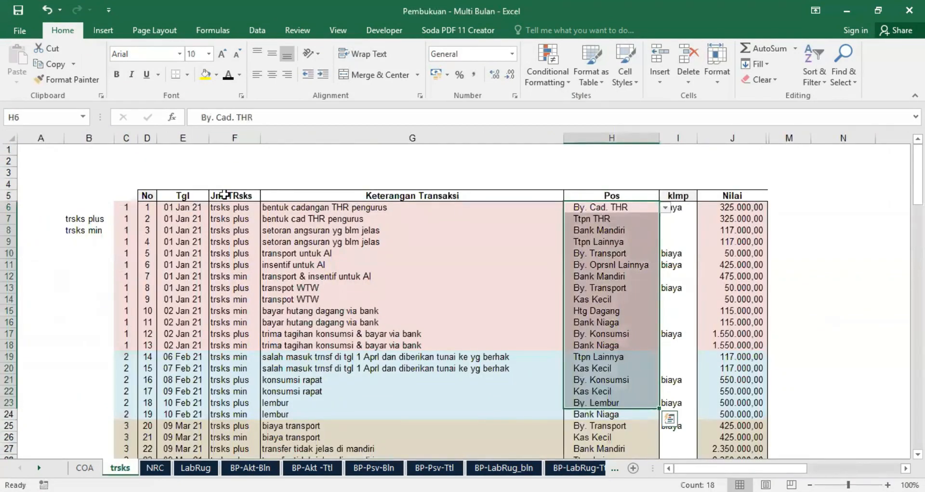
pyautogui.moveTo(223, 208); pyautogui.dragTo(223, 380)
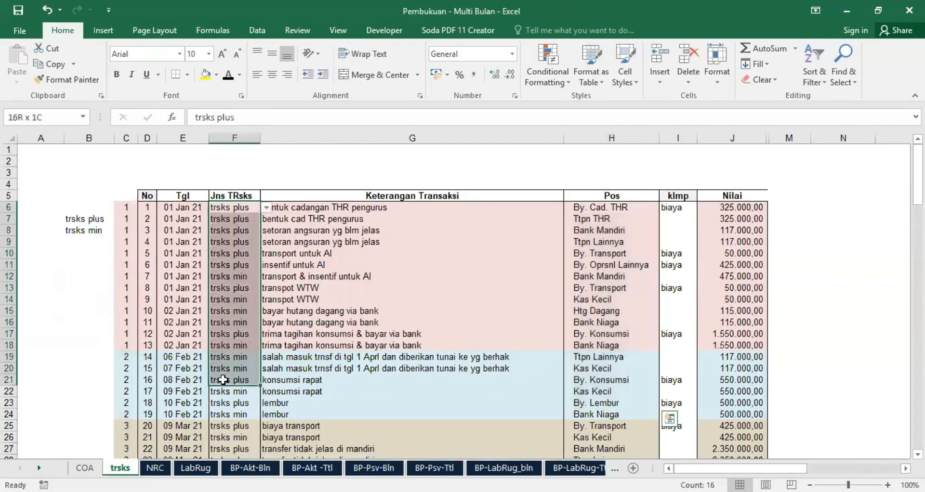
pyautogui.click(155, 467)
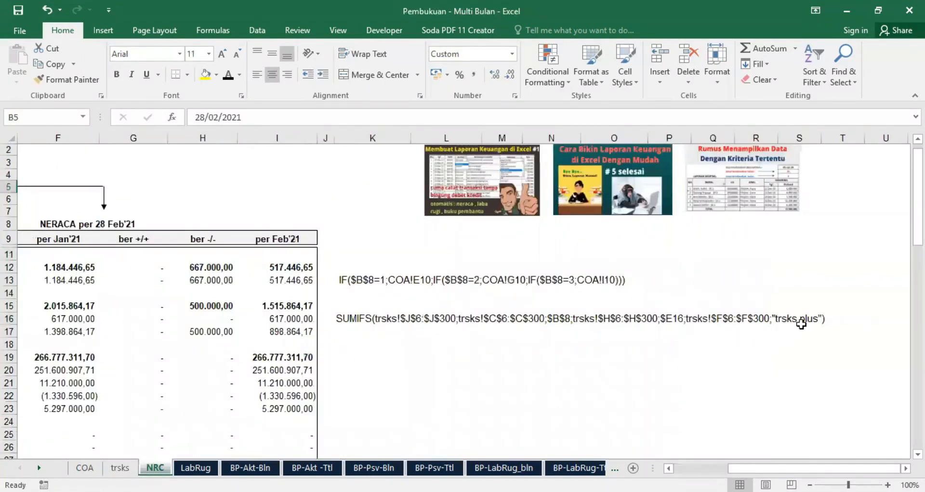
pyautogui.click(120, 467)
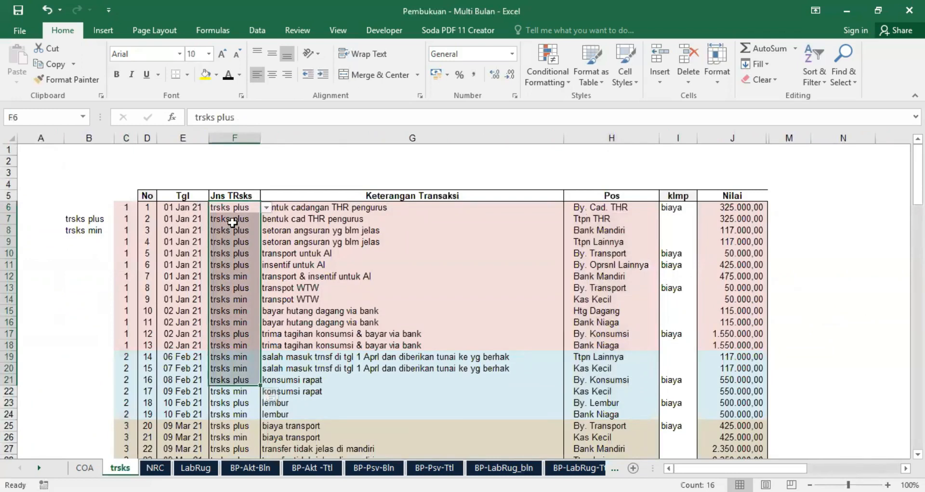
pyautogui.click(233, 208)
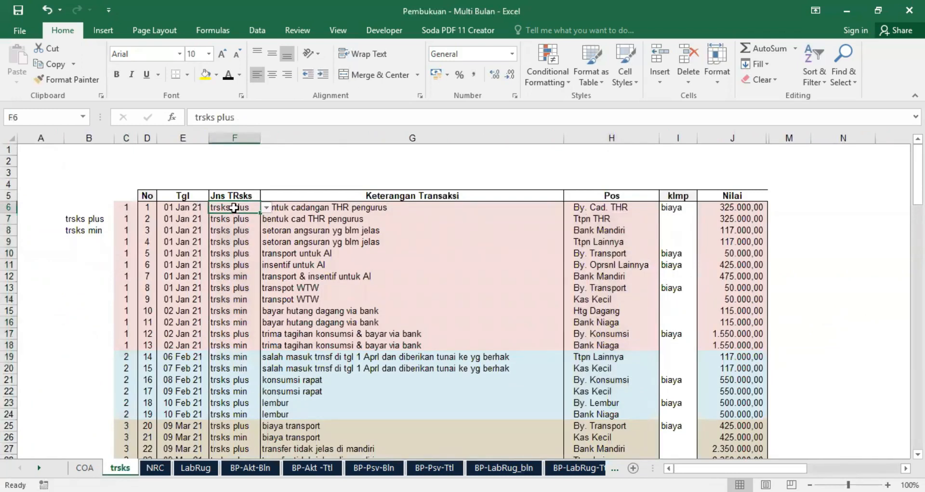
pyautogui.click(154, 468)
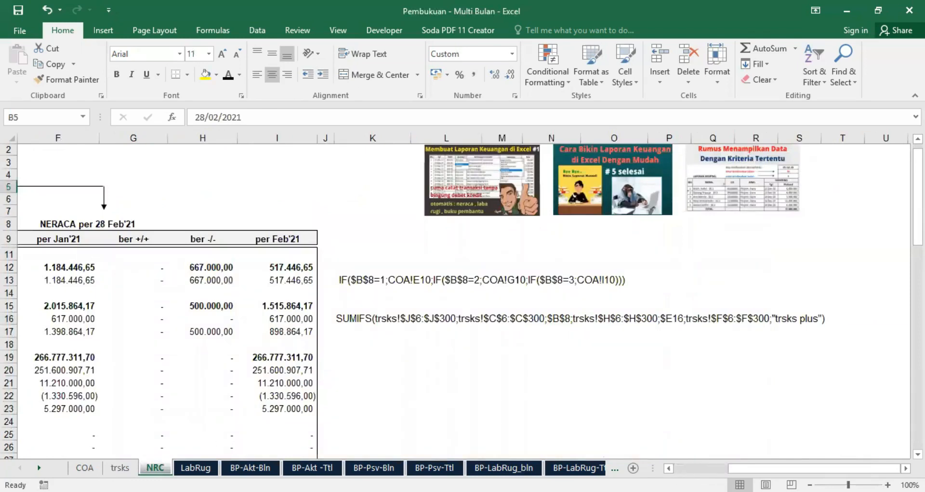
pyautogui.click(120, 468)
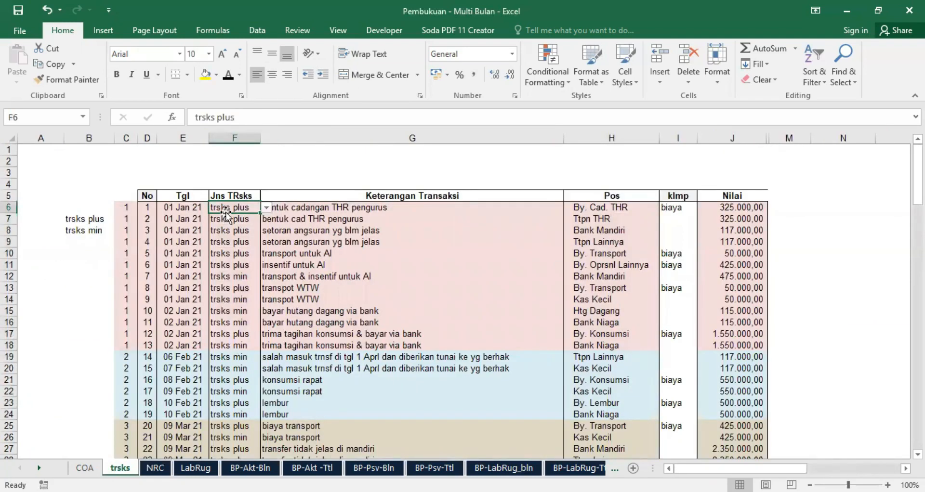
pyautogui.click(155, 470)
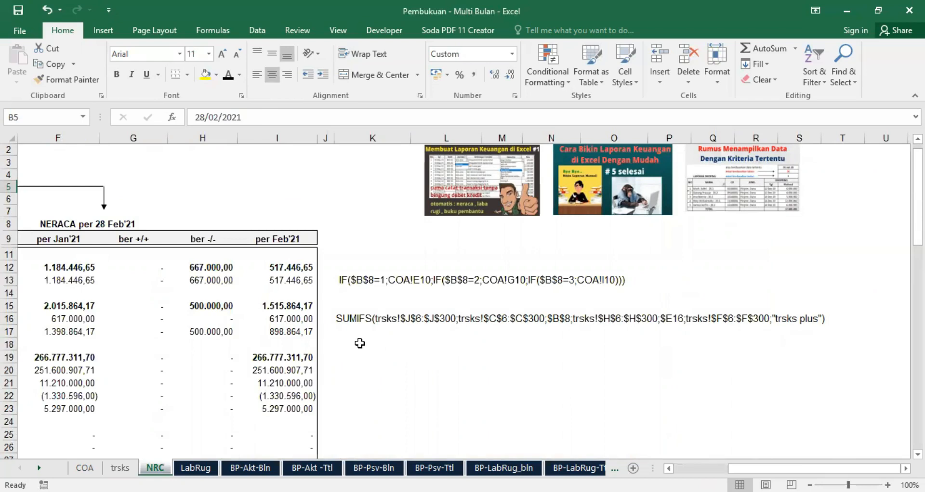
# Fill the Bank Mandiri SUMIFS formula from G16 across into H16 under the ber -/- column.
pyautogui.hscroll(-3, 437, 313)
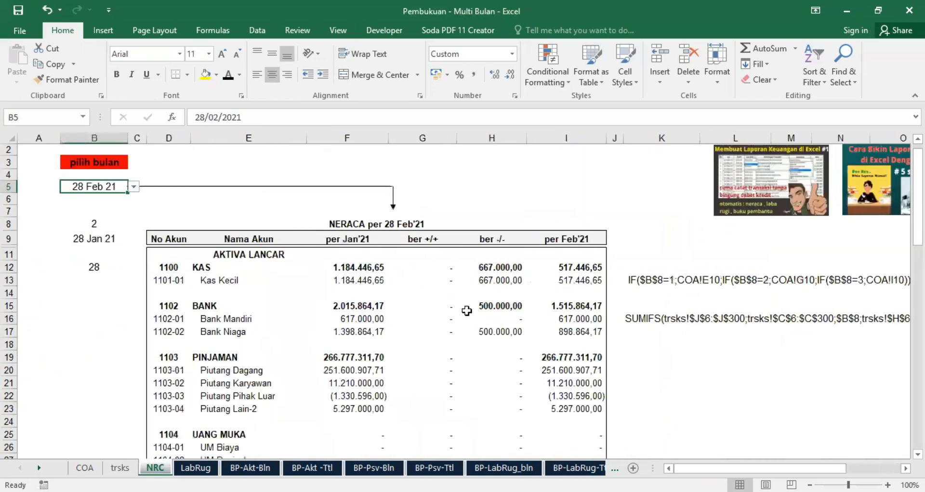
pyautogui.click(433, 319)
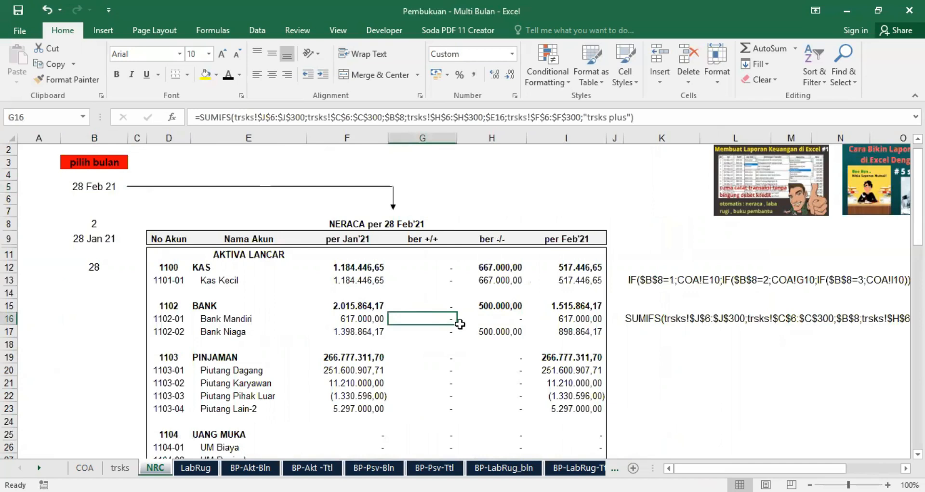
pyautogui.moveTo(457, 325); pyautogui.dragTo(503, 319)
pyautogui.click(503, 319)
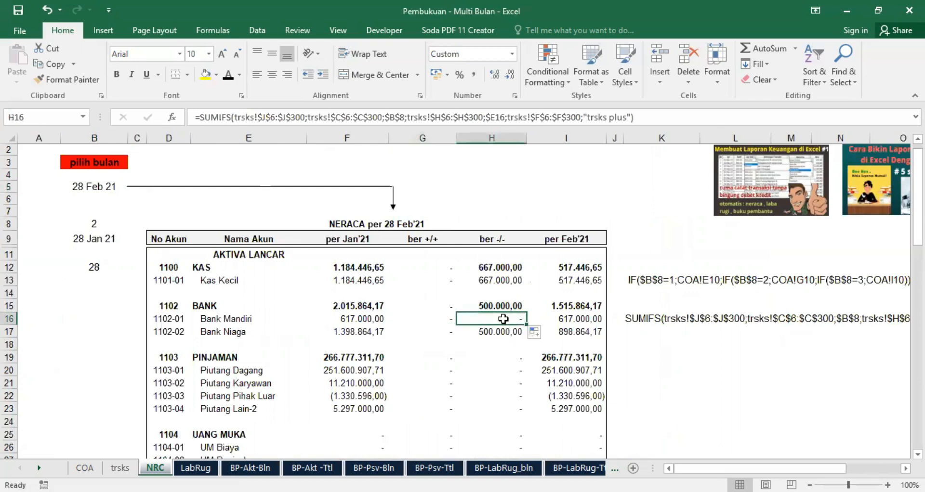
# Change the last SUMIFS criterion in H16 to "trsks min" and fill G16:H16 down to the Bank Niaga row.
pyautogui.click(609, 117)
pyautogui.write('min')
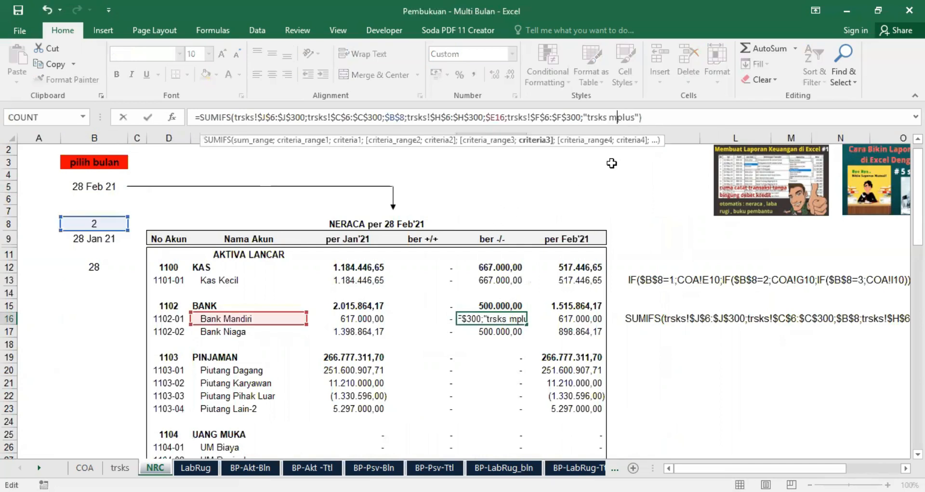
pyautogui.press('Delete')
pyautogui.press('Delete')
pyautogui.press('Return')
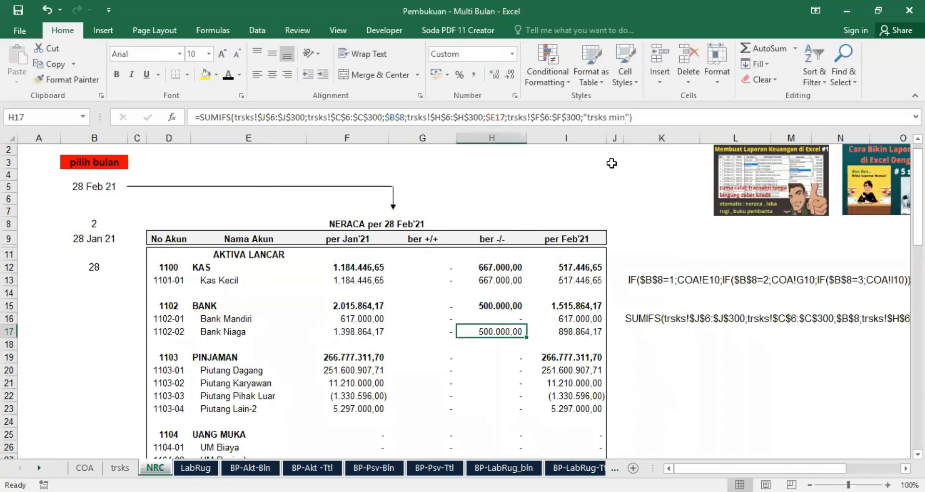
pyautogui.click(512, 318)
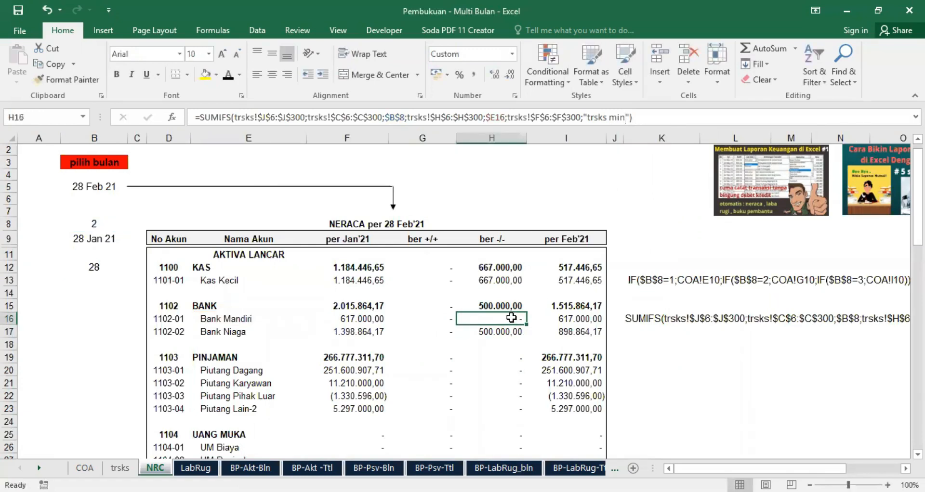
pyautogui.moveTo(427, 319); pyautogui.dragTo(528, 337)
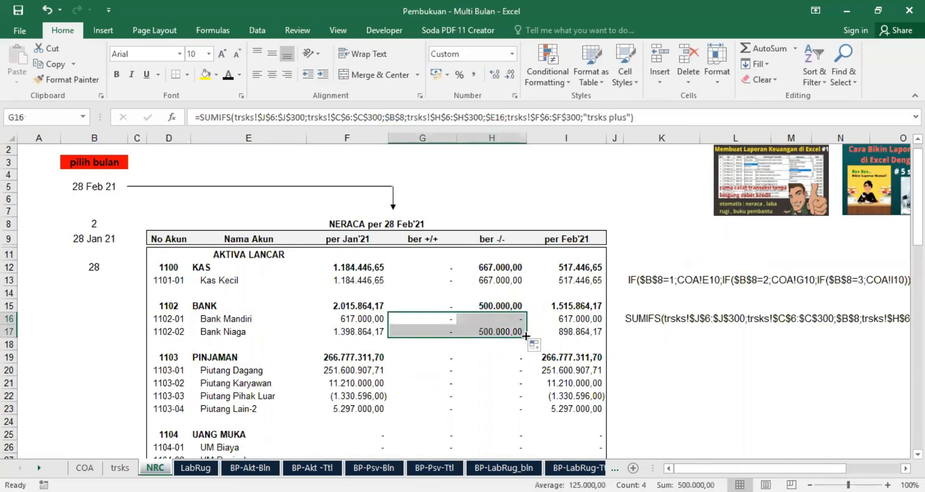
pyautogui.click(448, 330)
pyautogui.rightClick(448, 331)
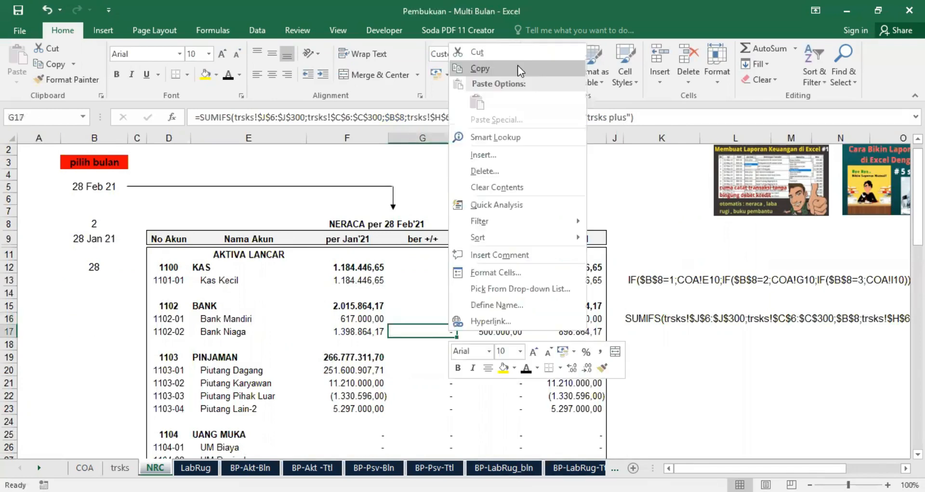
pyautogui.click(517, 68)
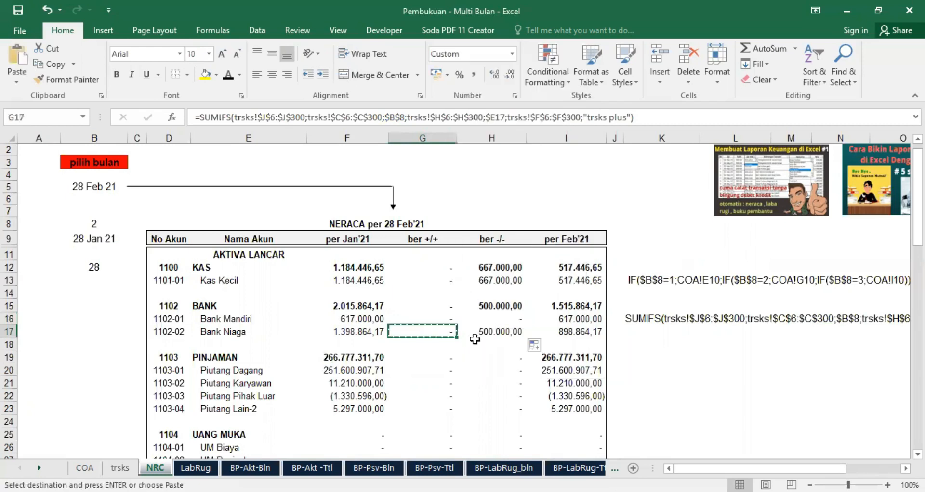
pyautogui.press('Escape')
# Copy the Bank Niaga formulas in G17:H17 and paste them into the Kas Kecil row at G13:H13.
pyautogui.moveTo(439, 331); pyautogui.dragTo(479, 332)
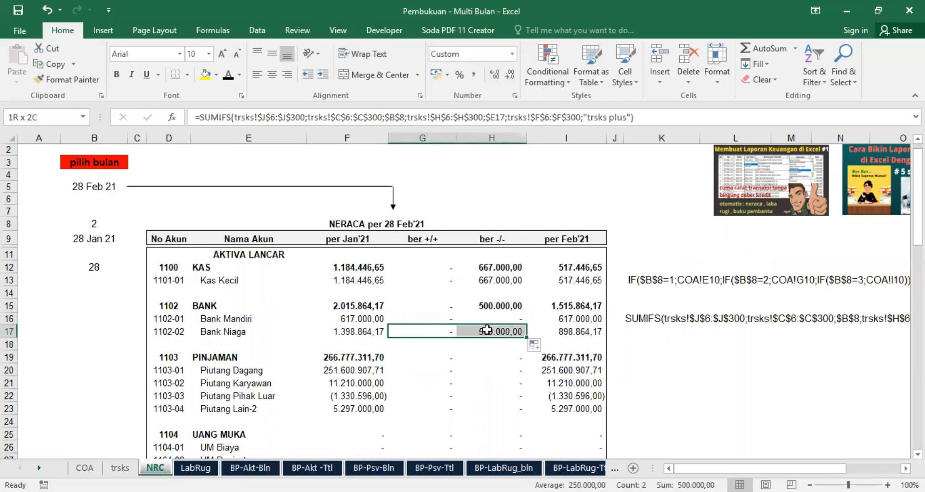
pyautogui.rightClick(453, 332)
pyautogui.click(530, 68)
pyautogui.click(442, 279)
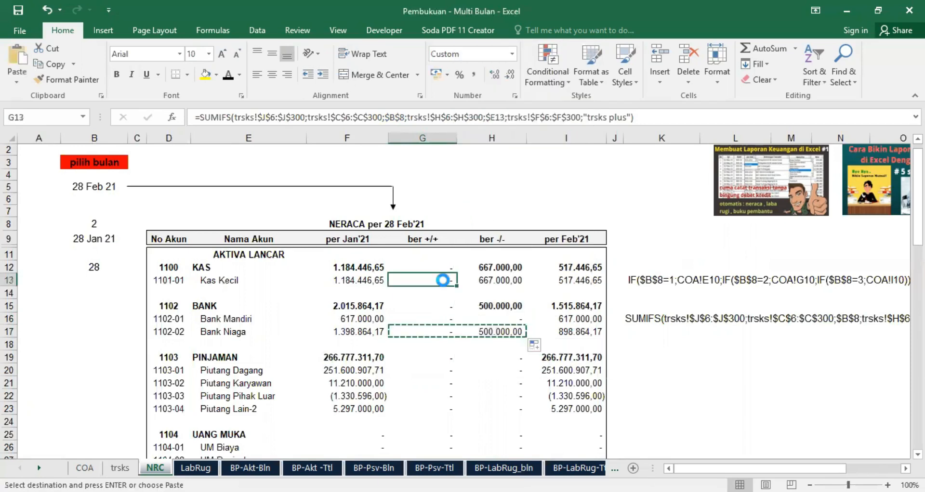
pyautogui.press('Return')
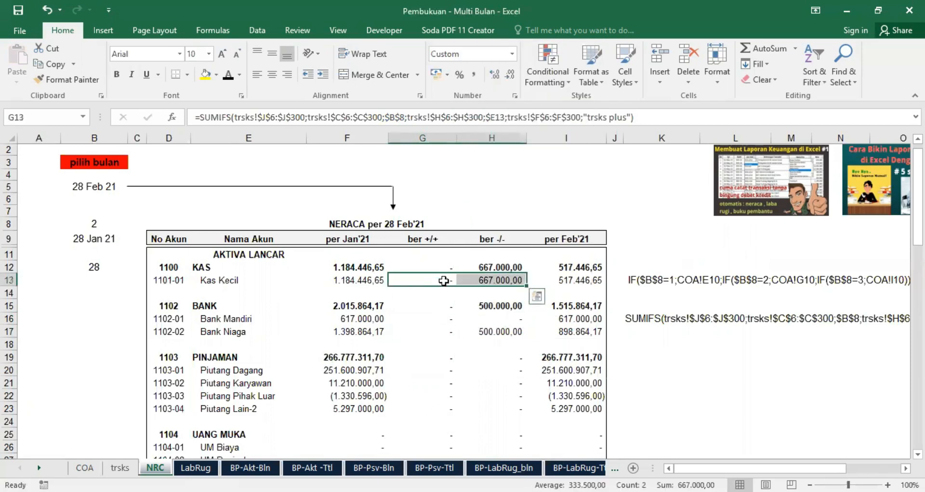
# Copy the Kas Kecil formulas in G13:H13 and paste them into the four Piutang rows at G20:H23.
pyautogui.rightClick(441, 279)
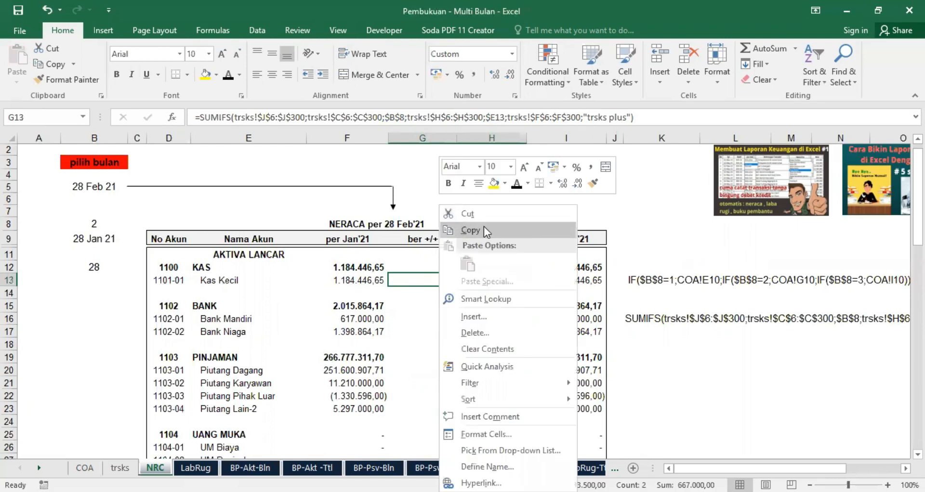
pyautogui.click(484, 228)
pyautogui.moveTo(434, 372); pyautogui.dragTo(434, 410)
pyautogui.hotkey('ctrl', 'v')
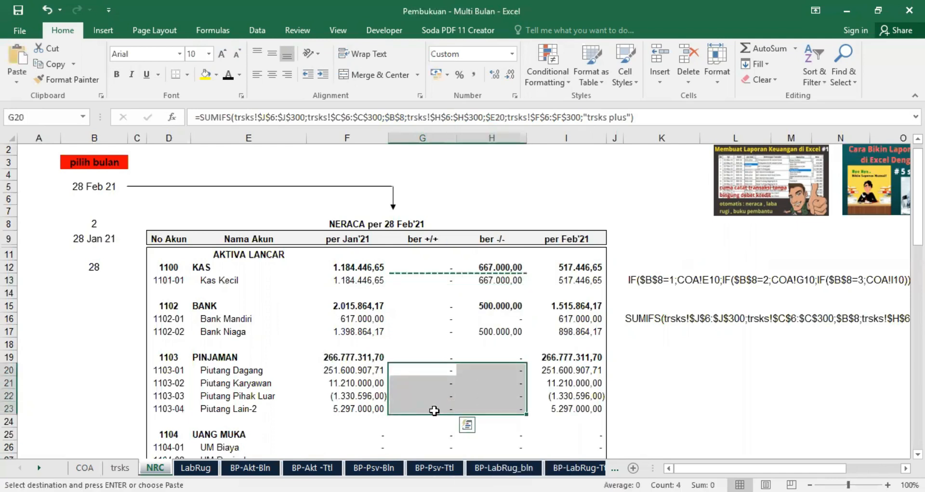
pyautogui.press('Escape')
# Label G47 "ber -/-" and H47 "ber +/+" above the Hutang Lancar section and centre both labels.
pyautogui.scroll(-2, 481, 289)
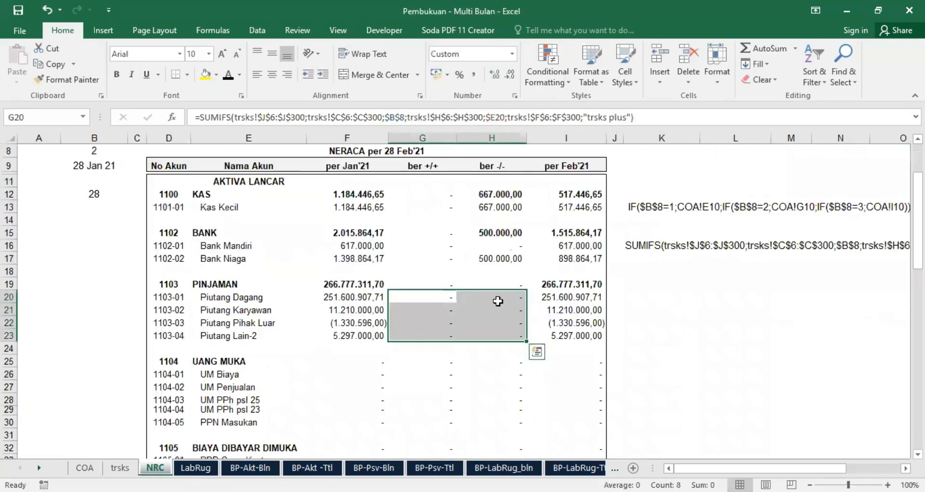
pyautogui.scroll(-10, 494, 304)
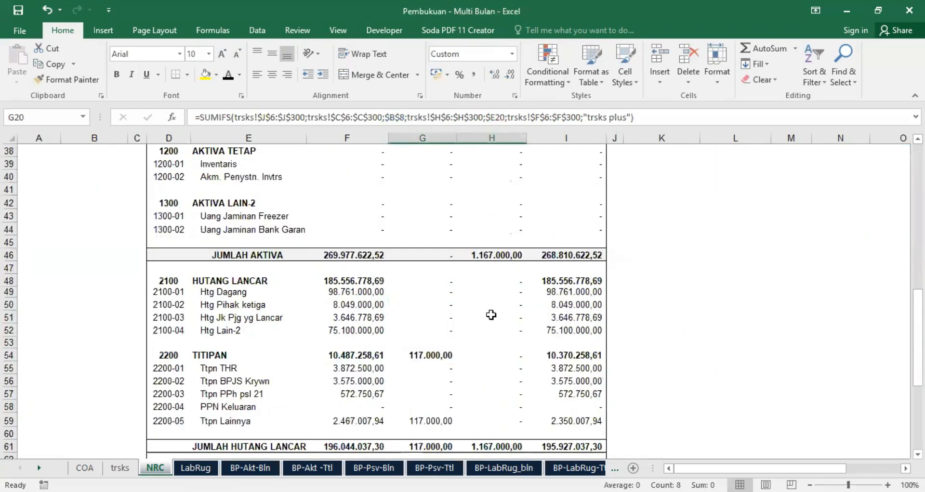
pyautogui.click(447, 292)
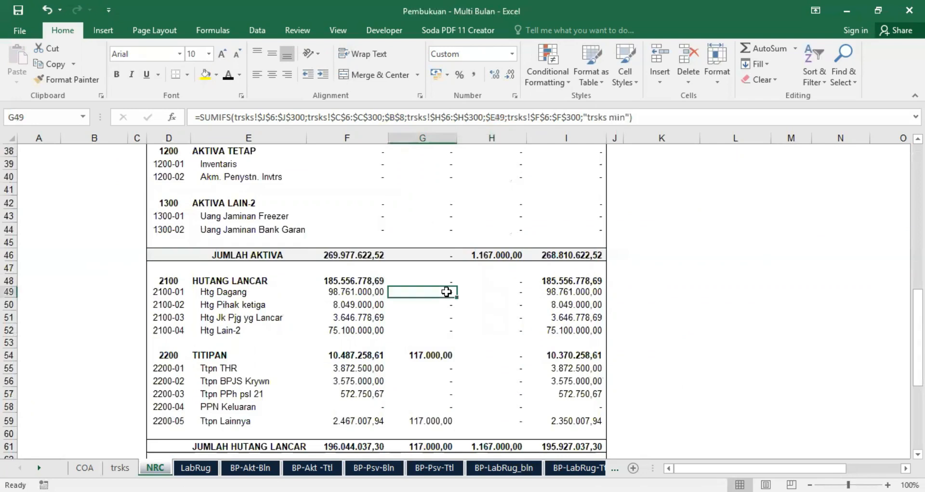
pyautogui.click(427, 269)
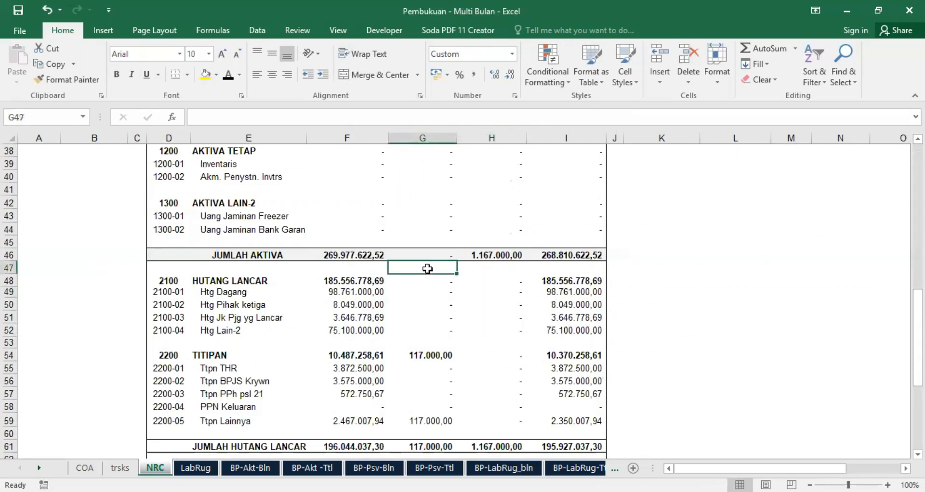
pyautogui.write('ber -/-')
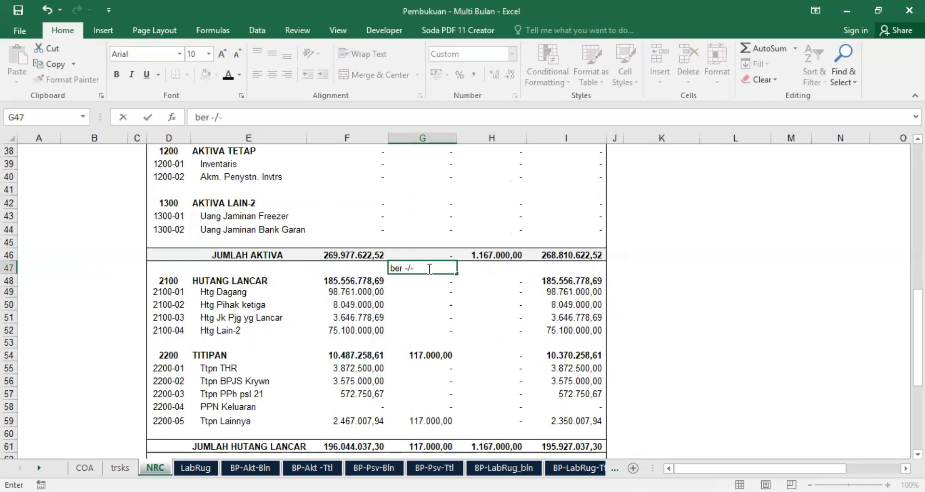
pyautogui.press('Return')
pyautogui.click(485, 266)
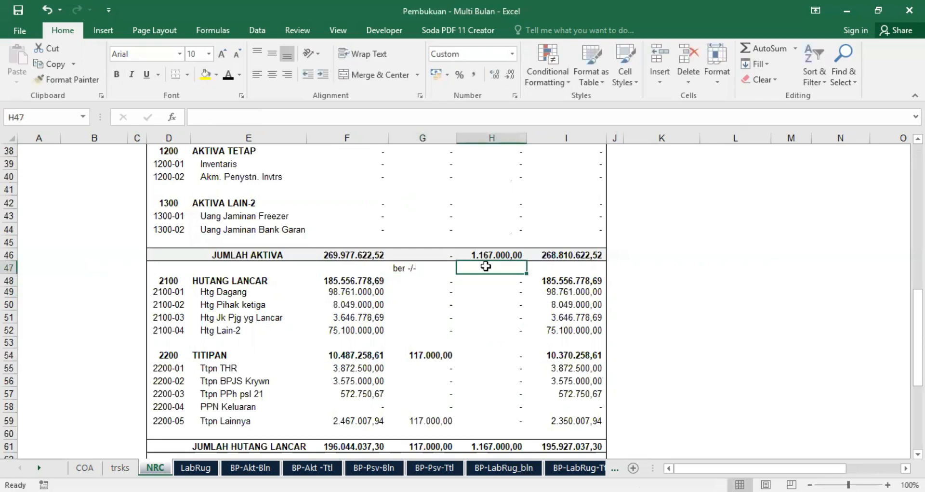
pyautogui.write('ber +/')
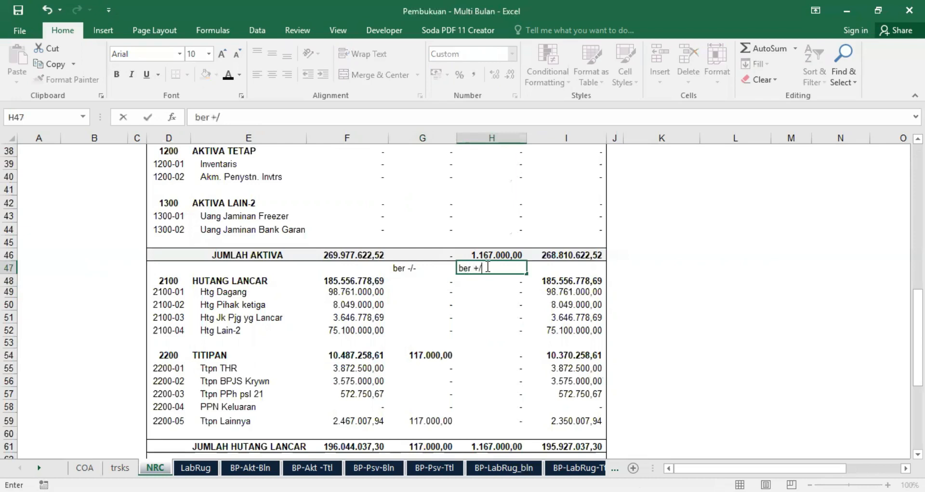
pyautogui.press('Return')
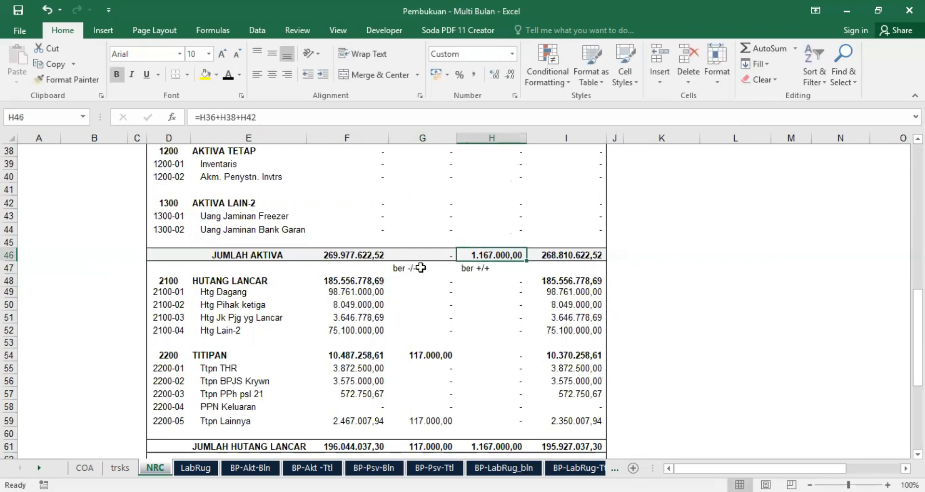
pyautogui.moveTo(415, 266); pyautogui.dragTo(482, 270)
pyautogui.click(273, 75)
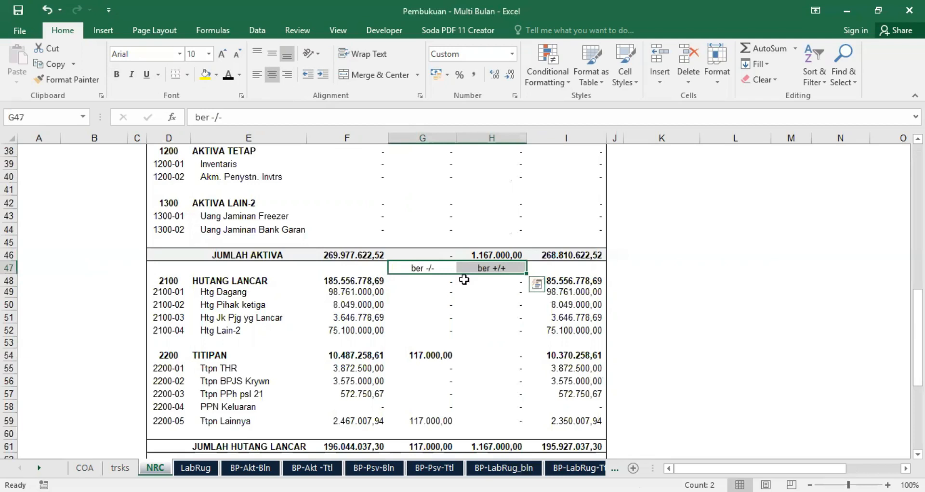
# Compare the SUMIFS criterion for the asset accounts with the liability section's reversed columns, and review the balance sheet down to the balance check.
pyautogui.click(474, 293)
pyautogui.scroll(2, 514, 188)
pyautogui.click(511, 239)
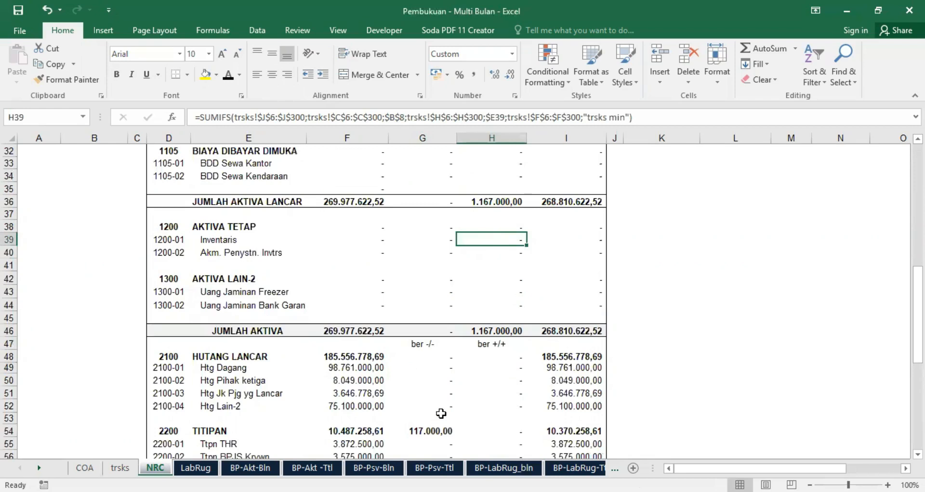
pyautogui.scroll(-3, 482, 381)
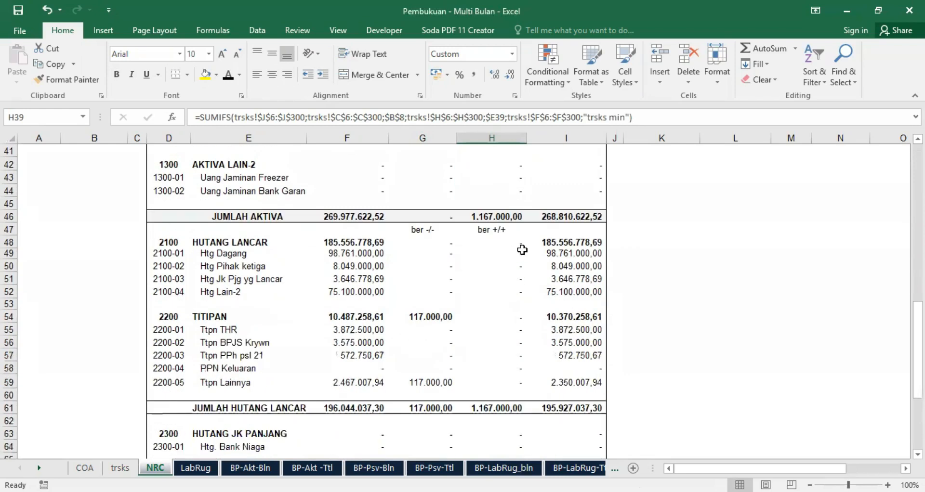
pyautogui.scroll(-2, 490, 333)
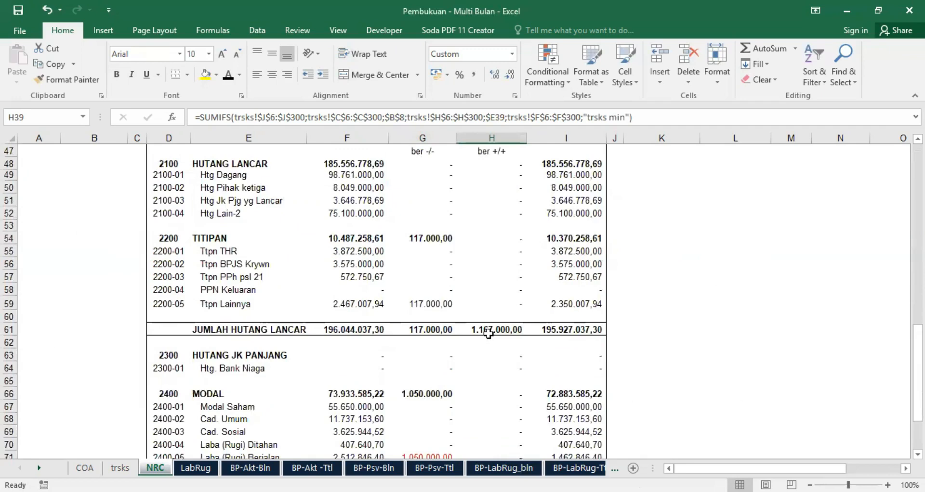
pyautogui.scroll(-3, 487, 332)
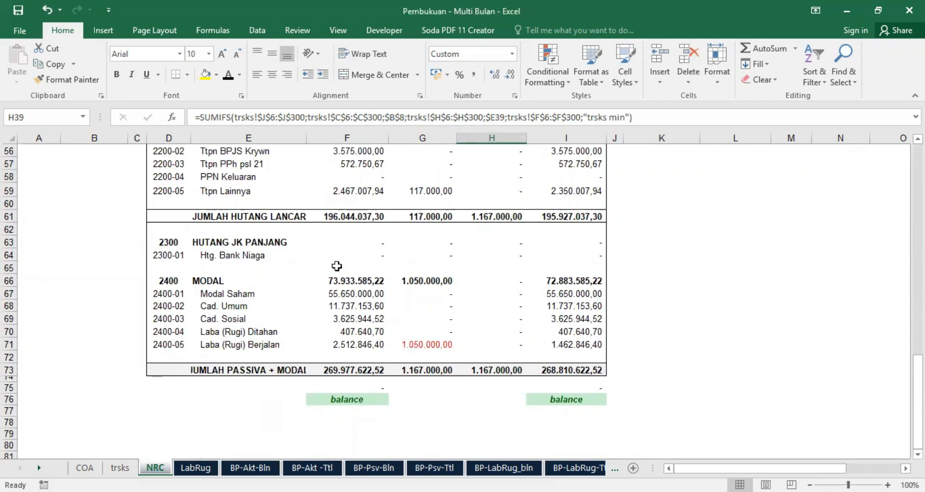
# On the LabRug sheet, rename the Debet header in G9 to "ber -/-" and the Kredit header in H9 to "ber +/+".
pyautogui.click(195, 468)
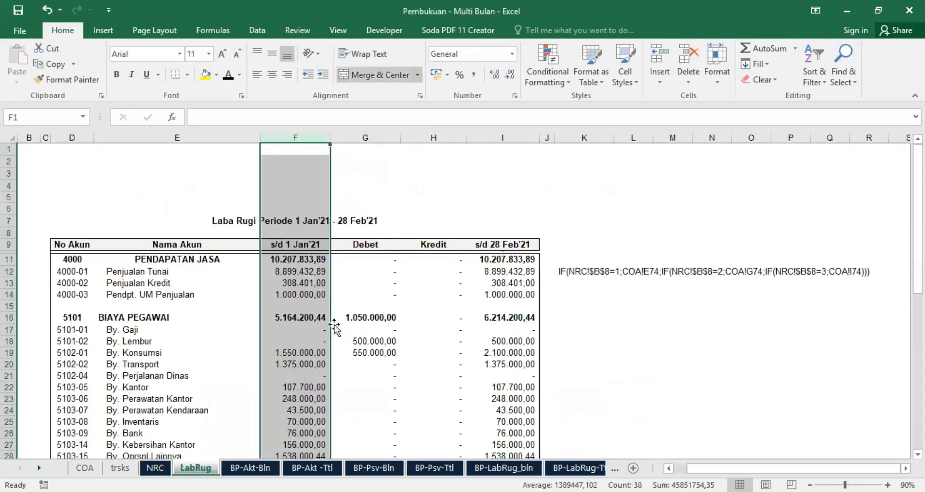
pyautogui.keyDown('shift'); pyautogui.click(411, 328); pyautogui.keyUp('shift')
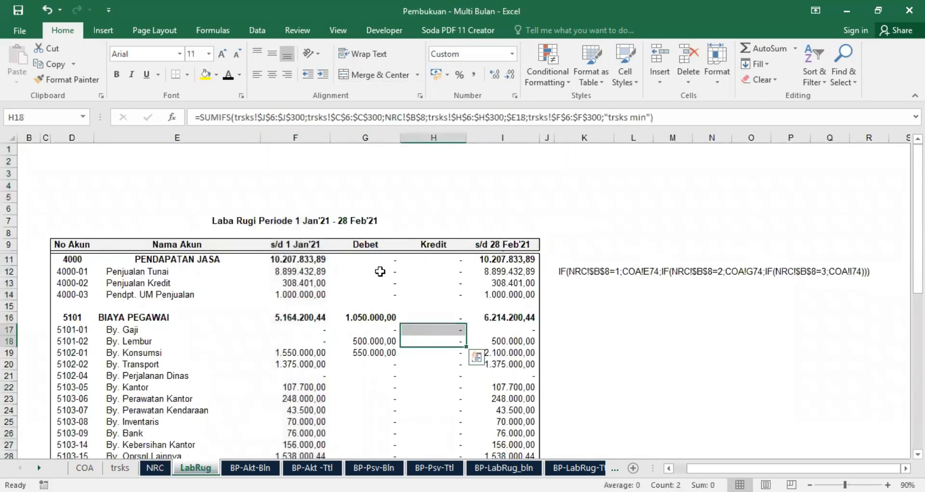
pyautogui.click(364, 244)
pyautogui.write('ber -/')
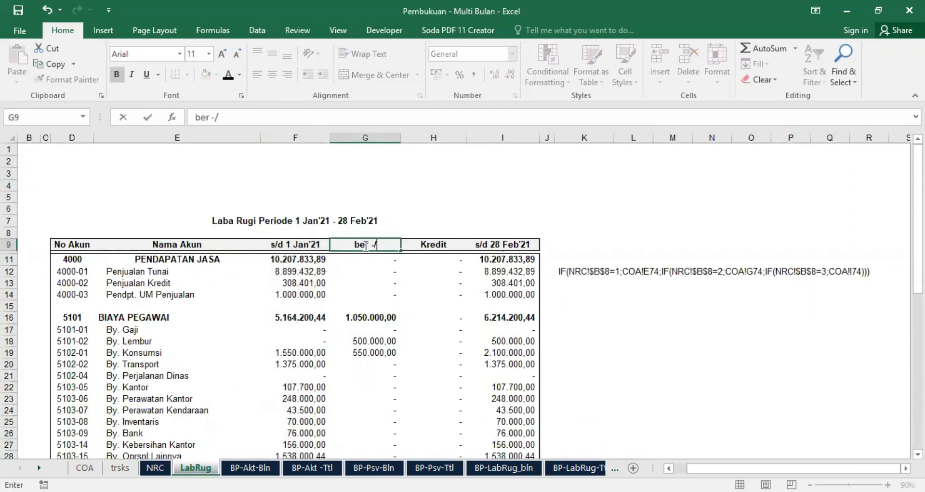
pyautogui.write('-')
pyautogui.press('Return')
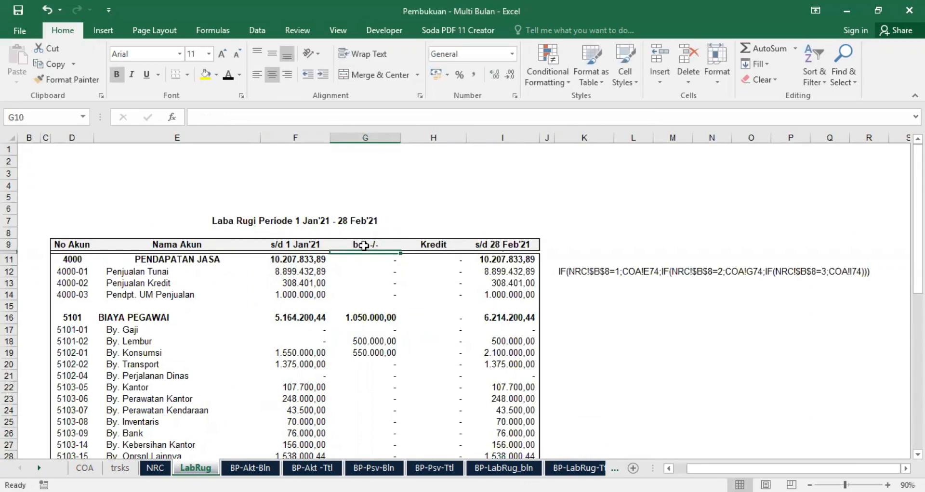
pyautogui.click(430, 243)
pyautogui.write('ber +/+')
pyautogui.press('Return')
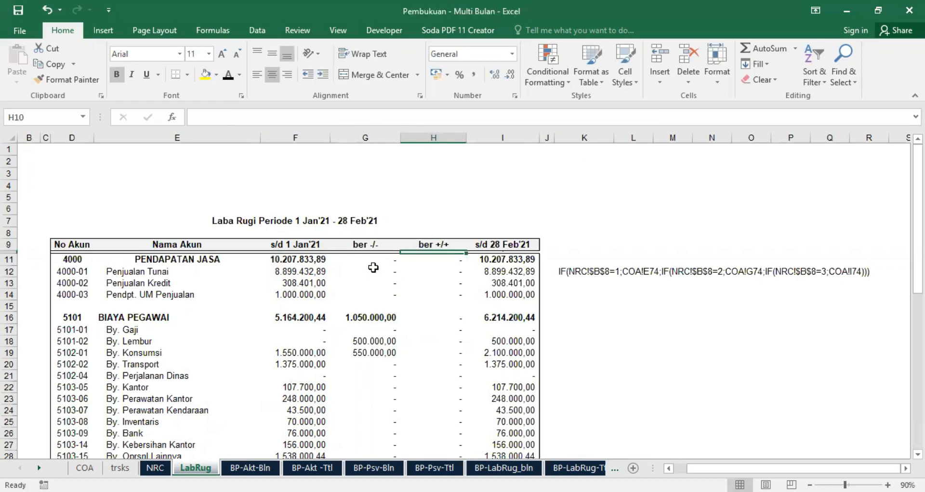
# Copy the Modal Saham formulas in G67:H67 of the NRC sheet into the Penjualan Tunai row of LabRug at G12:H12.
pyautogui.click(151, 468)
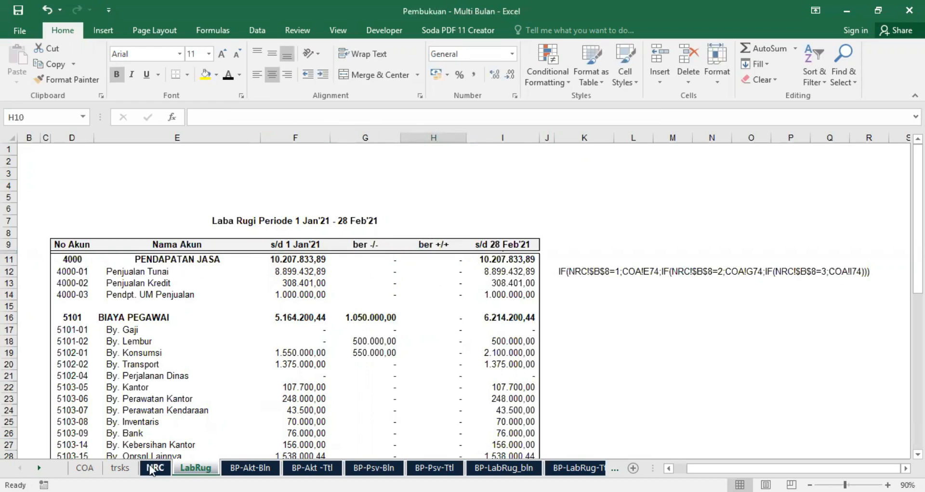
pyautogui.moveTo(418, 293); pyautogui.dragTo(490, 294)
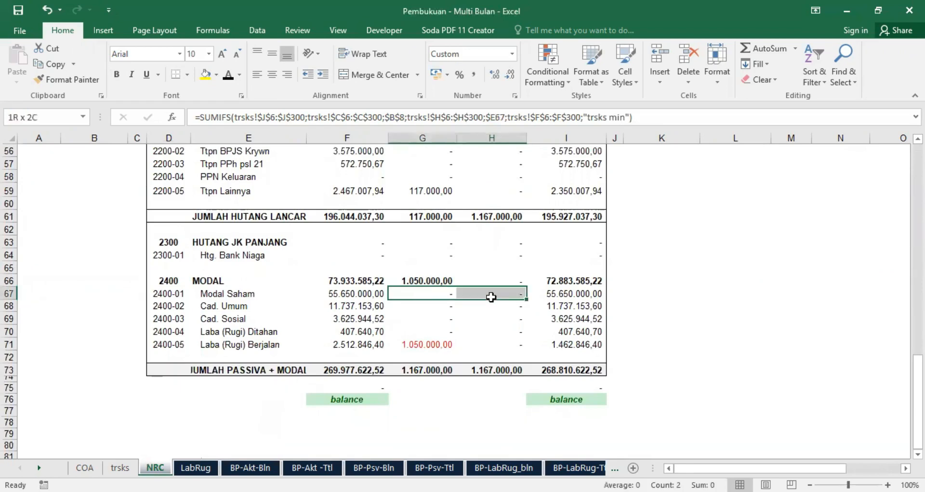
pyautogui.rightClick(426, 294)
pyautogui.click(513, 33)
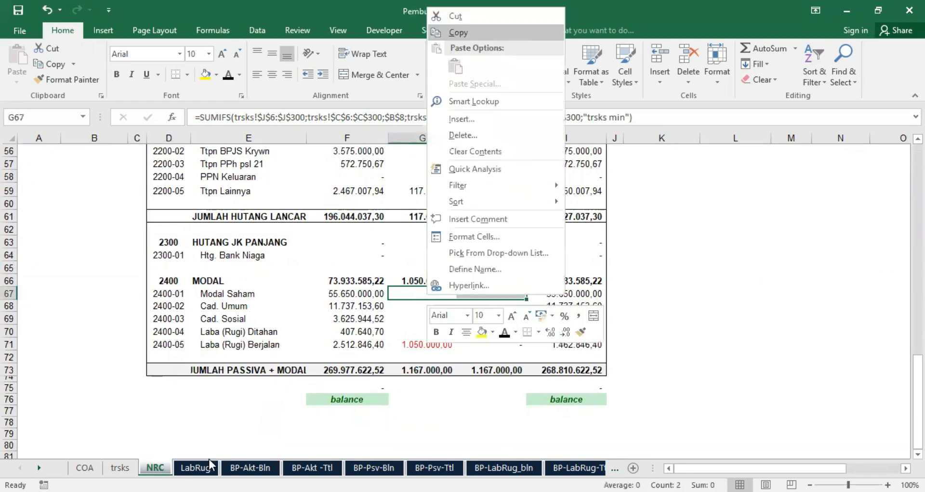
pyautogui.click(195, 467)
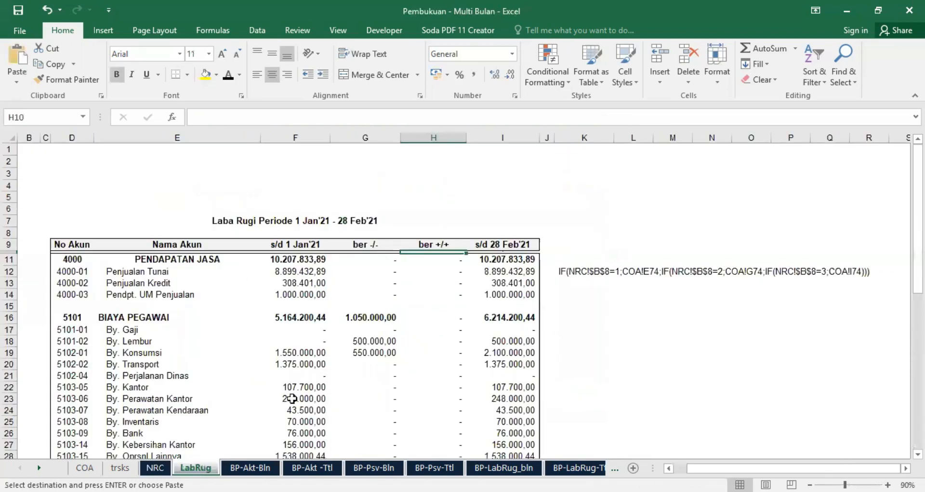
pyautogui.click(374, 270)
pyautogui.press('Return')
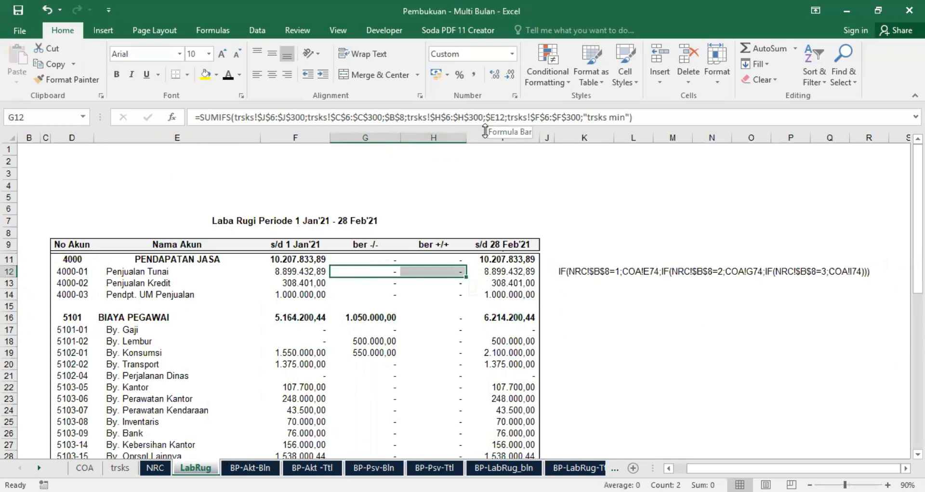
# Examine the SUMIFS criteria in G12 and H12 of LabRug against the transaction columns on the trsks sheet.
pyautogui.hotkey('shift', 'Left')
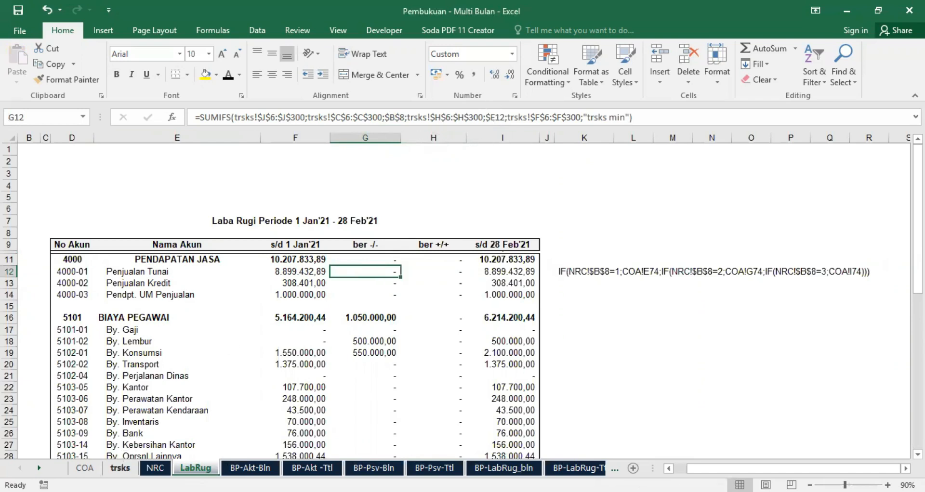
pyautogui.click(122, 468)
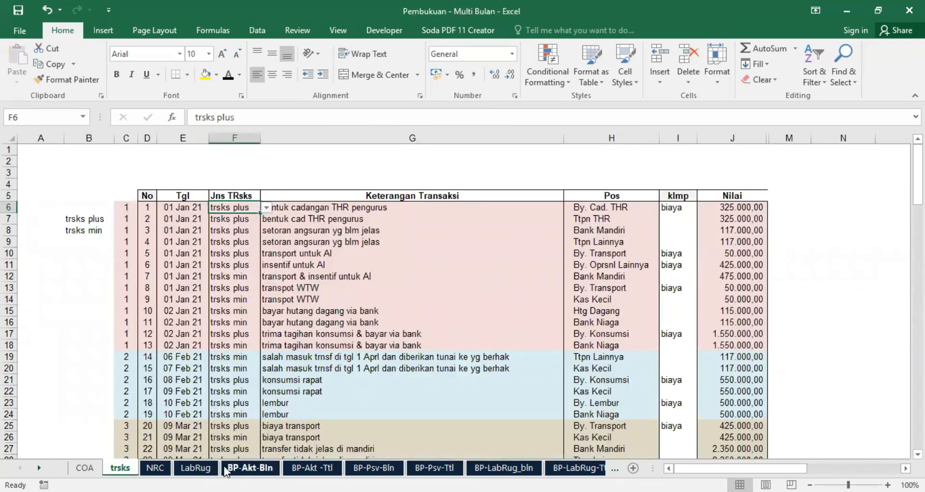
pyautogui.click(195, 468)
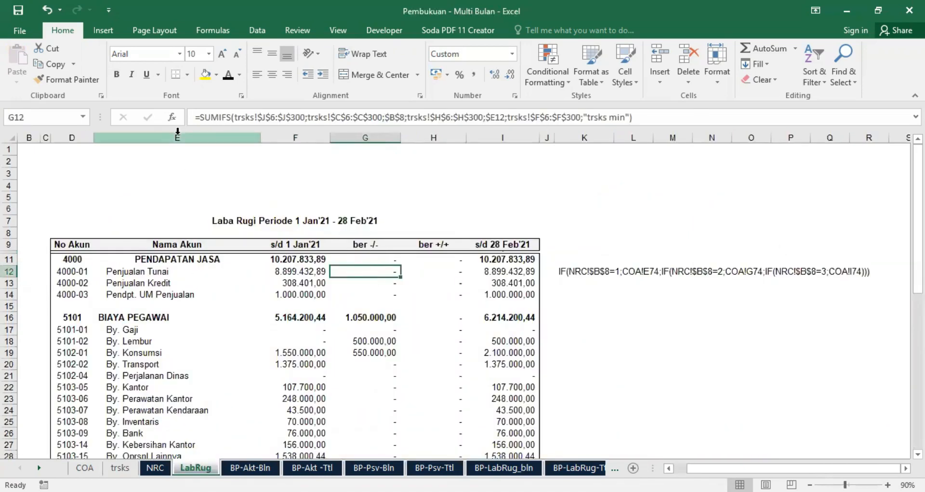
pyautogui.click(491, 118)
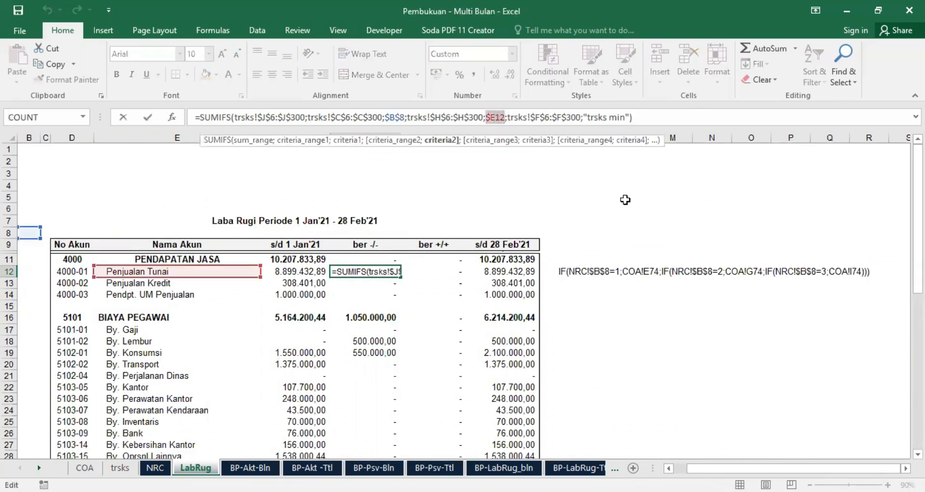
pyautogui.press('Return')
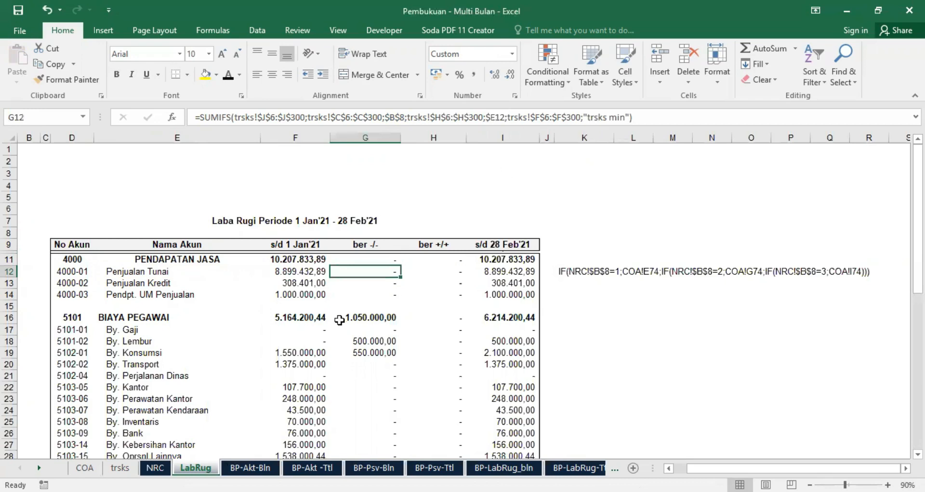
pyautogui.click(447, 270)
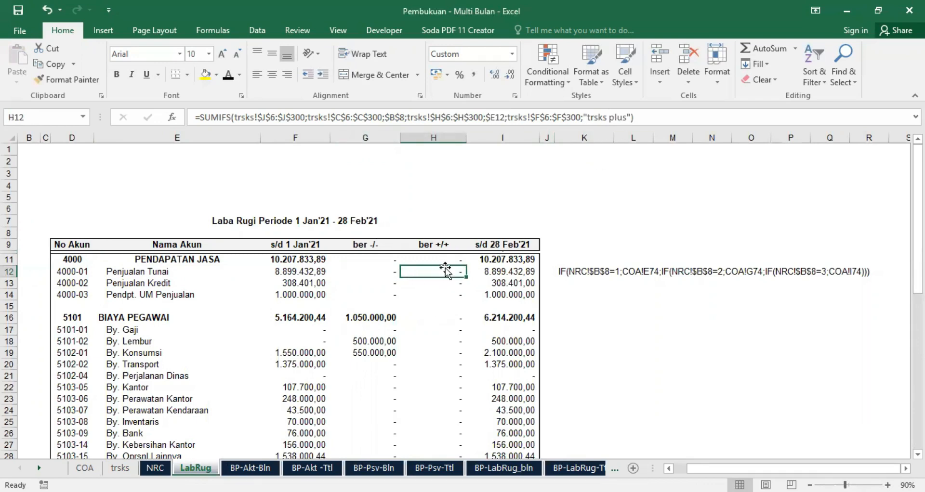
# Fill the G12:H12 formulas down to the Pendpt. UM Penjualan row and copy them into the Pndptn. Bunga Bank row at G39:H39.
pyautogui.moveTo(395, 271); pyautogui.dragTo(459, 299)
pyautogui.moveTo(398, 281); pyautogui.dragTo(384, 273)
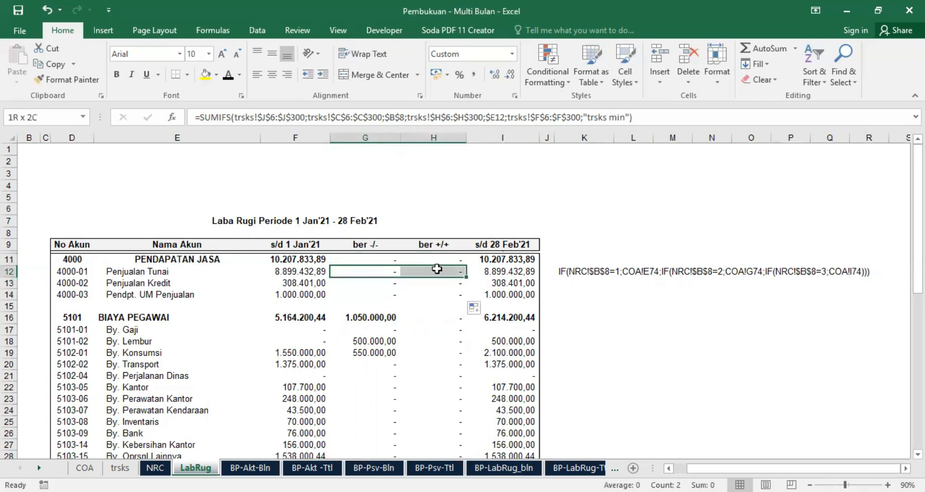
pyautogui.rightClick(381, 277)
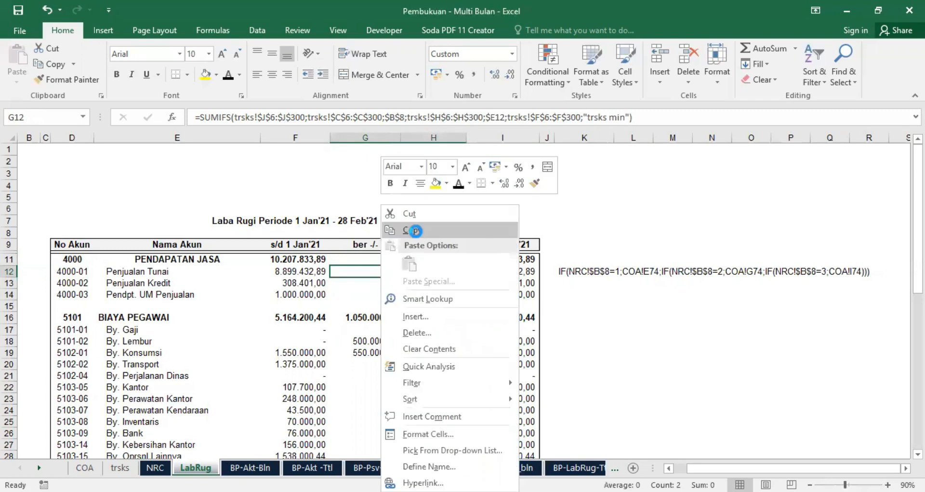
pyautogui.click(410, 230)
pyautogui.scroll(-12, 421, 256)
pyautogui.scroll(3, 376, 303)
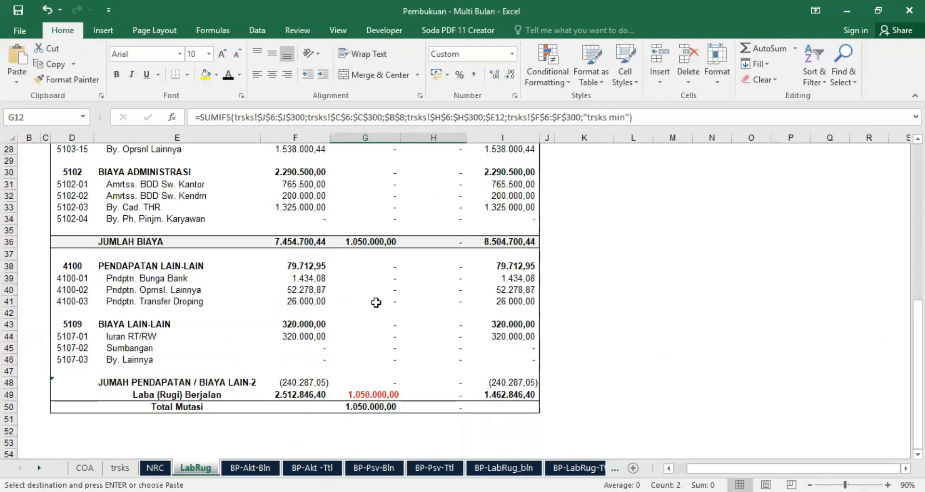
pyautogui.click(387, 280)
pyautogui.press('Return')
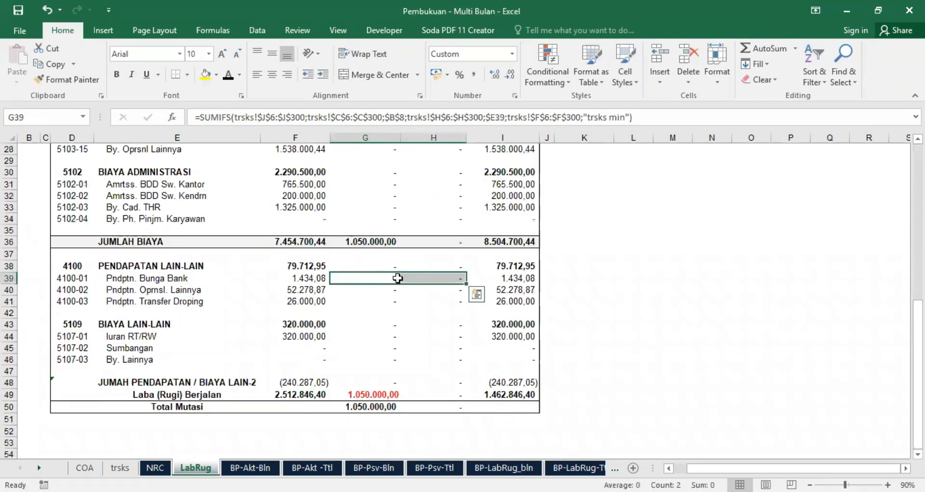
# Fill the G39:H39 formulas on LabRug down to the Pndptn. Transfer Droping row.
pyautogui.moveTo(469, 295); pyautogui.dragTo(467, 295)
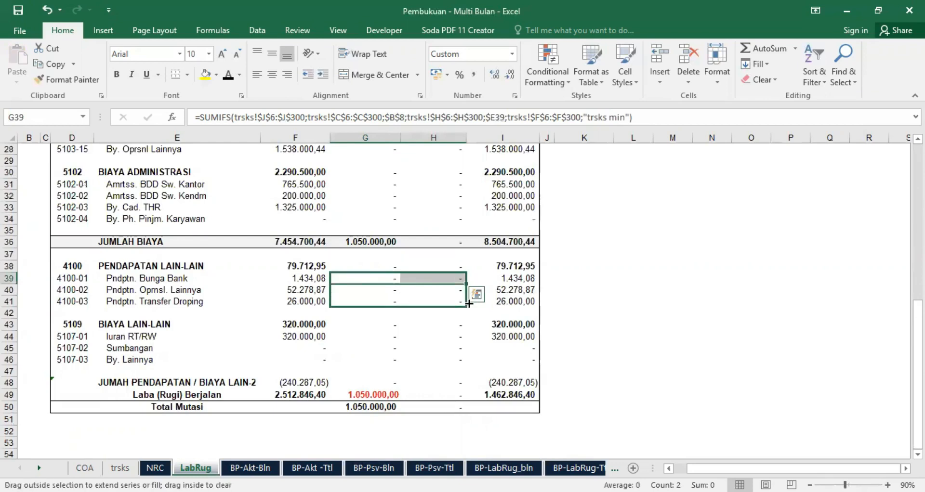
pyautogui.click(426, 290)
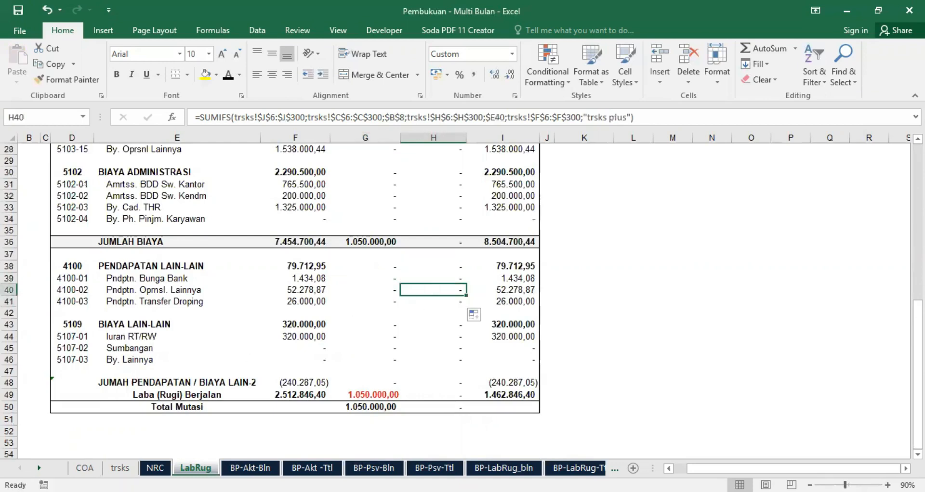
# Copy the Inventaris formulas in G39:H39 of the NRC sheet into LabRug G17:H17 and fill them down to the By. Oprsnl Lainnya row.
pyautogui.click(155, 468)
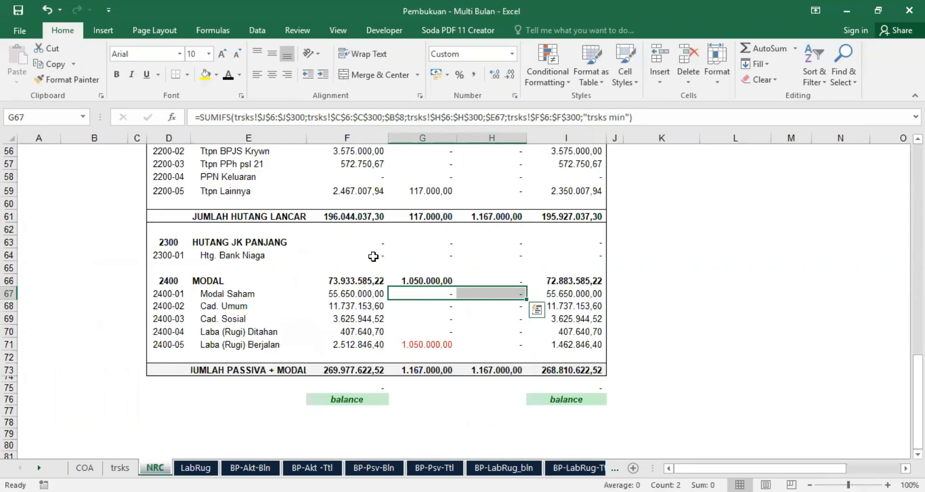
pyautogui.scroll(5, 435, 271)
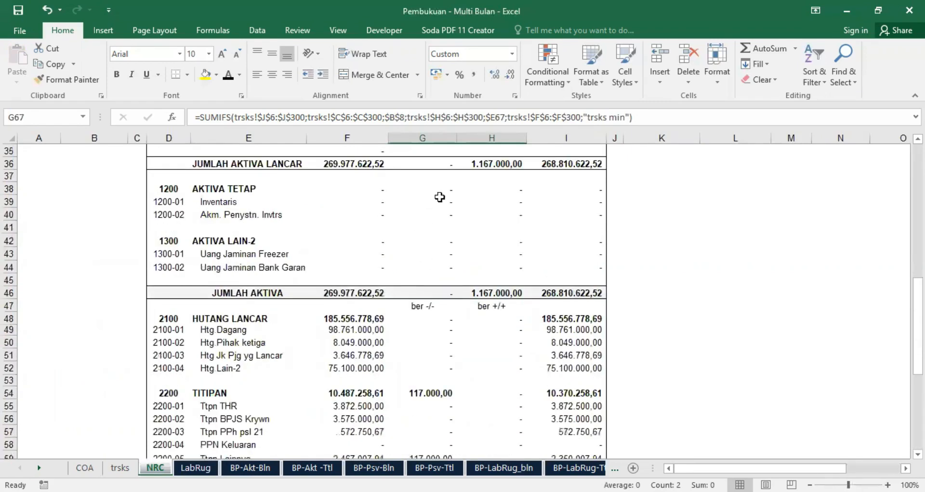
pyautogui.moveTo(439, 202); pyautogui.dragTo(506, 200)
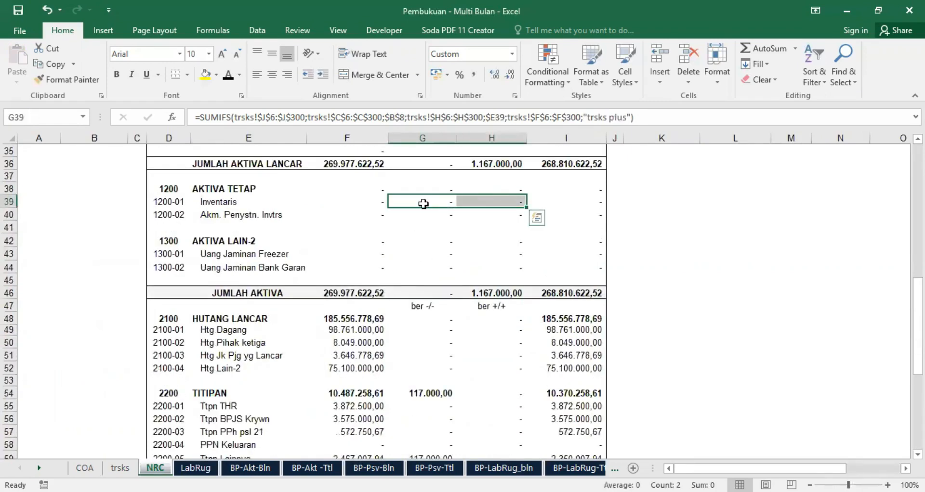
pyautogui.rightClick(452, 228)
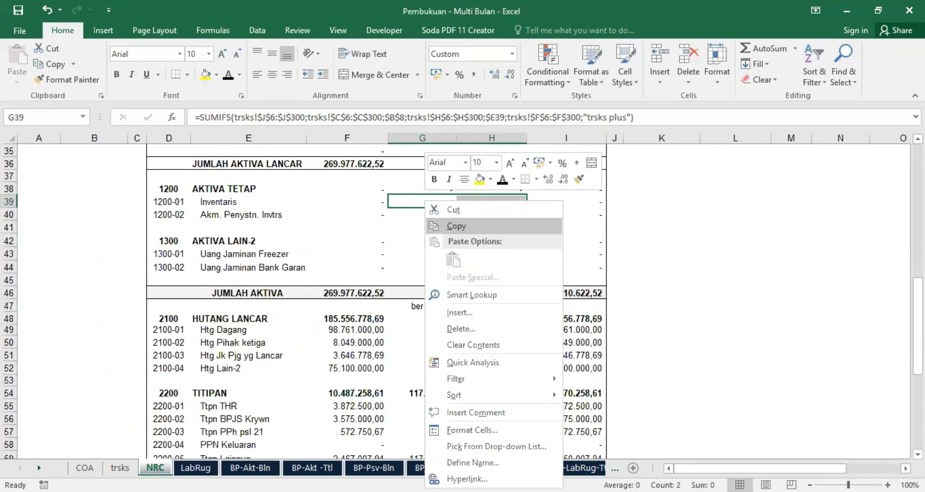
pyautogui.click(453, 226)
pyautogui.hotkey('ctrl', 'pagedown')
pyautogui.scroll(6, 386, 311)
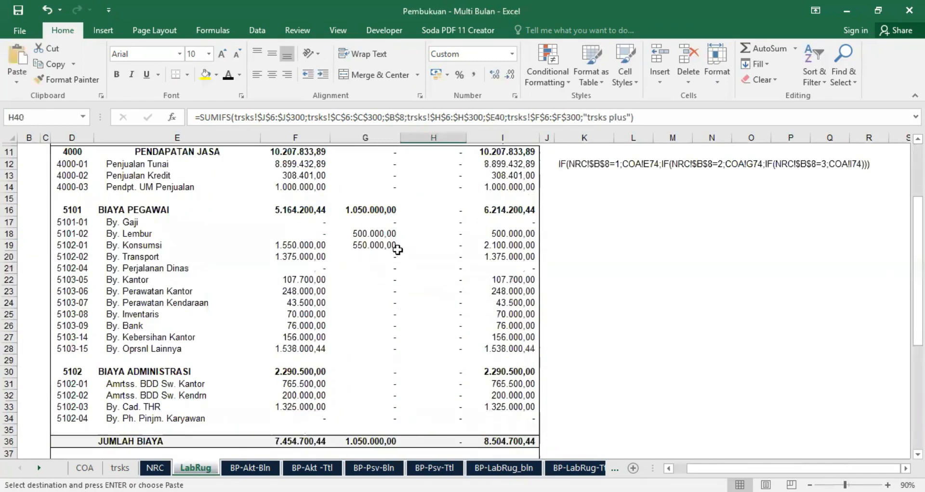
pyautogui.click(369, 221)
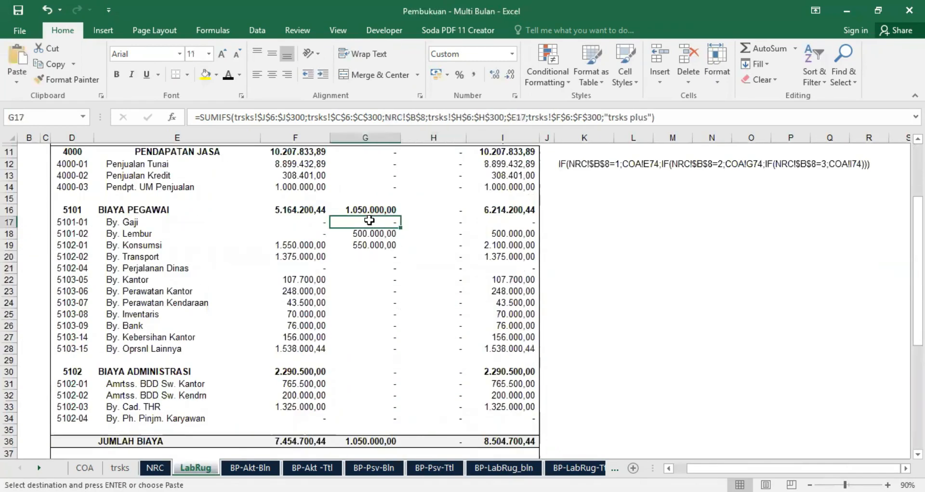
pyautogui.press('Return')
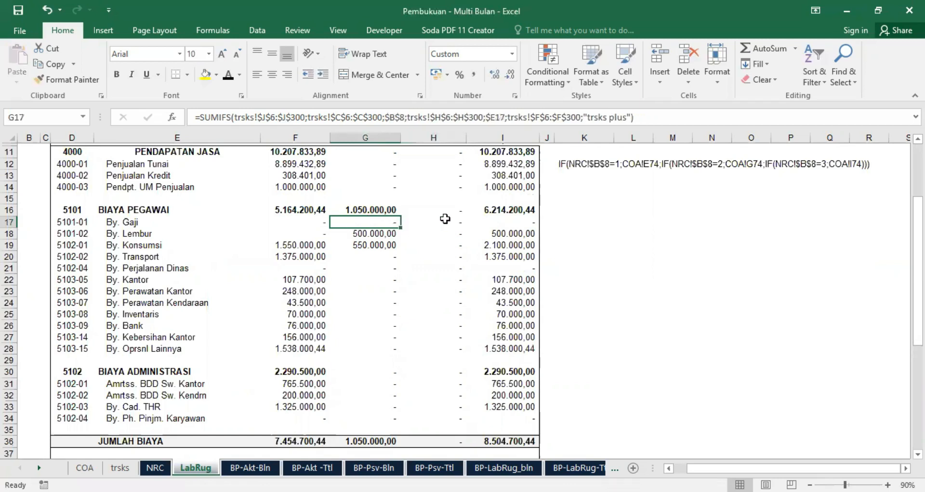
pyautogui.click(449, 221)
pyautogui.moveTo(384, 221); pyautogui.dragTo(461, 351)
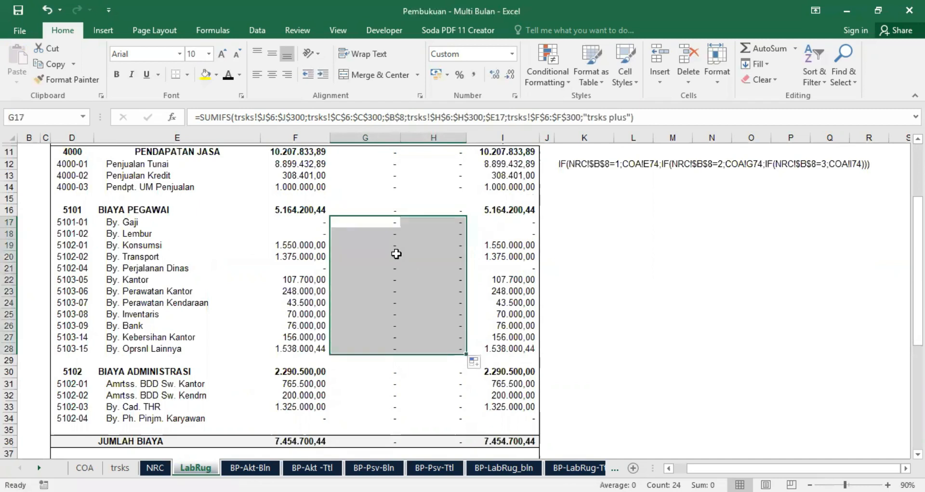
# Examine the SUMIFS criteria in the BIAYA PEGAWAI rows of LabRug against the "ber -/-" and "ber +/+" column headers on LabRug and NRC.
pyautogui.click(391, 222)
pyautogui.click(383, 235)
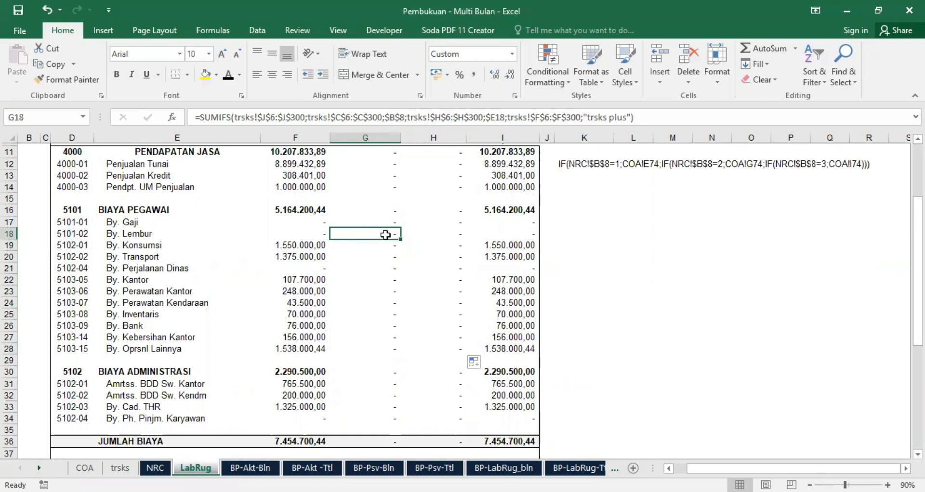
pyautogui.scroll(4, 385, 234)
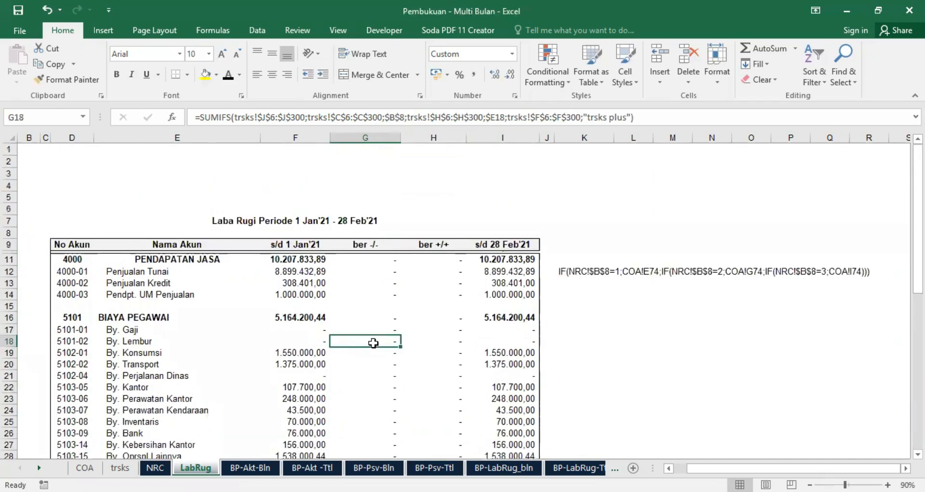
pyautogui.click(154, 468)
pyautogui.scroll(11, 232, 292)
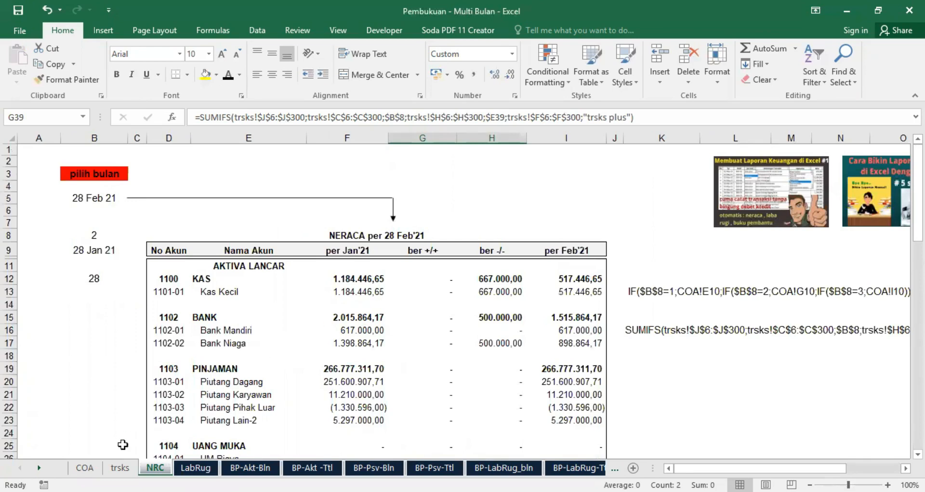
pyautogui.click(195, 468)
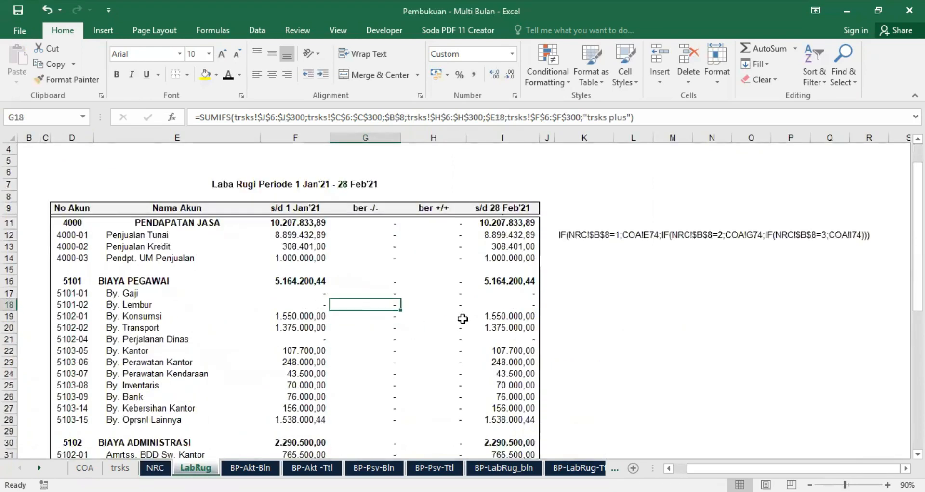
pyautogui.scroll(-2, 462, 319)
pyautogui.moveTo(386, 223); pyautogui.dragTo(386, 210)
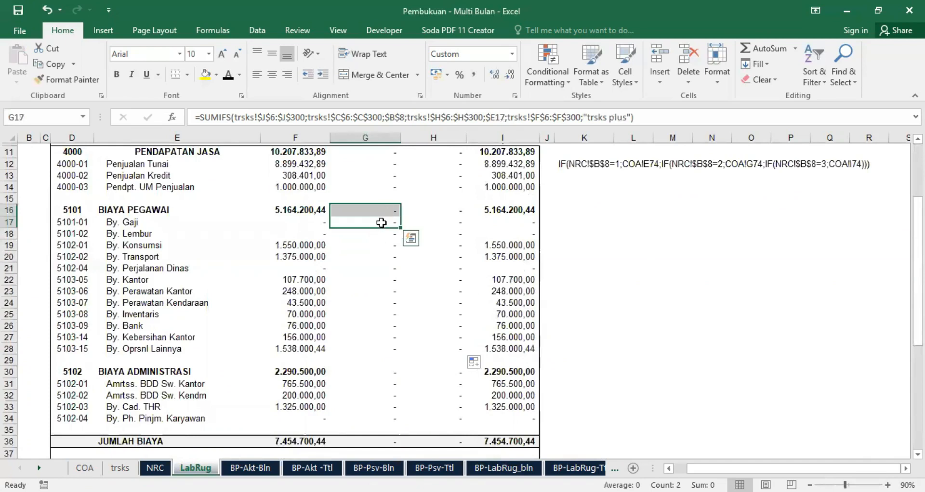
pyautogui.click(381, 223)
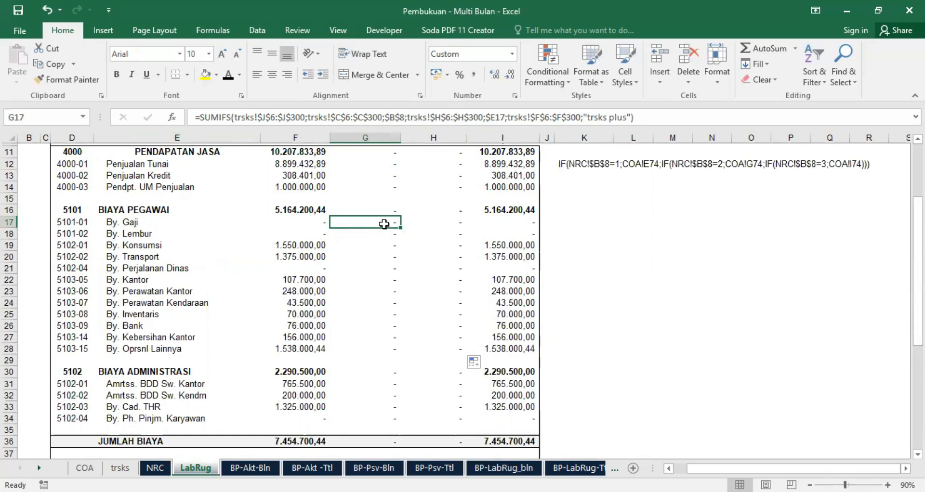
pyautogui.scroll(3, 384, 231)
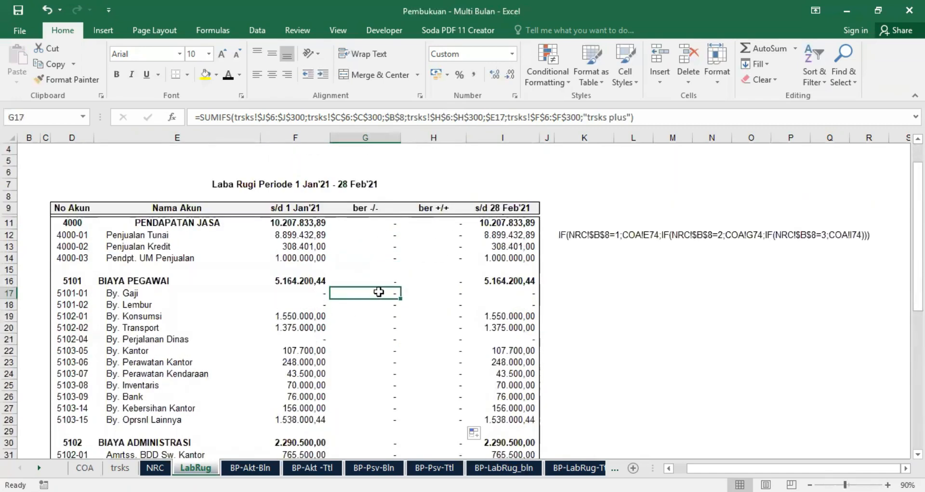
pyautogui.click(442, 293)
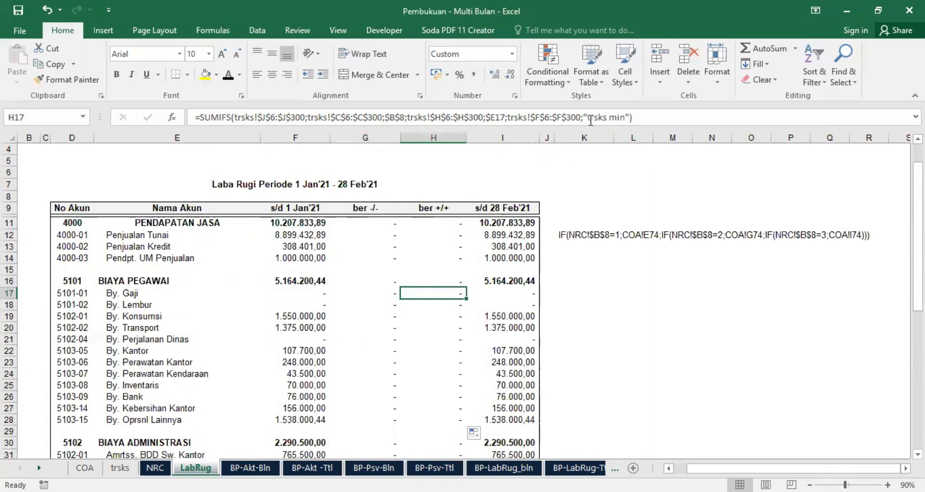
# Examine the Laba (Rugi) Berjalan formulas in G49 and H49 and the Total Mutasi formula in G50 of LabRug.
pyautogui.scroll(-10, 482, 333)
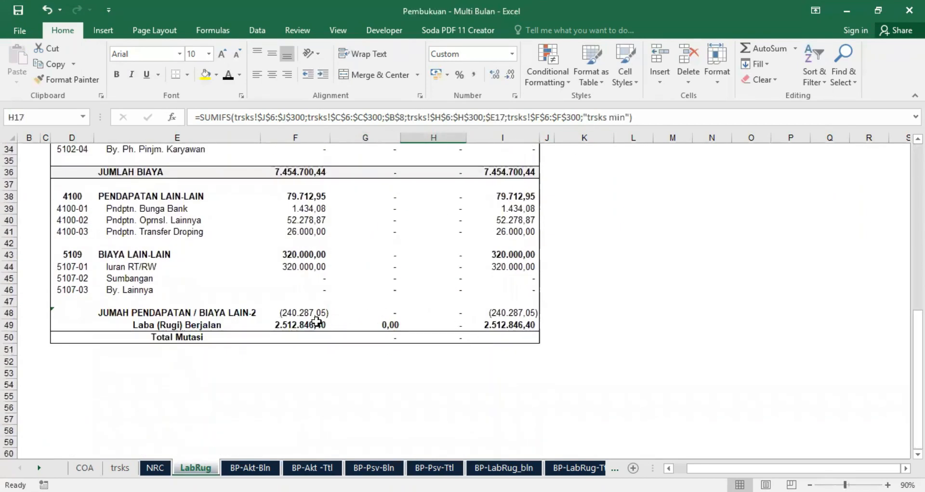
pyautogui.click(390, 325)
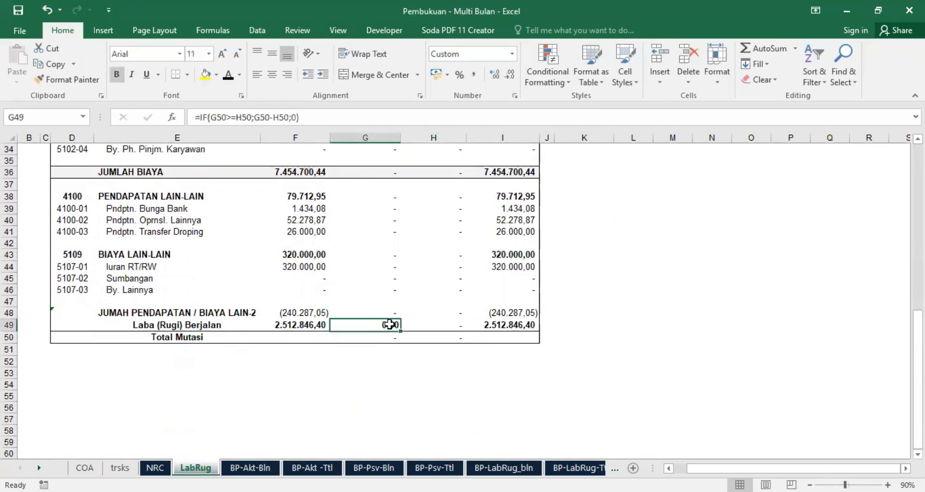
pyautogui.click(442, 325)
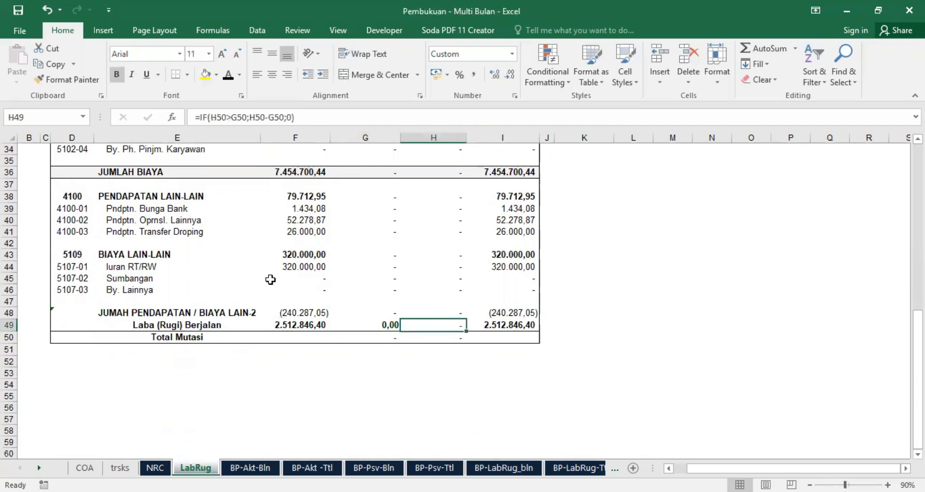
pyautogui.click(9, 290)
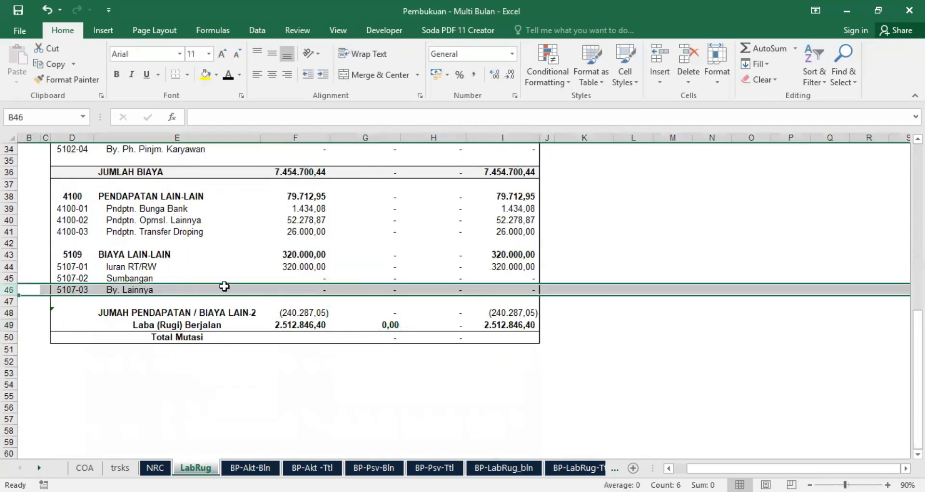
pyautogui.click(380, 329)
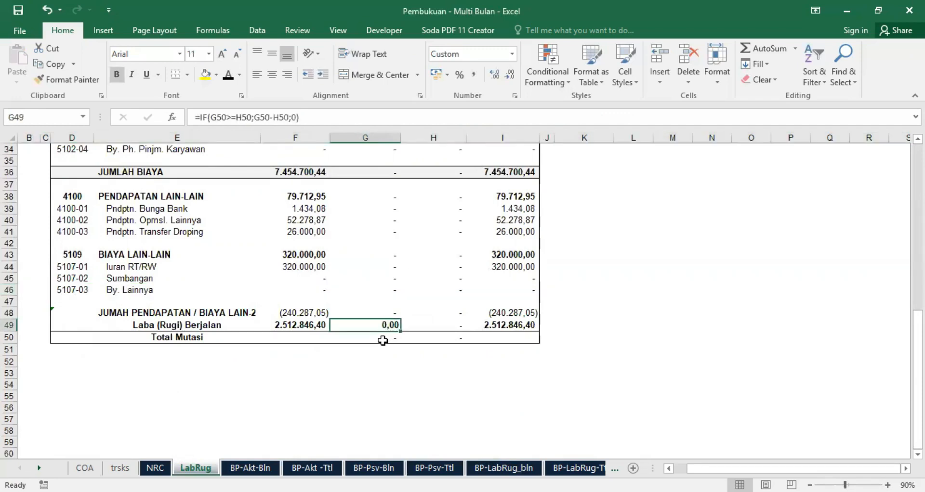
pyautogui.click(382, 336)
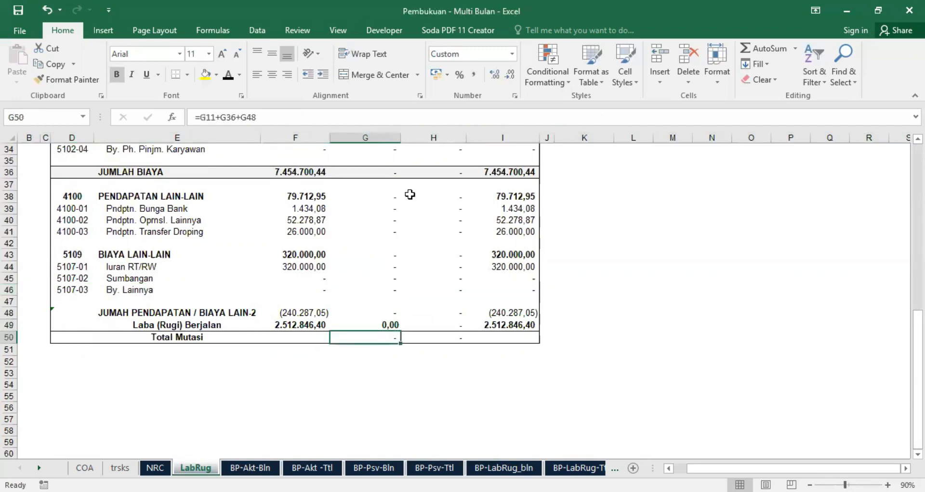
# Trace the subtotals behind Total Mutasi by examining the formulas in G11, G16, G30, G36, G50 and G48.
pyautogui.scroll(11, 388, 207)
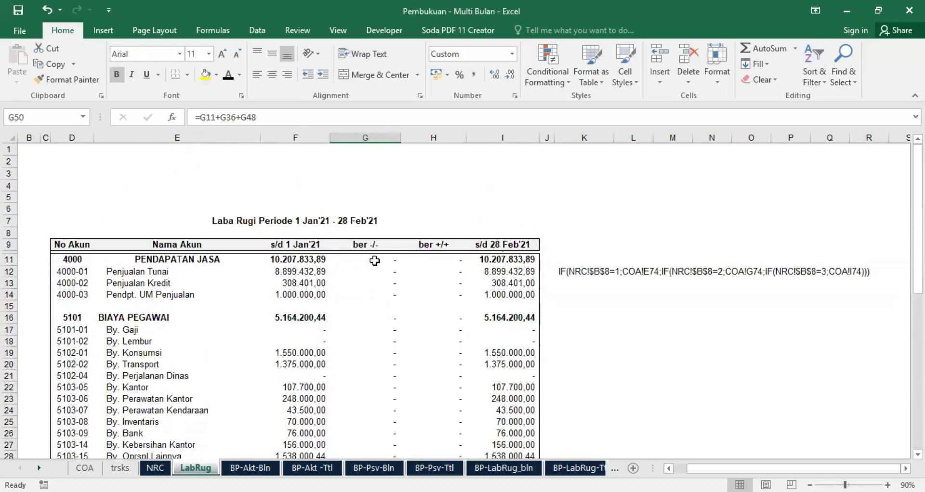
pyautogui.click(377, 260)
pyautogui.click(377, 317)
pyautogui.scroll(-5, 430, 309)
pyautogui.click(388, 311)
pyautogui.scroll(-2, 464, 281)
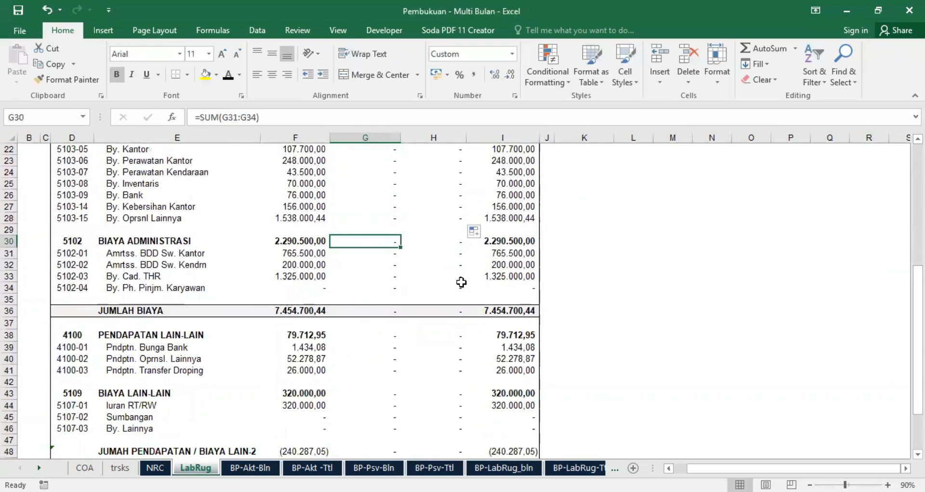
pyautogui.click(373, 311)
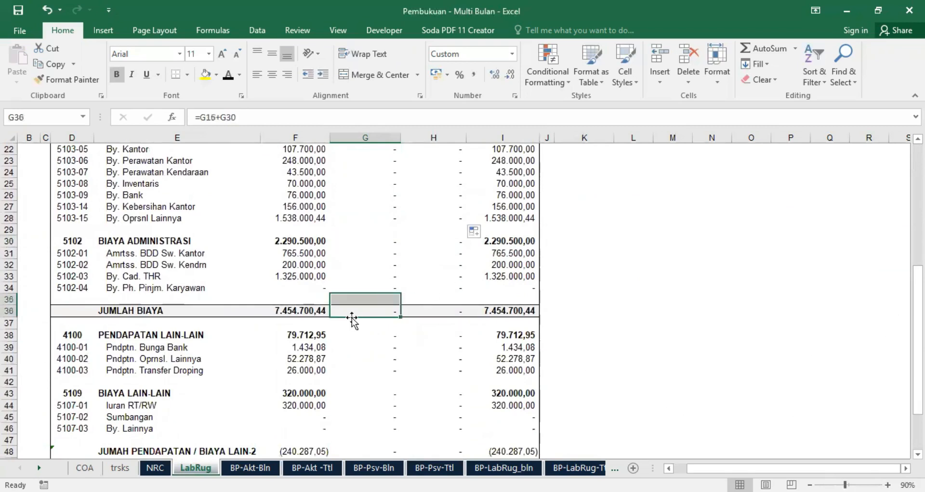
pyautogui.scroll(6, 413, 294)
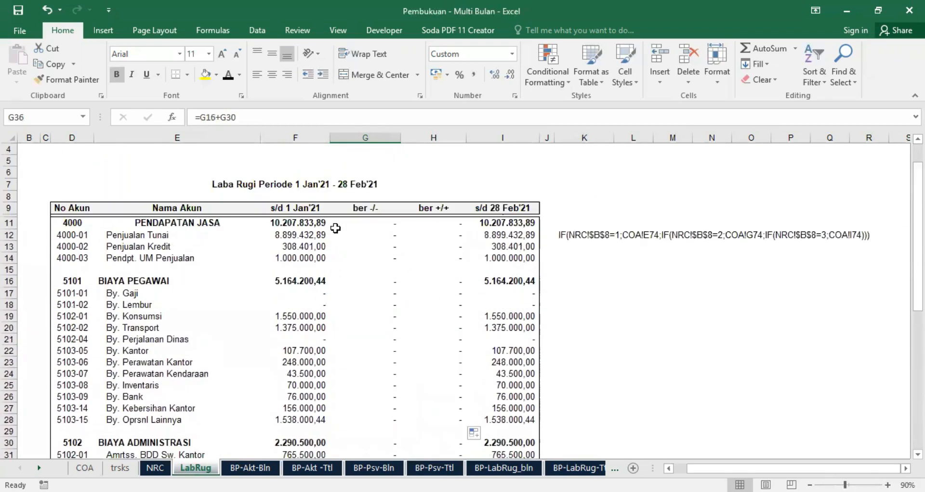
pyautogui.click(386, 224)
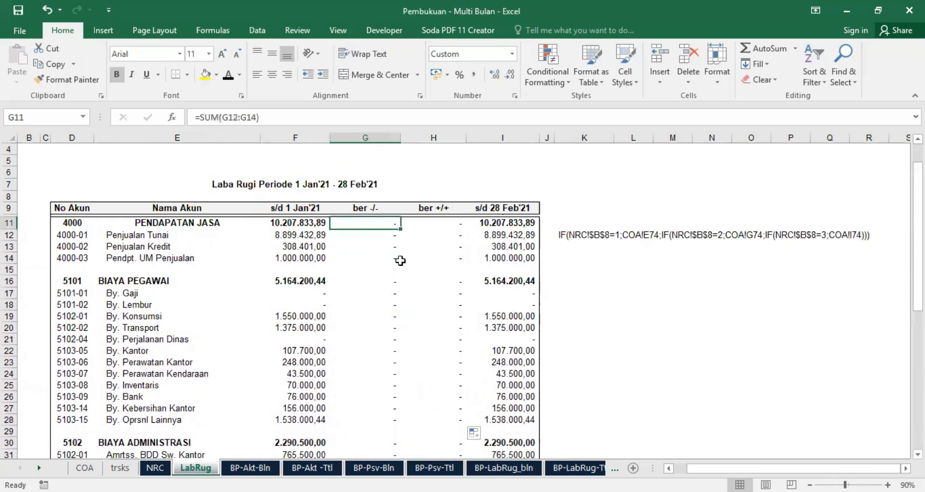
pyautogui.scroll(-7, 383, 251)
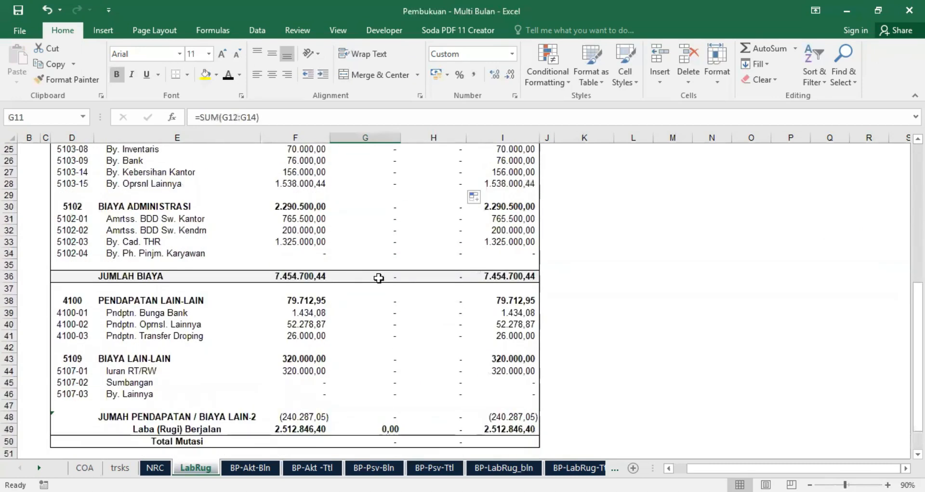
pyautogui.scroll(-3, 407, 311)
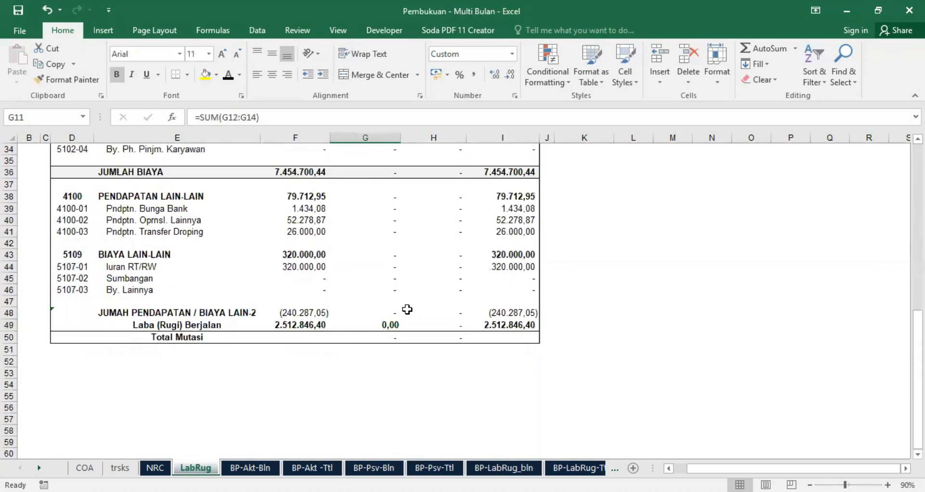
pyautogui.click(381, 337)
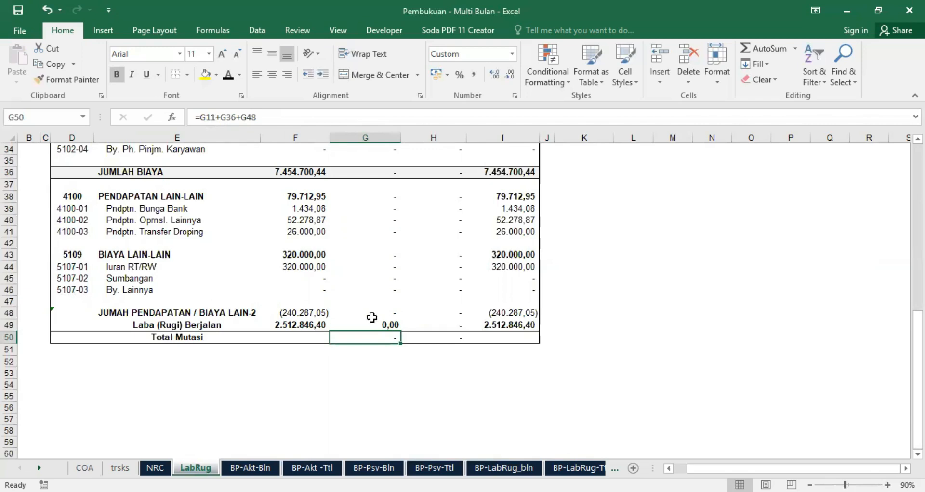
pyautogui.click(392, 311)
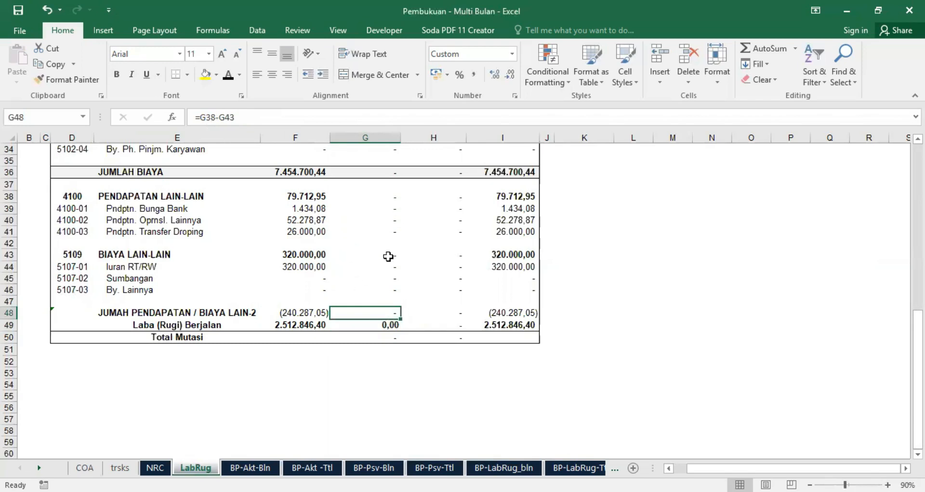
# Fill the Total Mutasi formula from G50 across to H50.
pyautogui.click(381, 339)
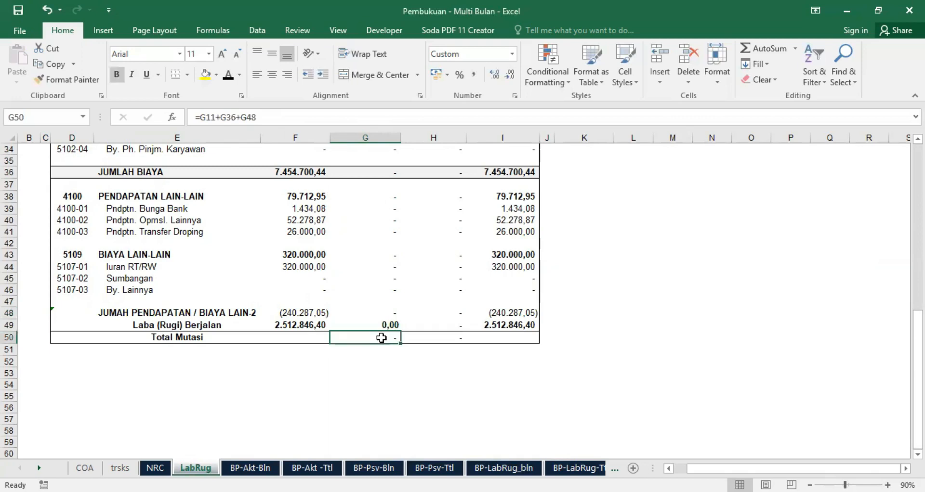
pyautogui.moveTo(400, 345); pyautogui.dragTo(448, 339)
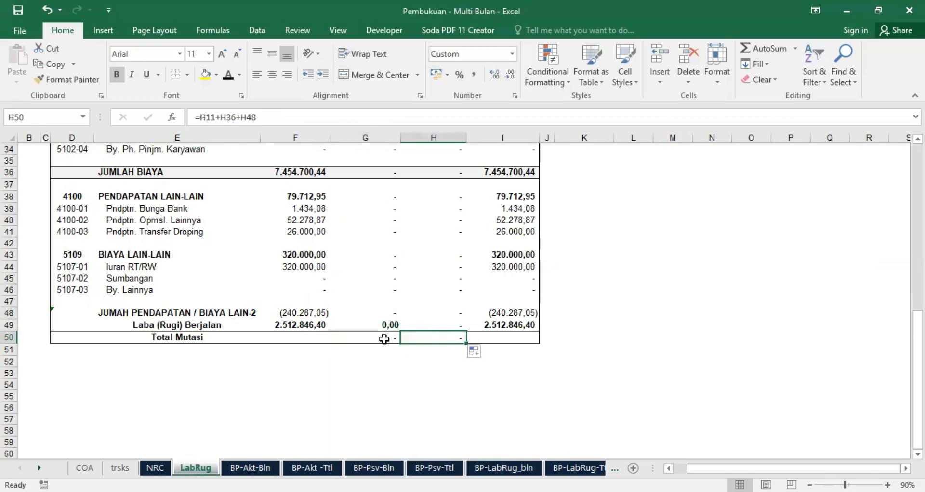
# Examine the Total Mutasi and Laba (Rugi) Berjalan formulas on LabRug against the SUMIFS criteria in H12, G13 and G19.
pyautogui.click(384, 339)
pyautogui.click(448, 336)
pyautogui.click(387, 326)
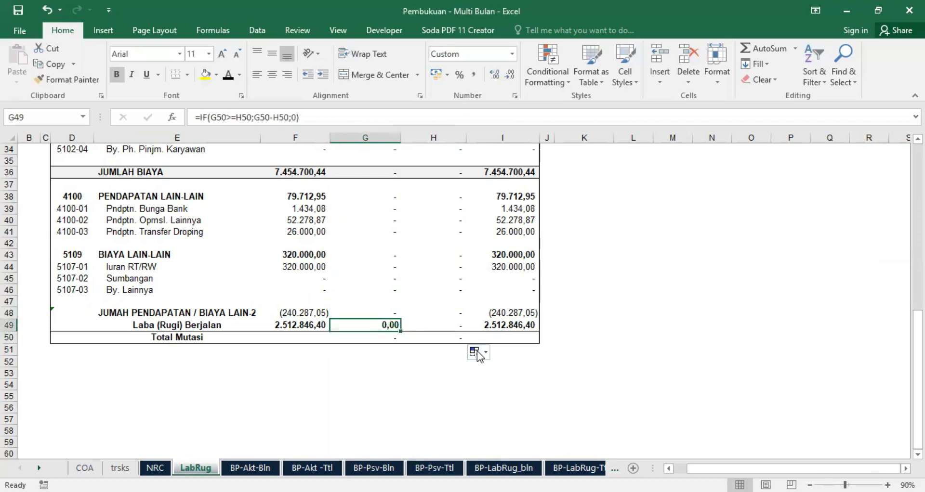
pyautogui.scroll(10, 443, 328)
pyautogui.scroll(1, 455, 290)
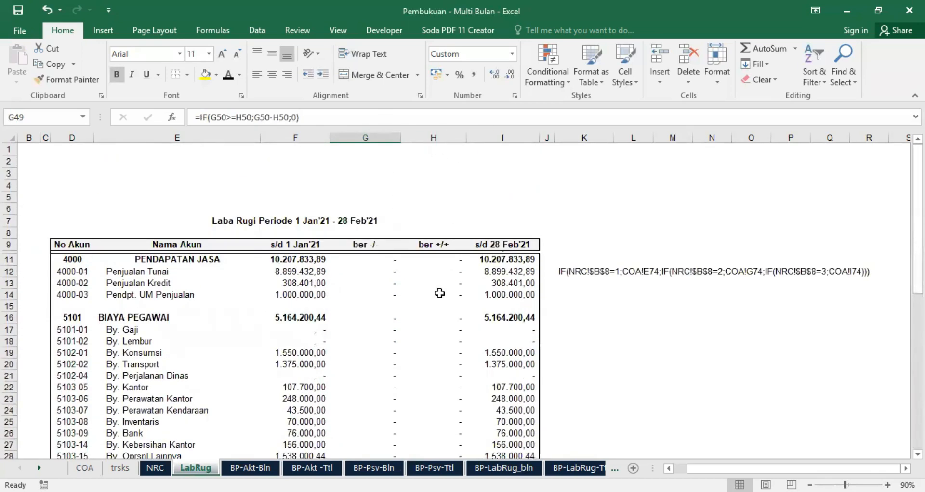
pyautogui.click(446, 272)
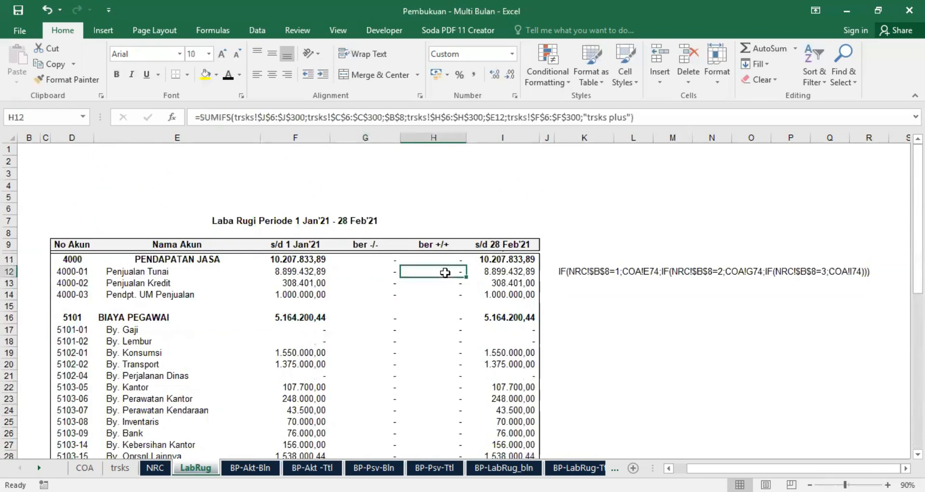
pyautogui.click(377, 284)
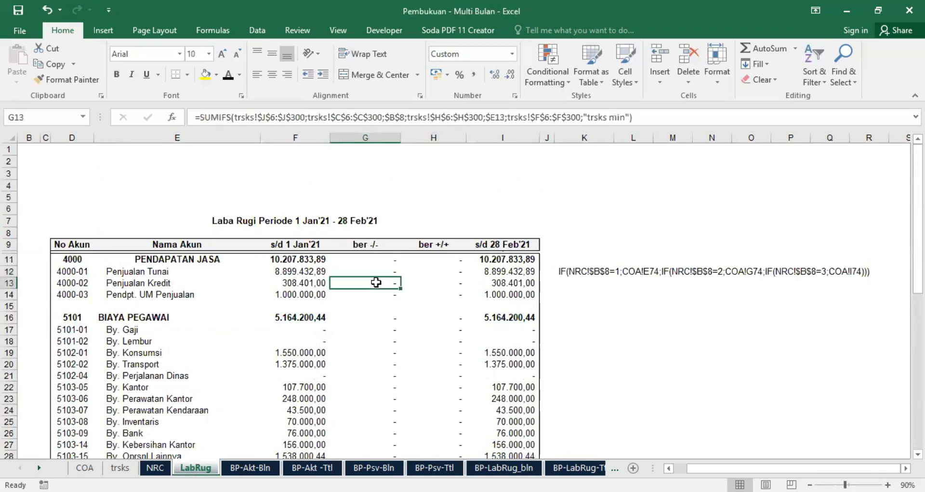
pyautogui.click(379, 353)
pyautogui.scroll(-11, 455, 384)
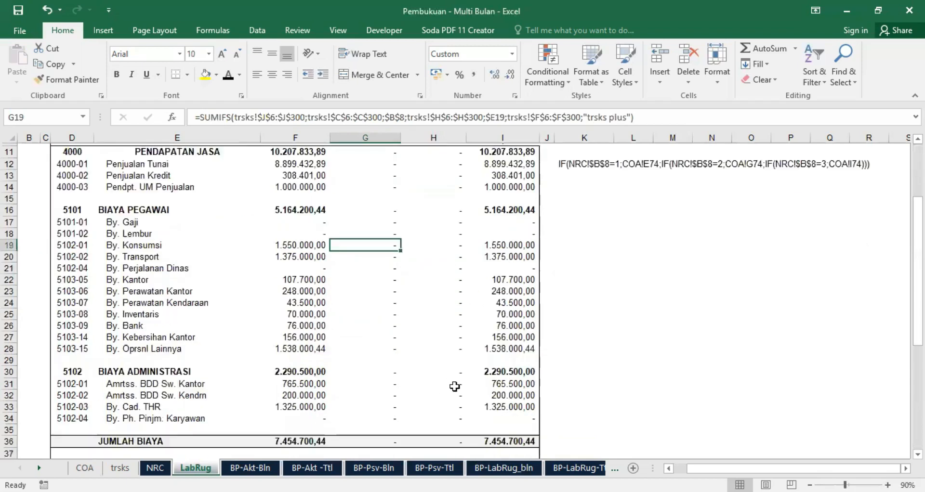
# Enter =IF(H50<=G50;G50-H50;0) as the Laba (Rugi) Berjalan formula in G49 of LabRug.
pyautogui.click(377, 324)
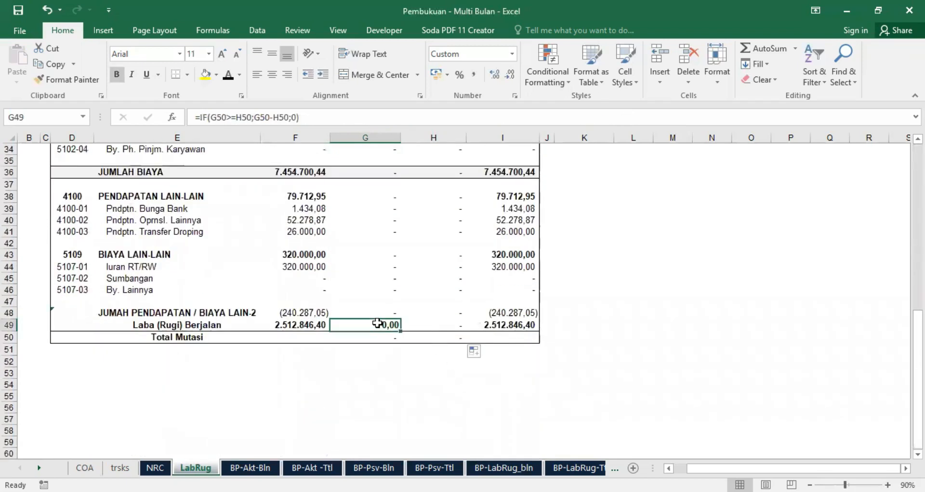
pyautogui.write('=')
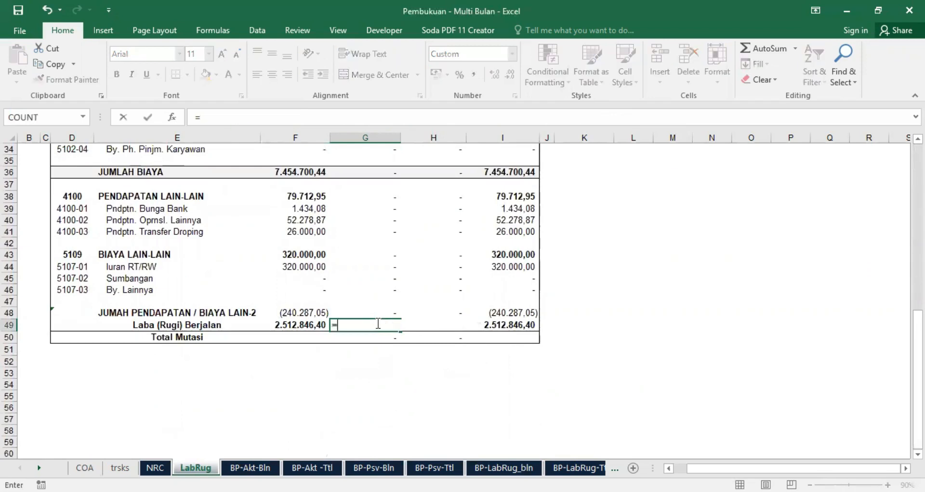
pyautogui.write('IF(')
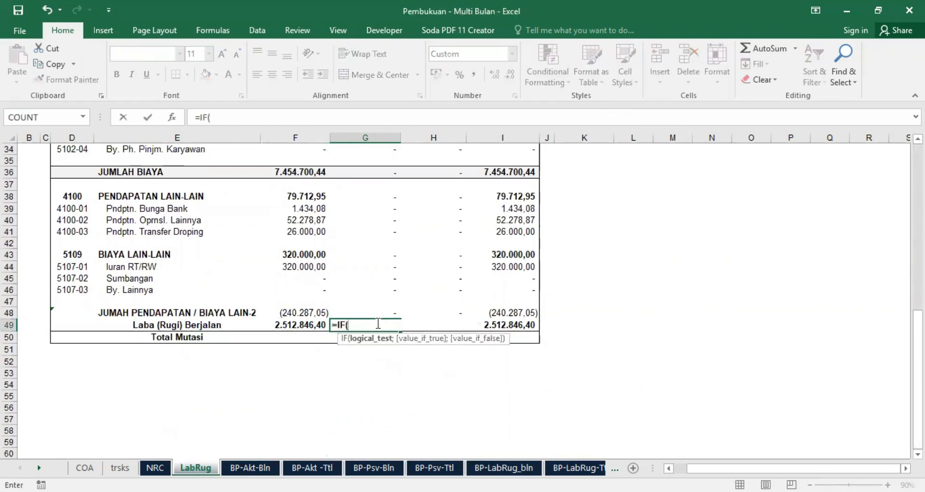
pyautogui.write('H')
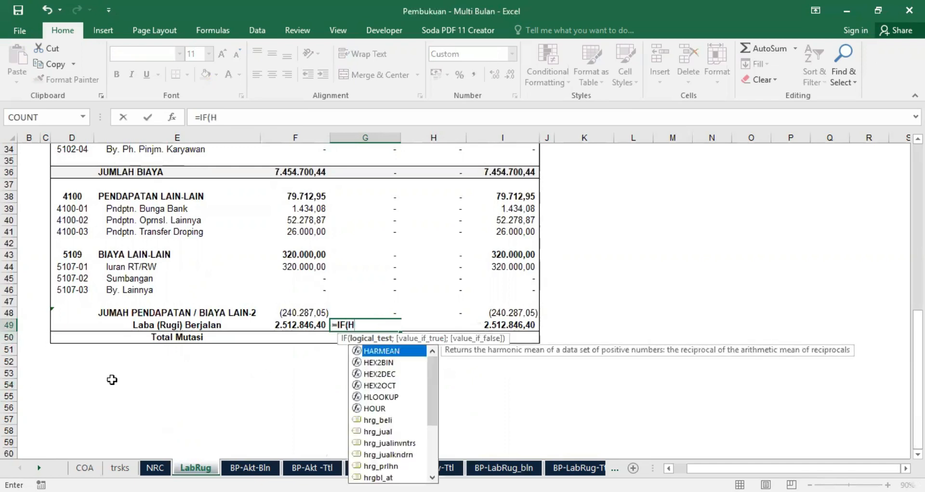
pyautogui.write('50')
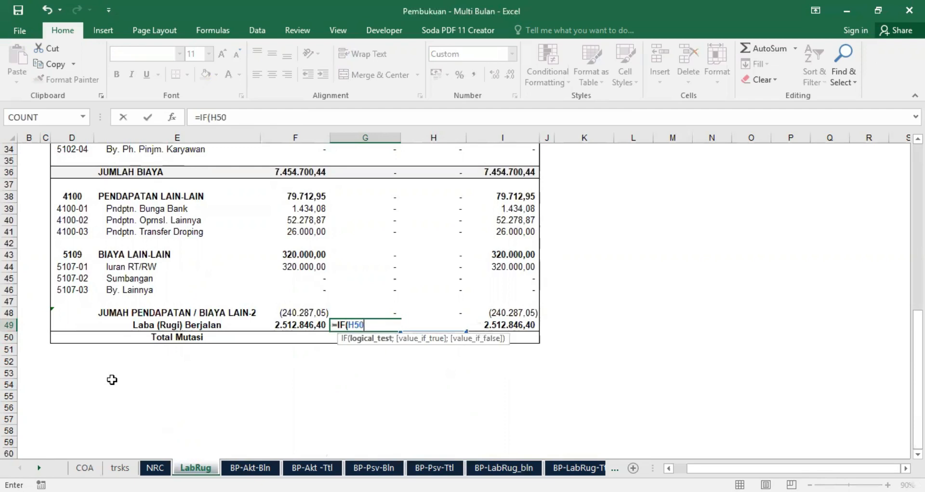
pyautogui.write('<=G')
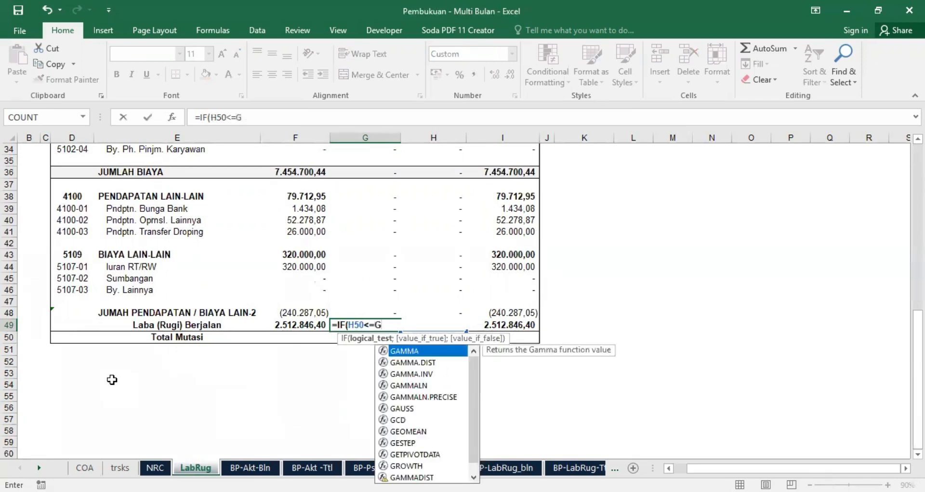
pyautogui.write('50;')
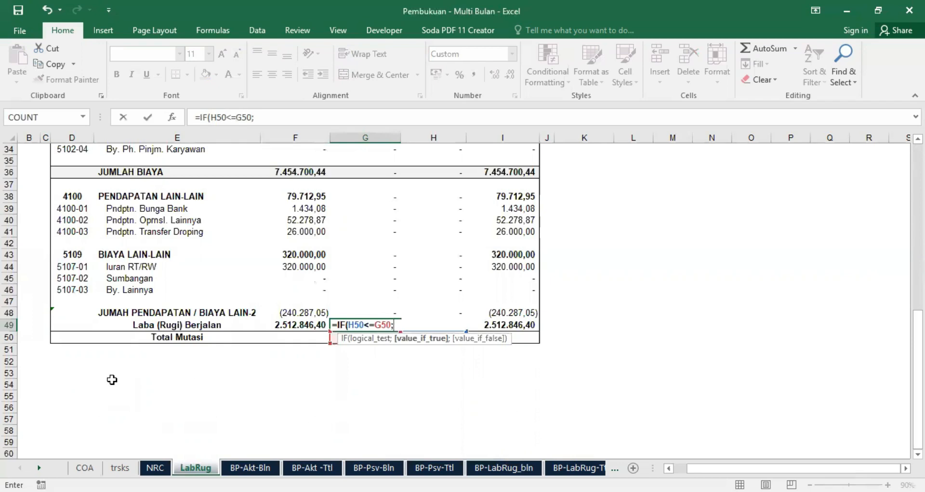
pyautogui.write('G50-H50')
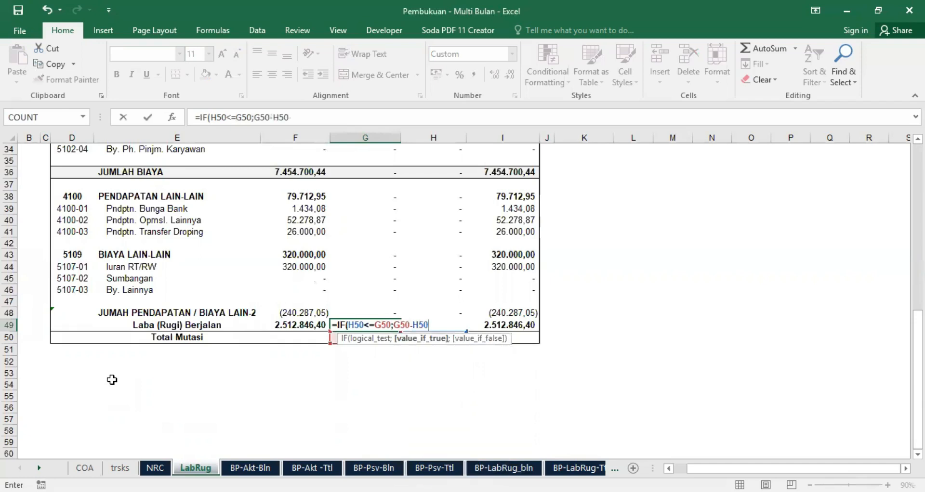
pyautogui.write(';0)')
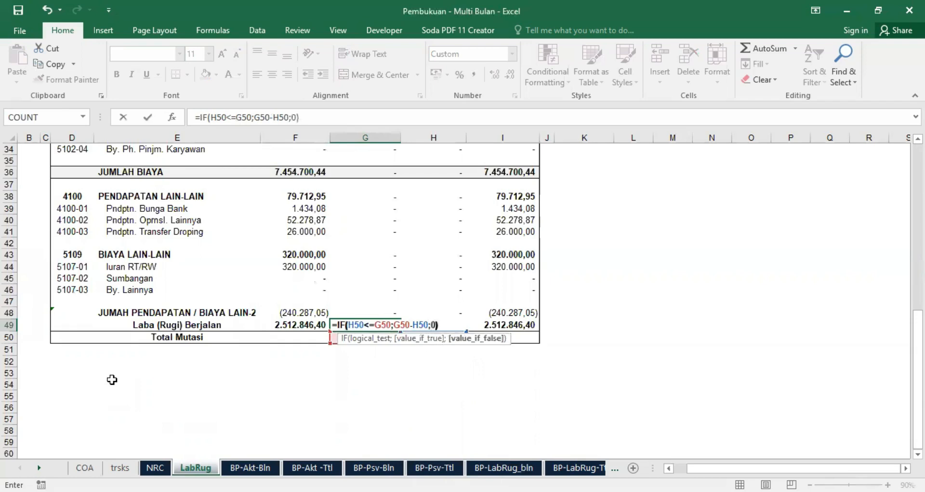
pyautogui.press('Return')
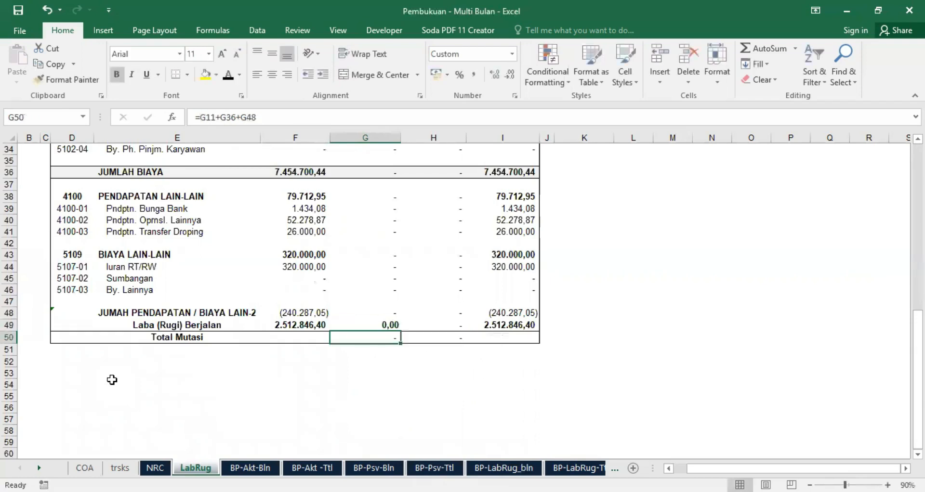
# Compare the Laba (Rugi) Berjalan formulas in G49 and H49, and re-enter H49 as =IF(H50>G50;H50-G50;0).
pyautogui.click(393, 322)
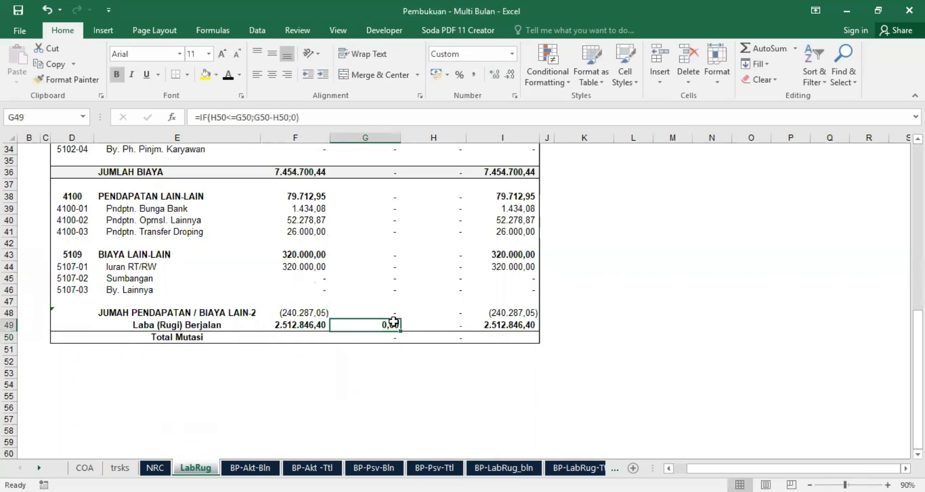
pyautogui.click(445, 323)
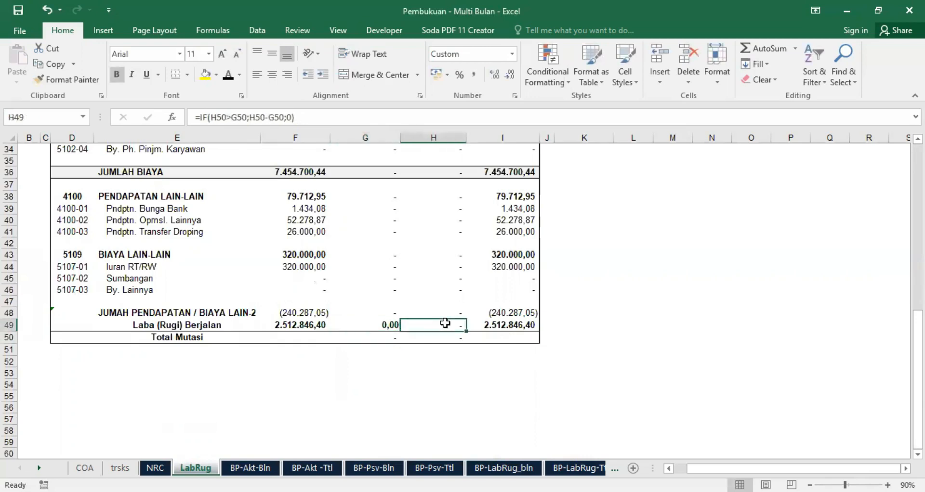
pyautogui.click(393, 322)
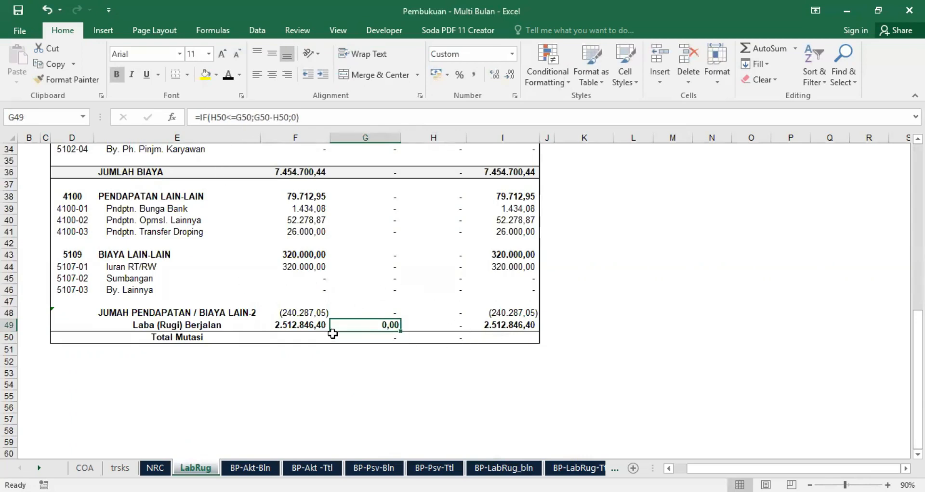
pyautogui.click(446, 324)
pyautogui.write('=')
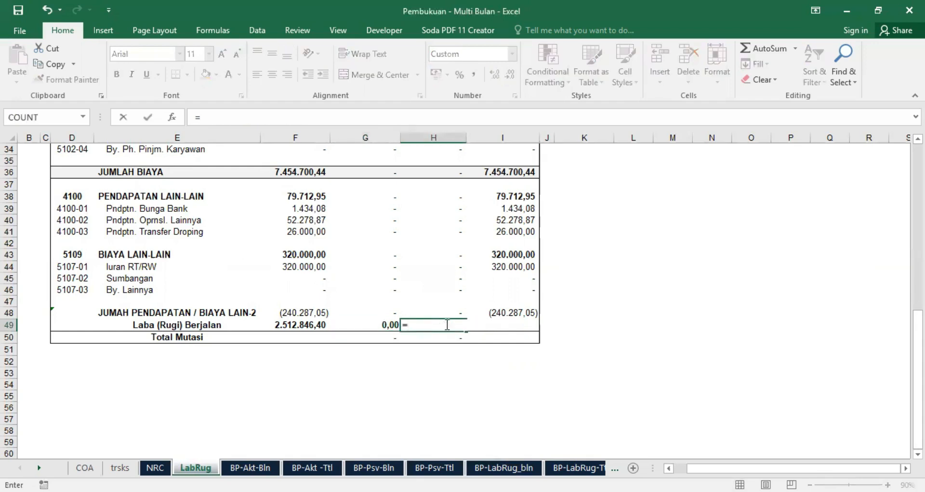
pyautogui.write('IF(H50')
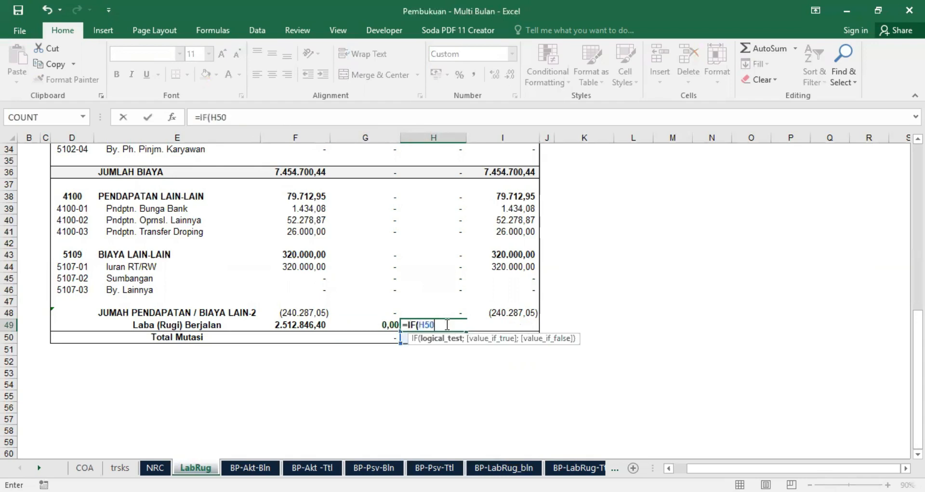
pyautogui.write('>G50')
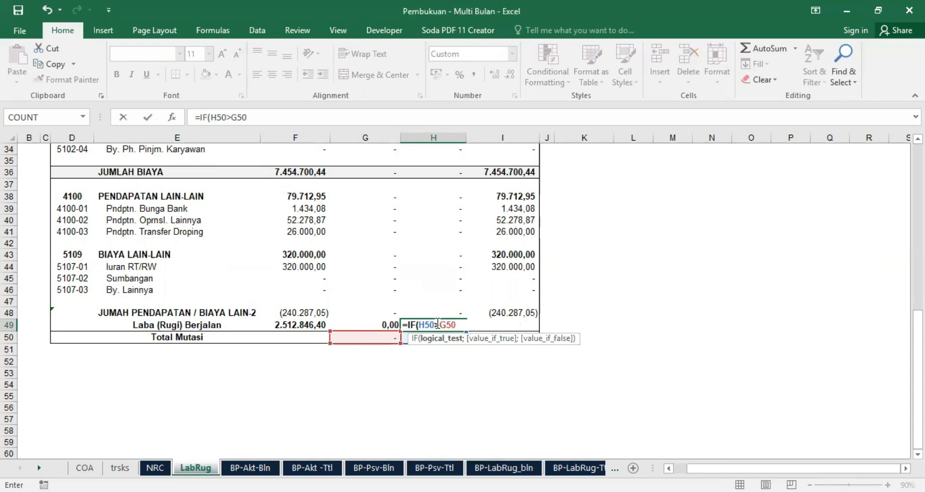
pyautogui.write(';')
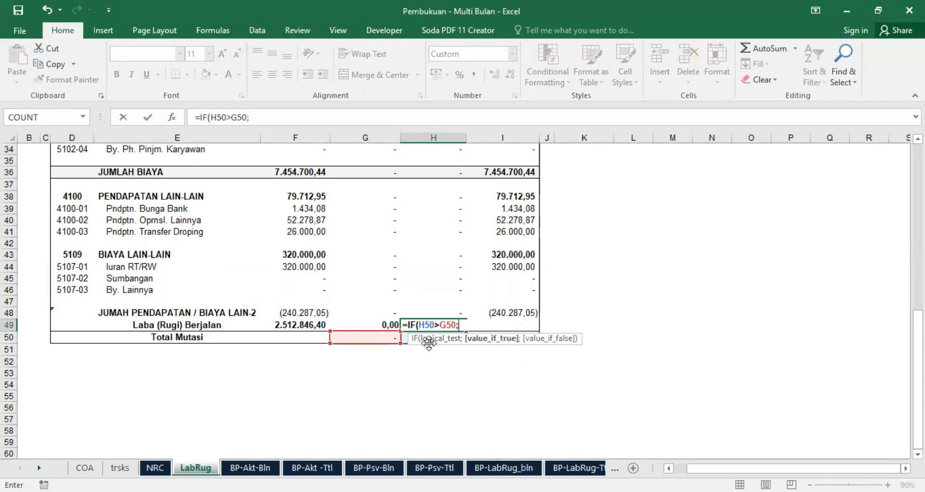
pyautogui.write('H50-G50')
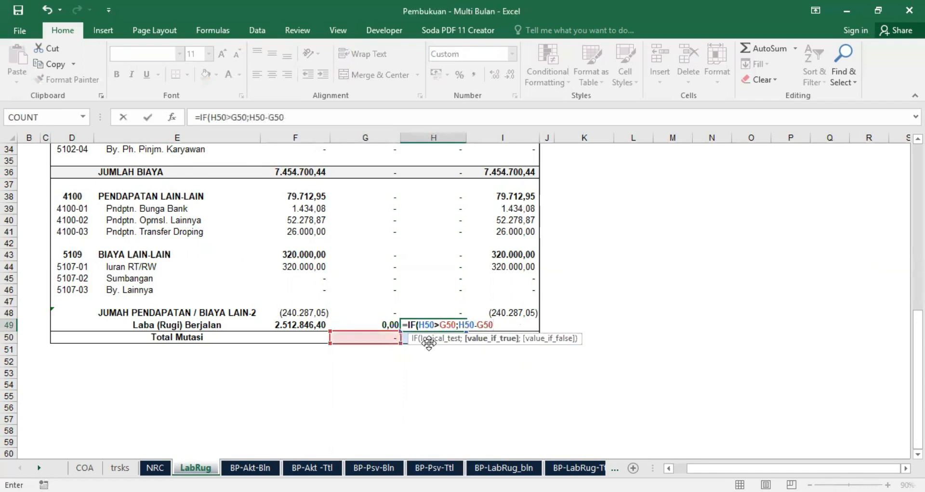
pyautogui.write(';0)')
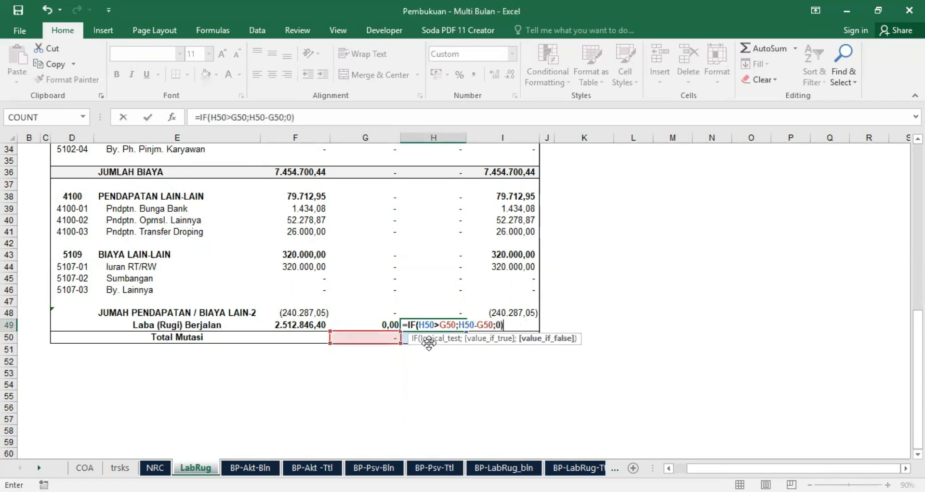
pyautogui.press('Return')
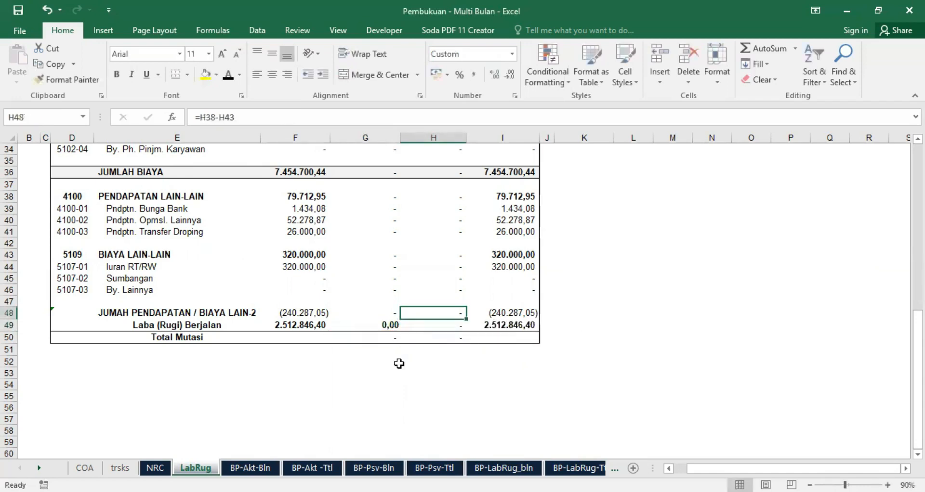
# Set the report month in B5 of NRC to 31 Jan 21 and examine the Laba (Rugi) Berjalan and Total Mutasi rows on LabRug.
pyautogui.click(440, 323)
pyautogui.scroll(11, 498, 341)
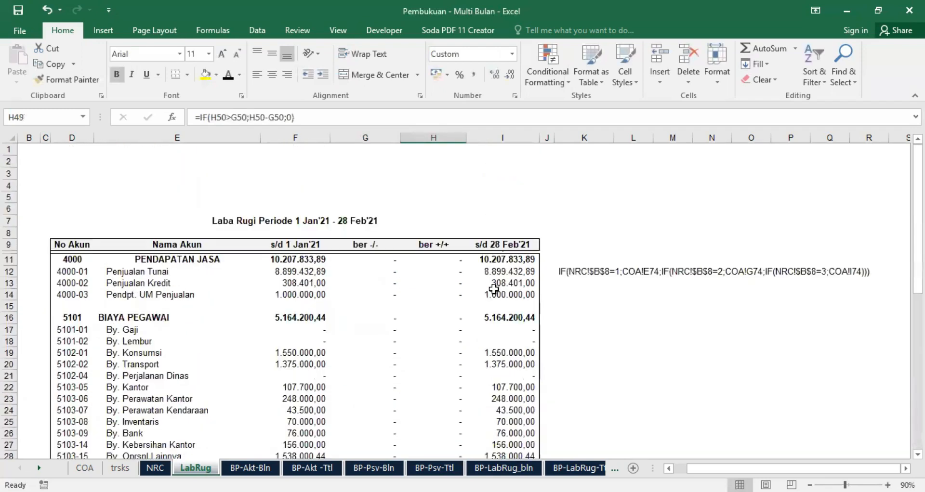
pyautogui.click(155, 468)
pyautogui.click(110, 196)
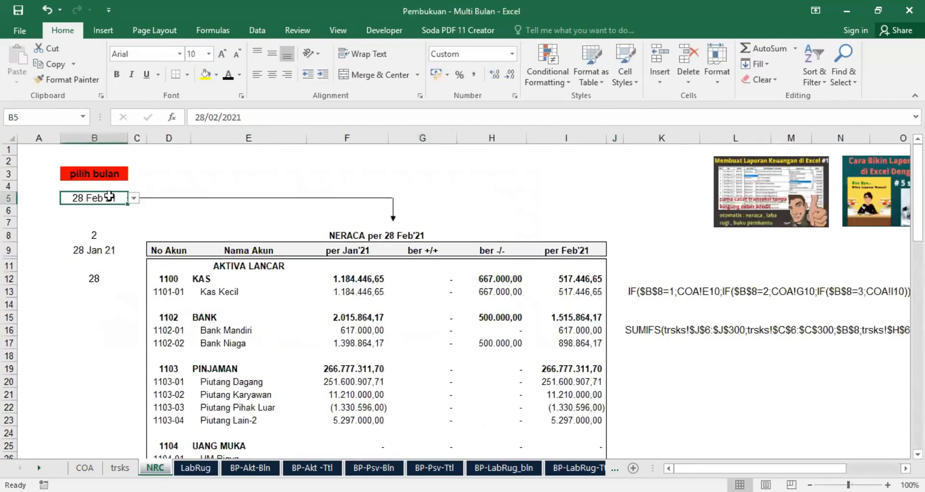
pyautogui.click(134, 197)
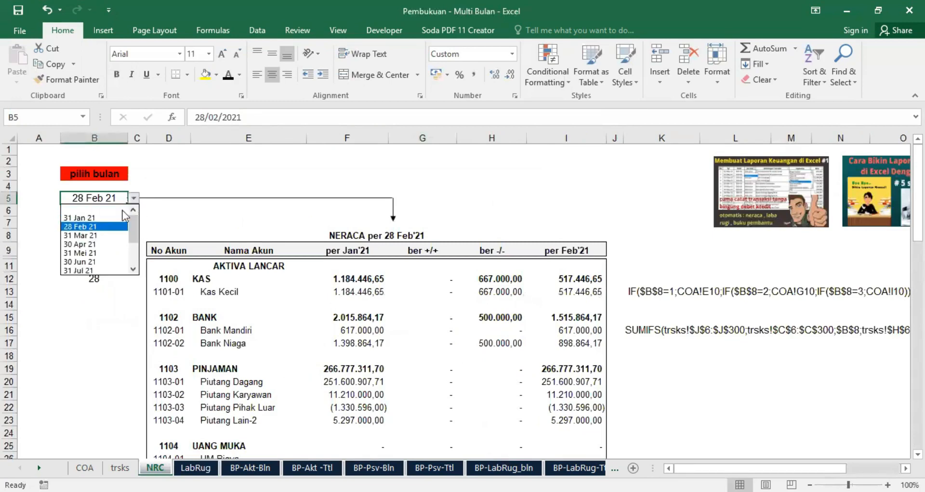
pyautogui.click(97, 218)
pyautogui.click(212, 468)
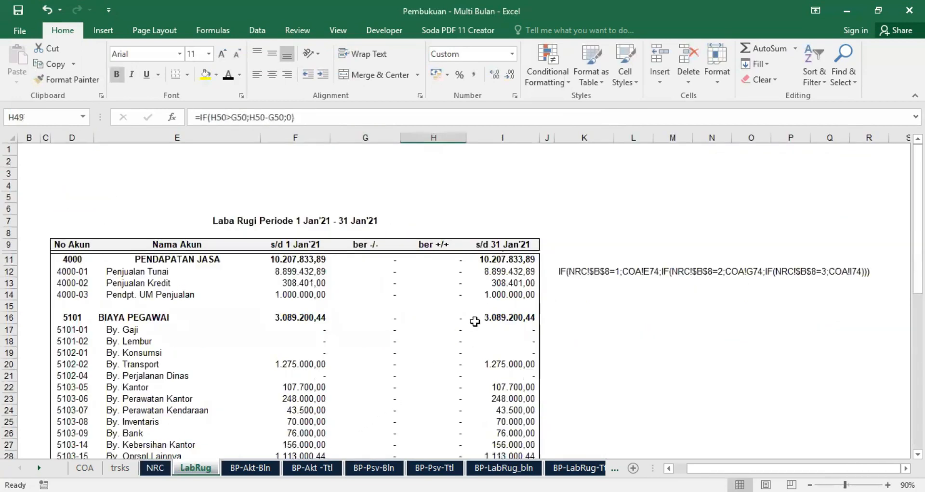
pyautogui.scroll(-6, 472, 320)
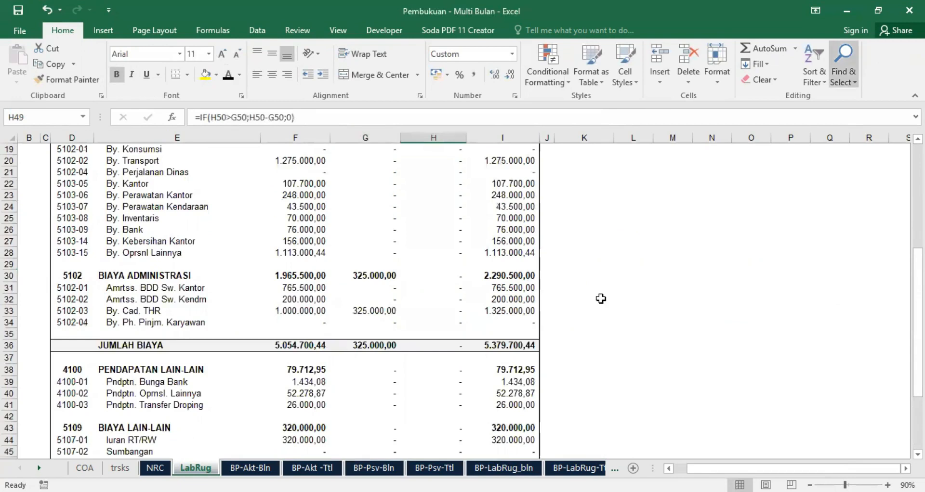
pyautogui.scroll(-7, 601, 299)
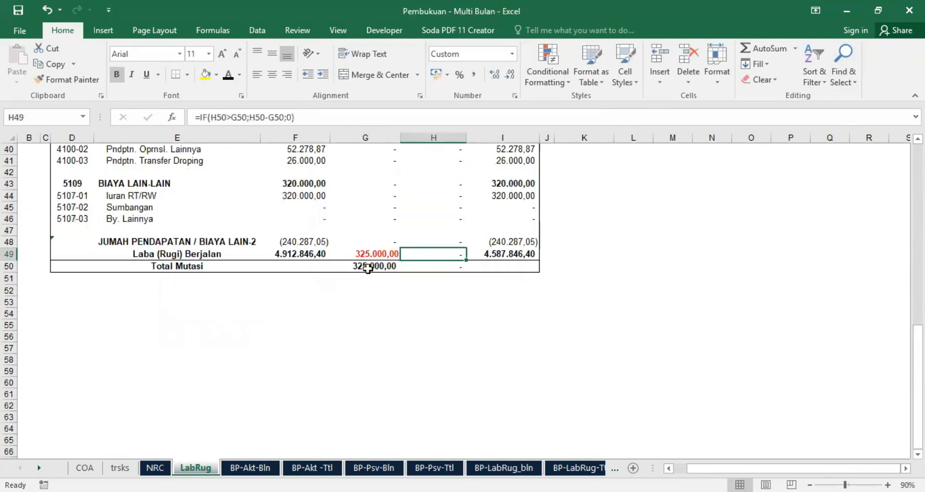
pyautogui.click(375, 254)
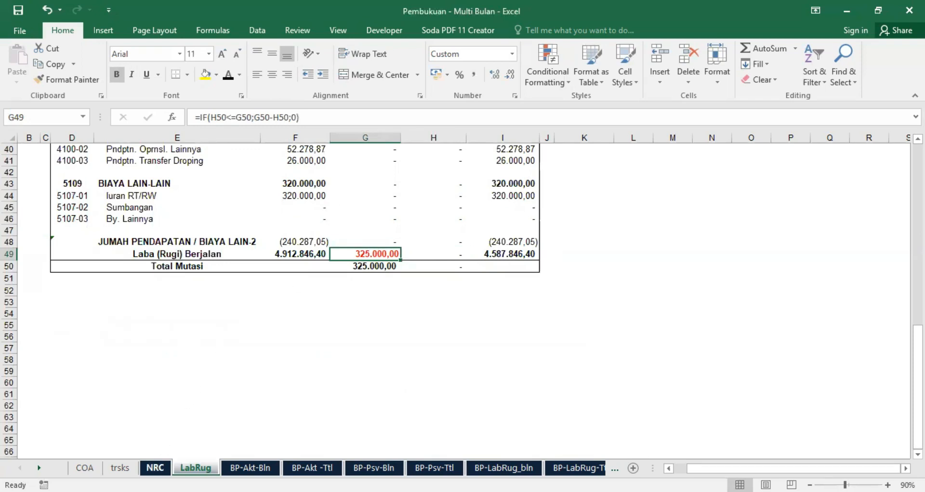
# Re-enter the Laba (Rugi) Berjalan decrease in G71 of NRC as a link to LabRug, =LabRug!G49.
pyautogui.click(155, 468)
pyautogui.scroll(-17, 530, 313)
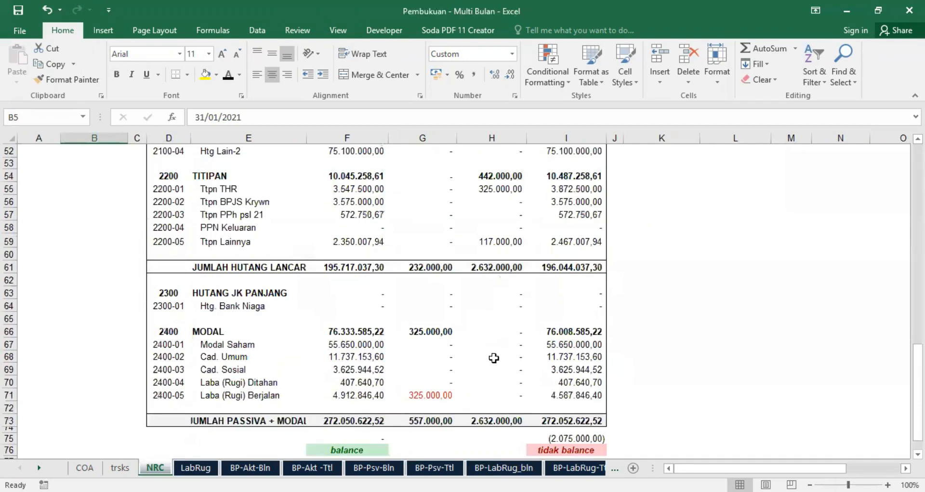
pyautogui.click(429, 396)
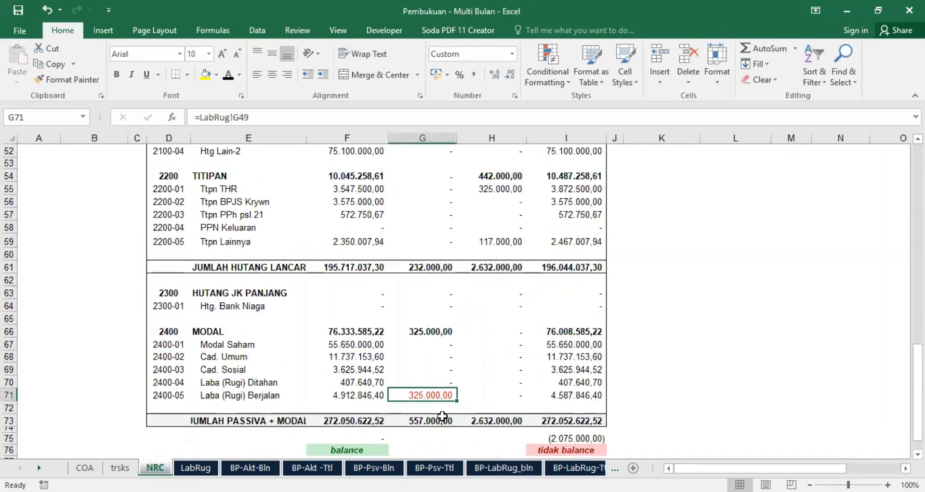
pyautogui.write('=')
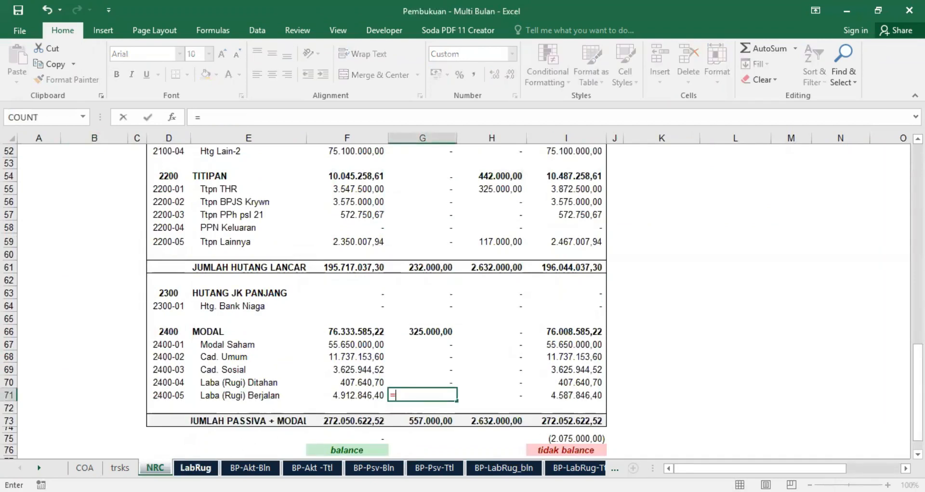
pyautogui.click(195, 468)
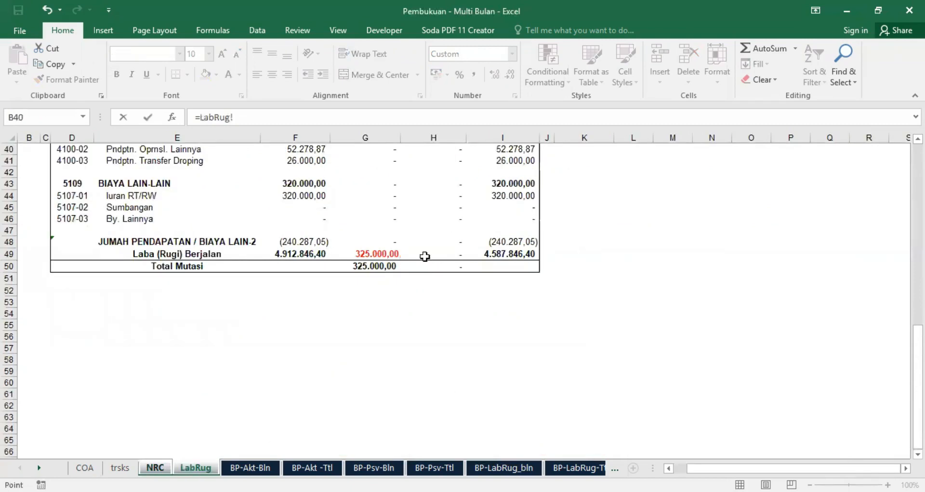
pyautogui.click(373, 254)
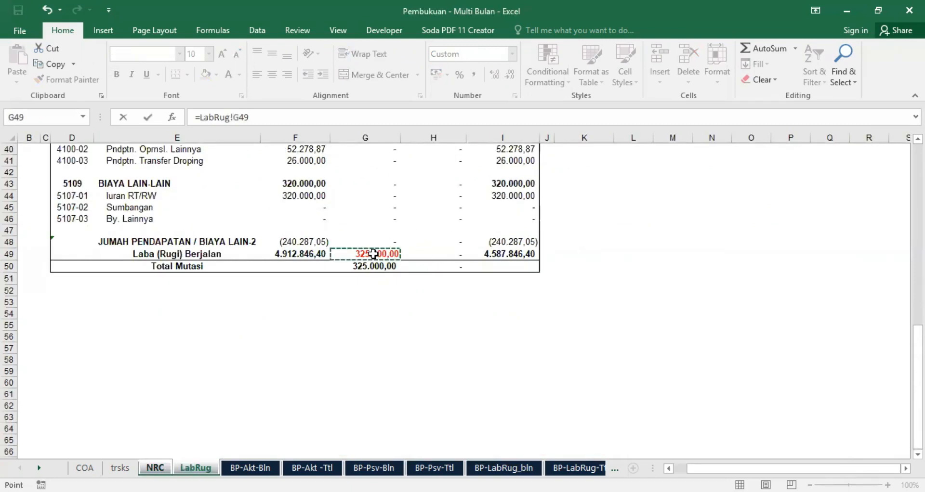
pyautogui.press('Return')
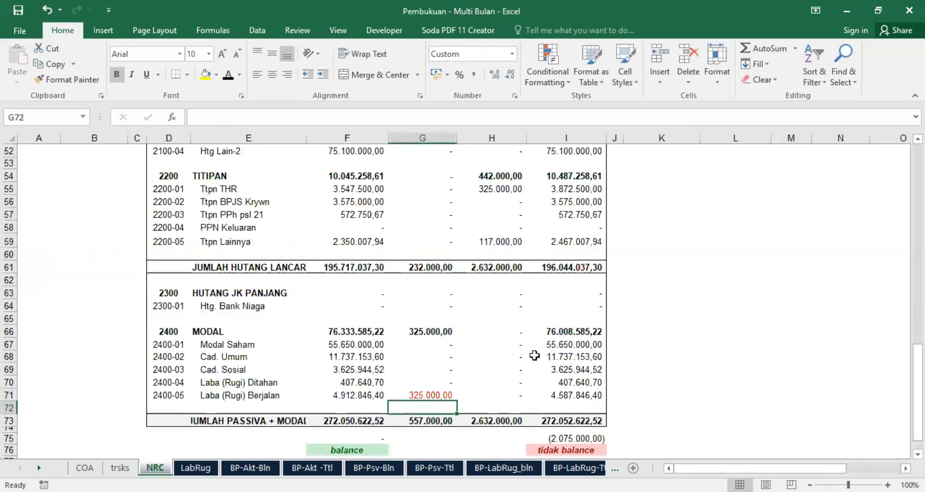
# Re-enter the Laba (Rugi) Berjalan increase in H71 of NRC as a link to LabRug, =LabRug!H49.
pyautogui.click(510, 395)
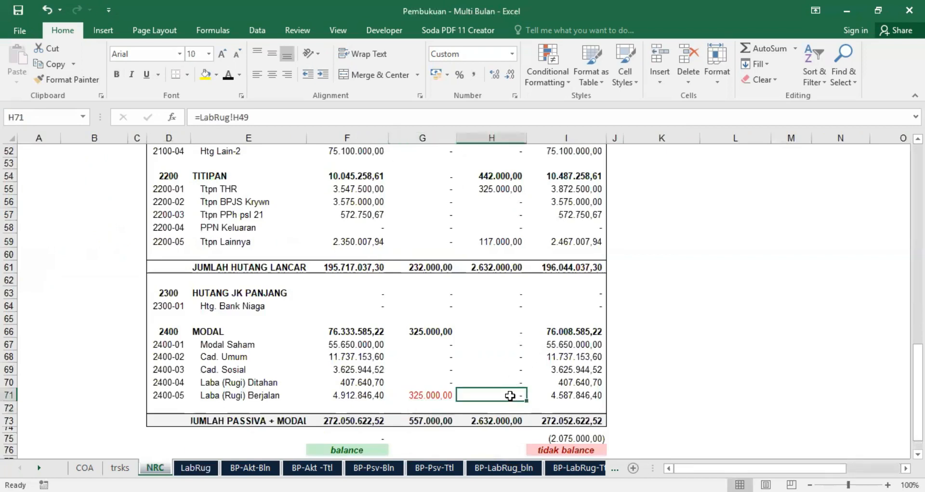
pyautogui.write('=')
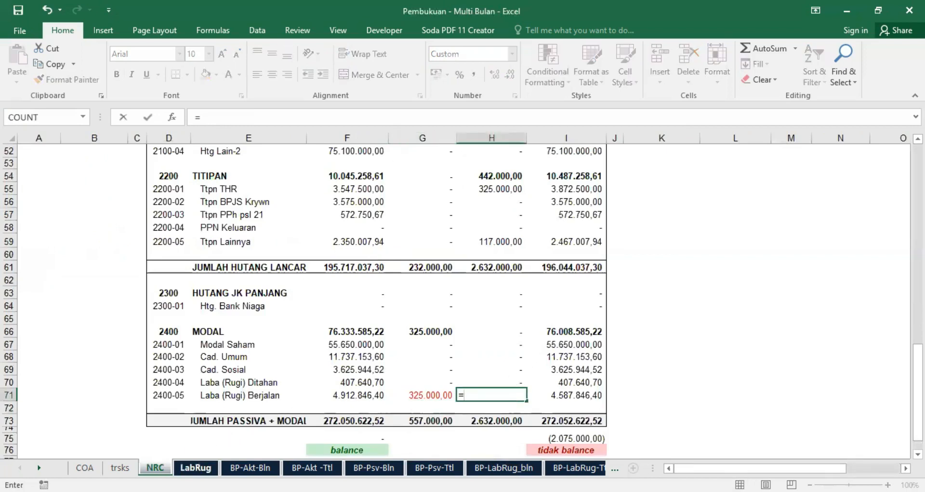
pyautogui.click(195, 467)
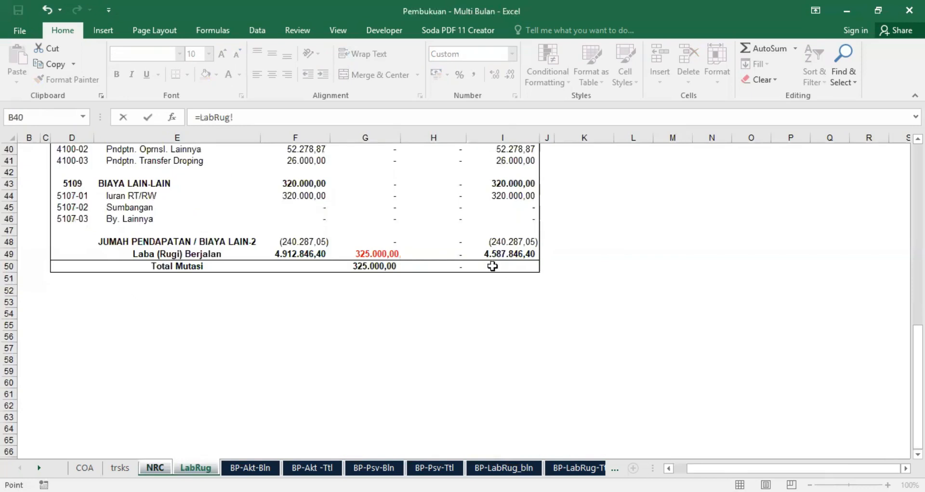
pyautogui.click(444, 253)
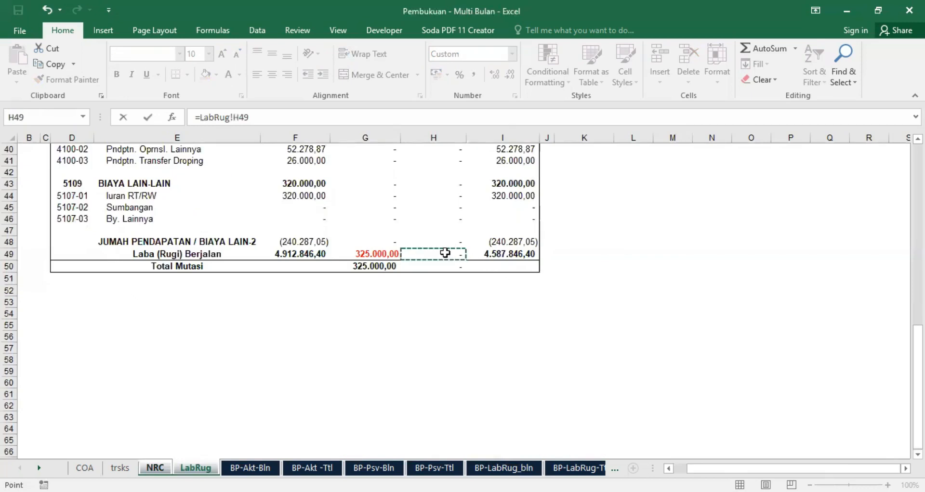
pyautogui.press('Return')
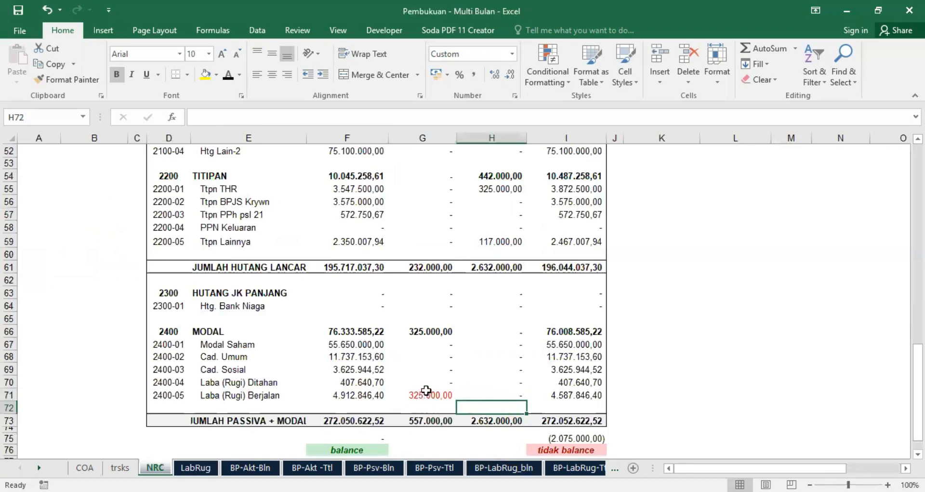
# Compare Laba (Rugi) Berjalan on LabRug with row 71 of NRC and examine the ending balance formula in I71.
pyautogui.hotkey('ctrl', 'pagedown')
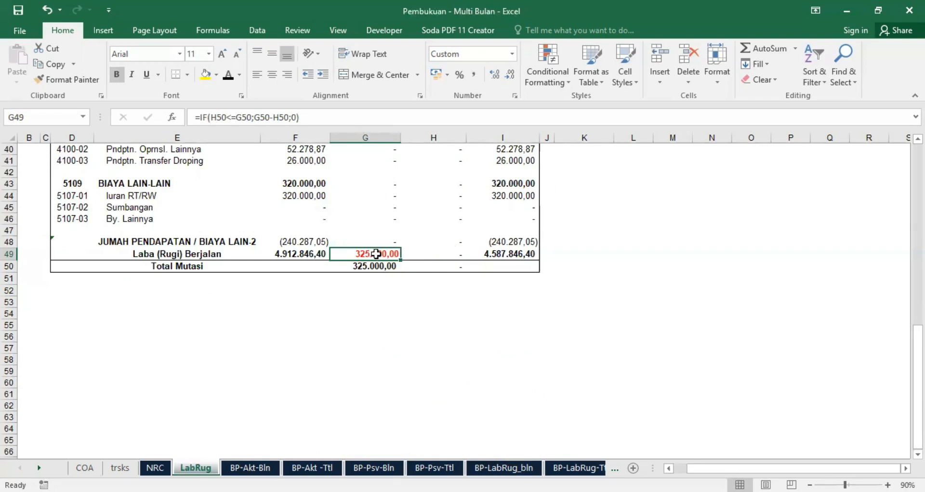
pyautogui.click(155, 468)
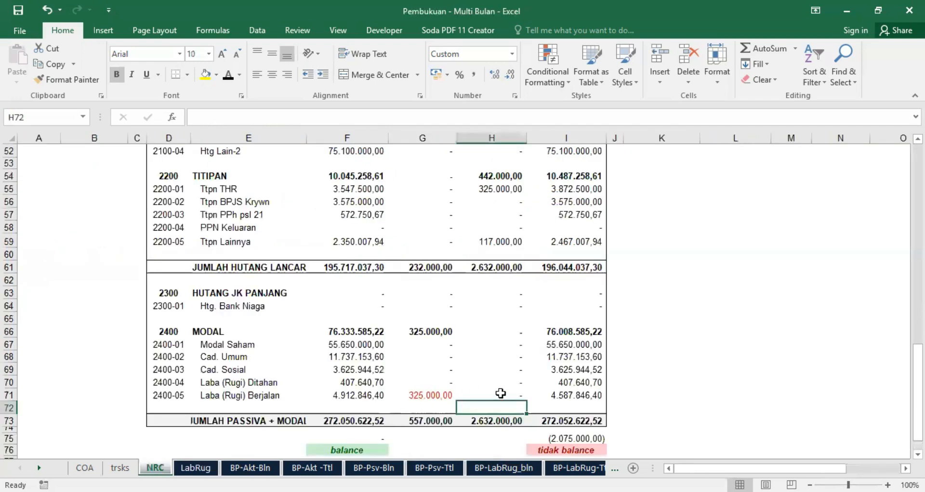
pyautogui.click(572, 398)
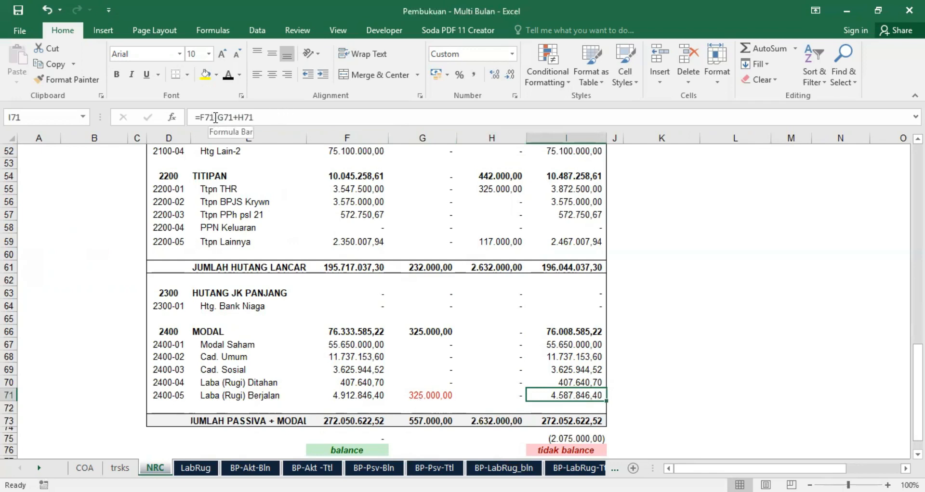
pyautogui.click(495, 135)
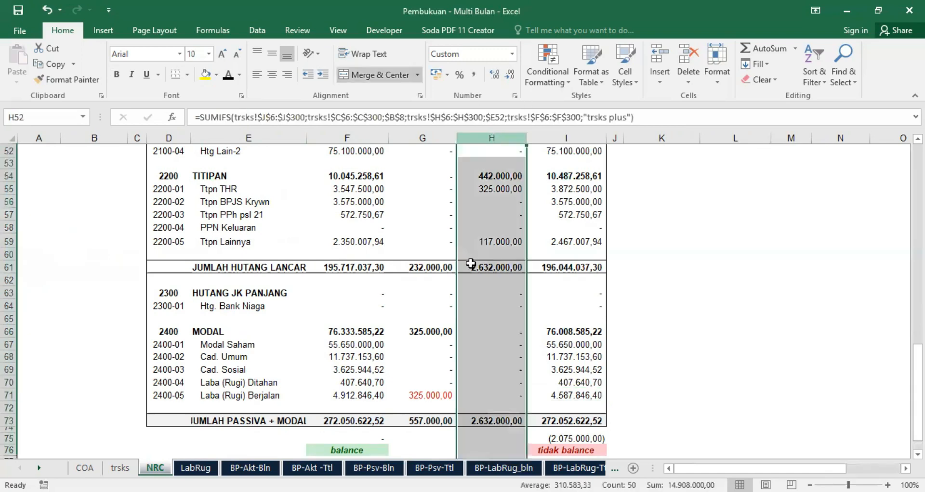
pyautogui.click(507, 395)
pyautogui.click(580, 396)
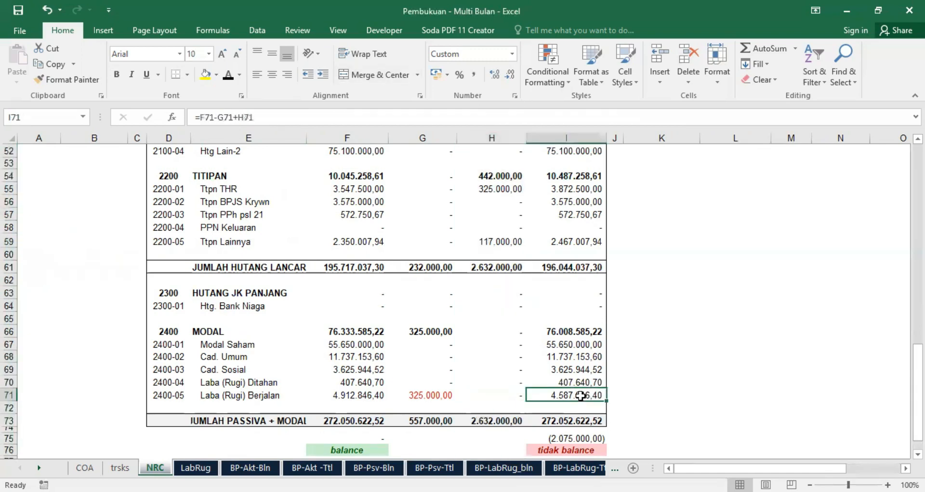
pyautogui.click(430, 395)
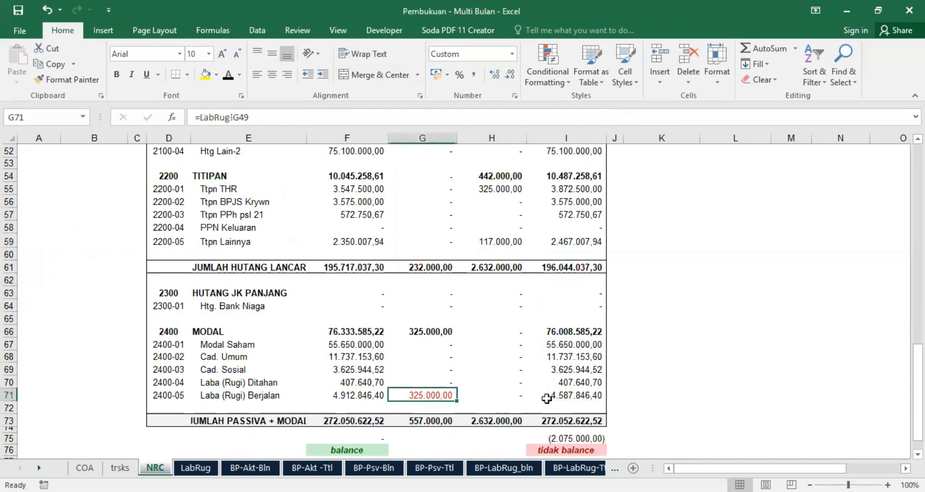
pyautogui.click(571, 395)
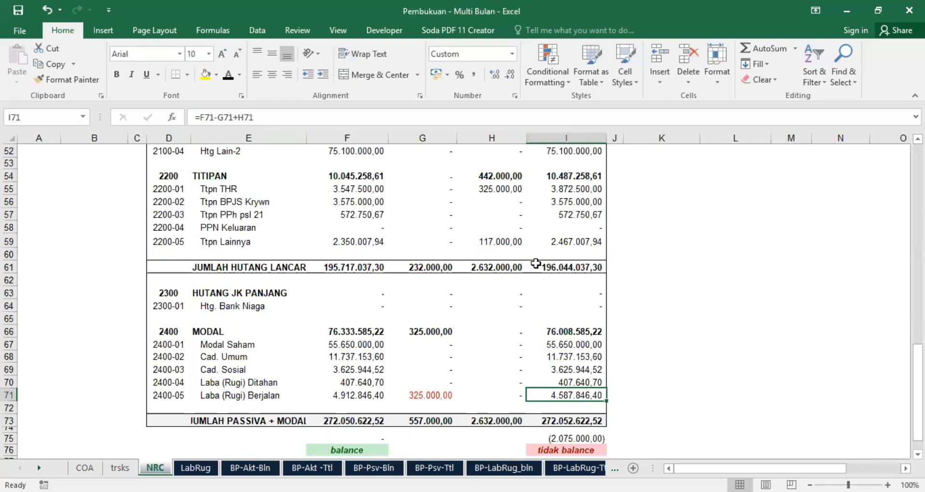
# Examine the opening balance check formulas in F75 and F76 of NRC against the JUMLAH AKTIVA and JUMLAH PASSIVA + MODAL totals.
pyautogui.scroll(-2, 715, 284)
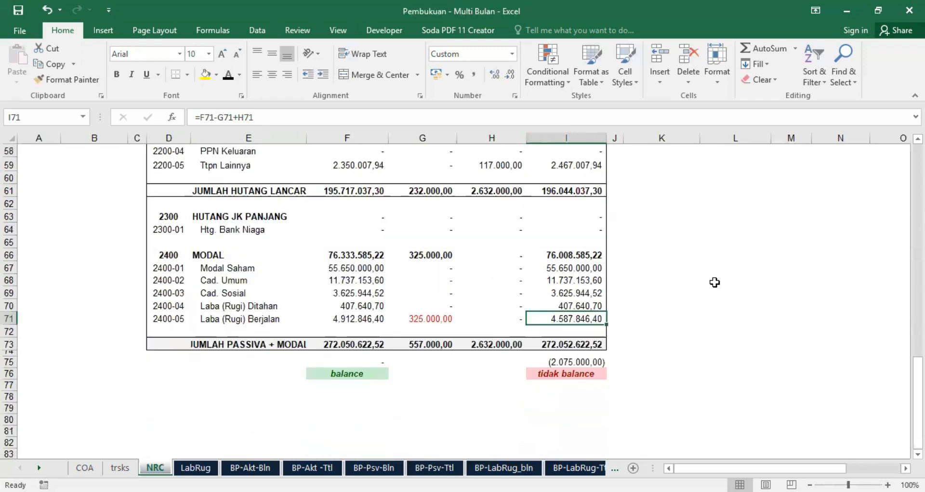
pyautogui.click(347, 375)
pyautogui.scroll(6, 371, 252)
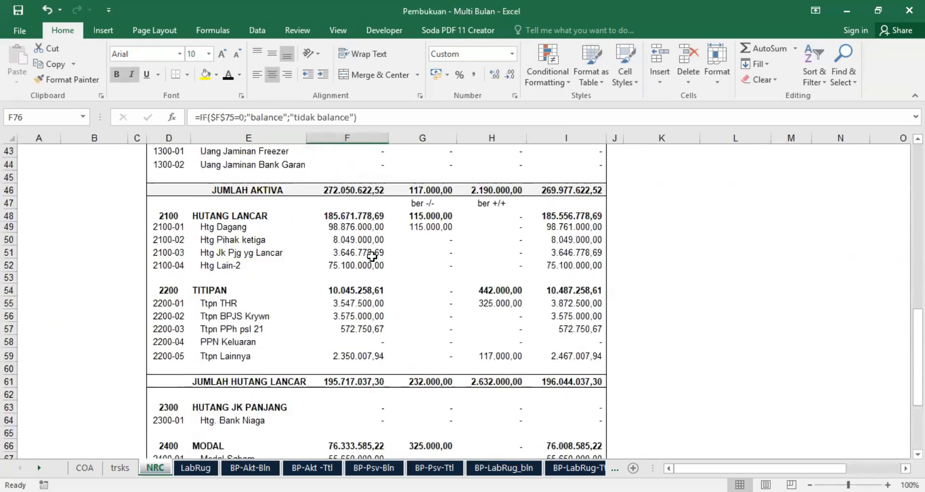
pyautogui.scroll(-6, 501, 240)
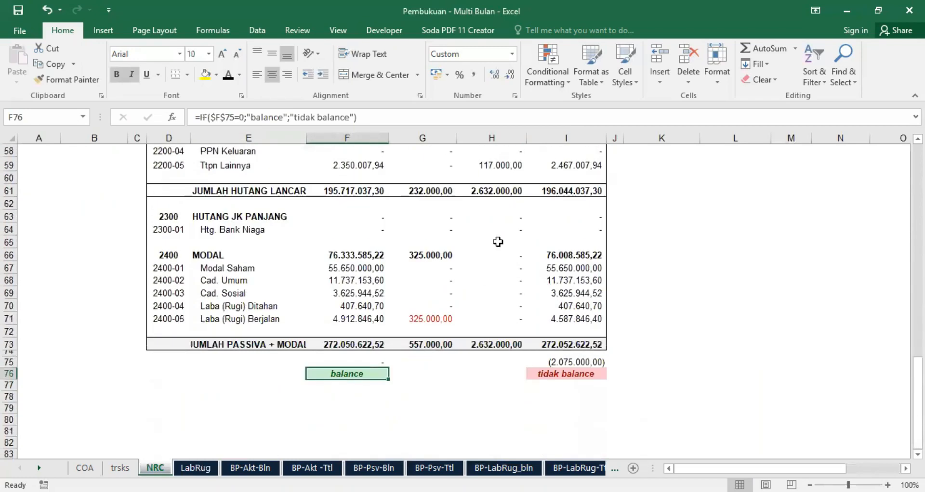
pyautogui.click(356, 361)
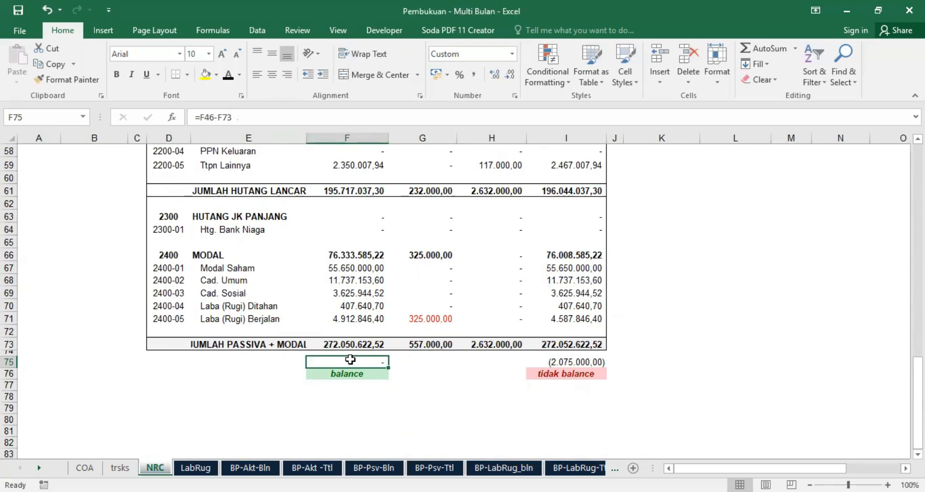
pyautogui.scroll(4, 359, 253)
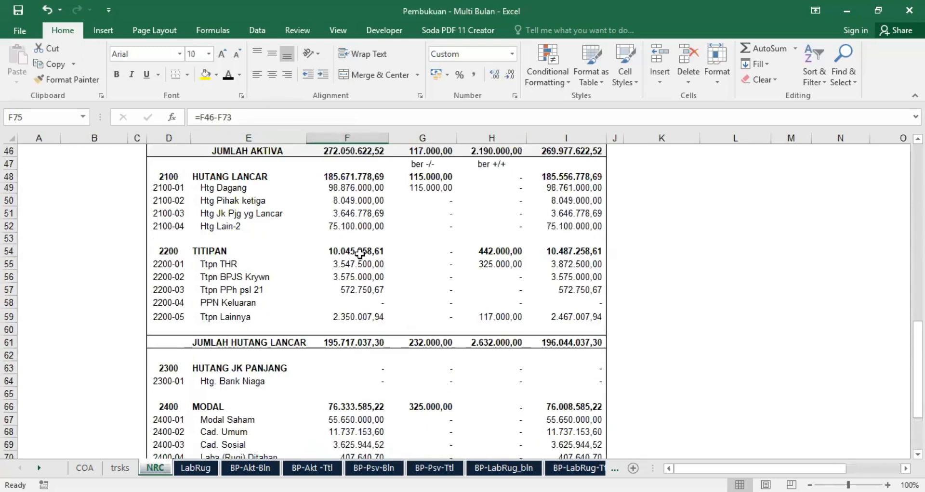
pyautogui.scroll(1, 250, 214)
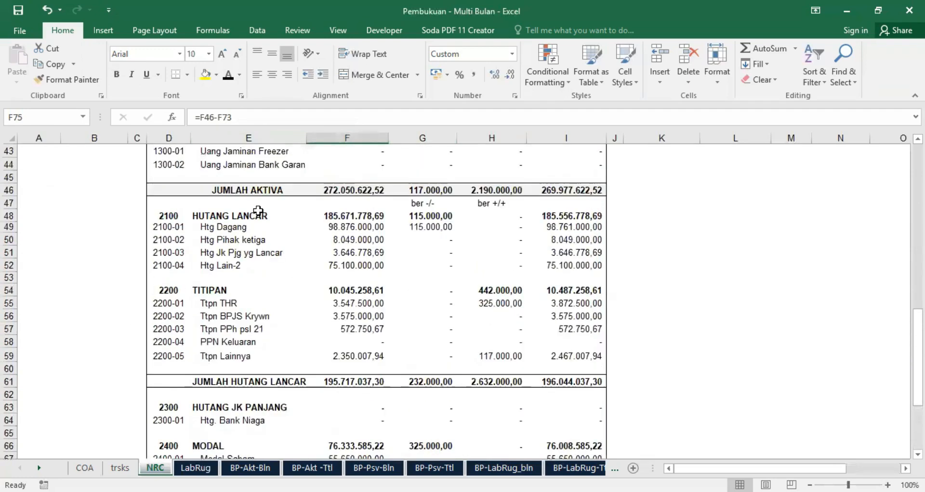
pyautogui.click(10, 188)
pyautogui.click(349, 188)
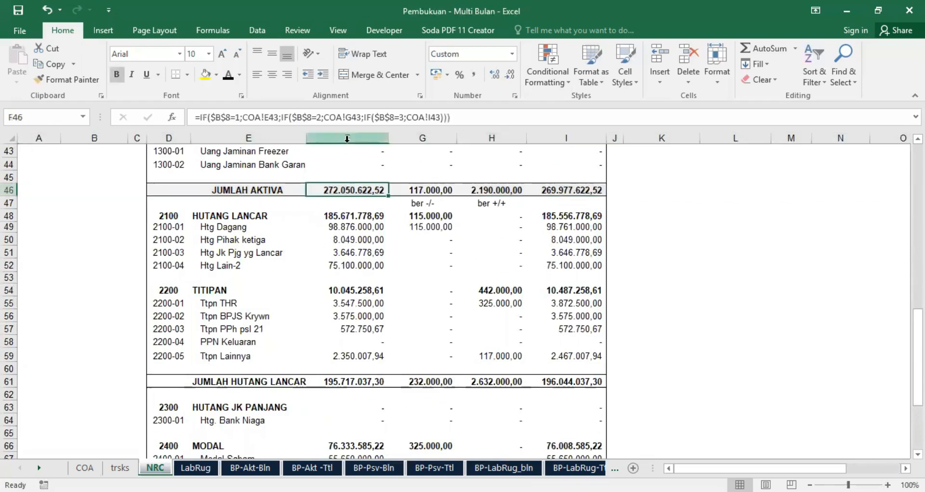
pyautogui.scroll(-5, 372, 251)
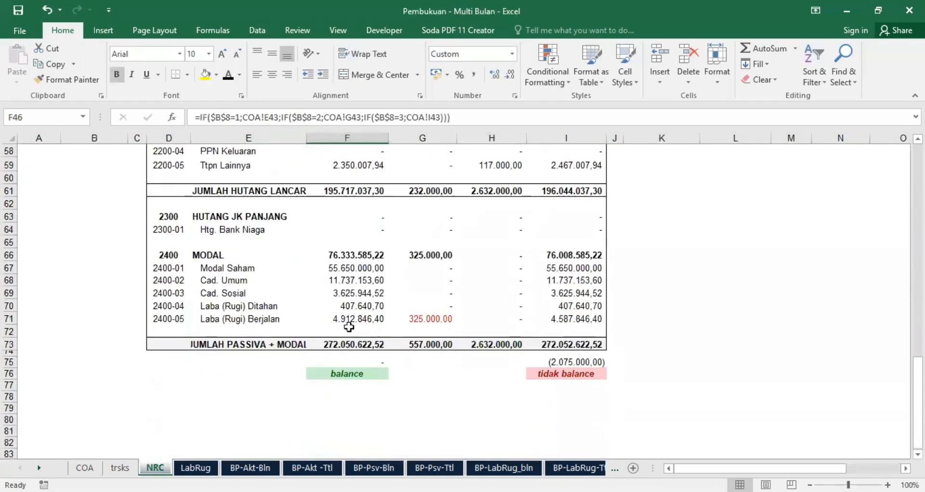
pyautogui.click(369, 361)
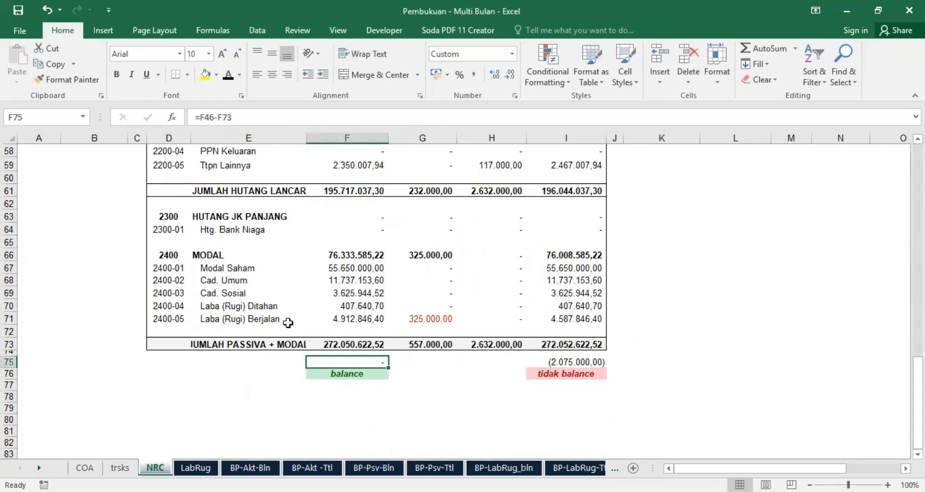
pyautogui.click(345, 373)
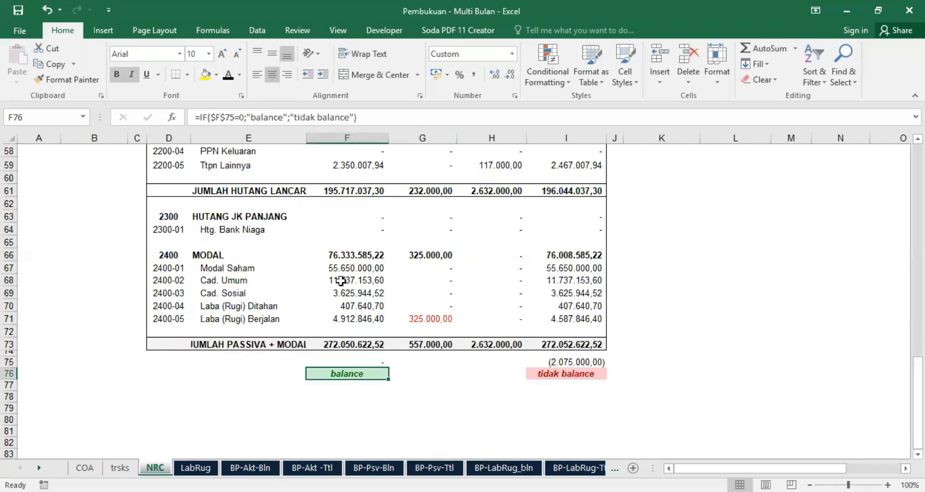
pyautogui.click(364, 361)
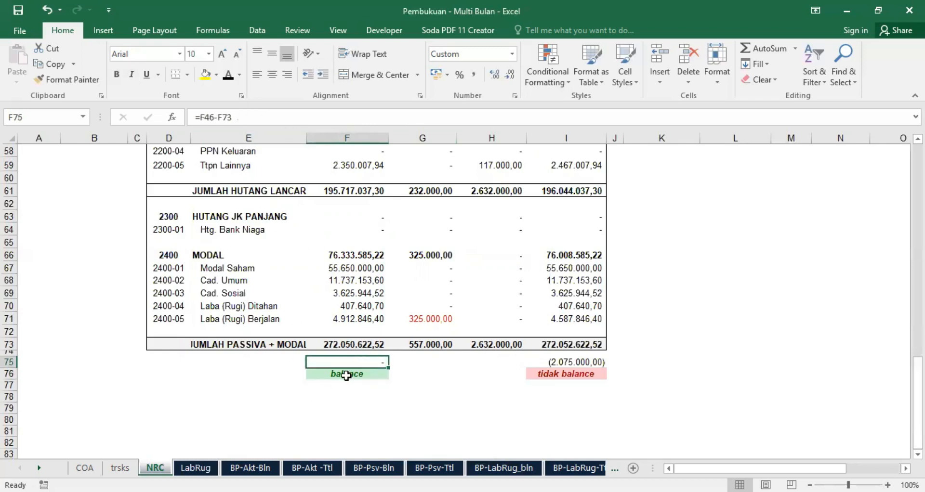
pyautogui.click(347, 375)
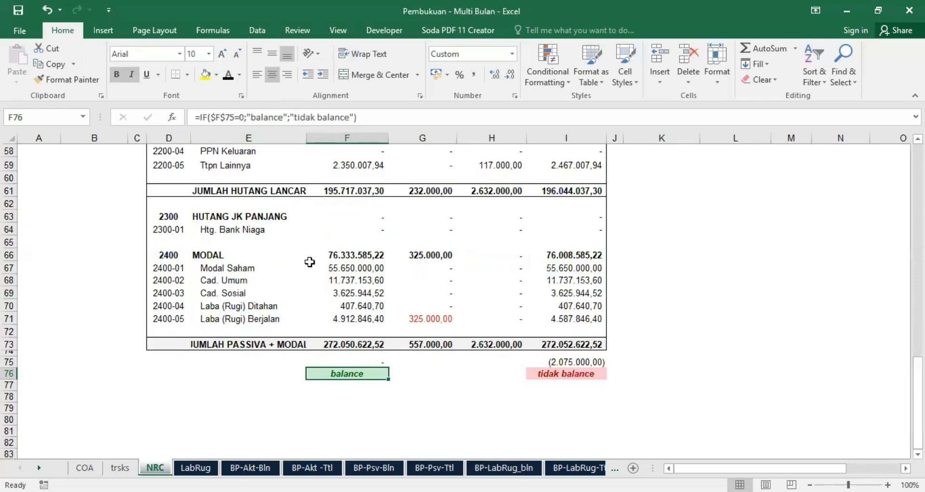
# Examine the ending balance check formulas in I75 and I76 of NRC against the totals in I46 and I73.
pyautogui.click(574, 374)
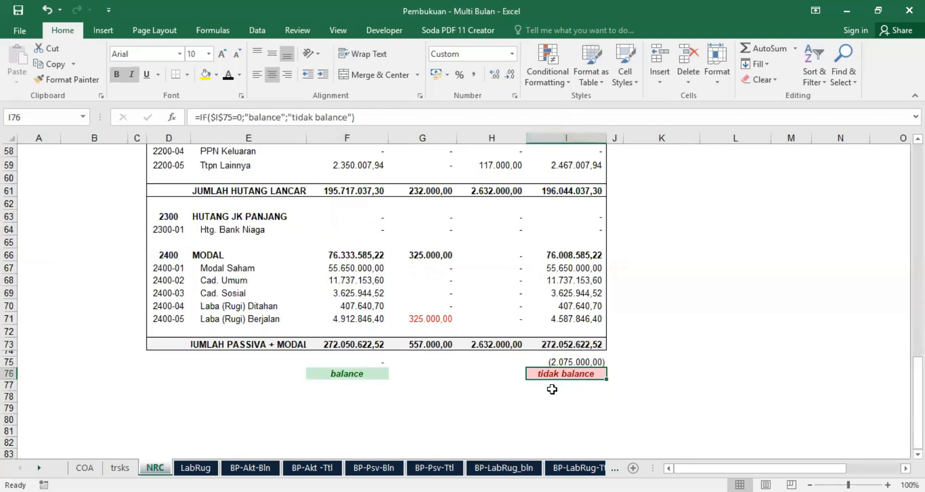
pyautogui.click(568, 362)
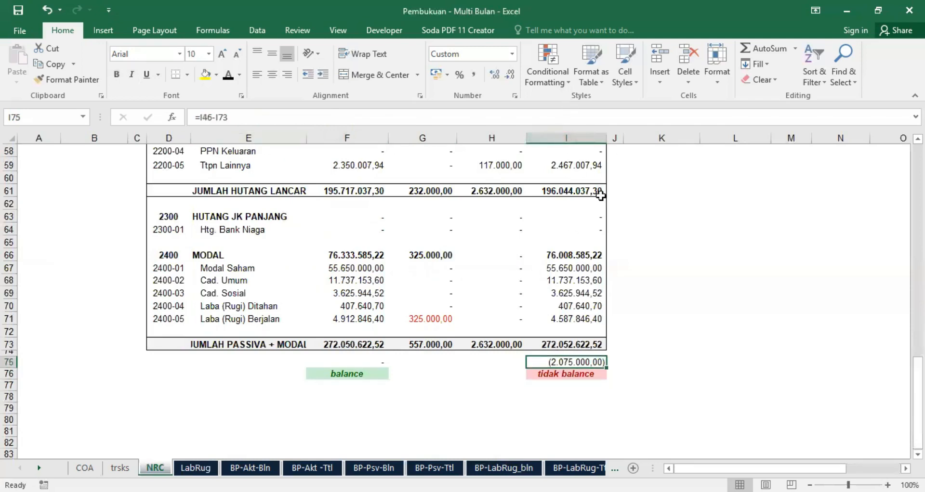
pyautogui.scroll(4, 579, 231)
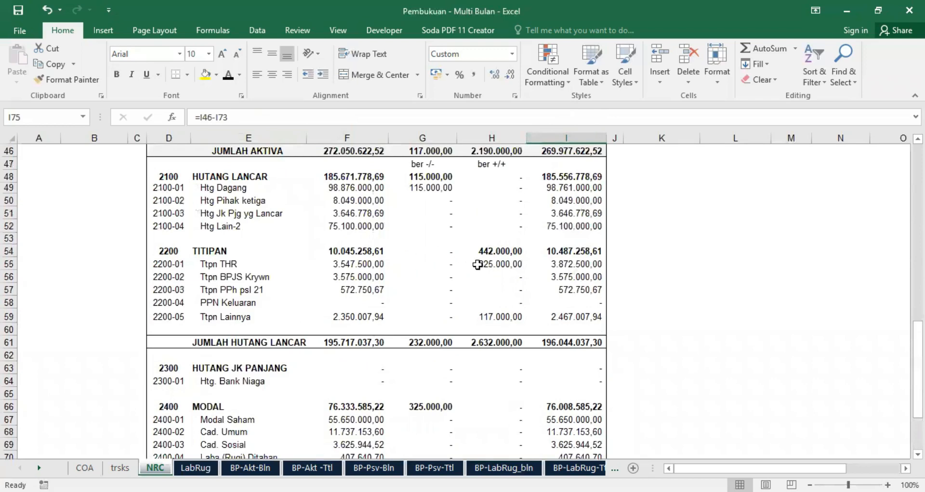
pyautogui.scroll(-3, 608, 249)
pyautogui.scroll(-2, 608, 249)
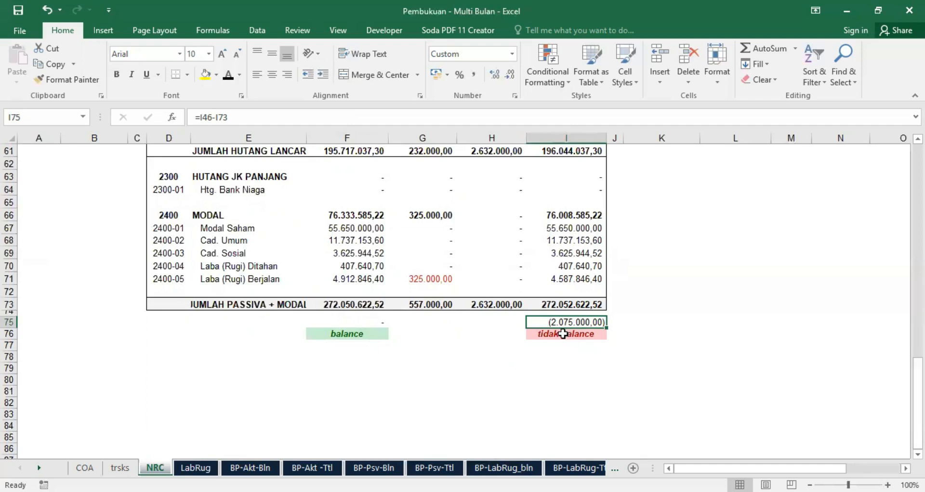
pyautogui.click(564, 336)
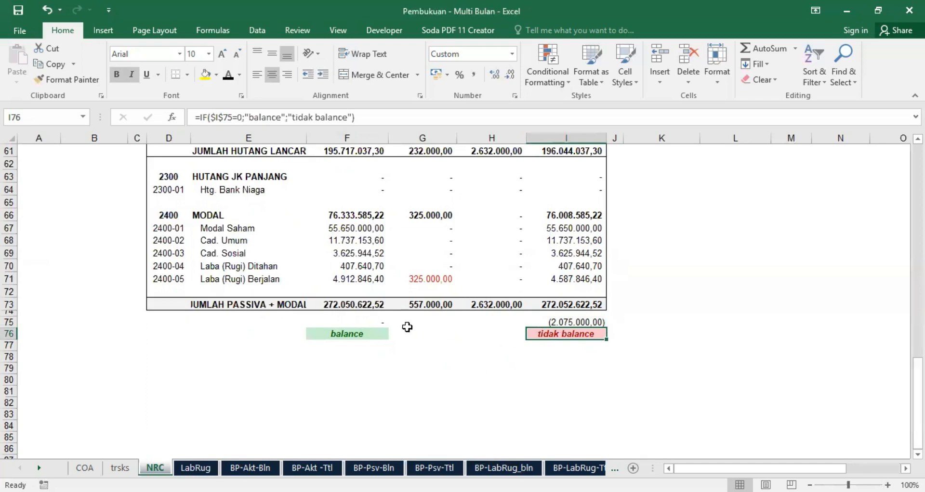
# Add a conditional formatting rule to F76 of NRC that gives text containing "balance" a Green Fill with Dark Green Text.
pyautogui.click(349, 333)
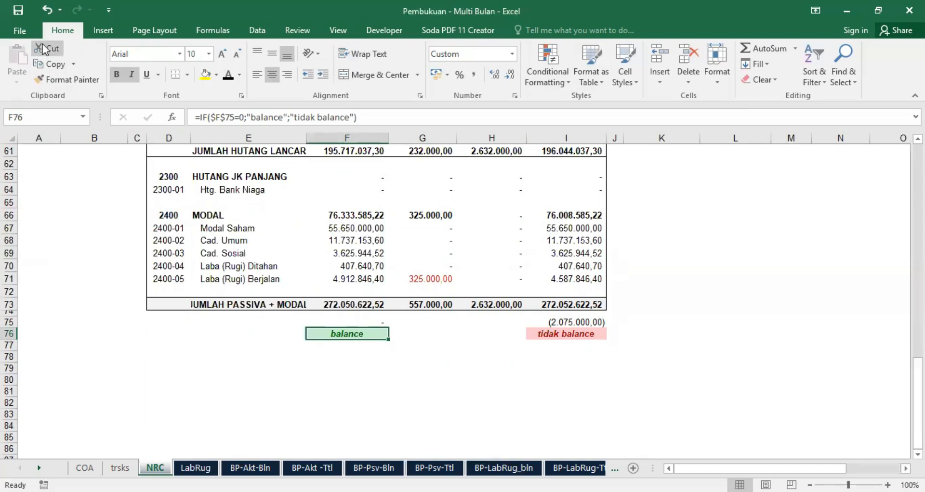
pyautogui.click(549, 61)
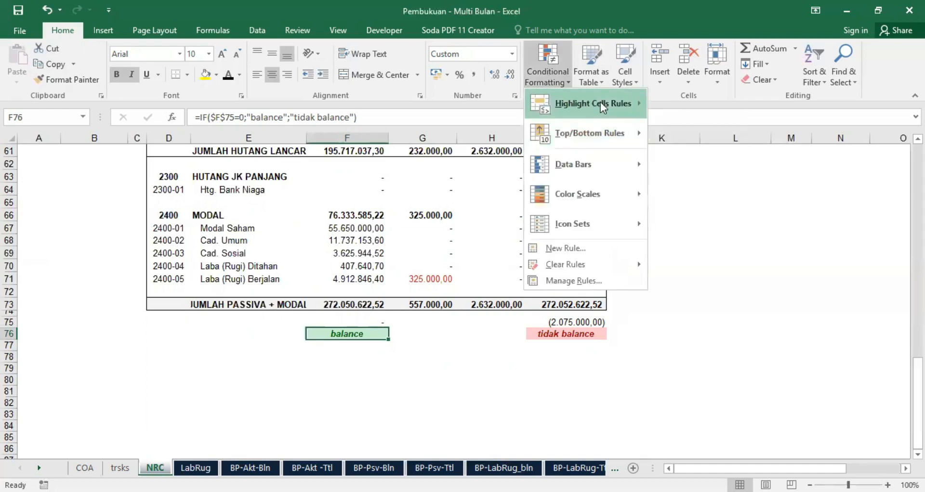
pyautogui.moveTo(608, 102)
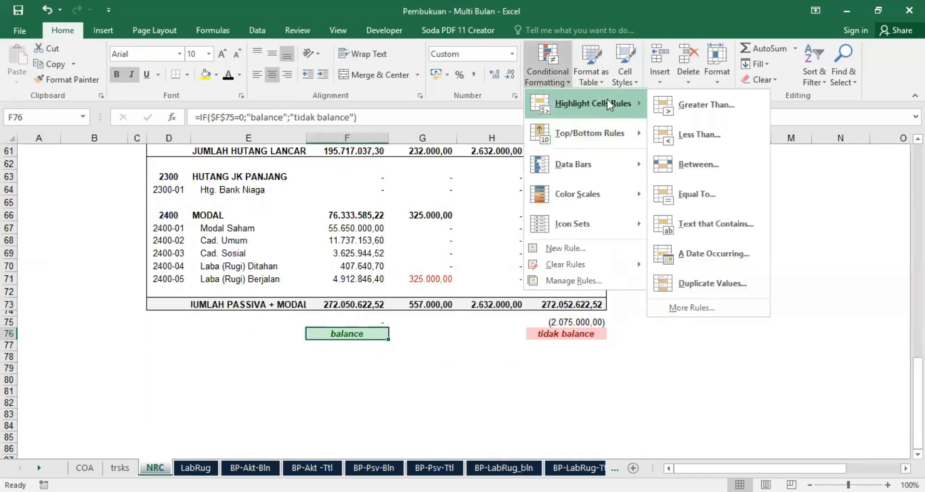
pyautogui.click(715, 224)
pyautogui.write('balance')
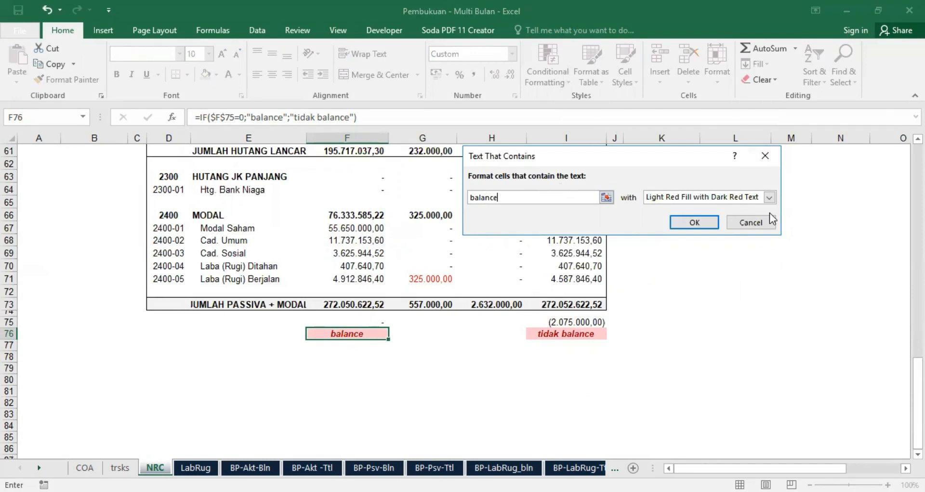
pyautogui.click(770, 197)
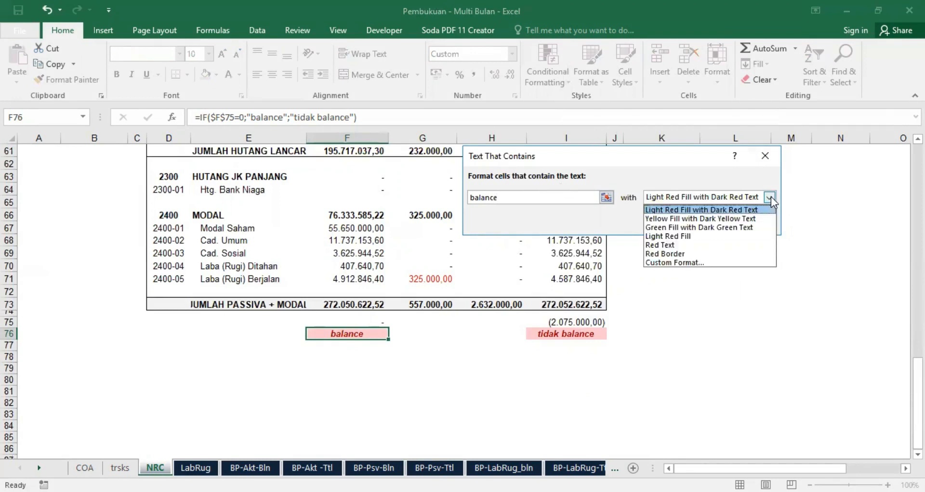
pyautogui.click(701, 229)
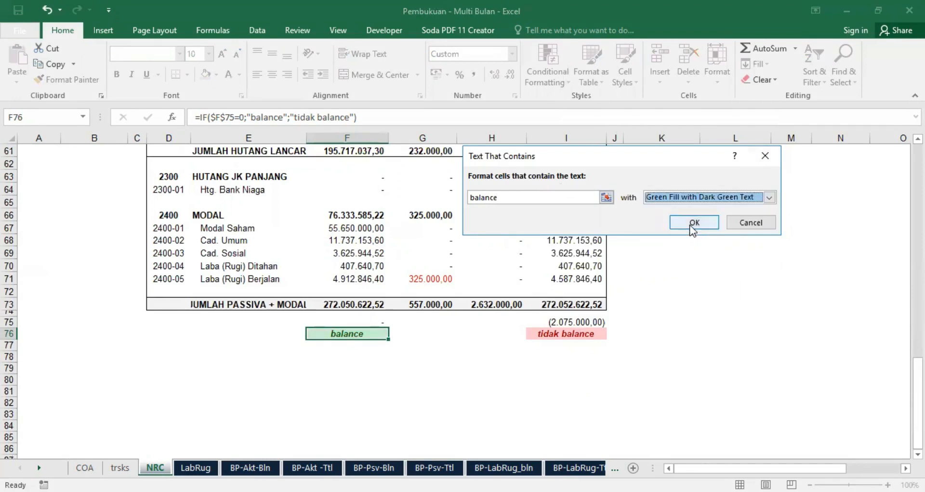
pyautogui.click(691, 225)
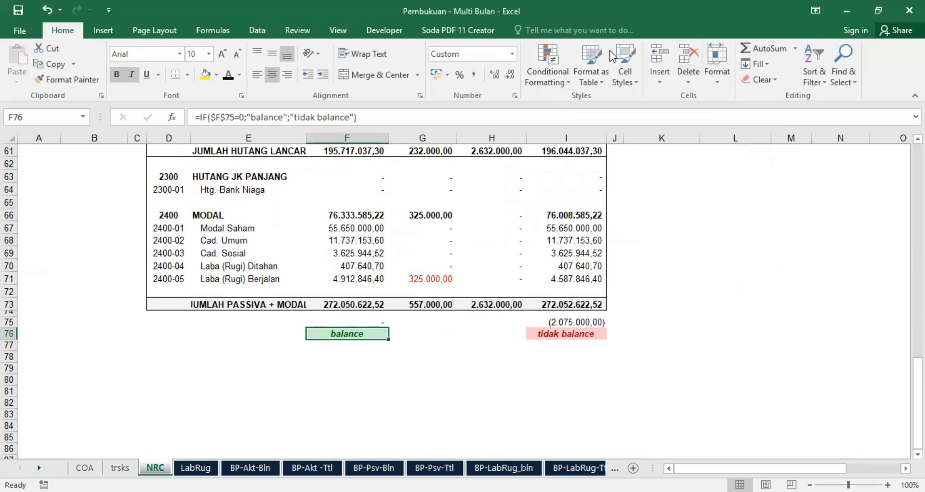
# Add a second rule to F76 that formats text containing "tidak balance" with Light Red Fill with Dark Red Text.
pyautogui.click(542, 53)
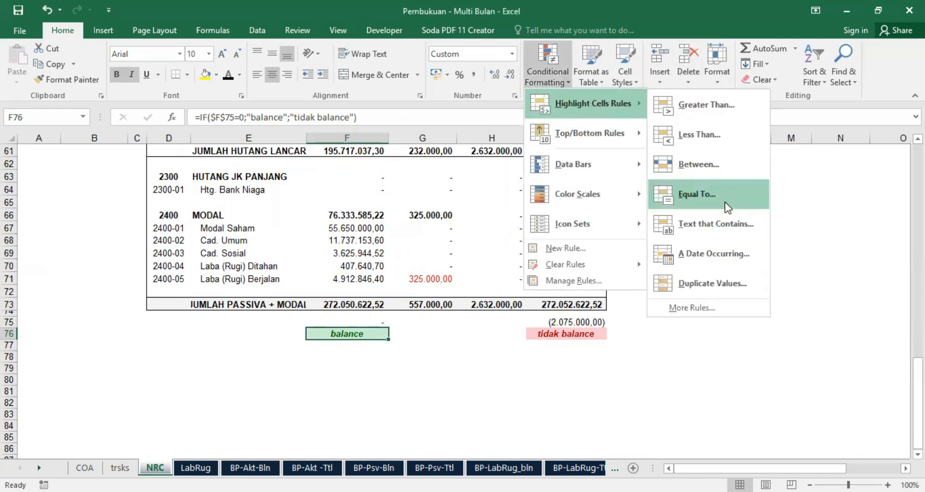
pyautogui.press('Return')
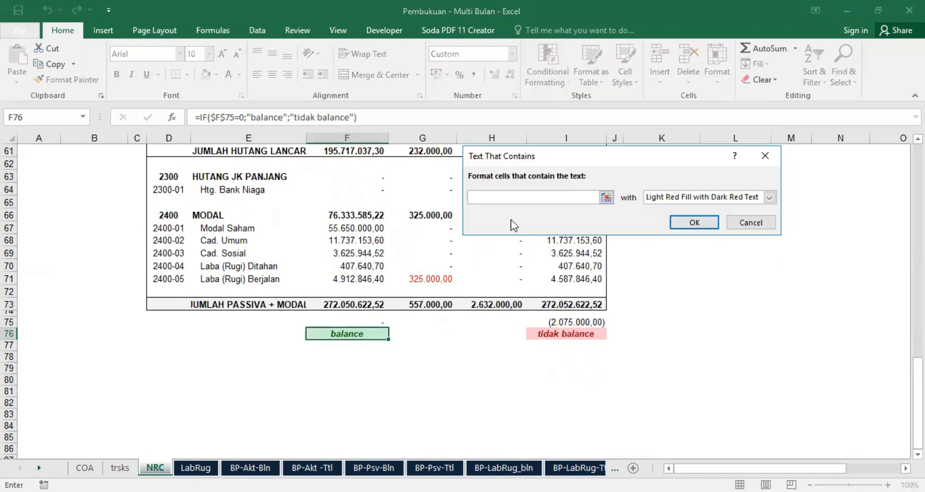
pyautogui.write('tidak balance')
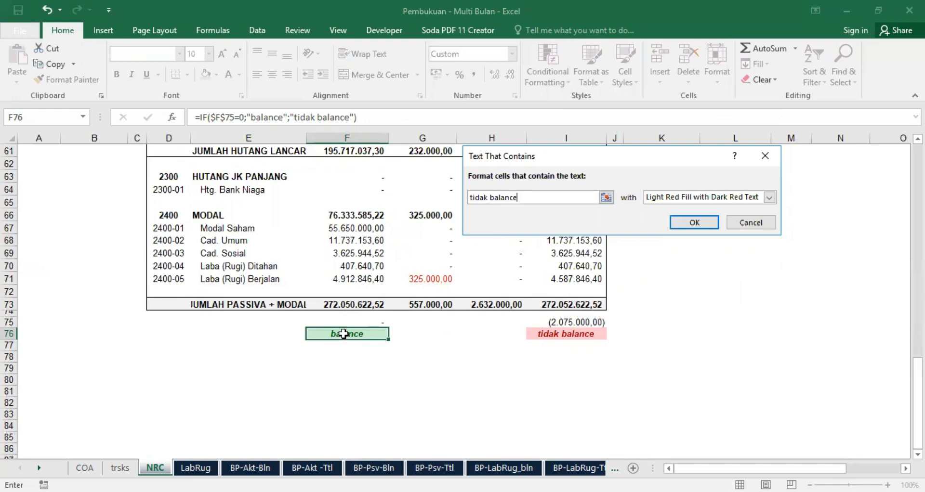
pyautogui.click(769, 197)
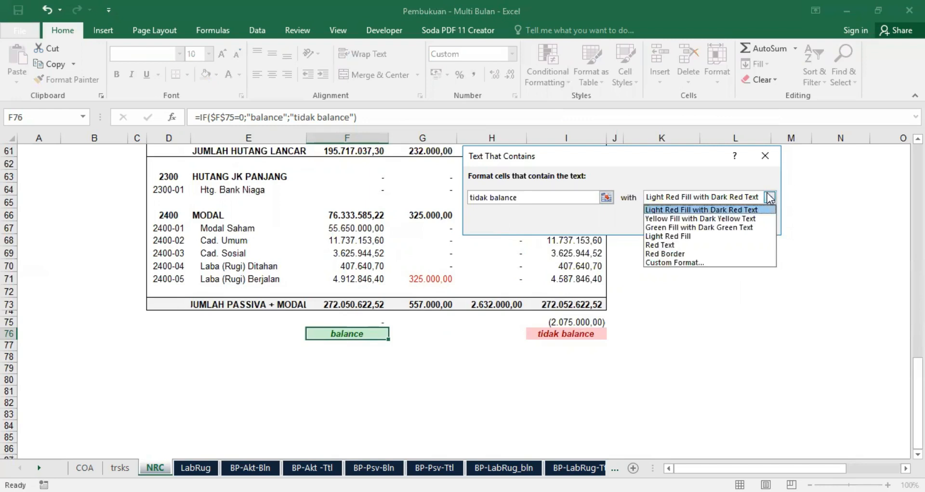
pyautogui.click(711, 211)
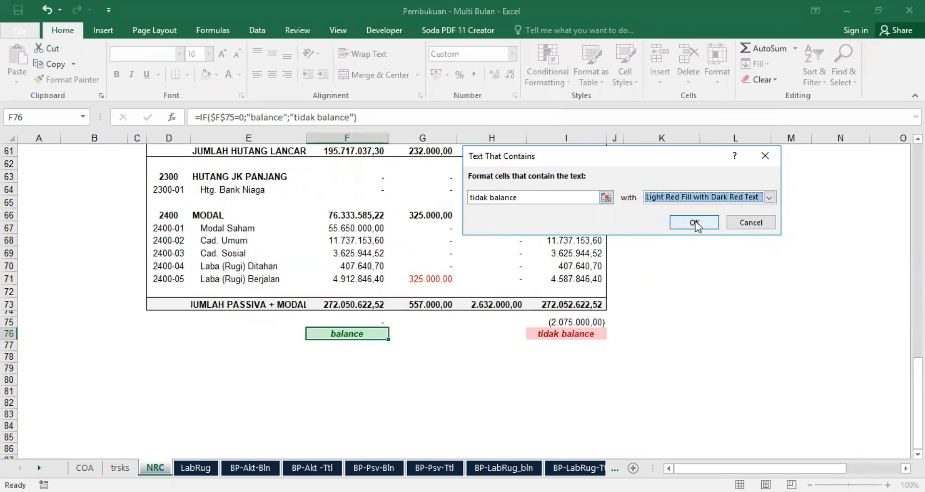
pyautogui.click(695, 222)
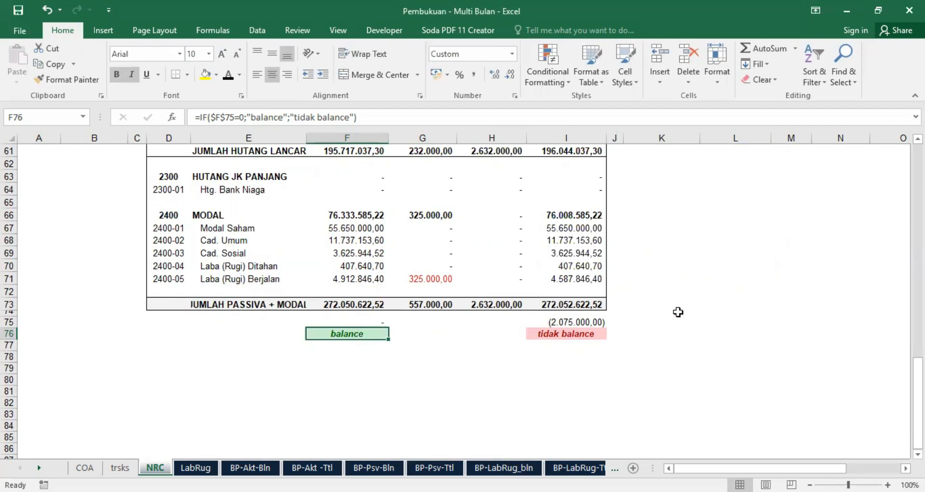
# Review the account rows on NRC and the full Laba Rugi report on LabRug, from PENDAPATAN JASA to Total Mutasi.
pyautogui.scroll(9, 678, 312)
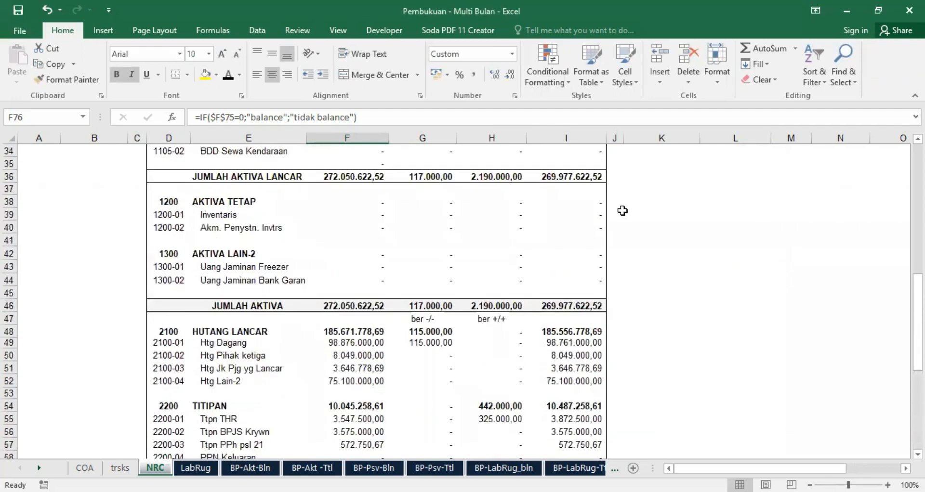
pyautogui.click(195, 468)
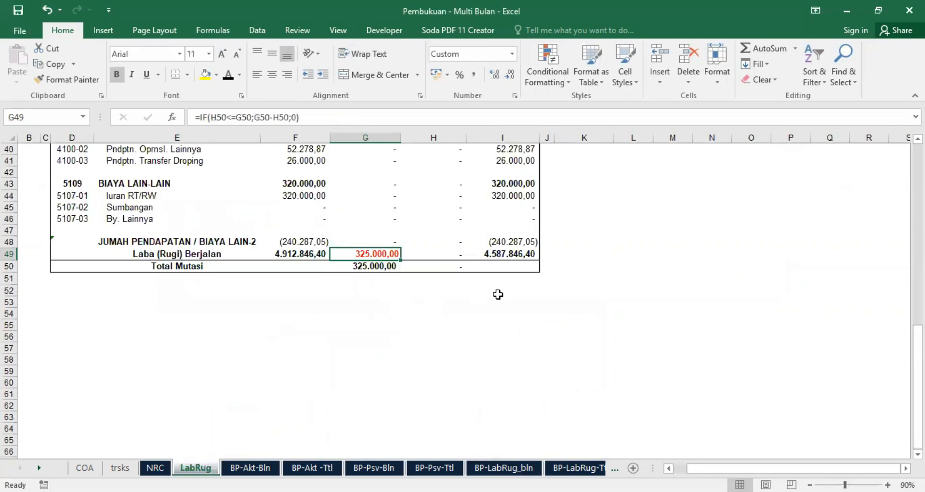
pyautogui.scroll(7, 498, 295)
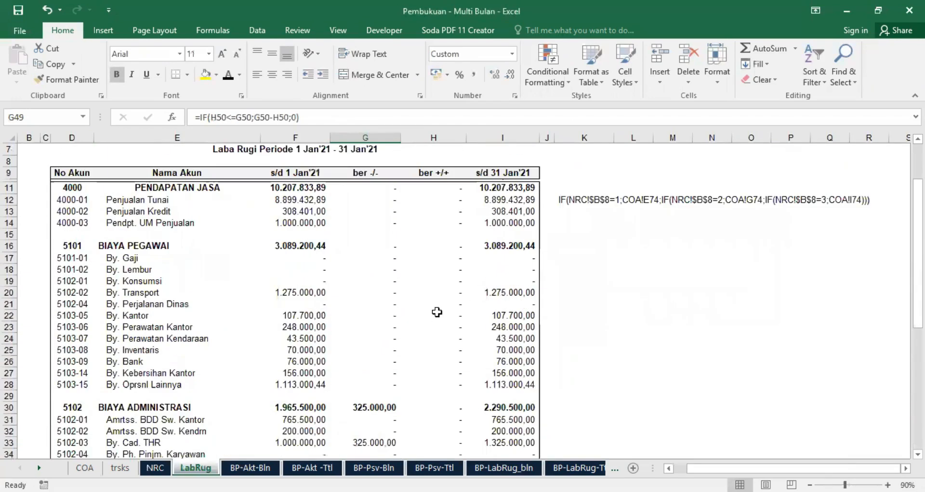
pyautogui.scroll(-1, 433, 309)
pyautogui.scroll(-6, 433, 310)
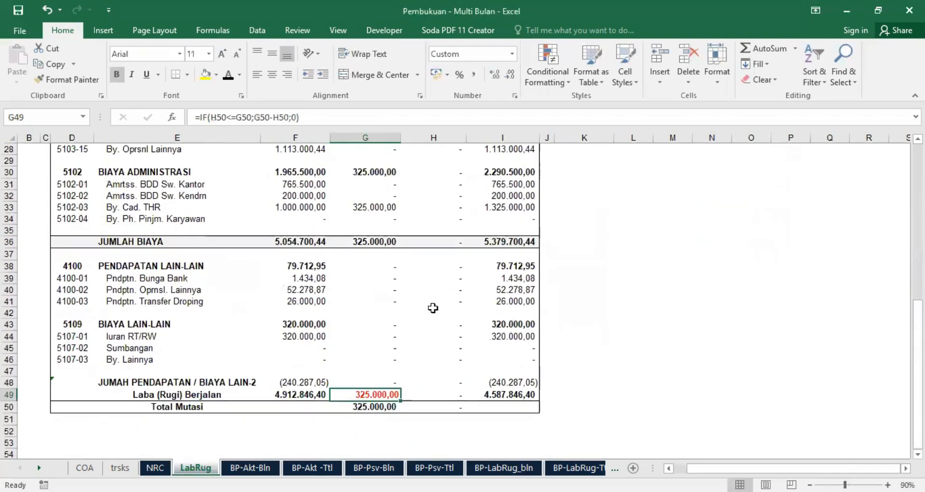
pyautogui.scroll(5, 431, 308)
pyautogui.scroll(4, 432, 308)
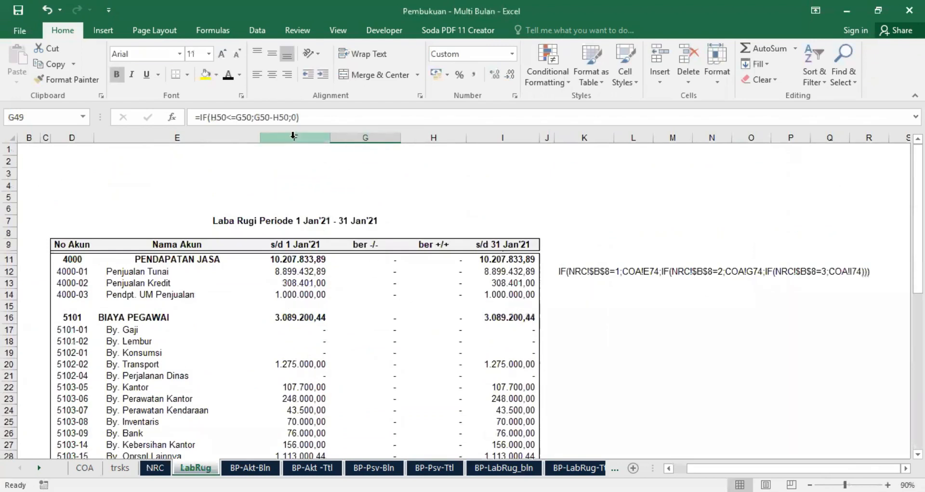
pyautogui.click(293, 137)
# Examine the $B$8 month criterion in the SUMIFS formula in G13 of NRC against the month numbers in column C of trsks.
pyautogui.click(155, 468)
pyautogui.scroll(4, 384, 290)
pyautogui.scroll(6, 384, 290)
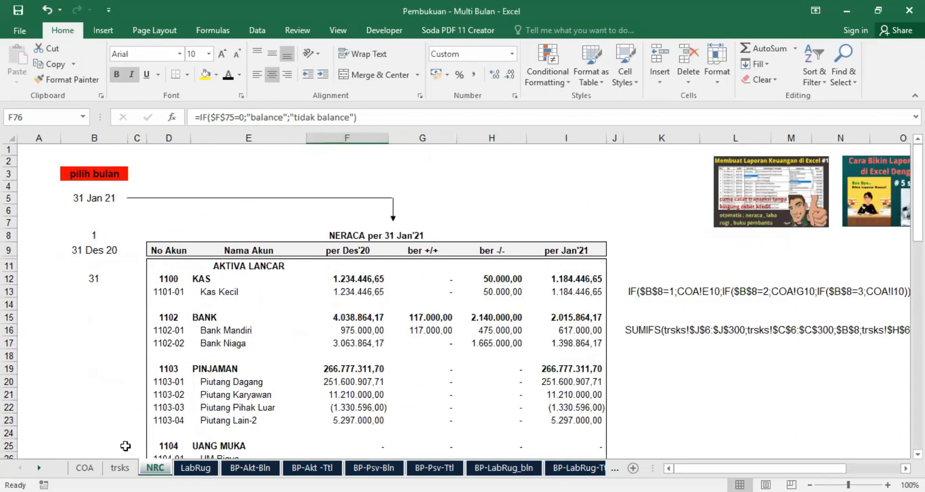
pyautogui.click(120, 468)
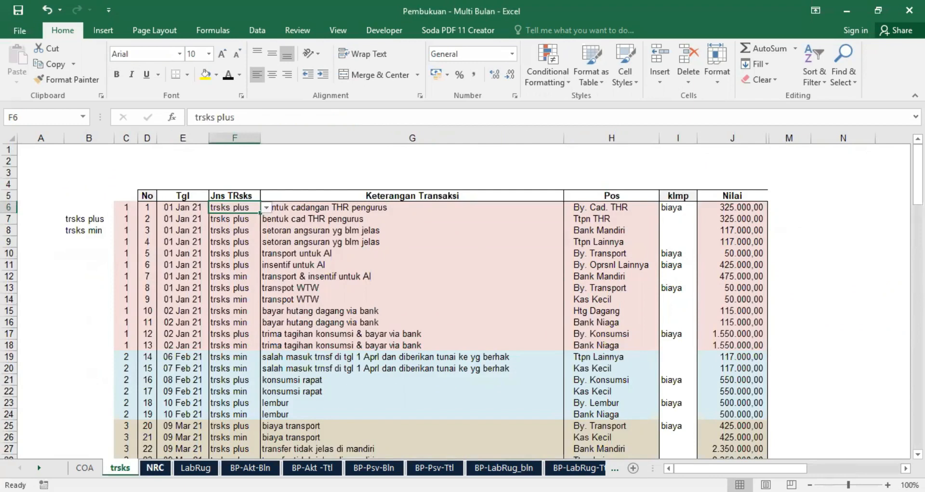
pyautogui.click(155, 468)
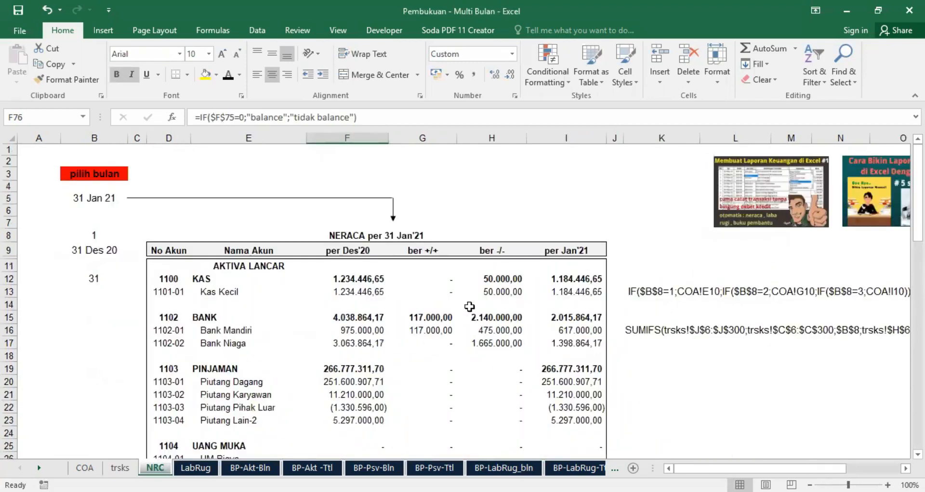
pyautogui.click(95, 234)
pyautogui.click(432, 291)
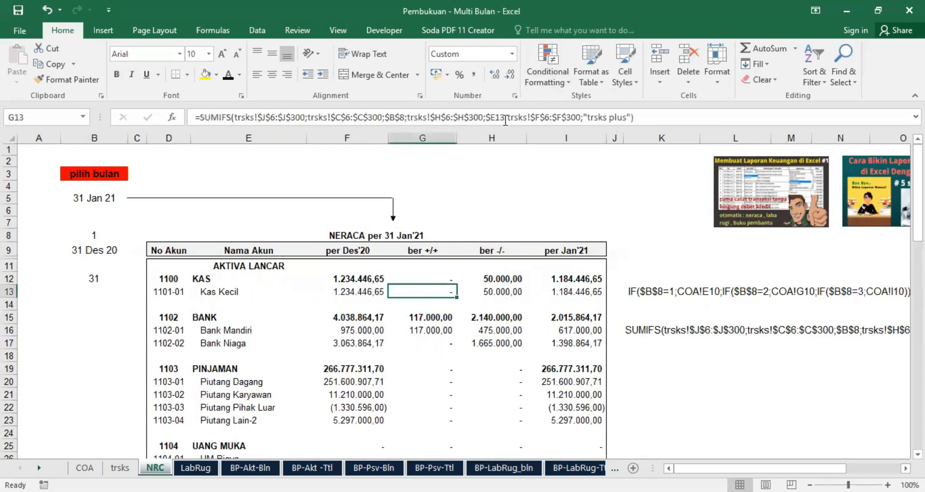
pyautogui.moveTo(389, 115); pyautogui.dragTo(408, 111)
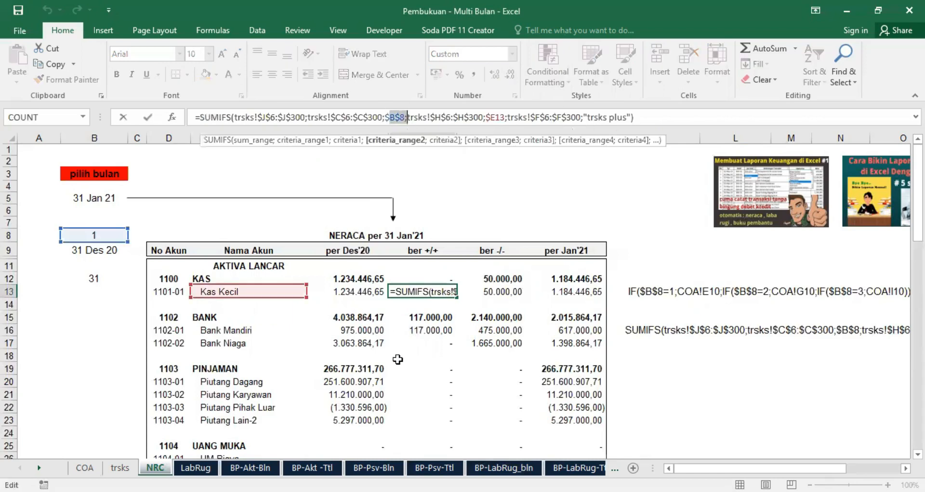
pyautogui.press('Escape')
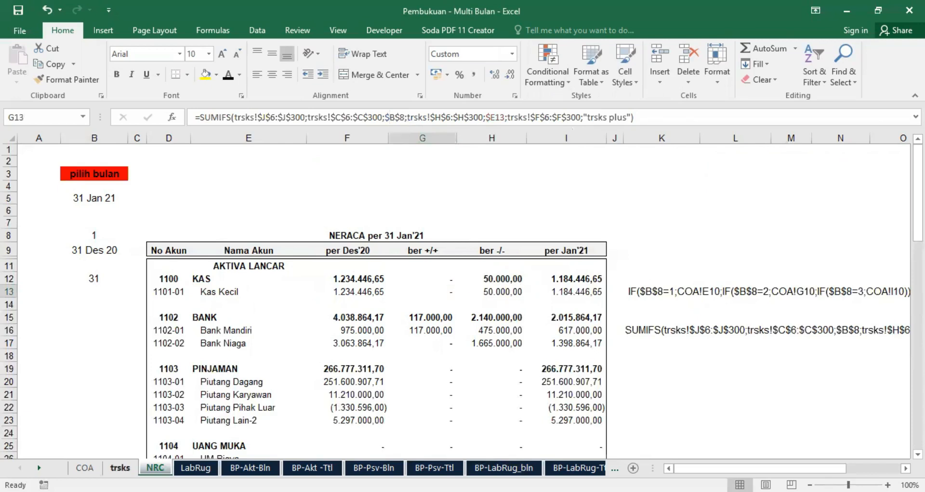
pyautogui.click(127, 470)
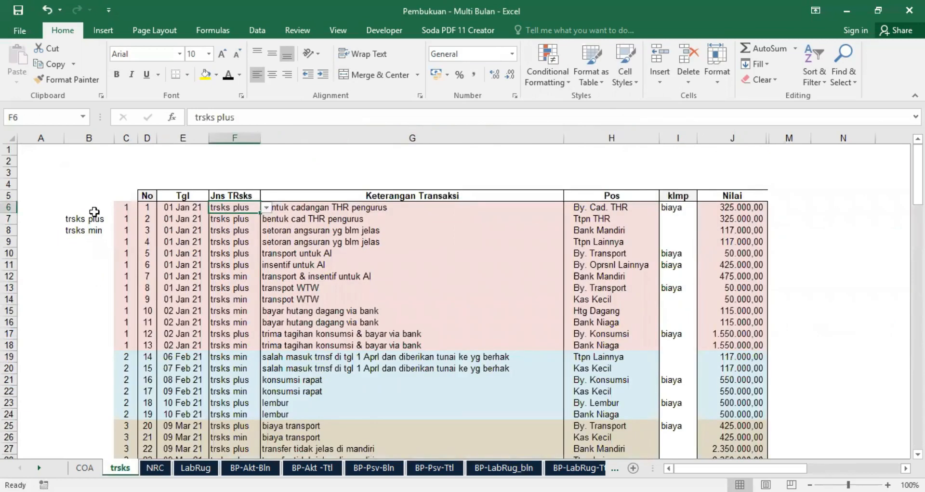
# Highlight the January rows on the trsks sheet, and set the month on the NRC sheet to 28 Feb 21.
pyautogui.moveTo(126, 205); pyautogui.dragTo(746, 346)
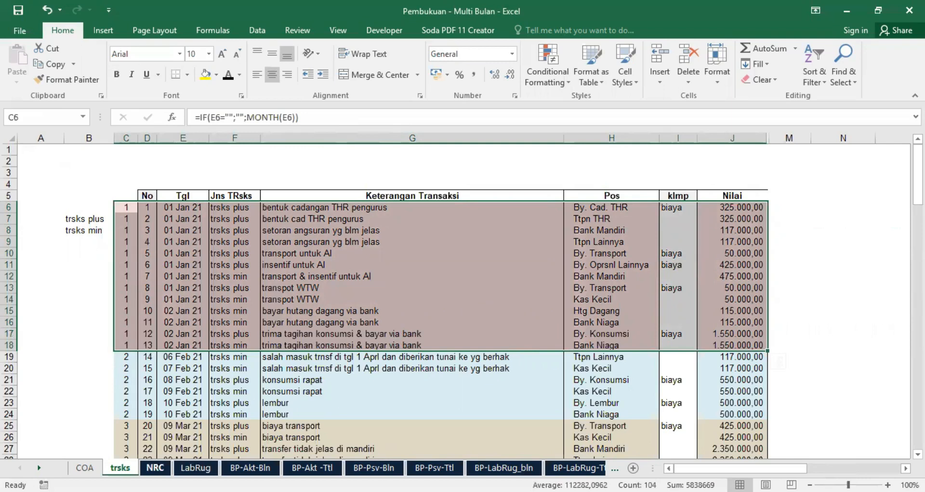
pyautogui.click(155, 467)
pyautogui.click(106, 197)
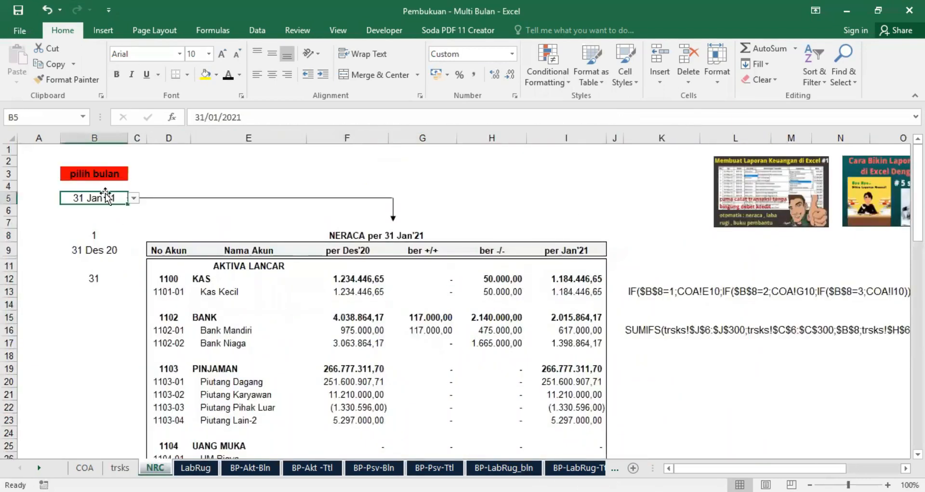
pyautogui.click(134, 198)
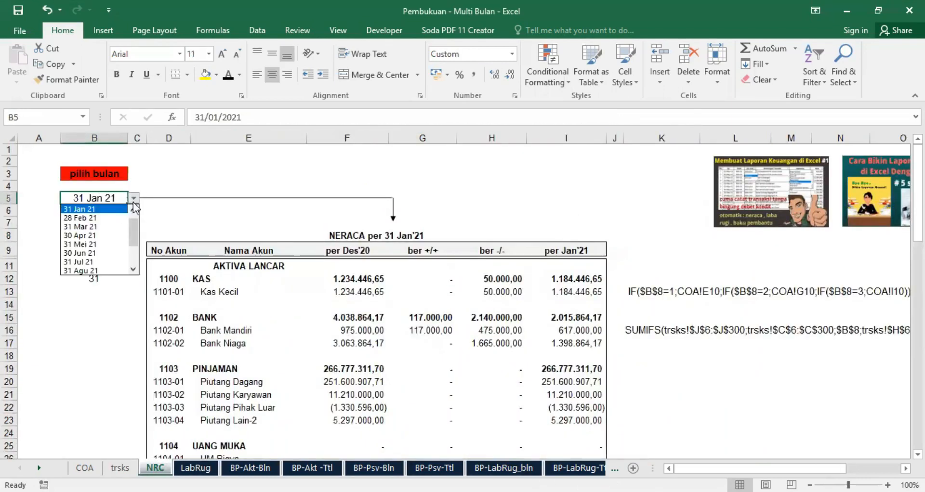
pyautogui.click(106, 215)
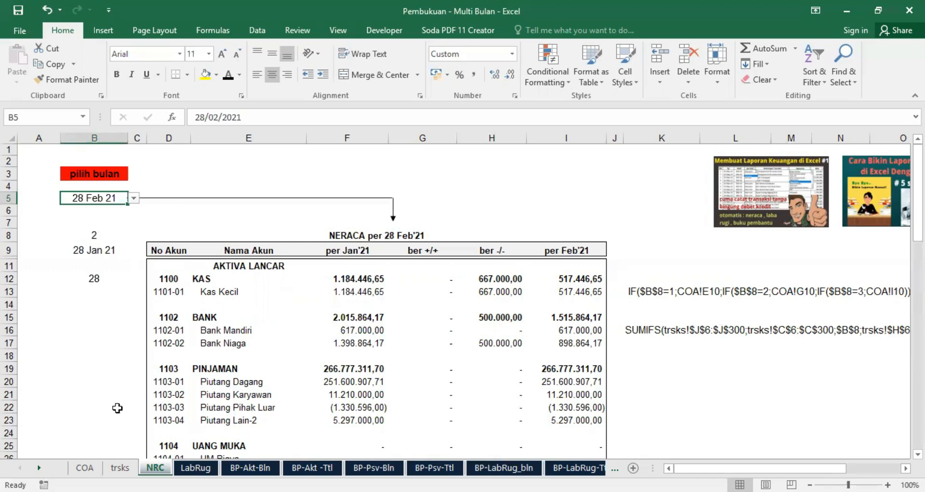
# Examine the February transaction rows on the trsks sheet.
pyautogui.click(120, 468)
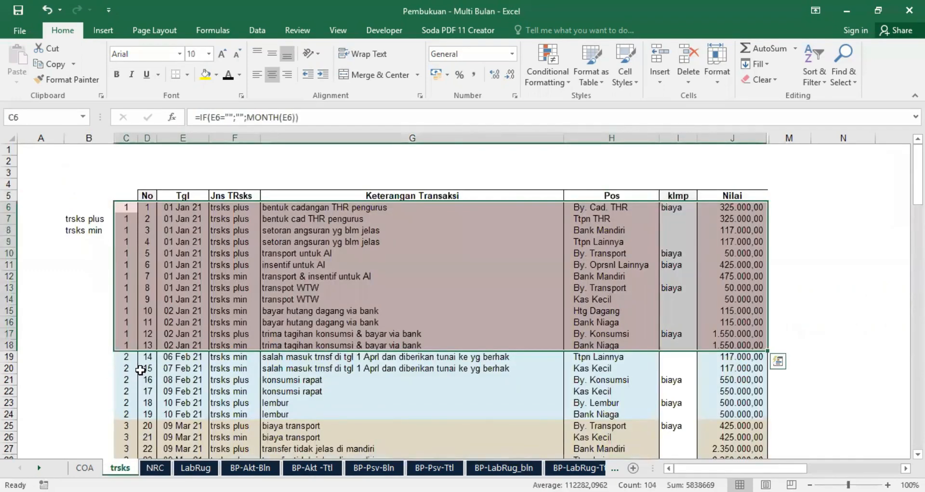
pyautogui.moveTo(127, 357); pyautogui.dragTo(731, 418)
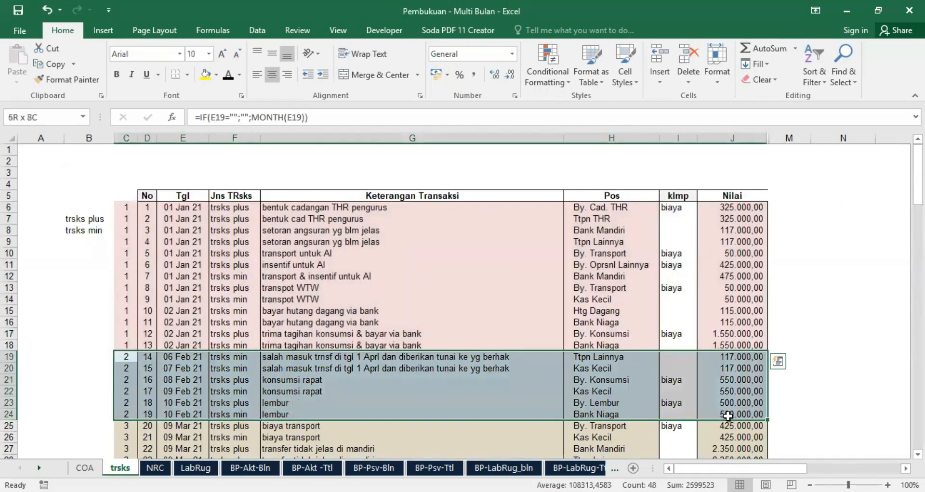
pyautogui.click(803, 313)
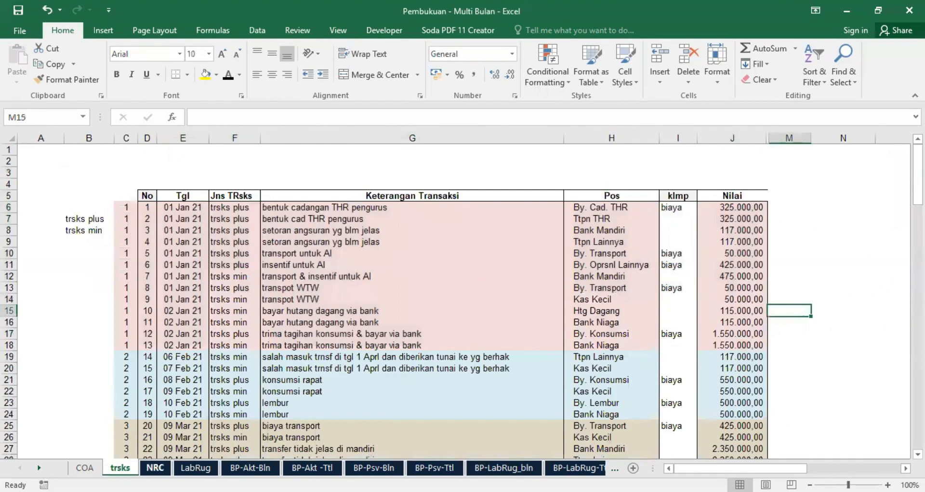
# Examine the Kas Kecil opening-balance formula on the NRC sheet and the monthly balance columns it references on the COA sheet.
pyautogui.click(155, 467)
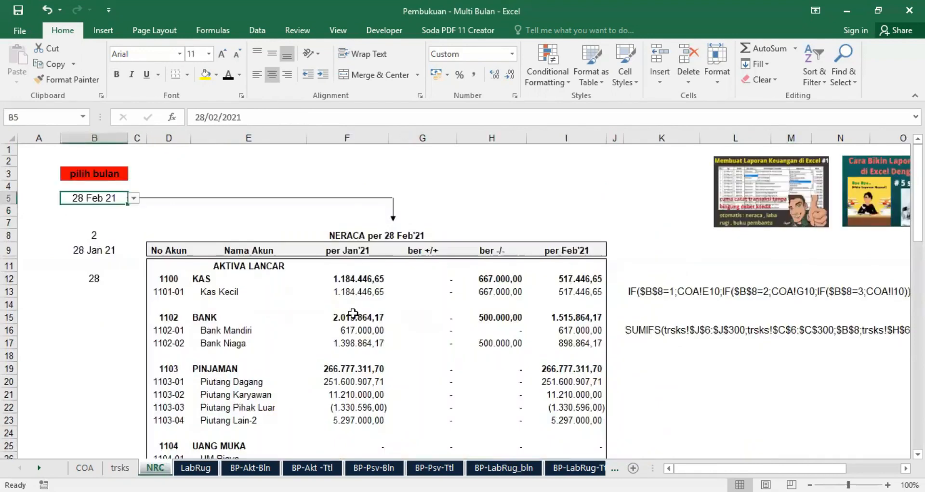
pyautogui.click(359, 292)
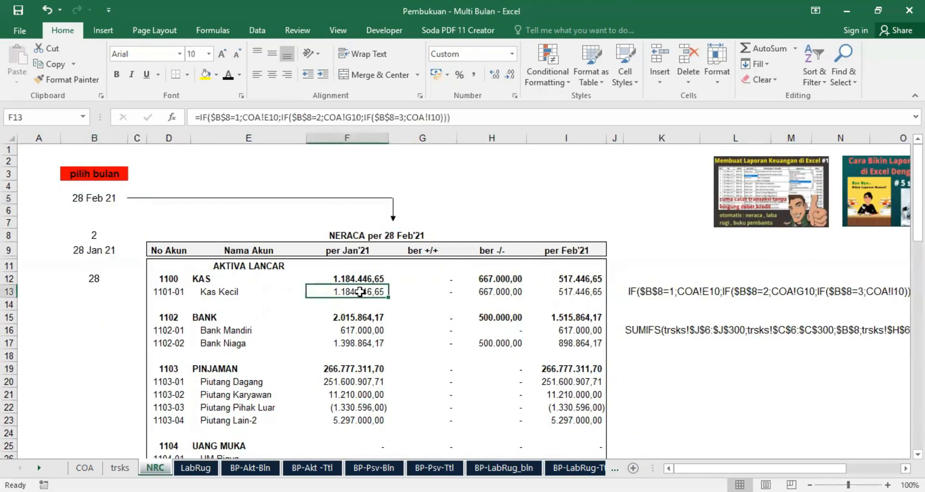
pyautogui.click(85, 468)
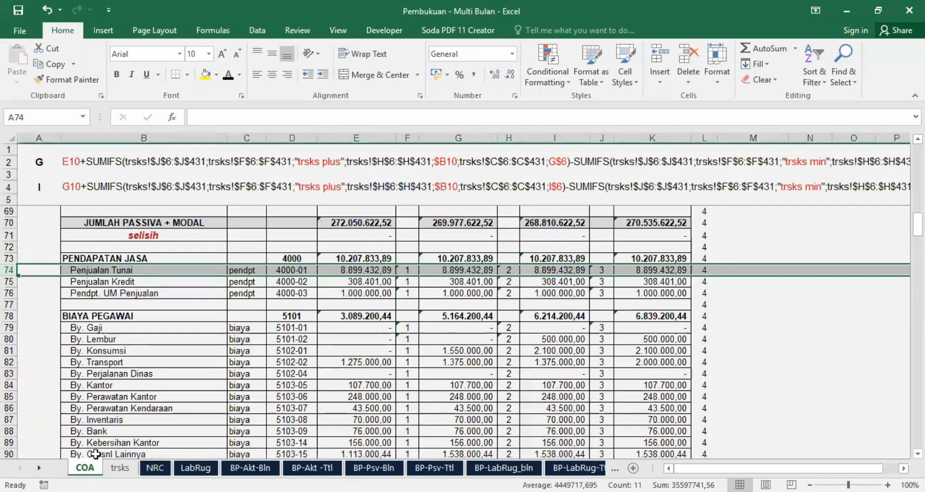
pyautogui.click(448, 292)
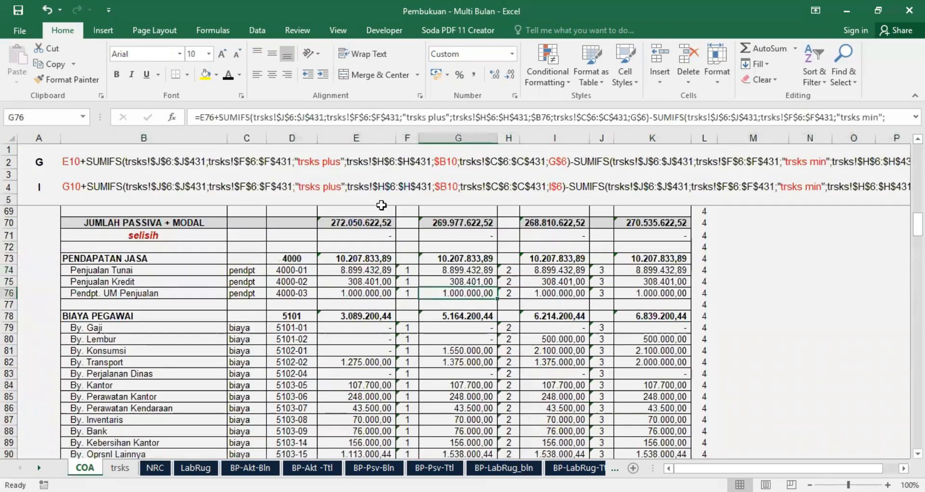
pyautogui.scroll(4, 387, 292)
pyautogui.scroll(17, 387, 292)
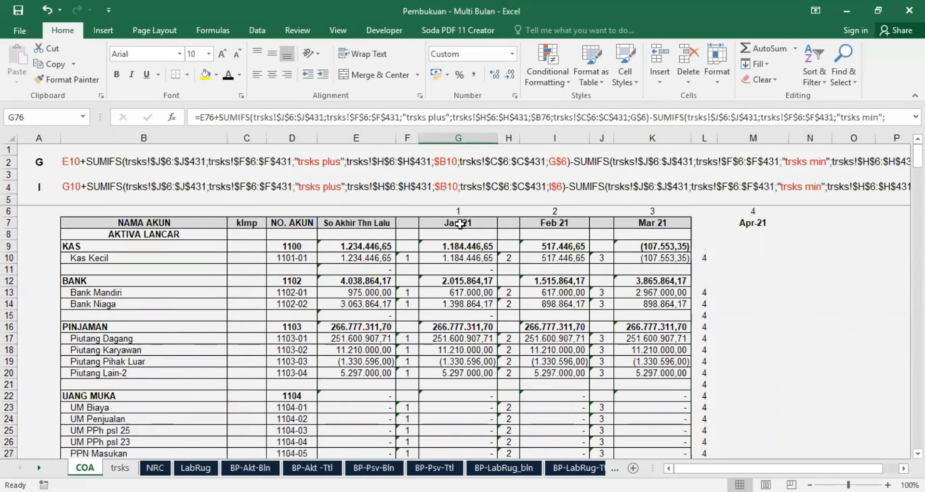
pyautogui.click(353, 221)
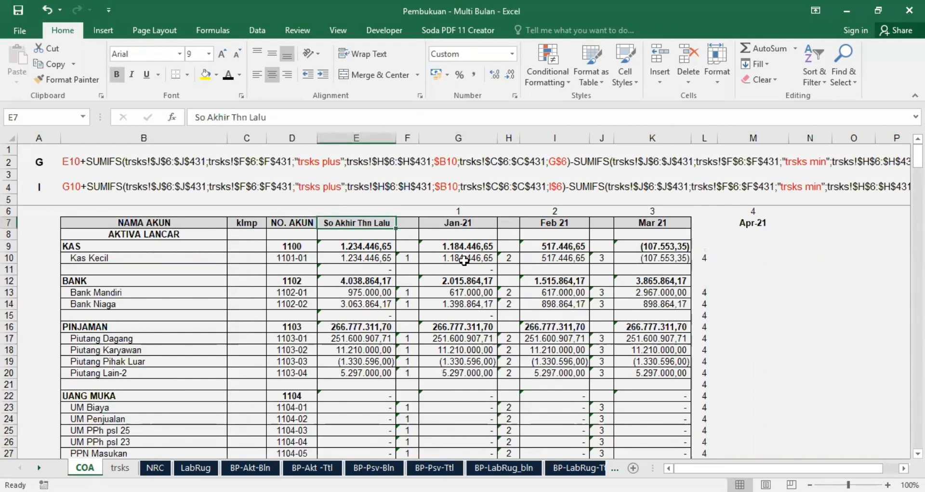
# Check how the month chosen on the NRC sheet determines its opening-balance column, comparing it with the COA sheet's monthly columns.
pyautogui.click(155, 468)
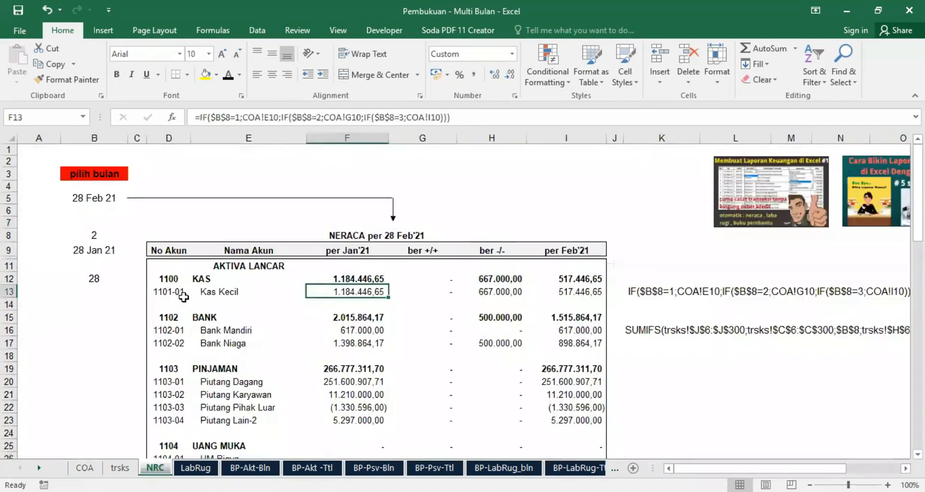
pyautogui.click(96, 199)
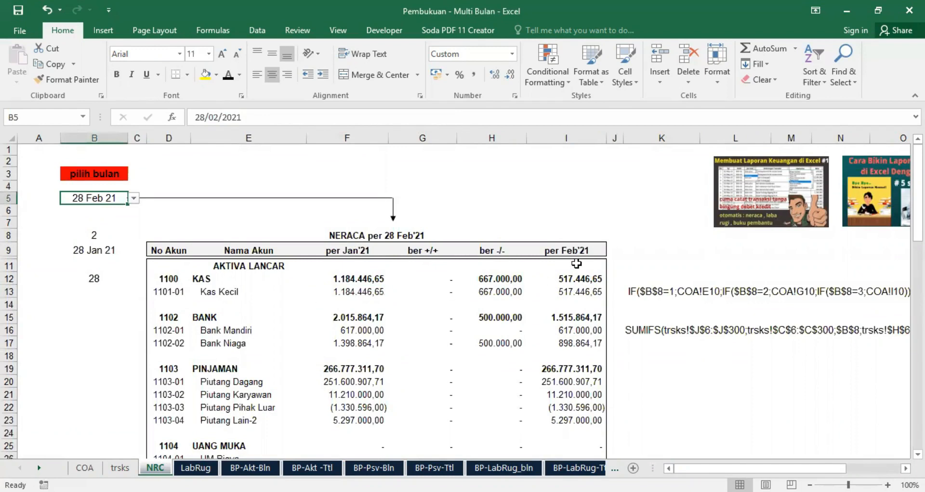
pyautogui.click(359, 131)
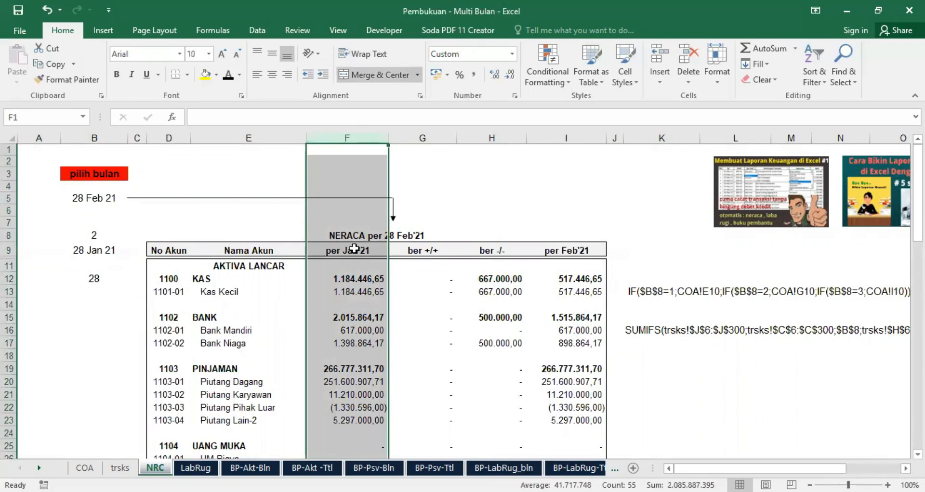
pyautogui.click(358, 289)
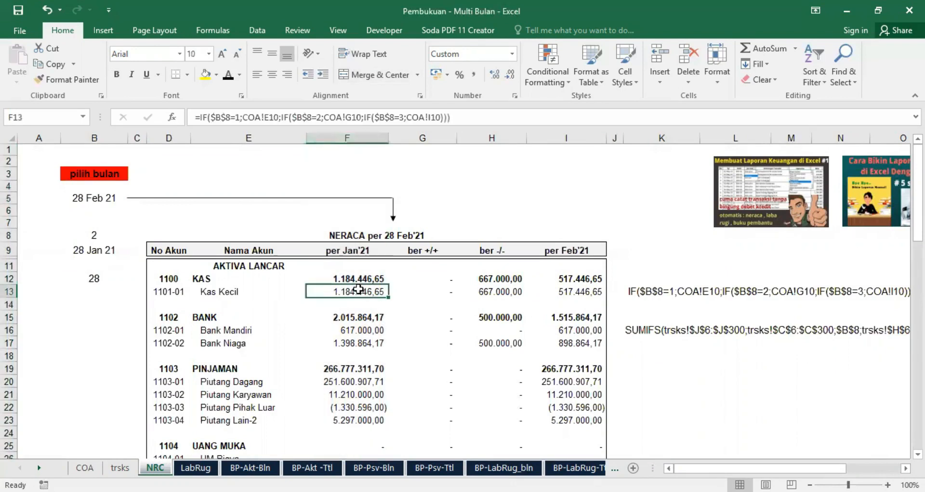
pyautogui.click(85, 468)
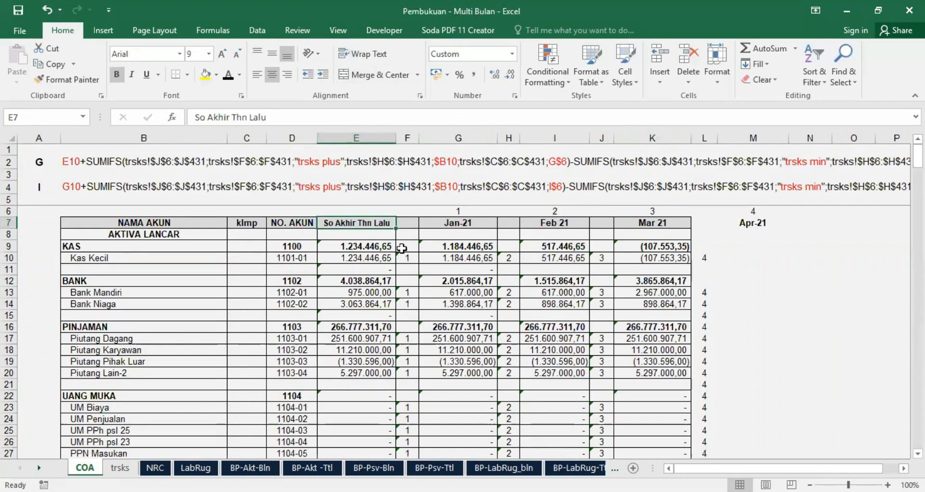
pyautogui.click(155, 468)
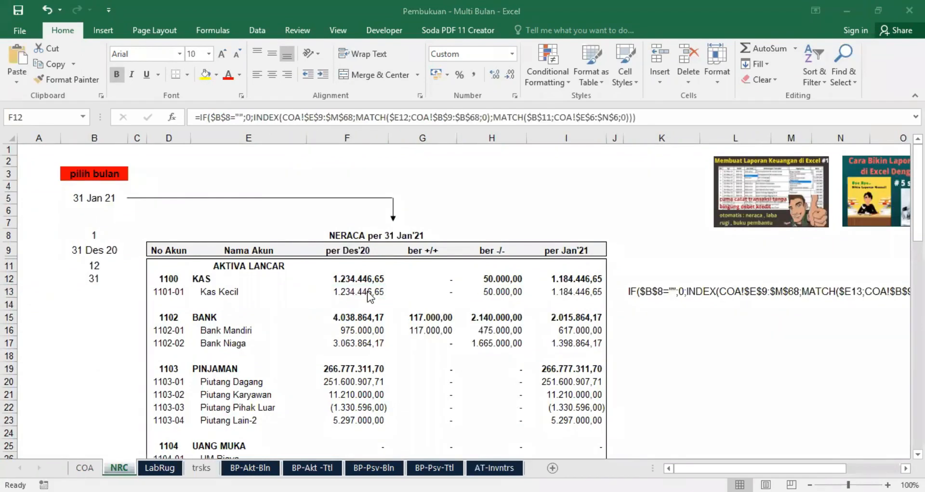
# Review the INDEX and MATCH formula for the KAS opening balance in F12 and the written-out formula in K13.
pyautogui.click(363, 280)
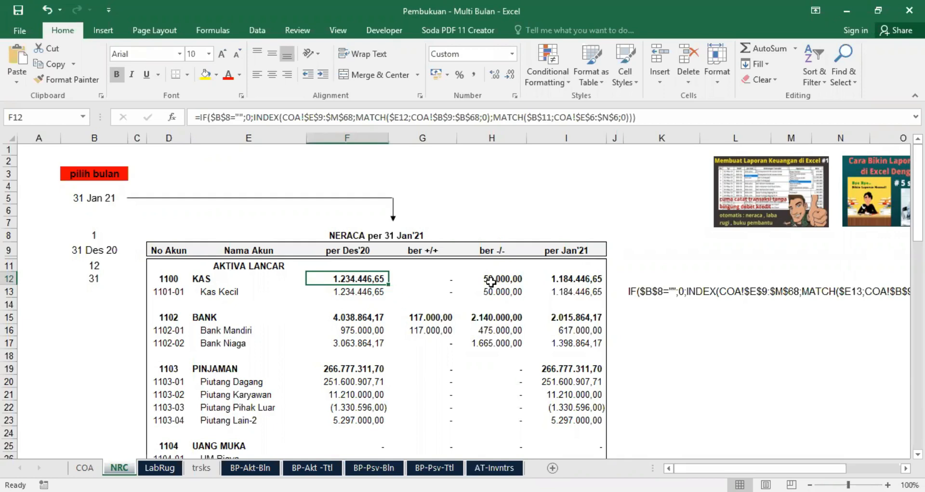
pyautogui.click(637, 291)
pyautogui.moveTo(761, 469); pyautogui.dragTo(815, 468)
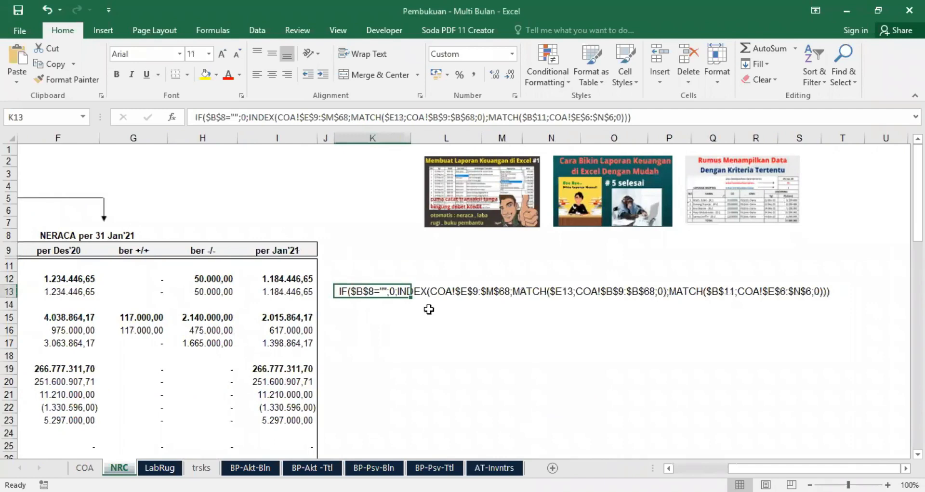
pyautogui.click(376, 319)
pyautogui.moveTo(790, 468); pyautogui.dragTo(746, 468)
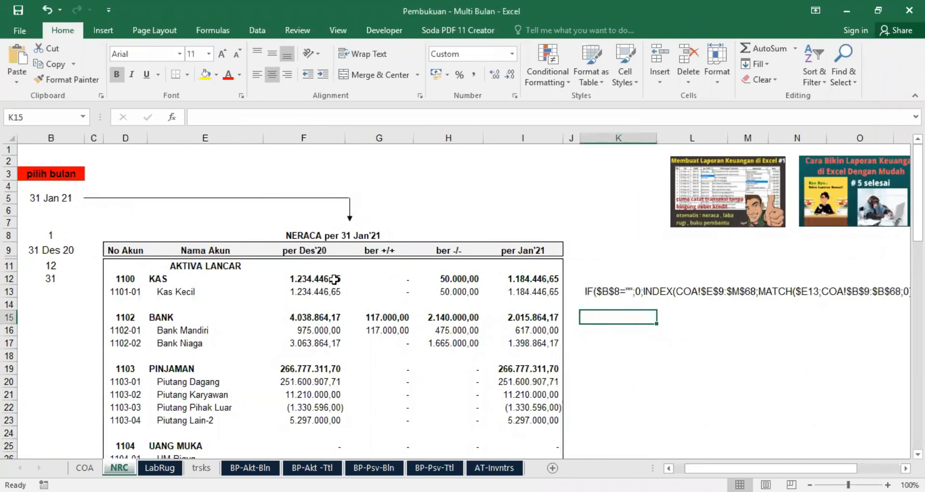
pyautogui.click(316, 278)
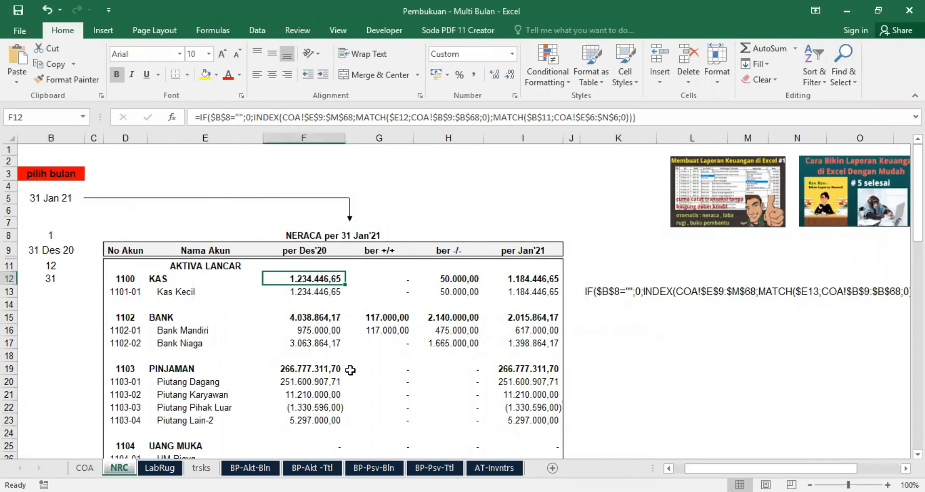
pyautogui.hscroll(-1, 496, 372)
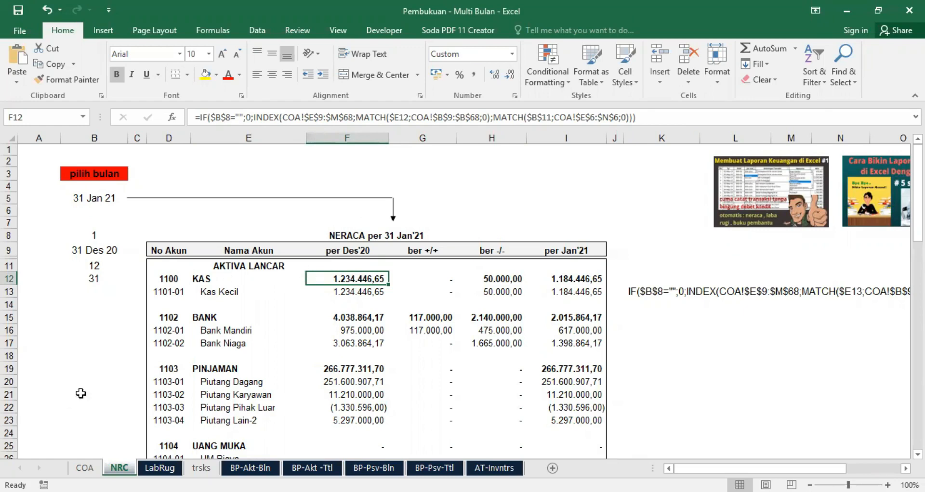
pyautogui.click(85, 468)
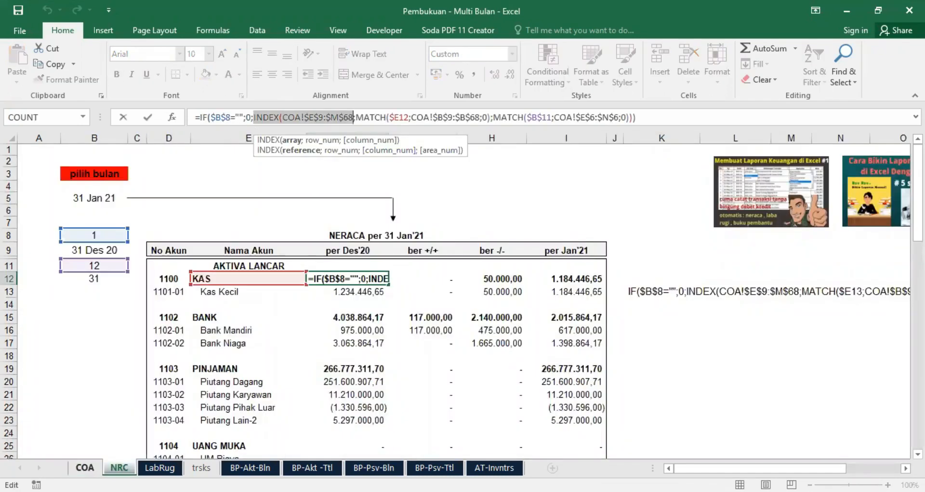
pyautogui.click(85, 468)
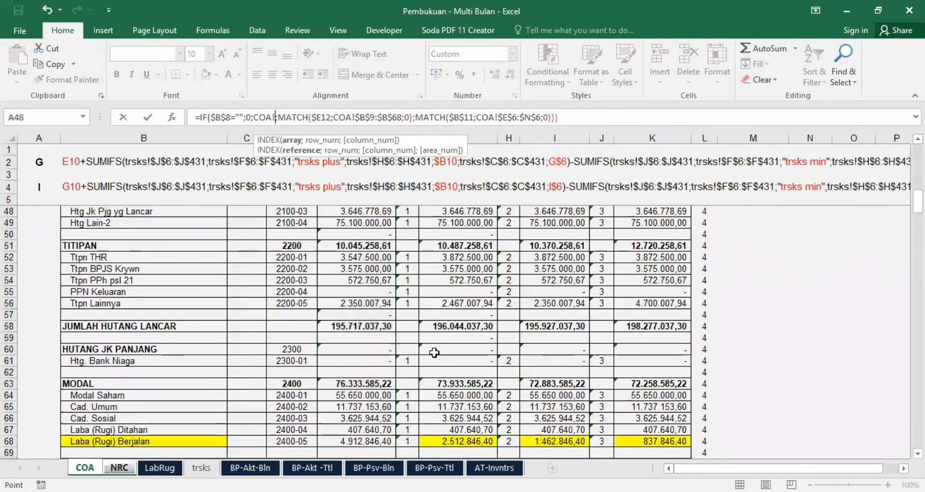
pyautogui.moveTo(917, 201); pyautogui.dragTo(918, 155)
pyautogui.click(323, 247)
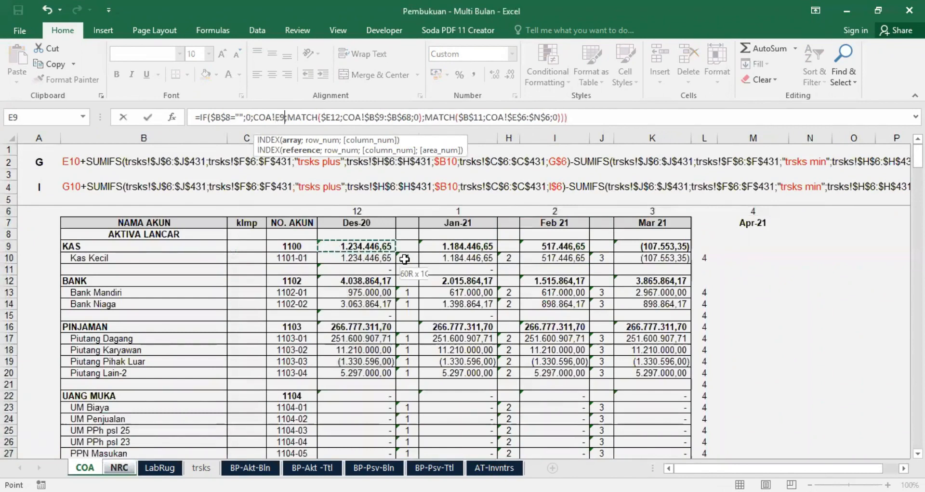
pyautogui.keyDown('shift'); pyautogui.click(828, 246); pyautogui.keyUp('shift')
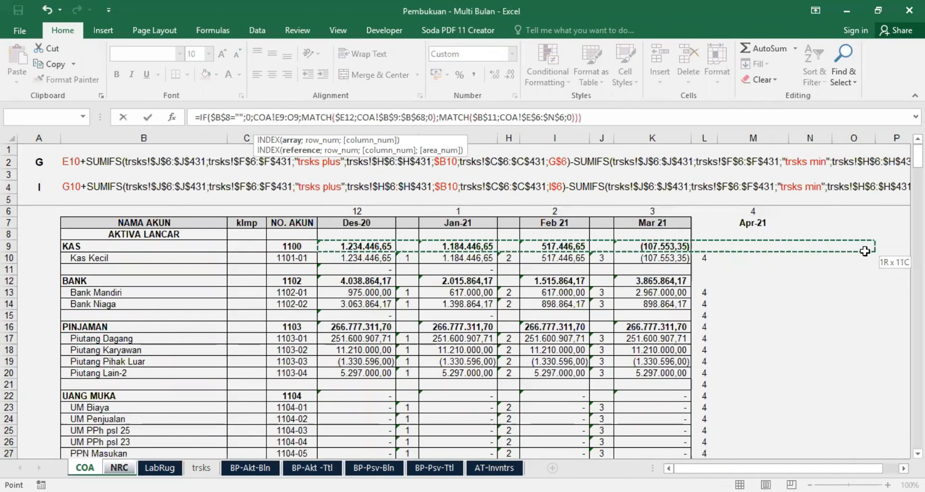
pyautogui.keyDown('shift'); pyautogui.click(891, 245); pyautogui.keyUp('shift')
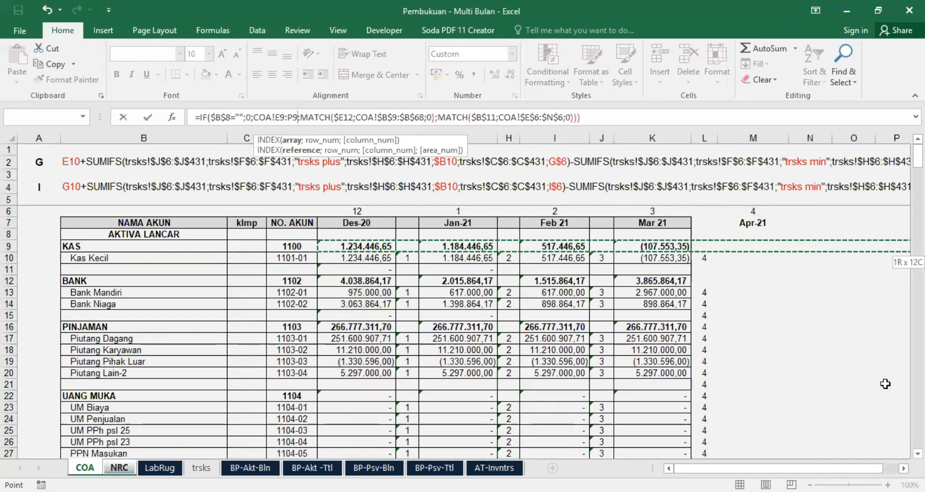
pyautogui.moveTo(873, 434); pyautogui.dragTo(812, 420)
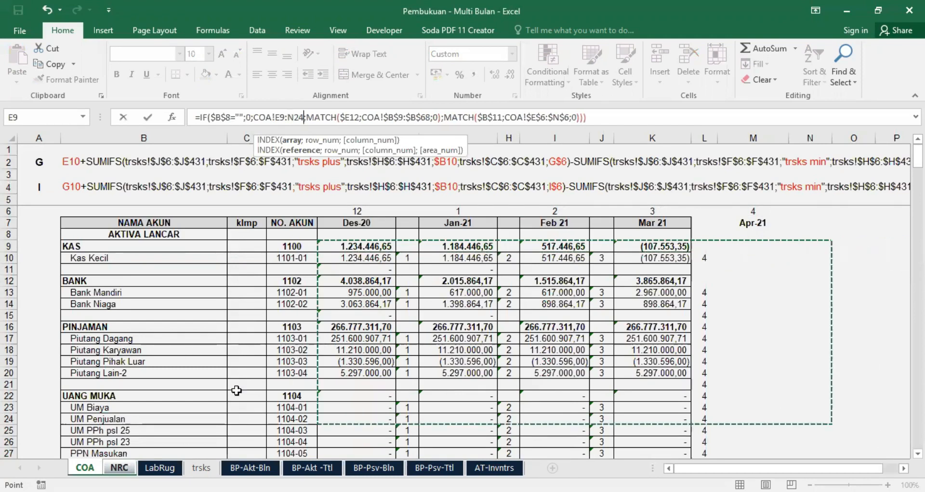
pyautogui.click(120, 468)
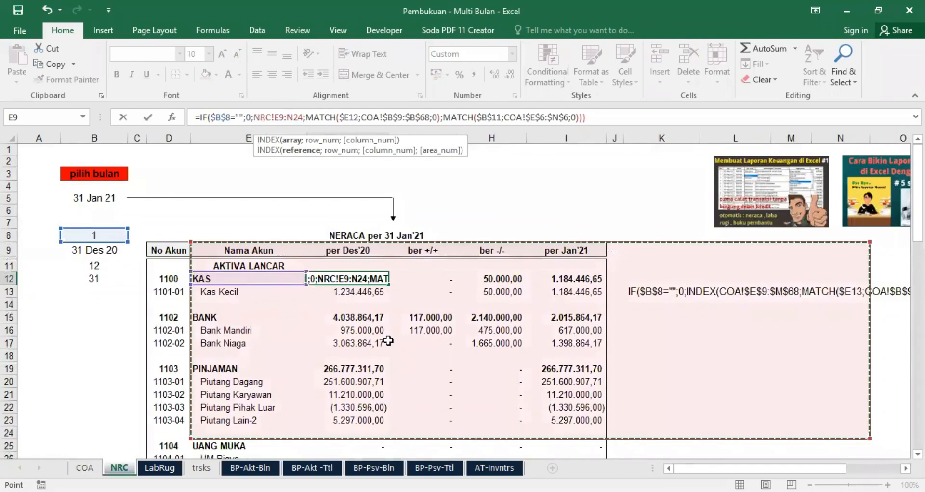
pyautogui.press('Escape')
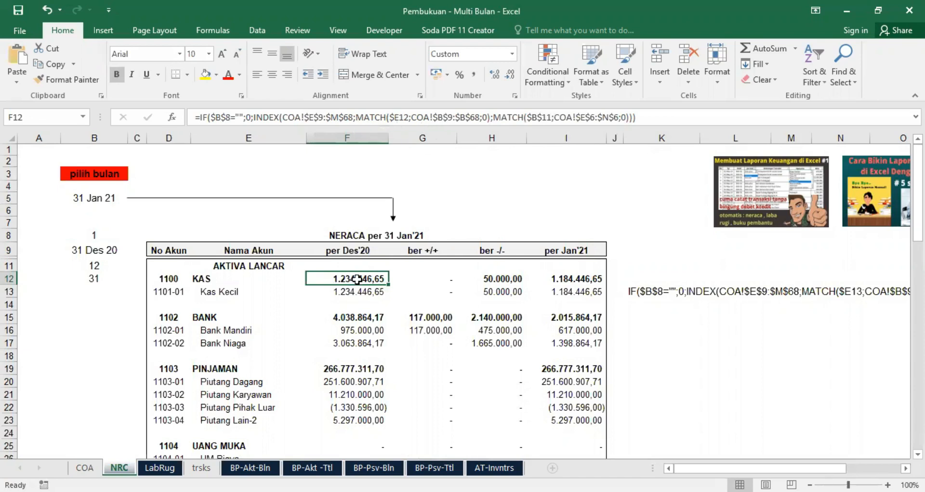
# Highlight the account balance range E9:O25 on the COA sheet and return to the NRC sheet.
pyautogui.click(85, 468)
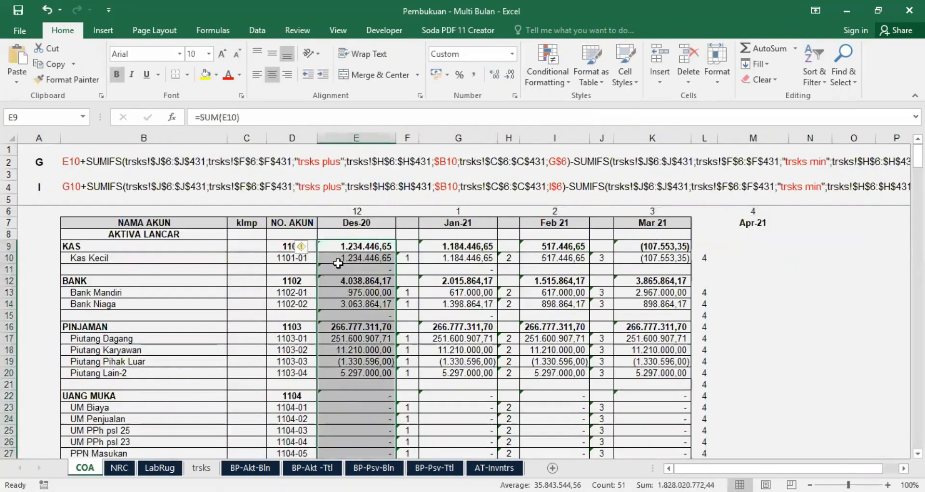
pyautogui.moveTo(356, 246); pyautogui.dragTo(855, 424)
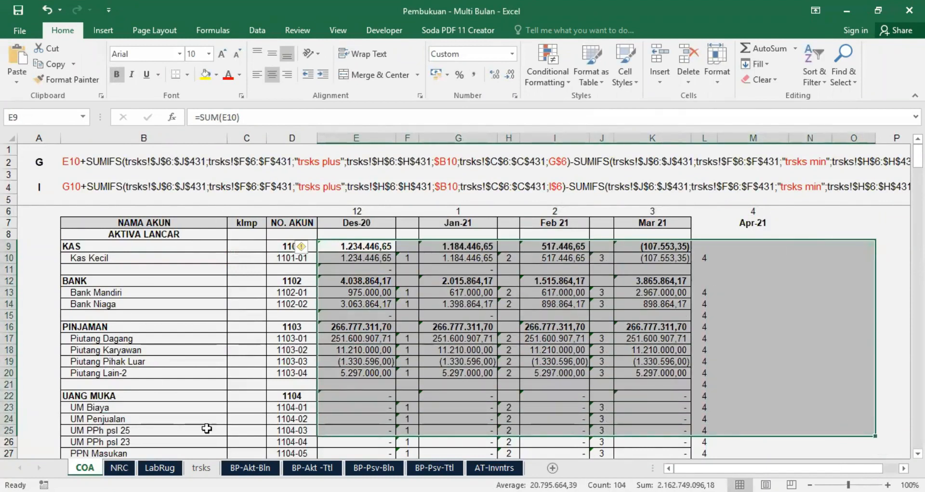
pyautogui.click(120, 460)
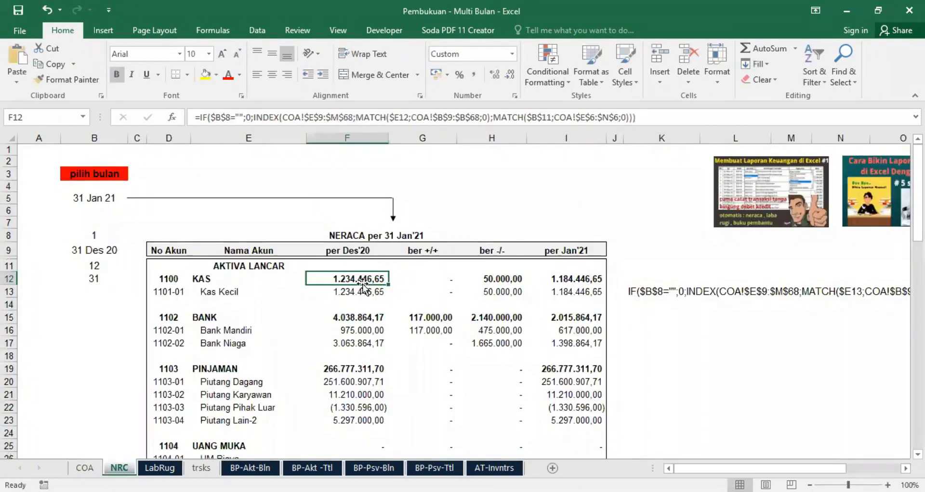
# Trace the KAS name lookup in F12's formula to the account names, highlighting B9:B68 on the COA sheet, and return to NRC.
pyautogui.click(206, 279)
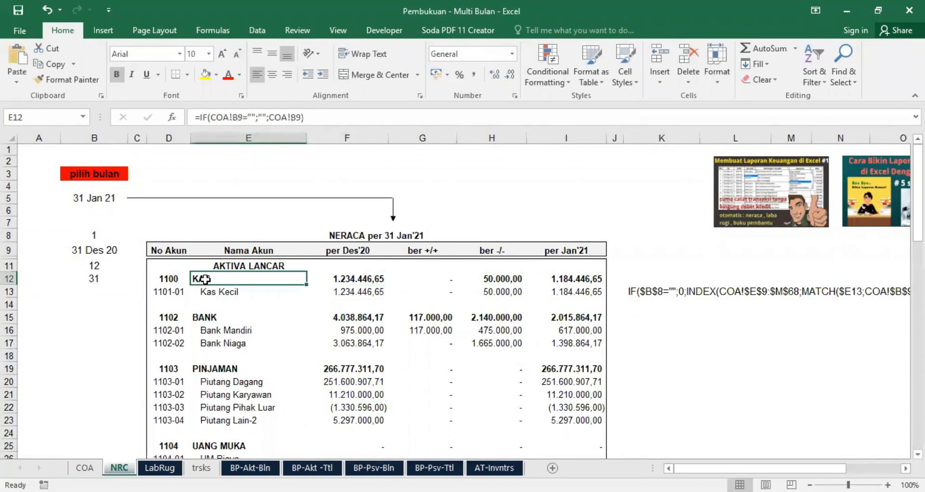
pyautogui.click(8, 279)
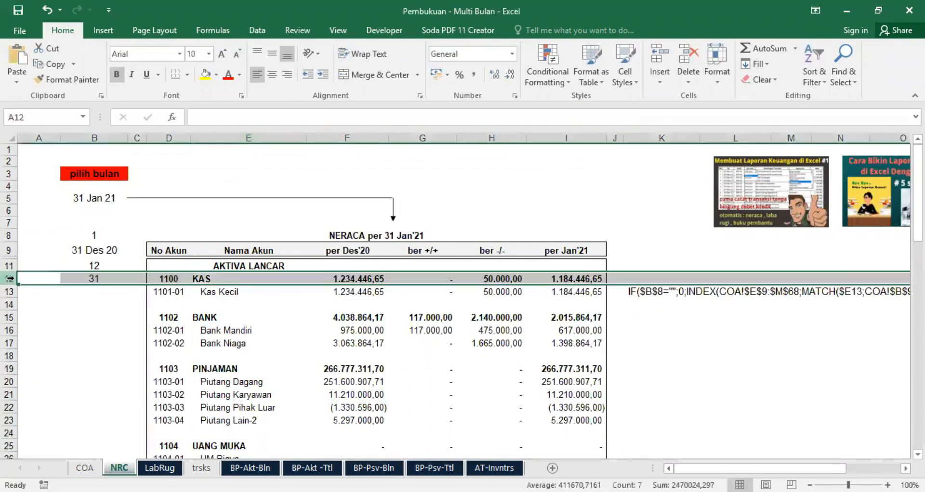
pyautogui.click(354, 280)
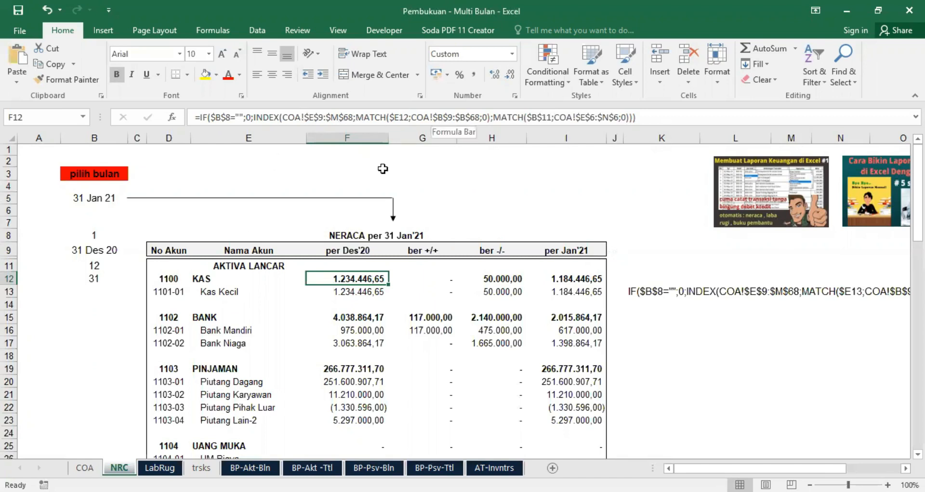
pyautogui.click(83, 468)
pyautogui.moveTo(141, 245); pyautogui.dragTo(225, 449)
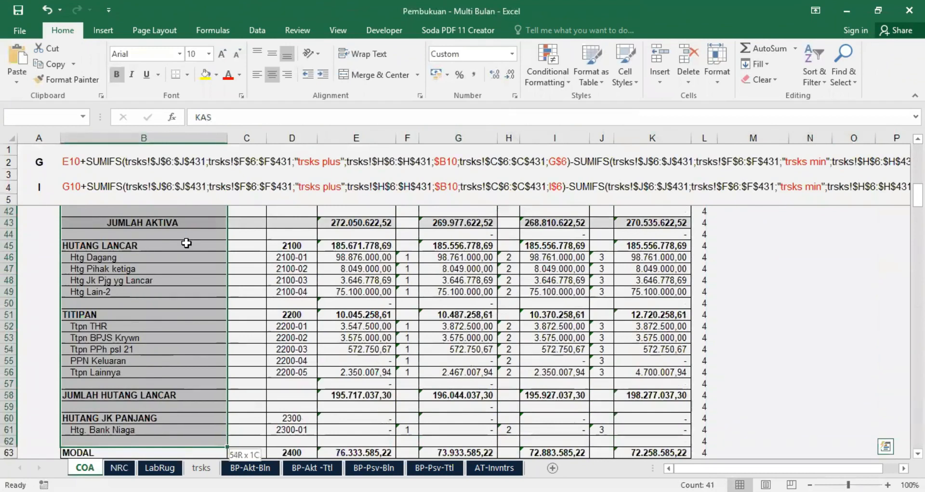
pyautogui.moveTo(183, 268); pyautogui.dragTo(184, 268)
pyautogui.scroll(-7, 183, 268)
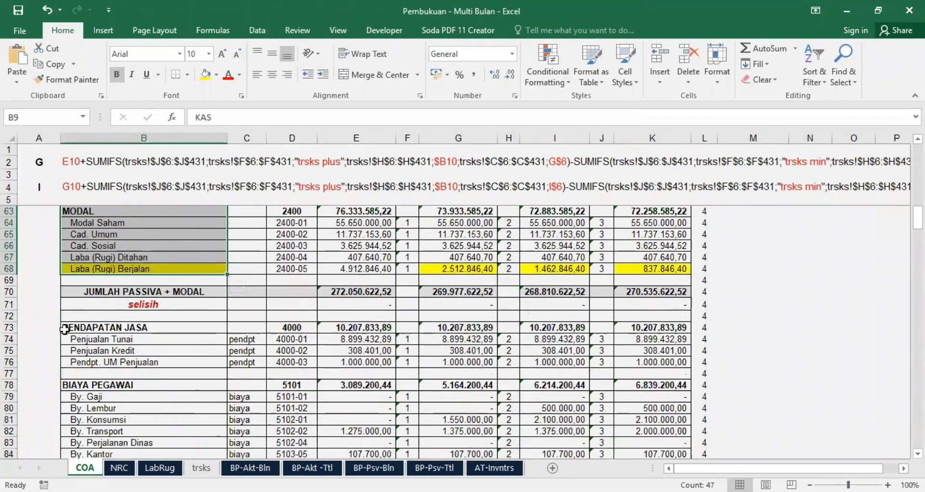
pyautogui.click(119, 468)
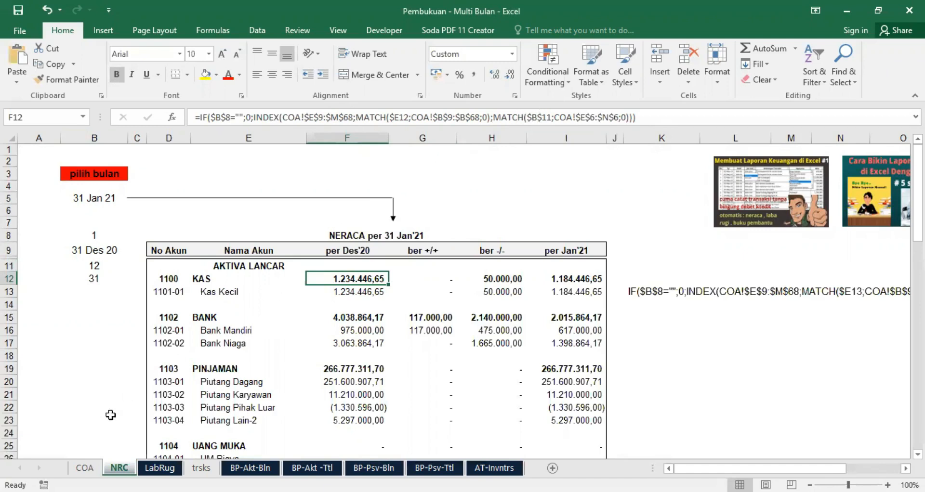
# Highlight the month numbers in row 6 of the COA sheet from E6 to S6 and return to the NRC sheet.
pyautogui.click(84, 468)
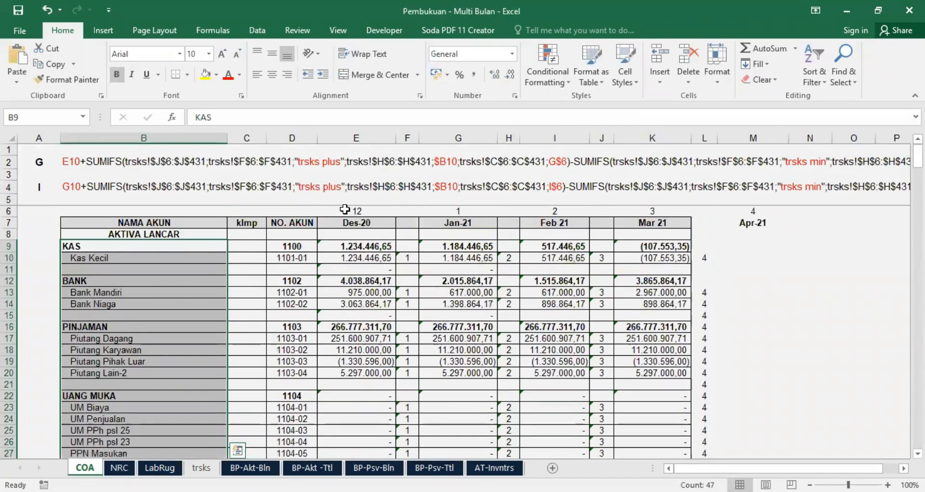
pyautogui.moveTo(350, 209); pyautogui.dragTo(778, 215)
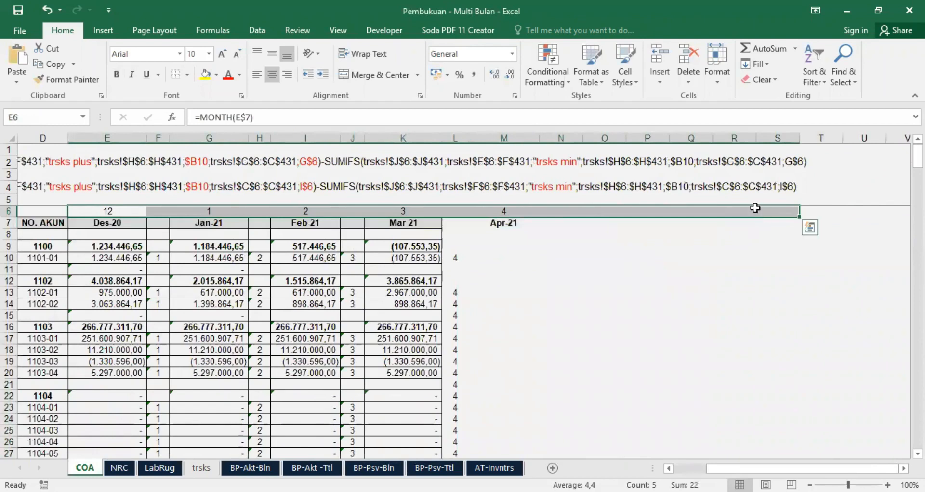
pyautogui.click(119, 468)
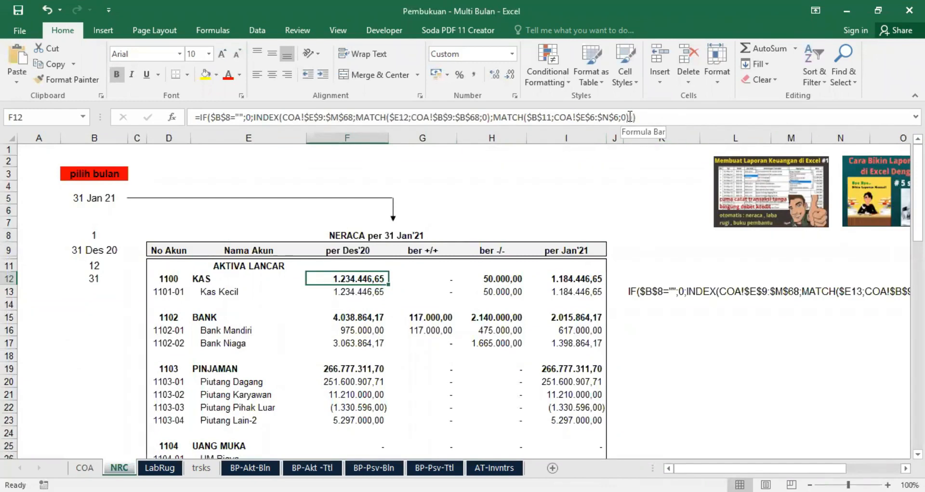
# Re-enter the KAS opening-balance formula in F12 without its last closing parentheses and accept the proposed correction.
pyautogui.click(628, 117)
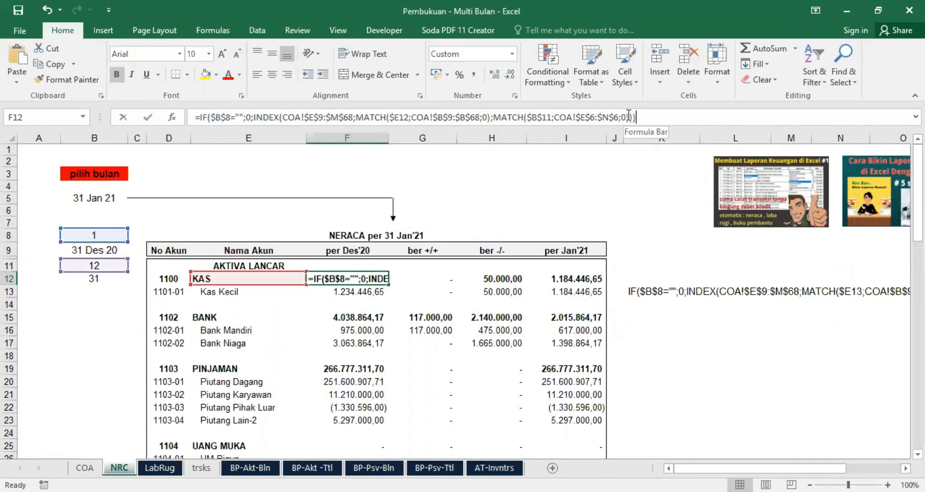
pyautogui.press('Delete')
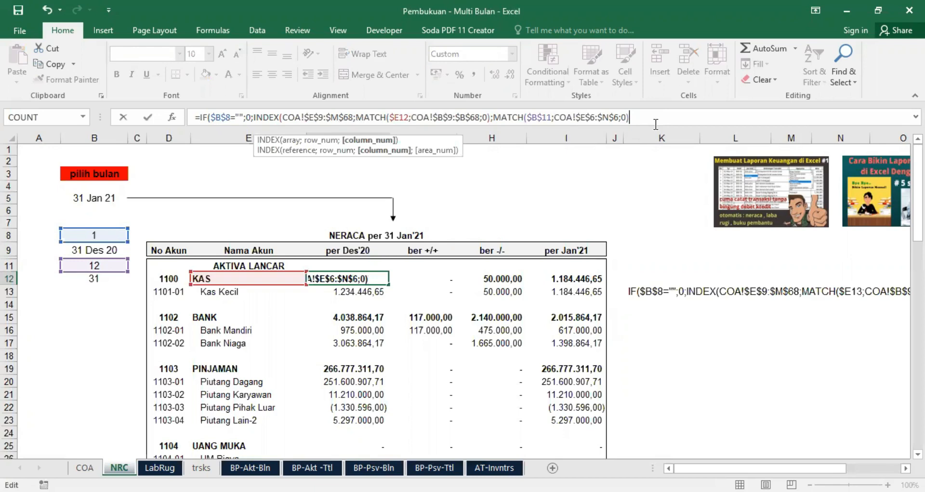
pyautogui.press('Return')
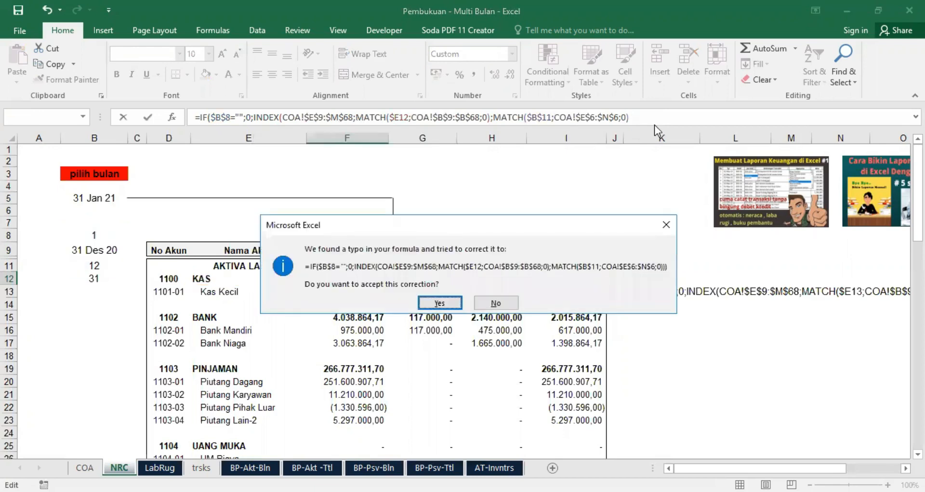
pyautogui.press('Return')
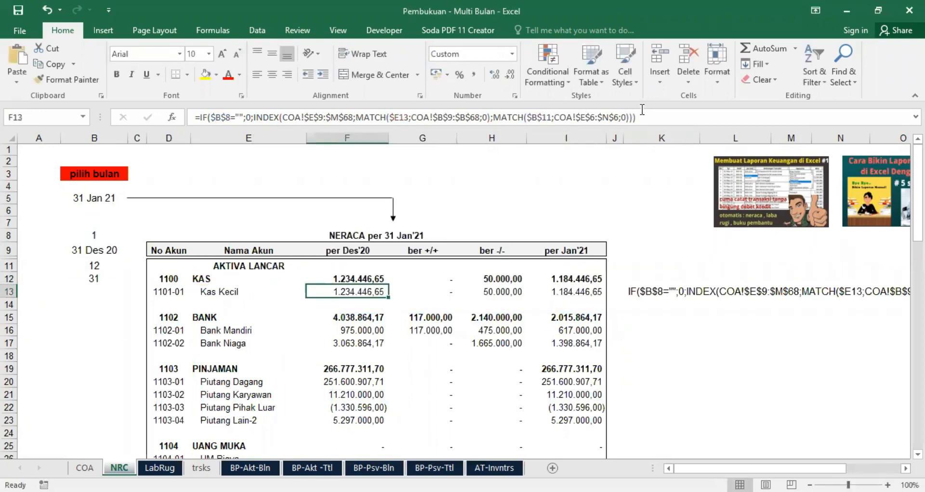
# Copy the F12 formula down to the Kas Kecil row in F13 and remove the bold formatting from F13.
pyautogui.click(357, 279)
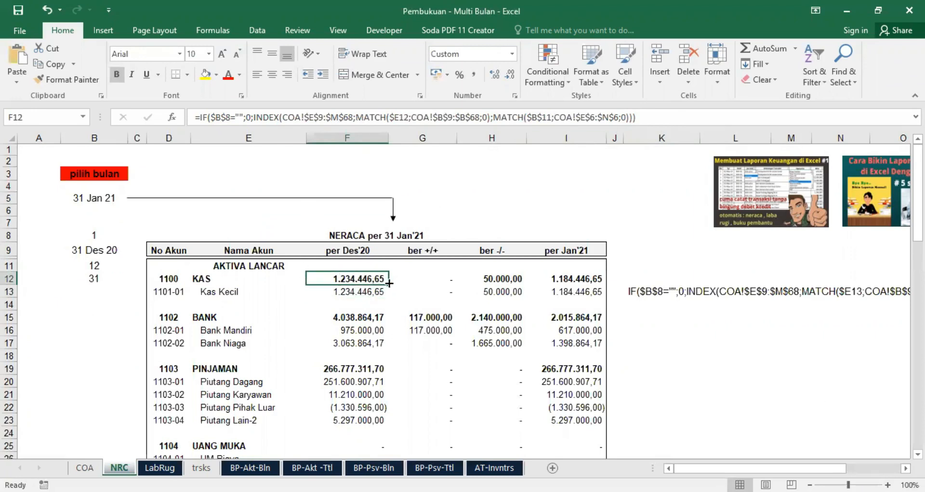
pyautogui.moveTo(388, 284); pyautogui.dragTo(389, 296)
pyautogui.click(351, 287)
pyautogui.click(115, 75)
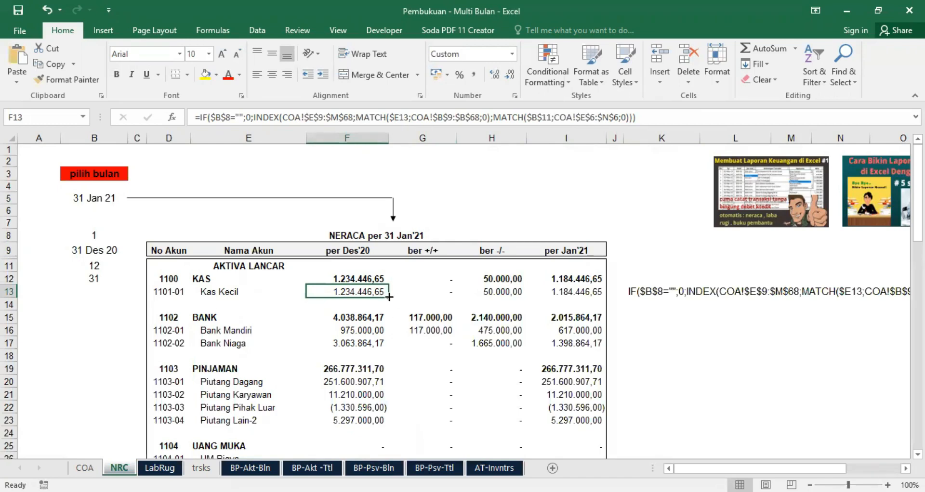
# Fill the F13 formula down through F17 and clear the blank spacer row's cell F14.
pyautogui.moveTo(388, 297); pyautogui.dragTo(393, 349)
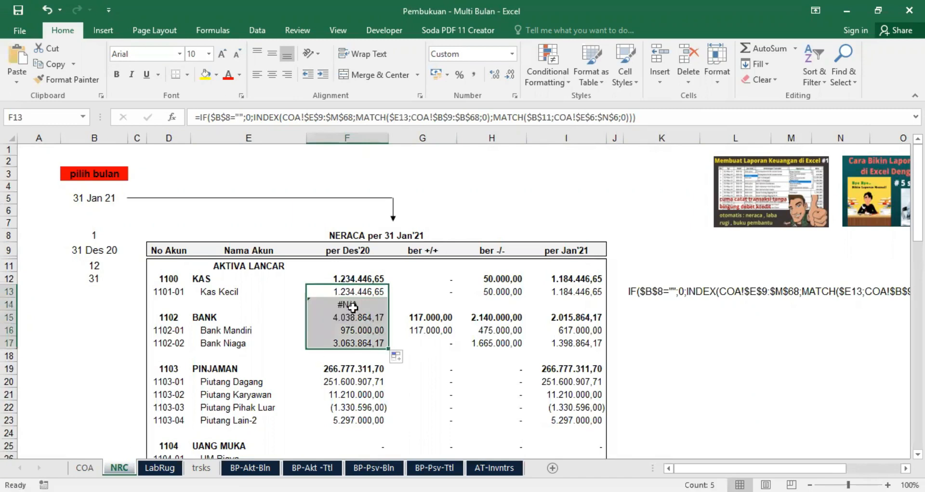
pyautogui.press('Down')
pyautogui.press('Delete')
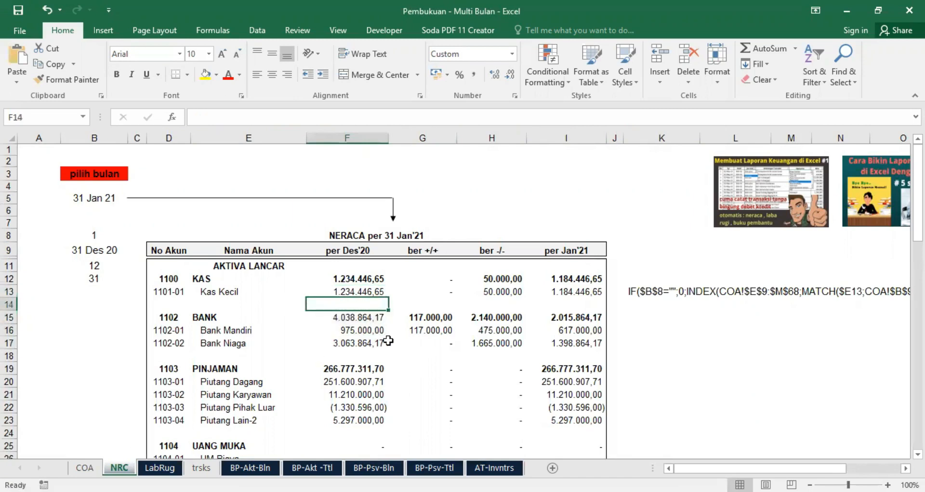
# Make the BANK opening balance in F15 bold and check the opening-balance column down to Laba (Rugi) Berjalan.
pyautogui.click(352, 318)
pyautogui.click(117, 75)
pyautogui.scroll(-2, 480, 306)
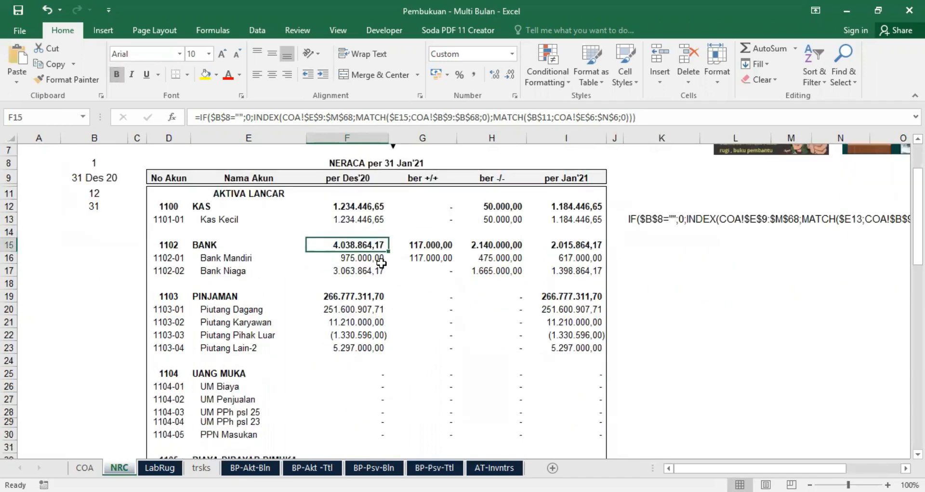
pyautogui.scroll(-12, 381, 263)
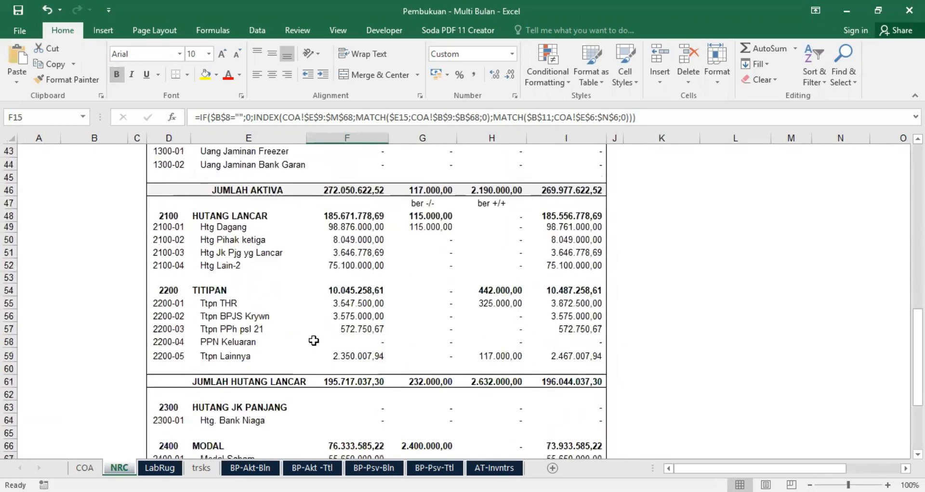
pyautogui.scroll(-6, 364, 352)
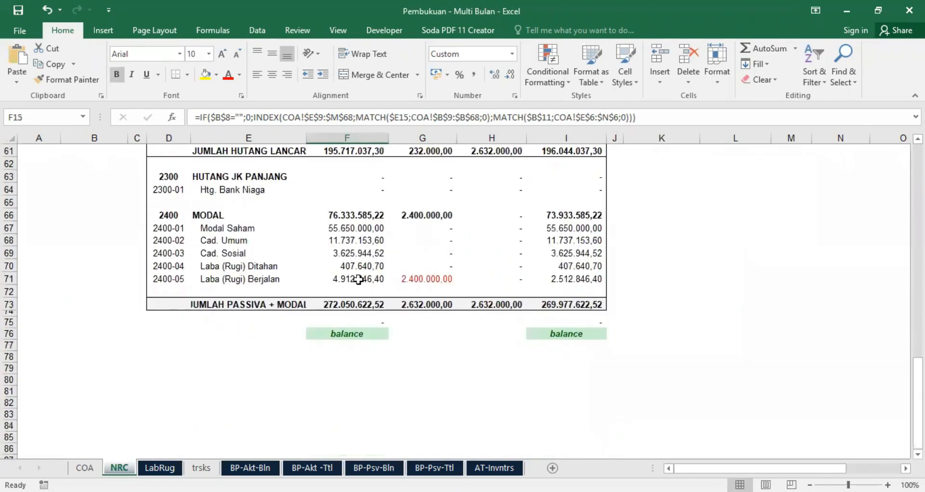
pyautogui.click(359, 280)
pyautogui.click(698, 278)
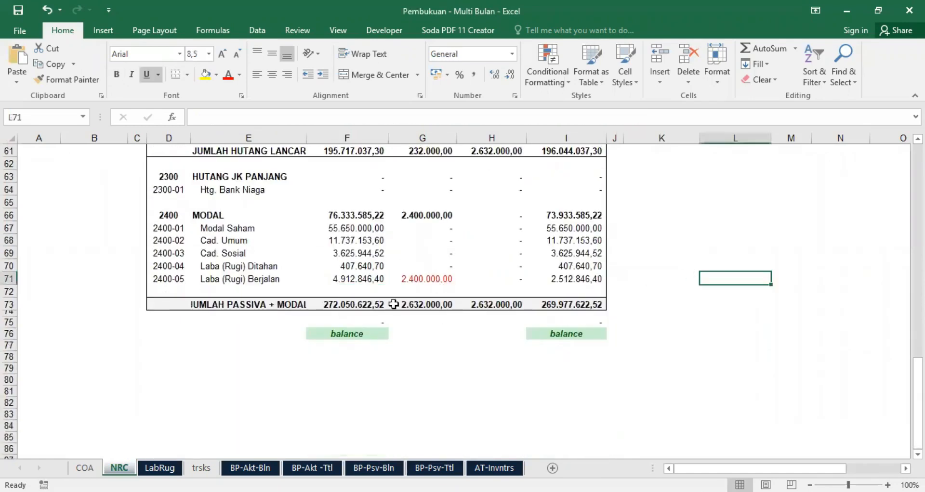
pyautogui.scroll(18, 358, 262)
pyautogui.scroll(2, 359, 262)
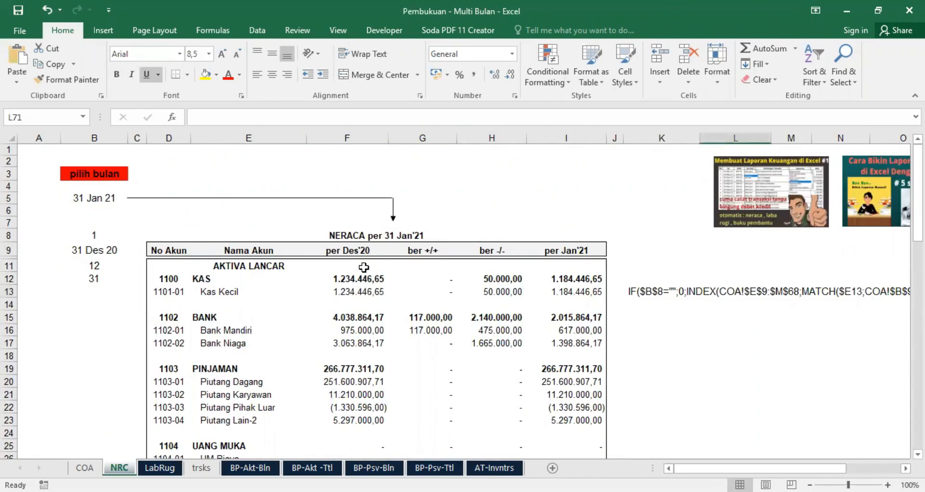
# Set the NRC balance sheet's month in B5 to 28 Feb 21.
pyautogui.click(89, 196)
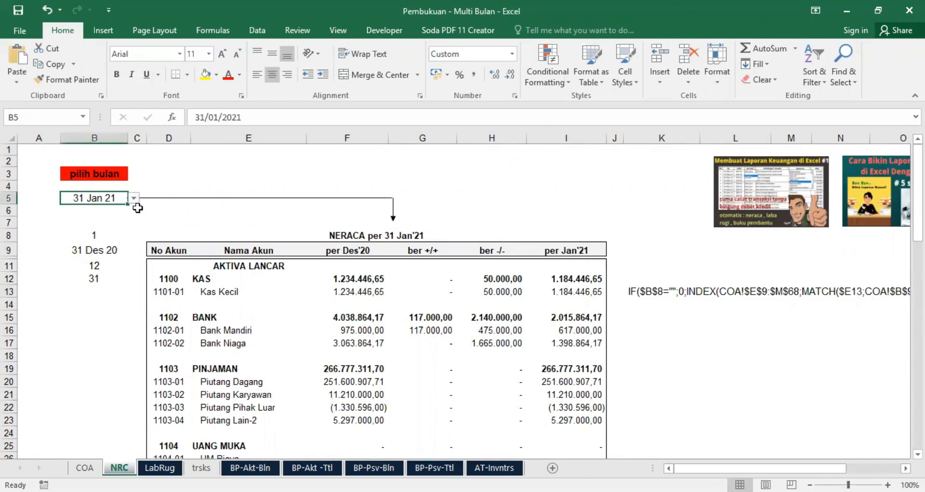
pyautogui.click(133, 198)
pyautogui.click(81, 218)
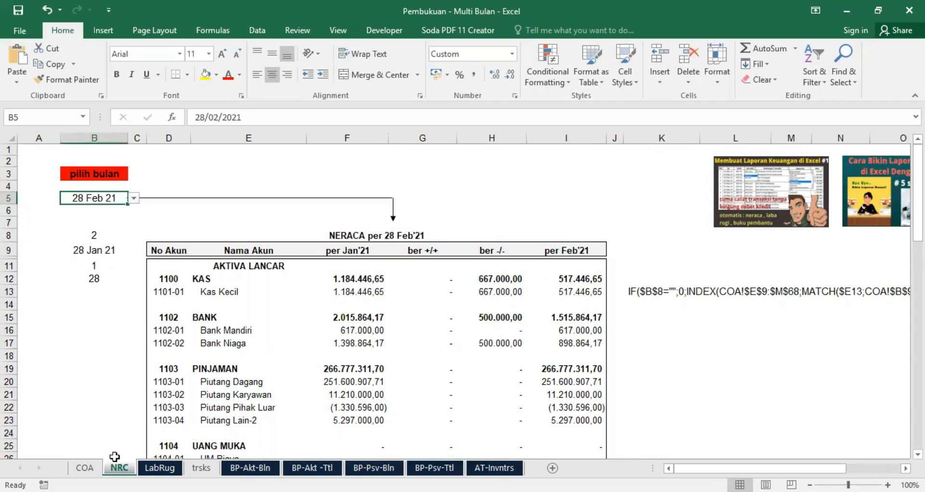
# Compare the NRC opening balances with the COA sheet's Jan-21 column, inspecting the Piutang Dagang cells E17 and G17.
pyautogui.click(84, 468)
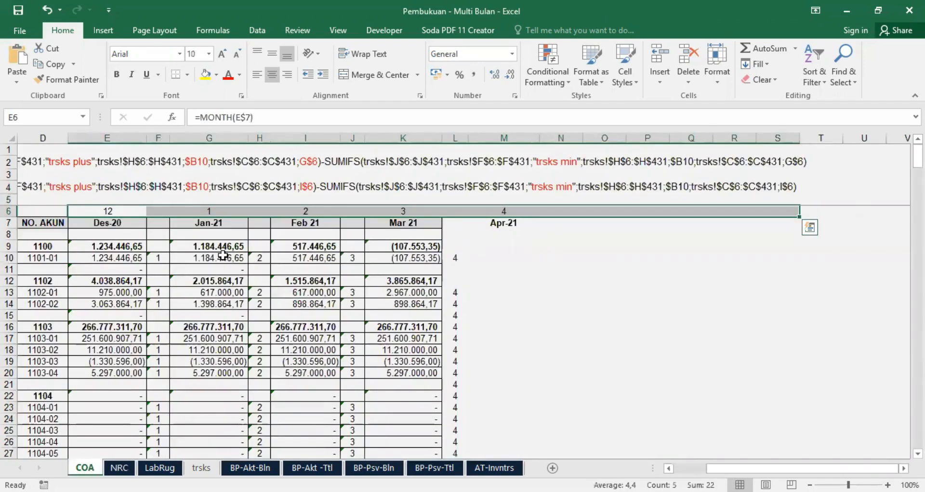
pyautogui.click(119, 468)
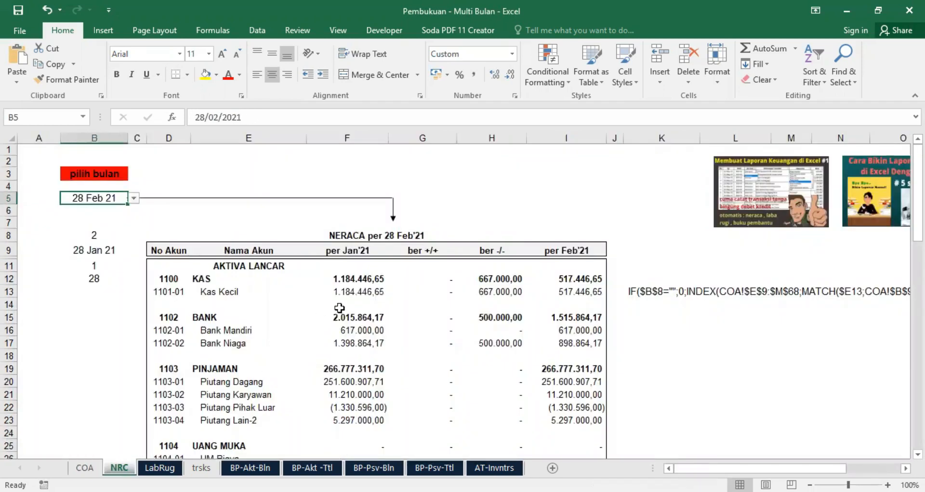
pyautogui.click(359, 292)
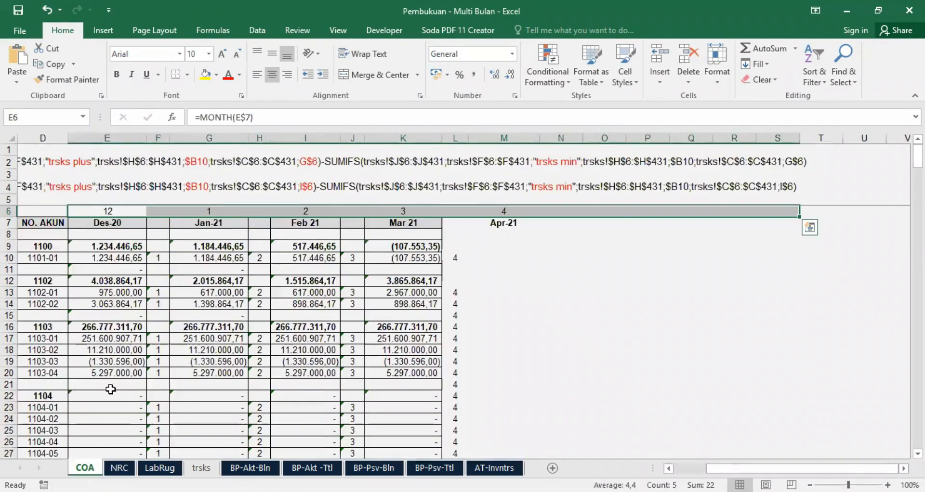
pyautogui.click(85, 468)
pyautogui.click(109, 339)
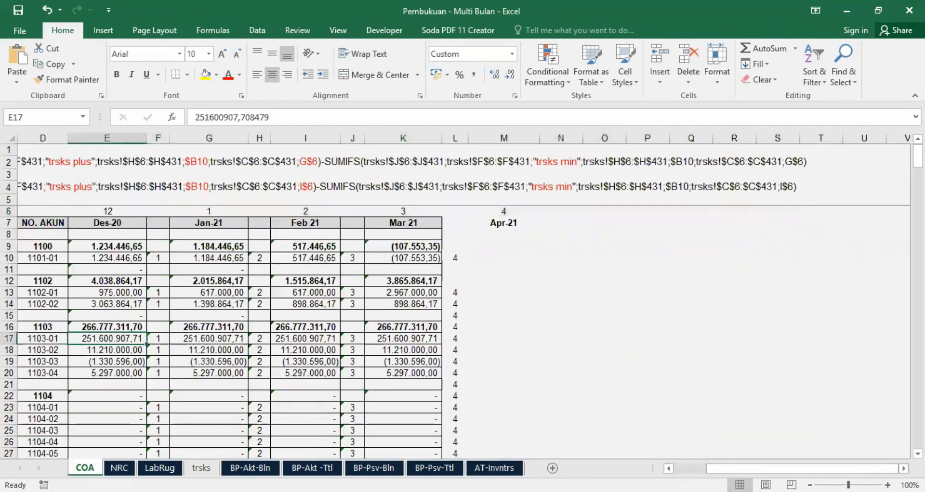
pyautogui.hscroll(-3, 262, 363)
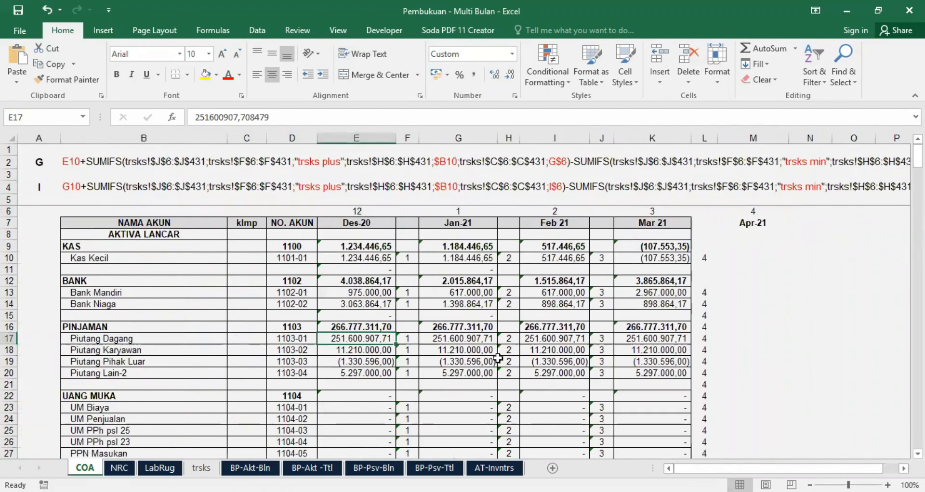
pyautogui.click(473, 338)
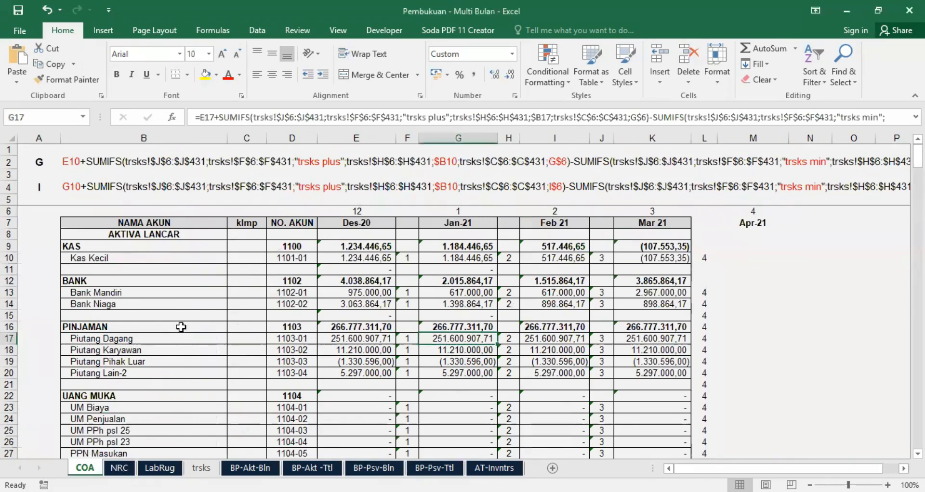
pyautogui.click(119, 468)
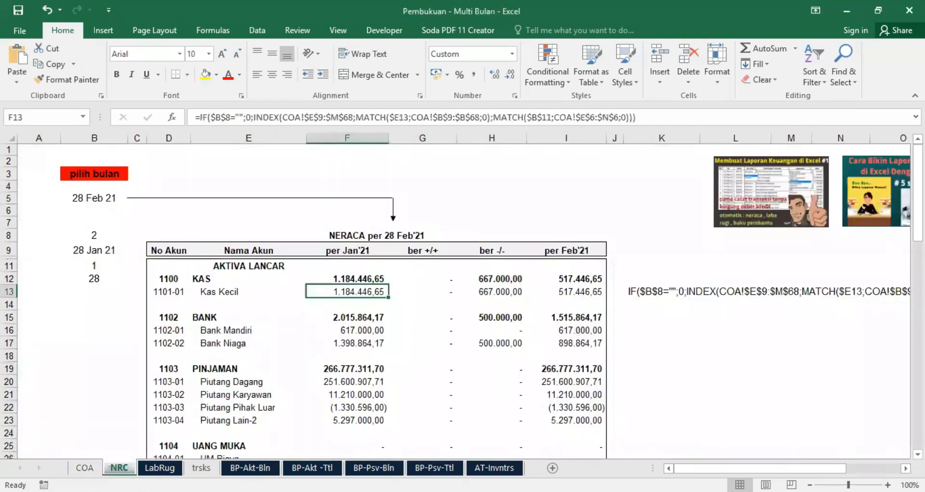
# Set the NRC month to 31 Mar 21 and compare the Kas Kecil opening balance with the COA sheet's Feb 21 column.
pyautogui.click(112, 197)
pyautogui.click(134, 198)
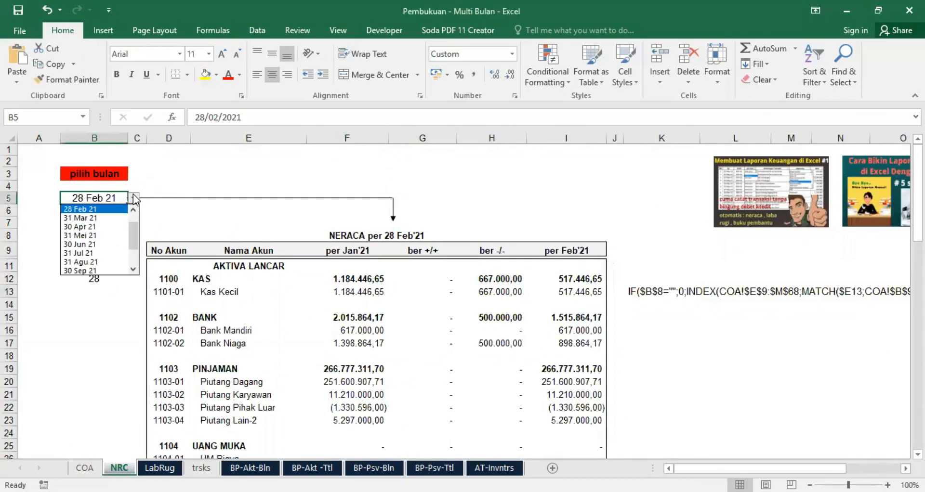
pyautogui.click(110, 219)
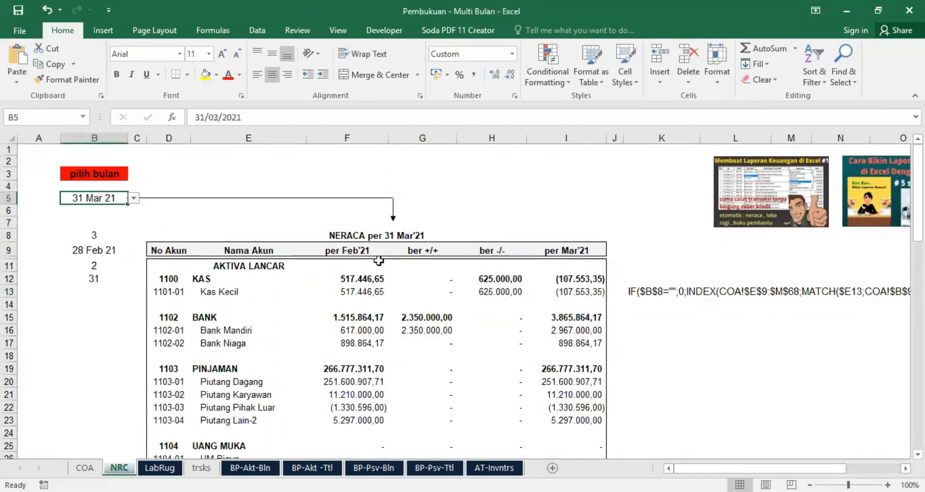
pyautogui.click(359, 292)
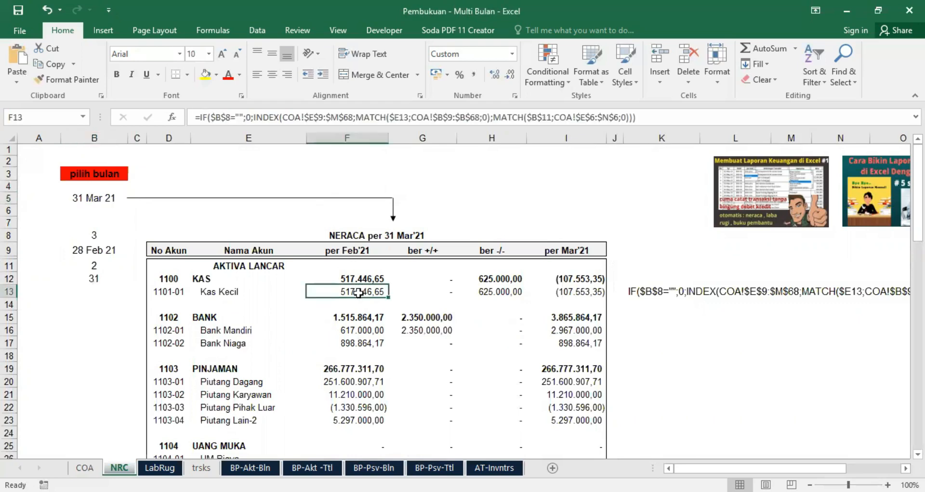
pyautogui.click(85, 468)
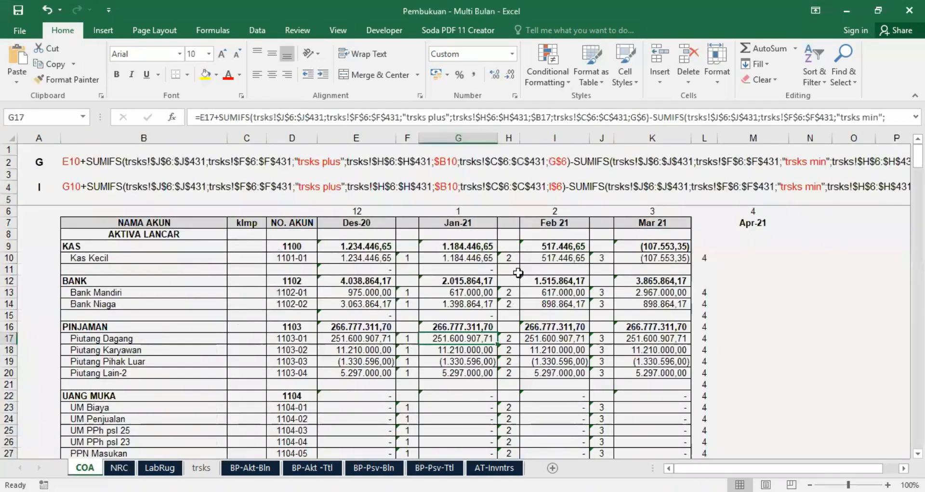
# Compare the Kas Kecil, Bank Mandiri and Bank Niaga opening balances on NRC with the COA sheet's Feb 21 column.
pyautogui.click(553, 255)
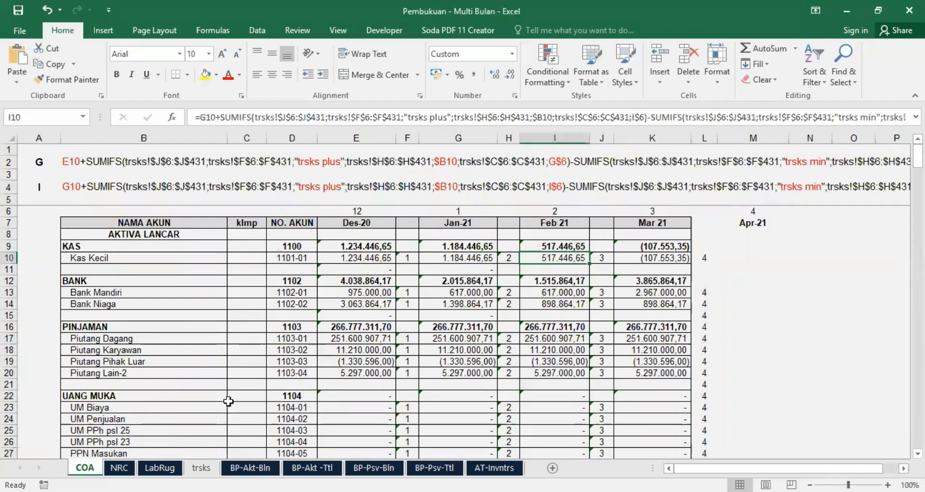
pyautogui.click(119, 468)
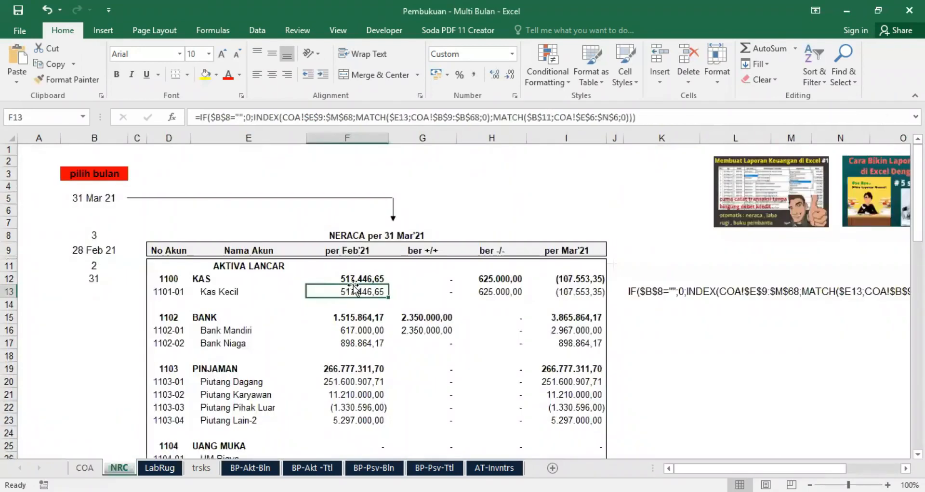
pyautogui.click(359, 331)
pyautogui.click(85, 468)
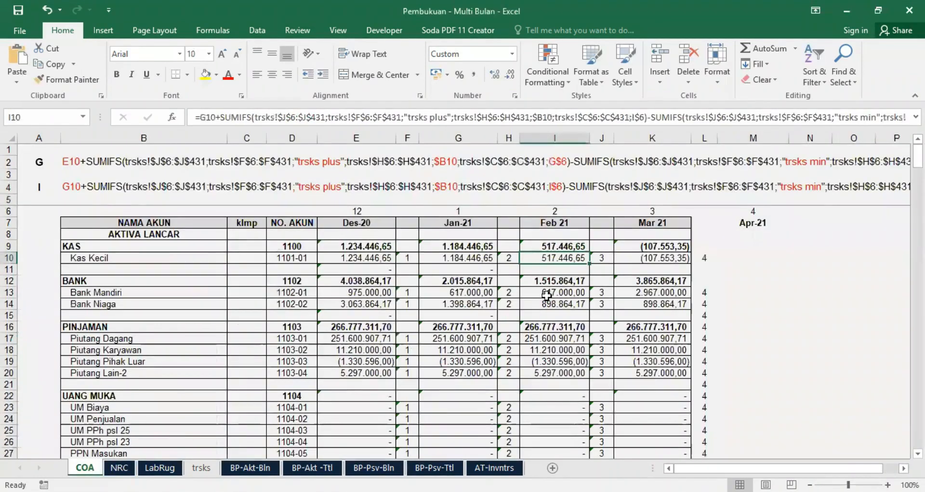
pyautogui.click(546, 294)
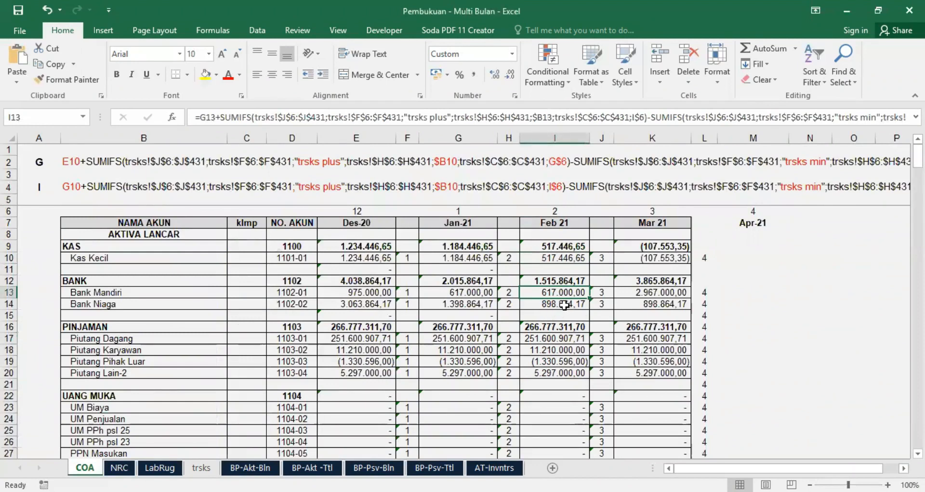
pyautogui.hotkey('ctrl', 'pagedown')
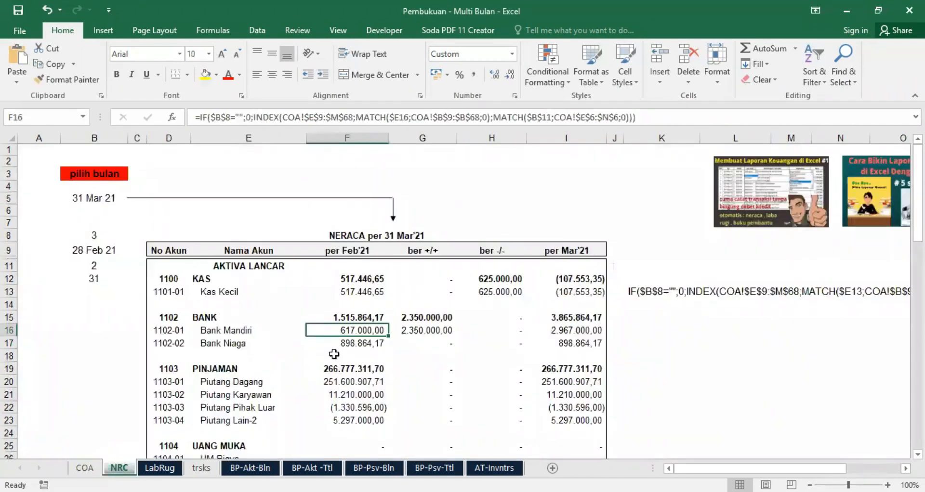
pyautogui.click(337, 345)
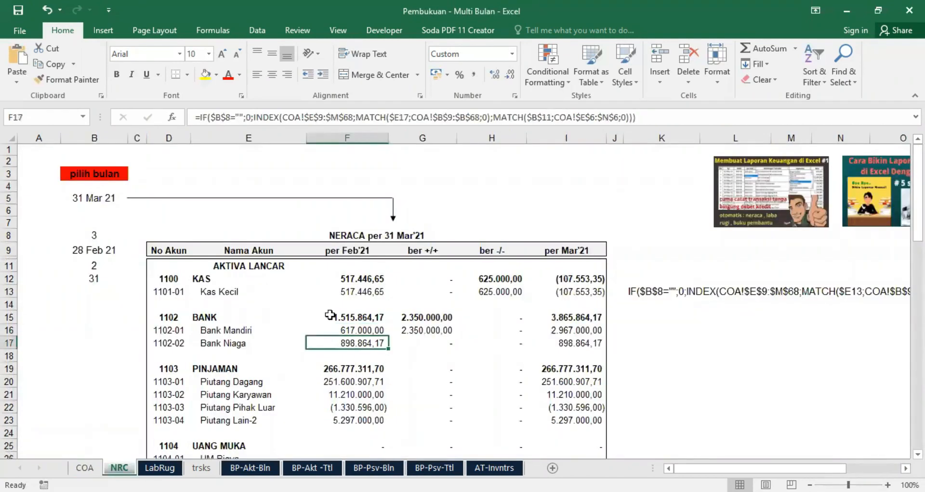
# Copy the opening-balance formula from the KAS cell F12 on NRC into the PENDAPATAN JASA cell F11 on LabRug.
pyautogui.hotkey('ctrl', 'pagedown')
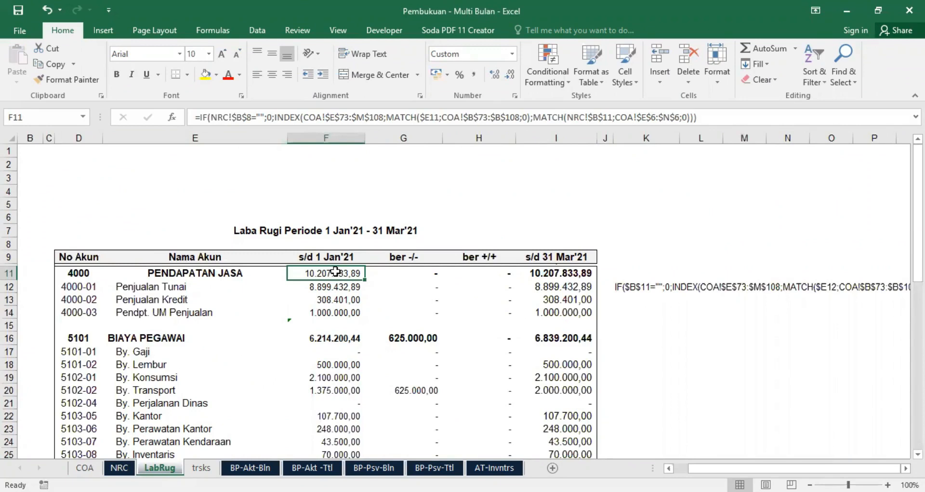
pyautogui.click(119, 470)
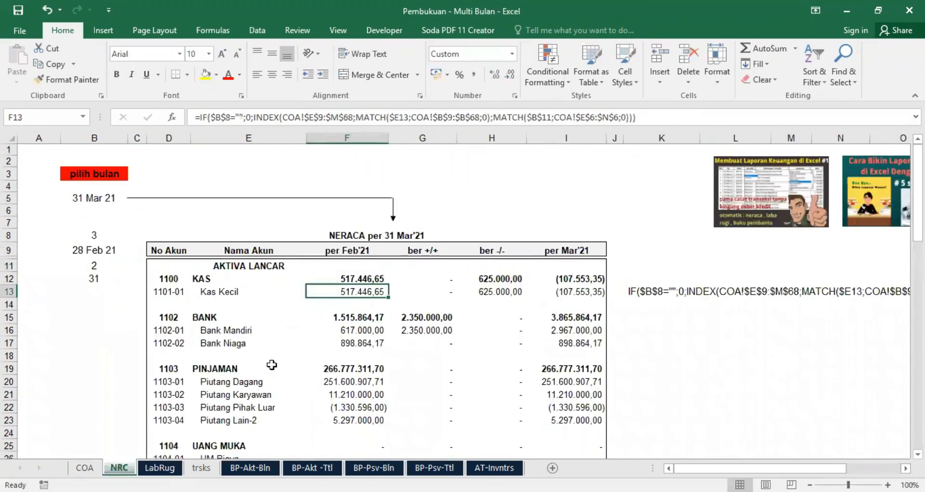
pyautogui.click(355, 278)
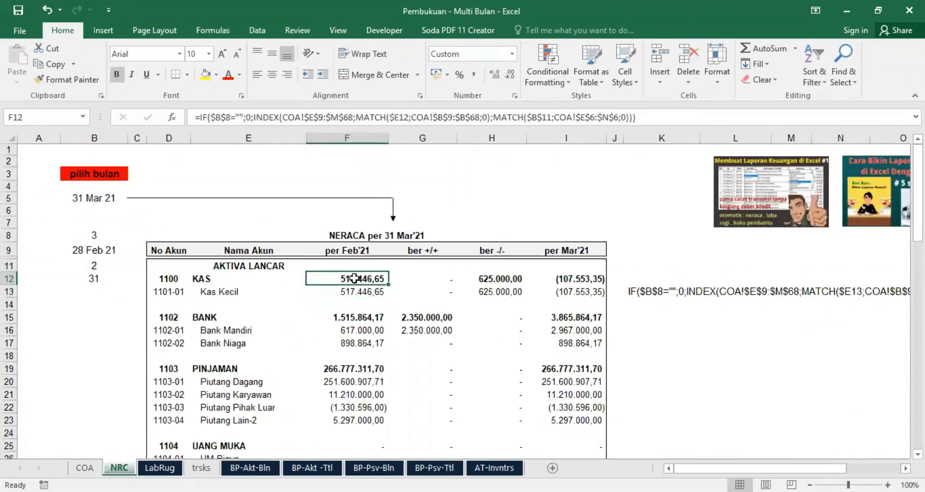
pyautogui.rightClick(355, 278)
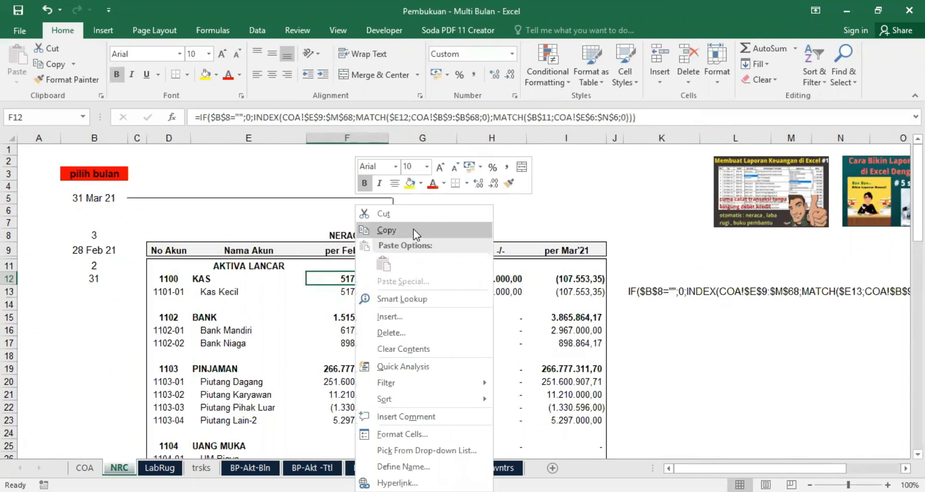
pyautogui.click(412, 232)
pyautogui.click(159, 468)
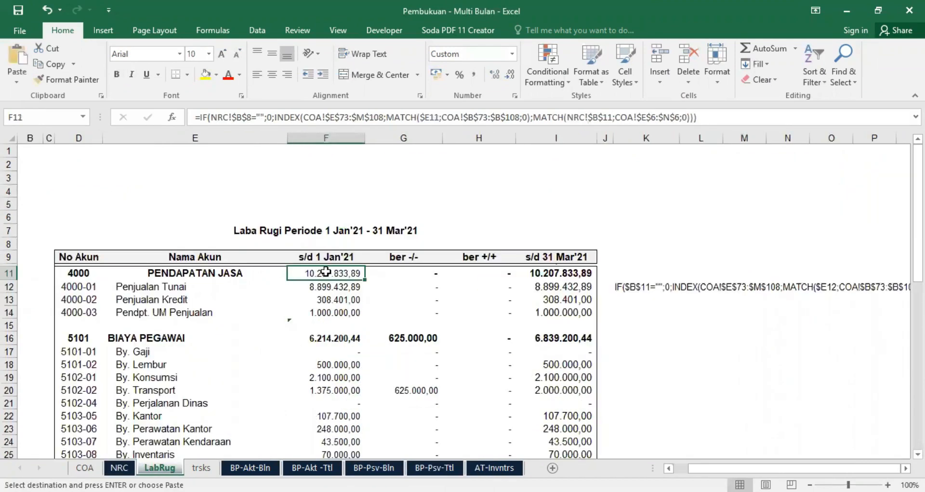
pyautogui.press('Return')
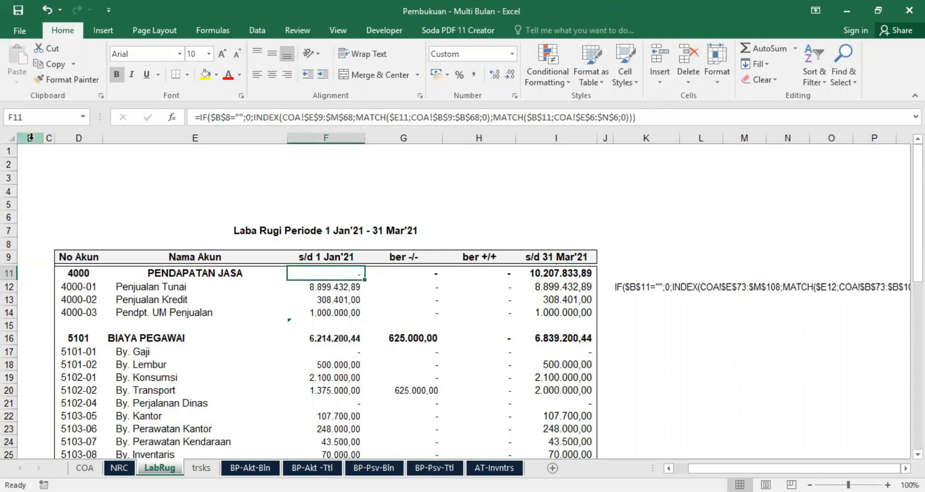
# Point the IF test in LabRug's F11 to the NRC sheet by changing $B$8 to NRC!$B$8.
pyautogui.click(30, 243)
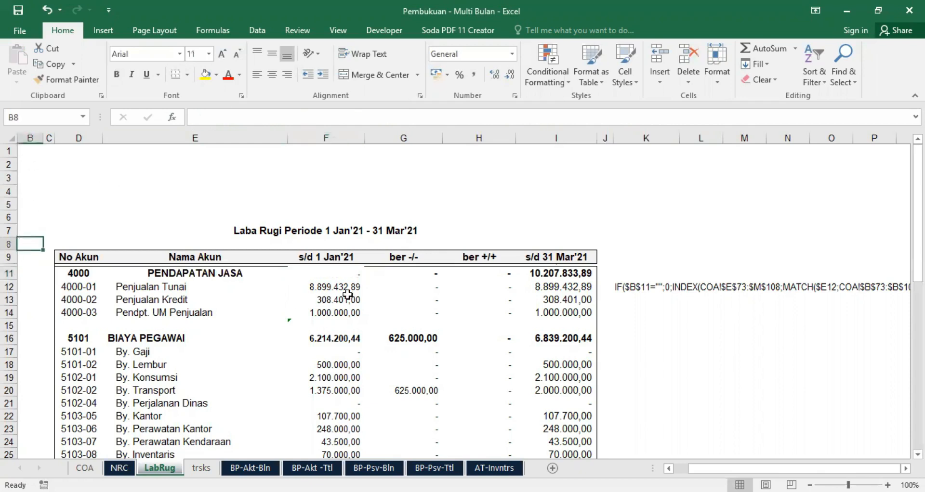
pyautogui.click(340, 272)
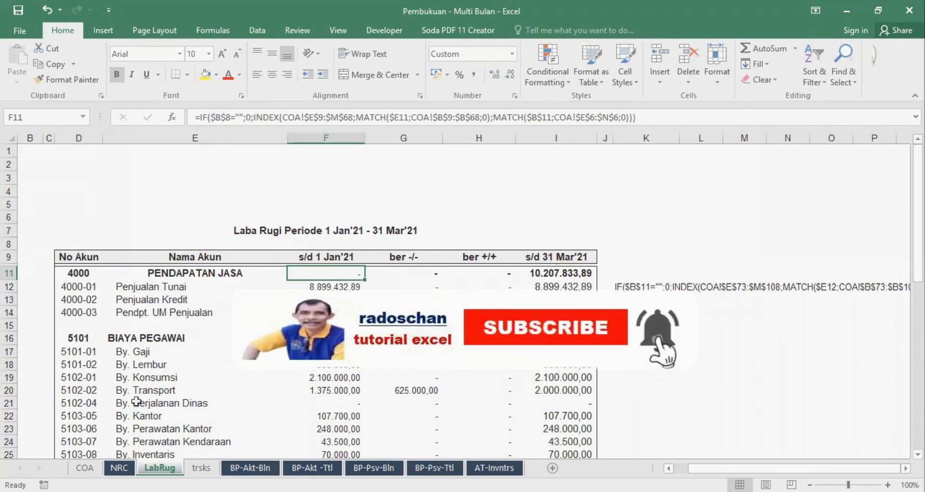
pyautogui.click(119, 467)
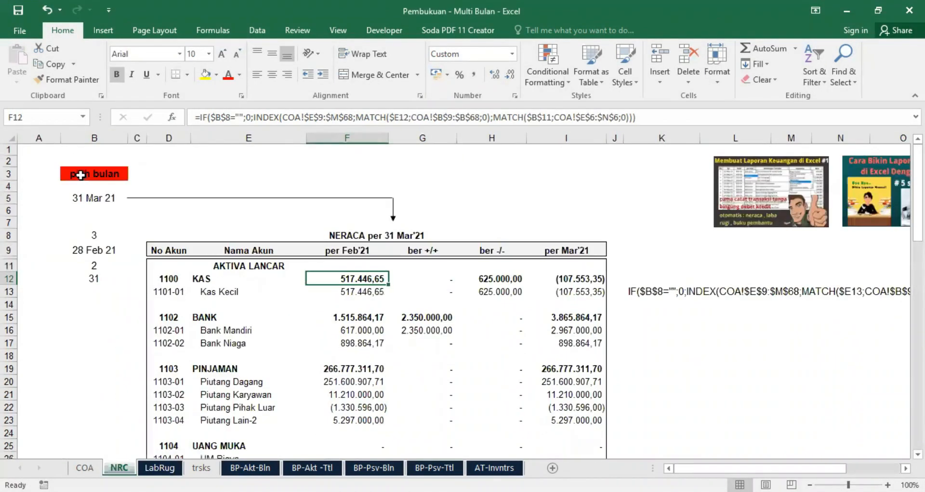
pyautogui.click(159, 468)
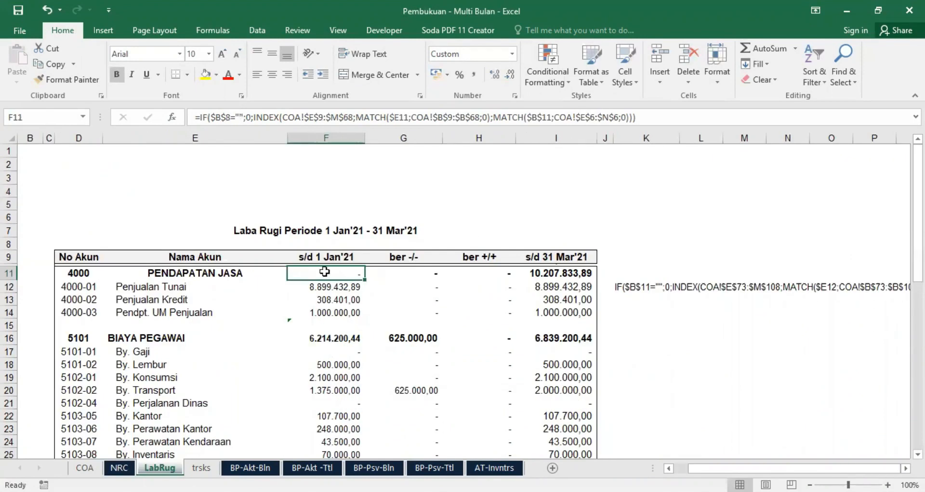
pyautogui.click(213, 113)
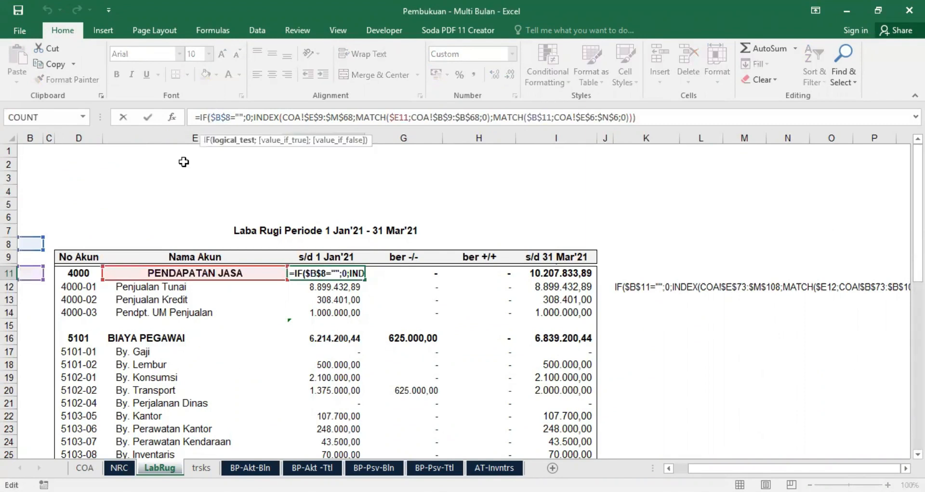
pyautogui.write('NRC')
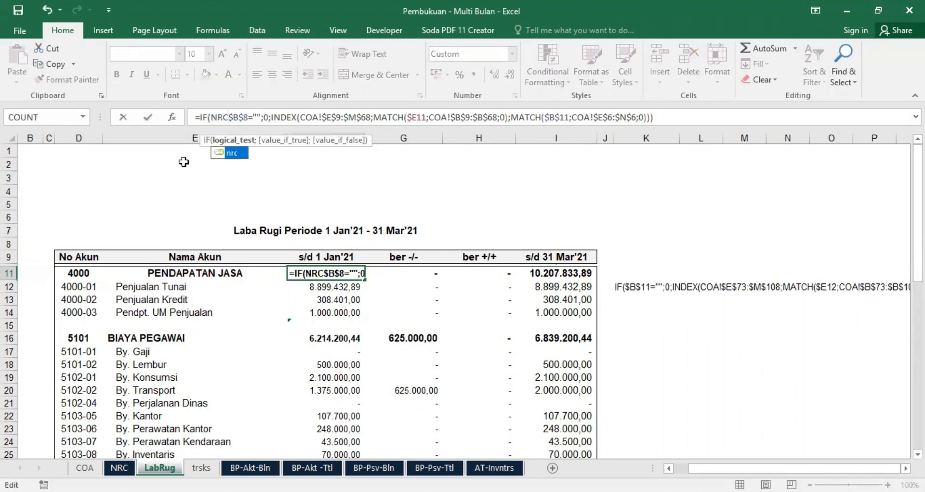
pyautogui.write('!')
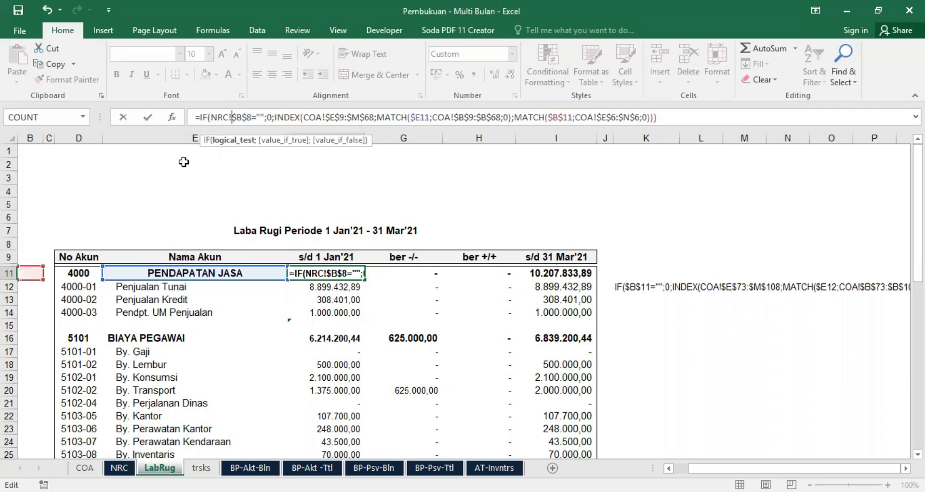
pyautogui.press('Return')
pyautogui.click(329, 271)
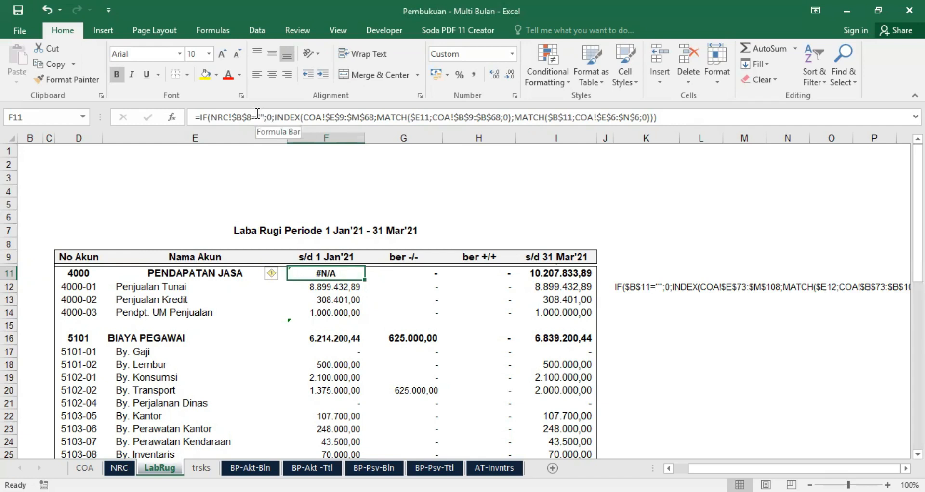
pyautogui.click(258, 114)
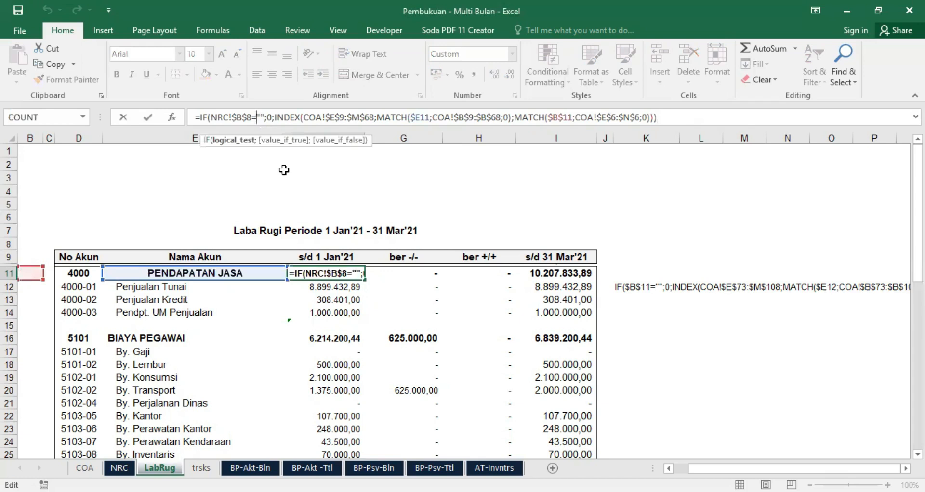
pyautogui.press('Escape')
pyautogui.click(326, 256)
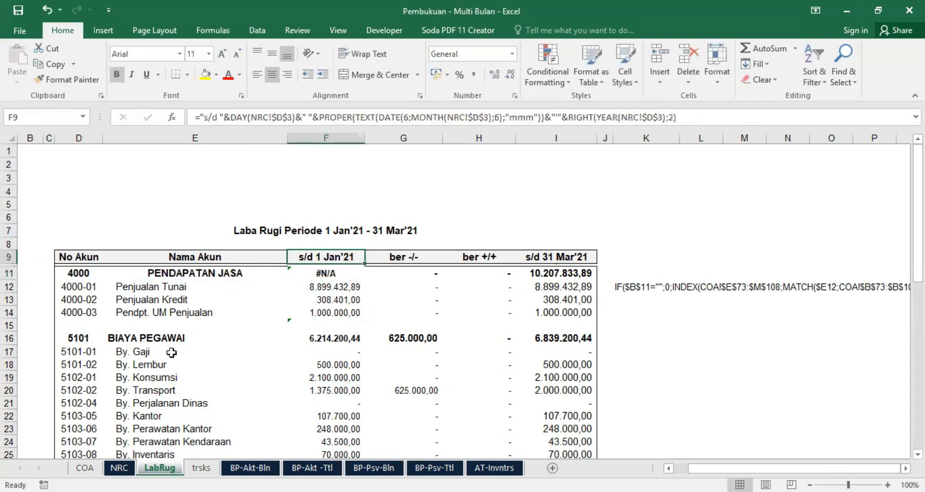
# Check the previous-month number in NRC's B11 and change the IF test in LabRug's F11 to NRC!$B$11=1.
pyautogui.click(119, 469)
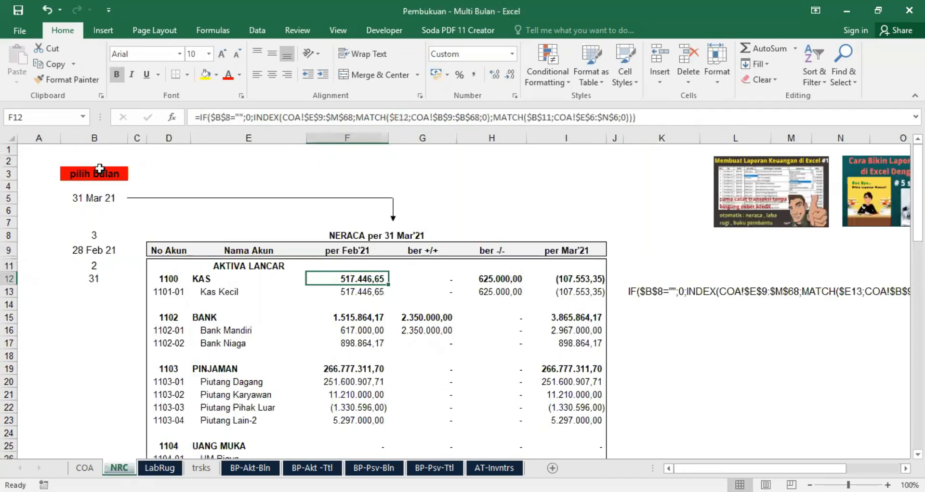
pyautogui.click(96, 267)
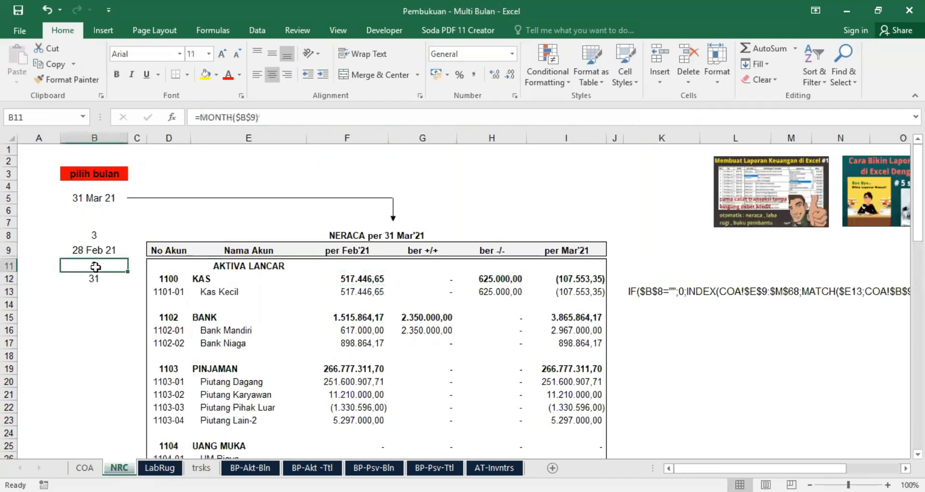
pyautogui.click(159, 468)
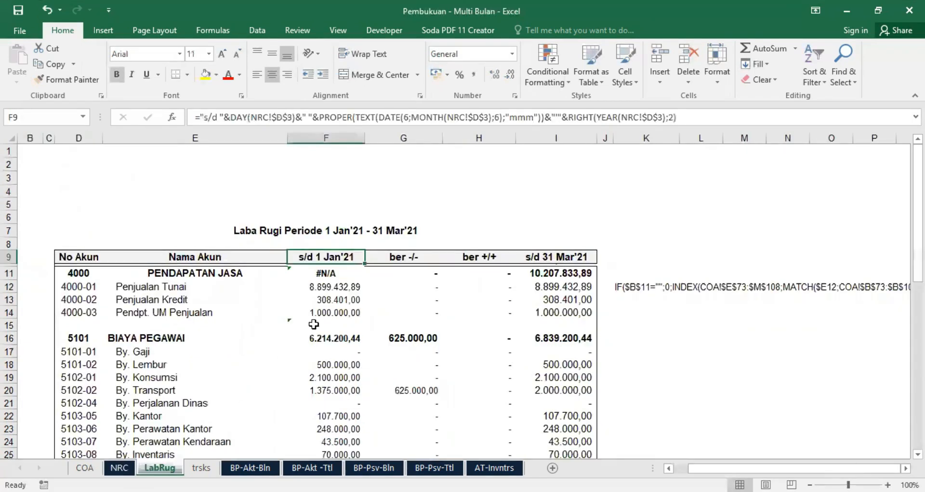
pyautogui.click(323, 275)
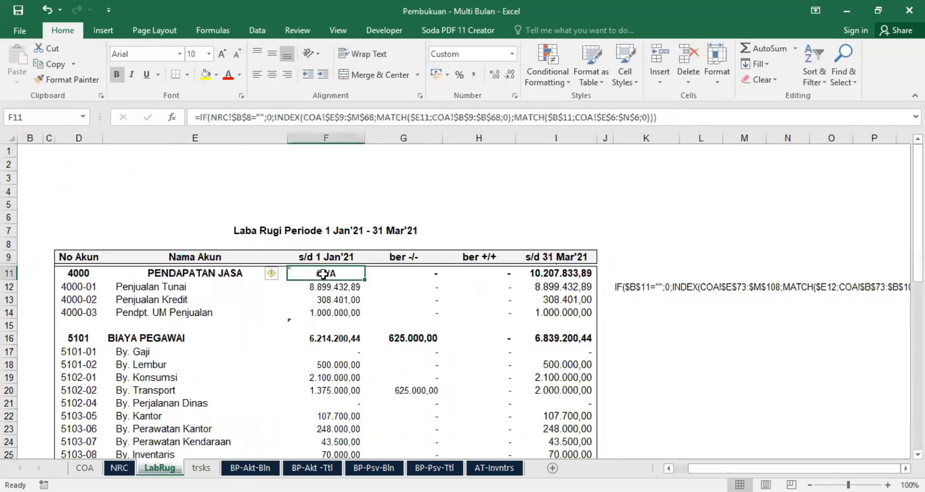
pyautogui.click(248, 111)
pyautogui.press('Delete')
pyautogui.write('11')
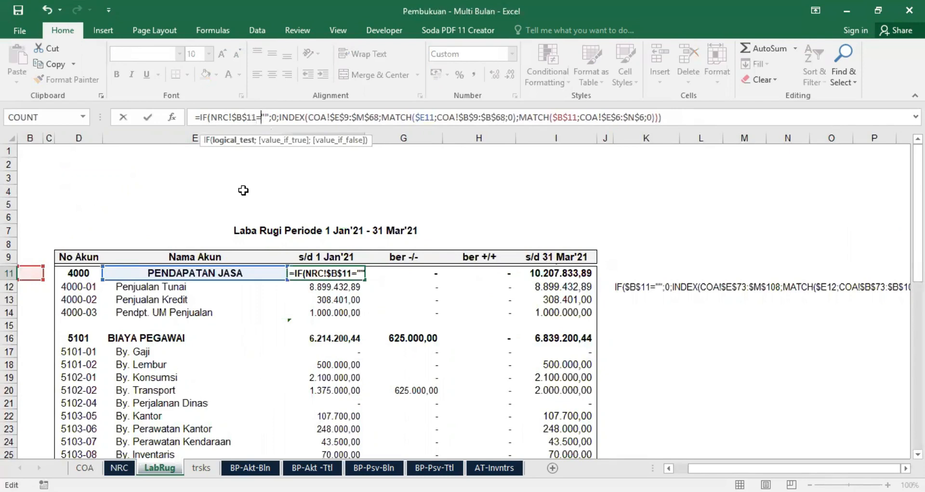
pyautogui.press('Delete')
pyautogui.press('Delete')
pyautogui.write('1')
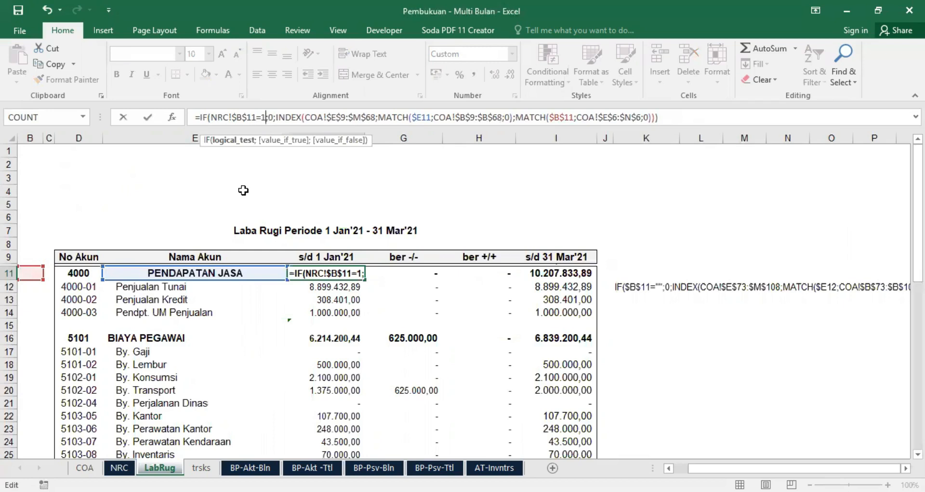
pyautogui.press('Return')
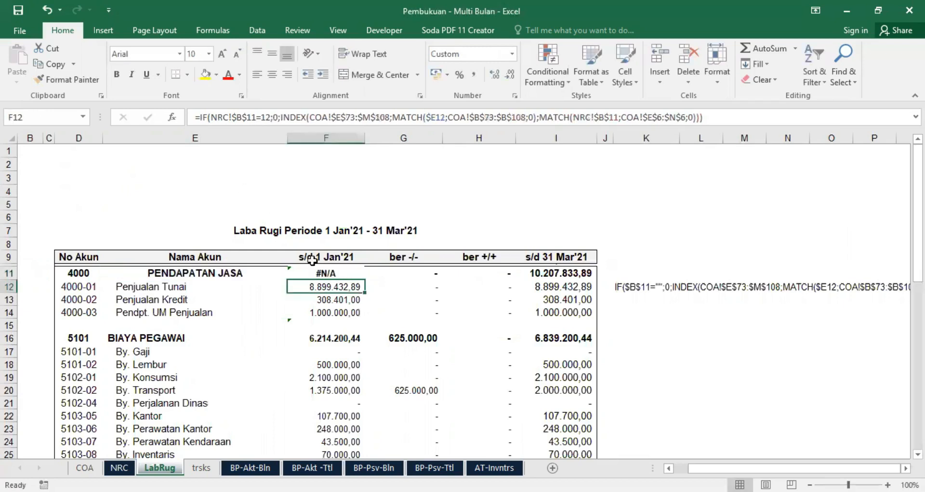
# Examine the COA sheet's income and expense accounts from PENDAPATAN JASA in row 73 down to By. Lainnya in row 108.
pyautogui.click(332, 276)
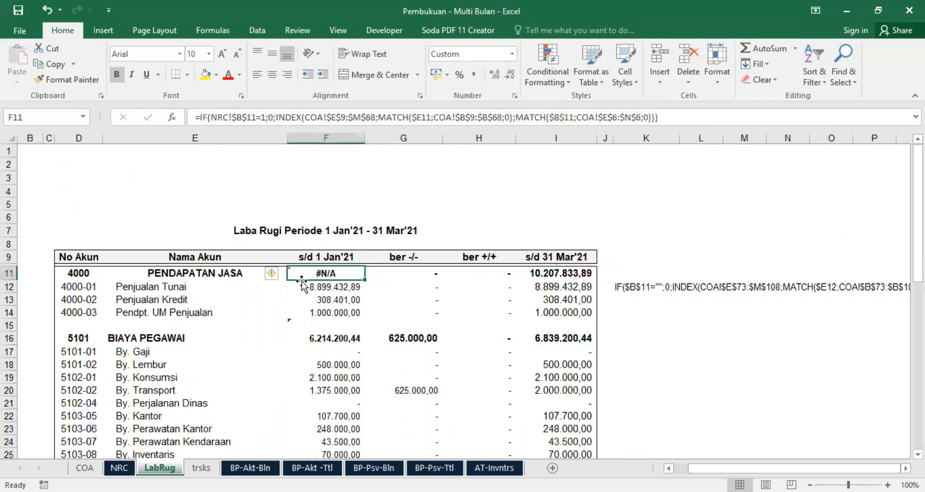
pyautogui.click(119, 468)
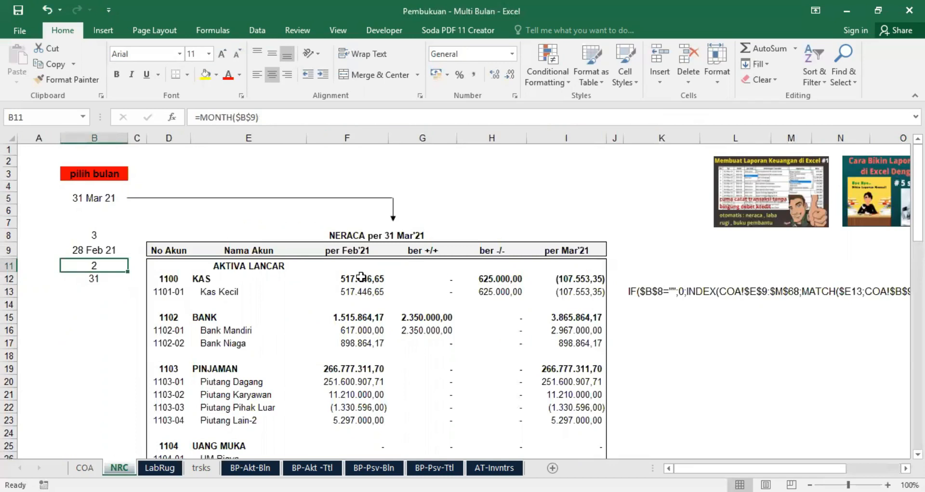
pyautogui.click(160, 468)
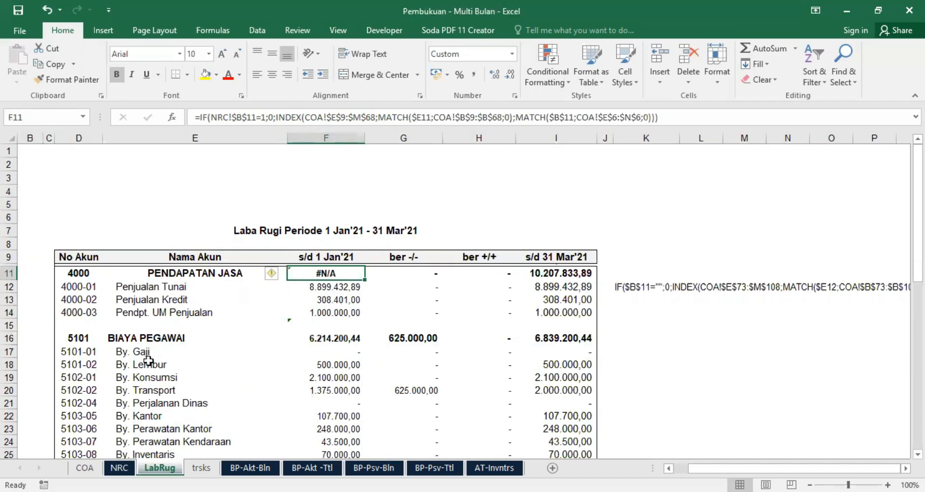
pyautogui.click(84, 469)
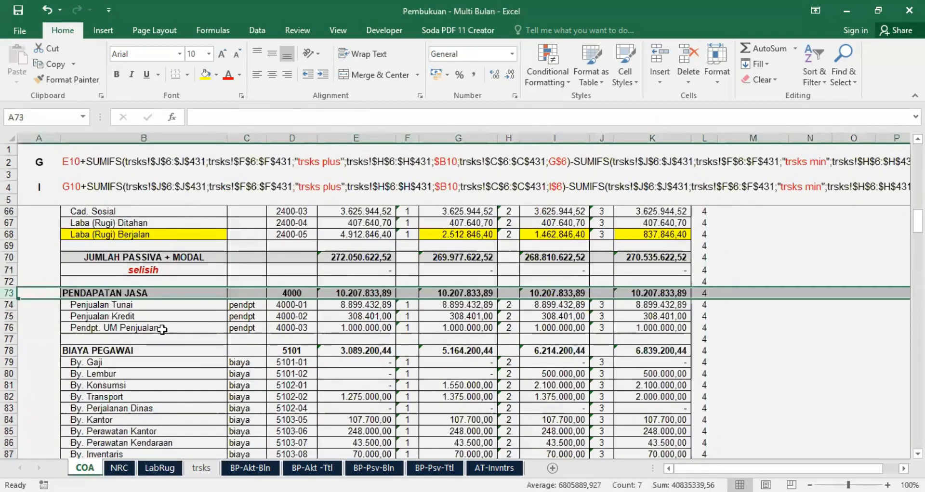
pyautogui.click(9, 293)
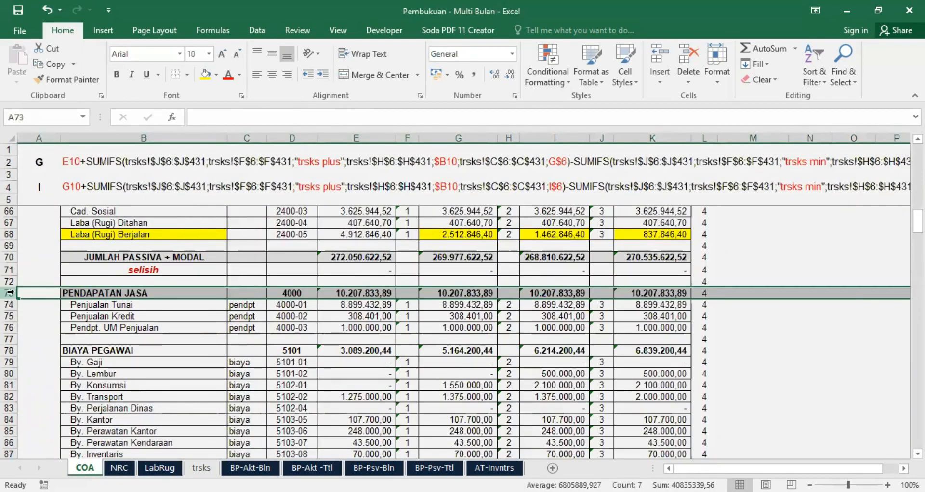
pyautogui.scroll(-7, 89, 319)
pyautogui.scroll(-3, 88, 318)
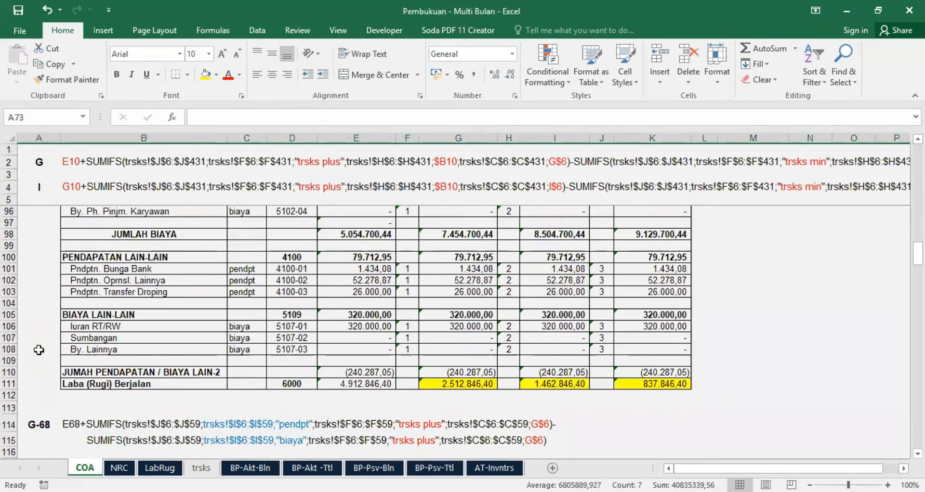
# Change the INDEX range in LabRug's F11 formula to COA!$E$73:$M$108.
pyautogui.scroll(12, 249, 327)
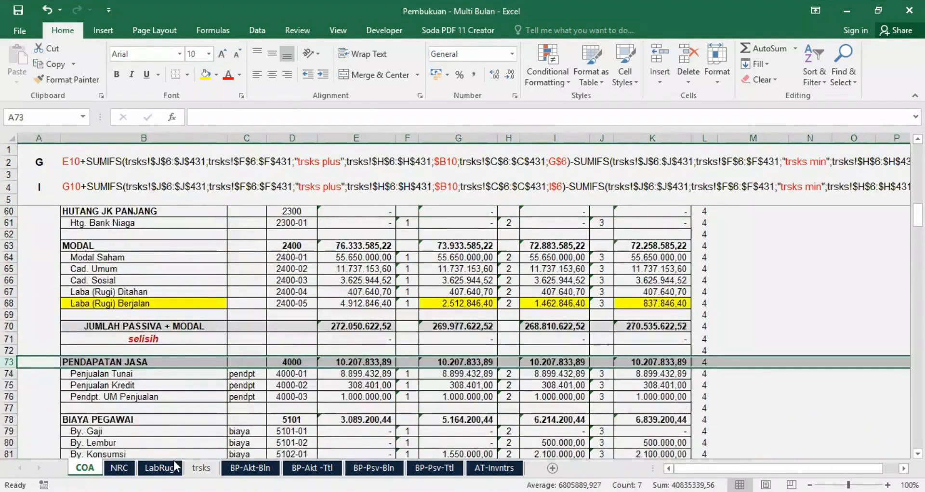
pyautogui.click(159, 468)
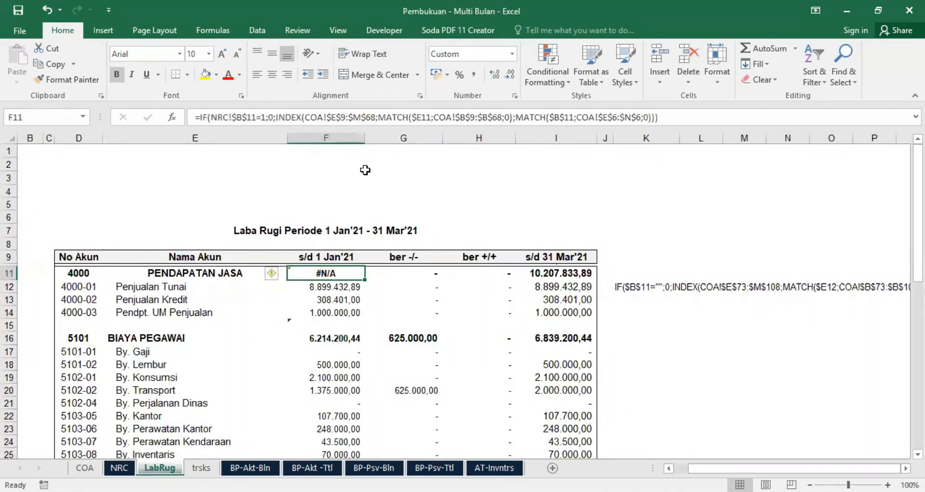
pyautogui.click(341, 118)
pyautogui.write('7')
pyautogui.press('Delete')
pyautogui.write('3')
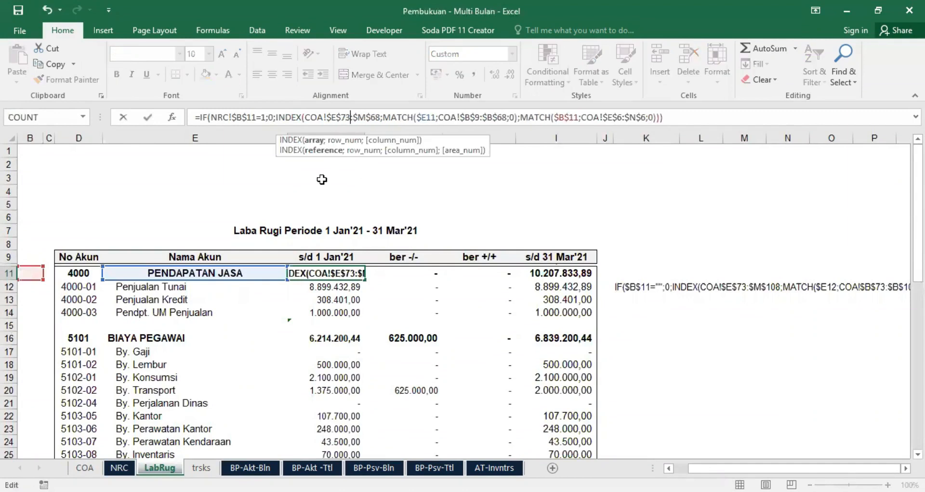
pyautogui.press('Right')
pyautogui.press('Right')
pyautogui.press('Right')
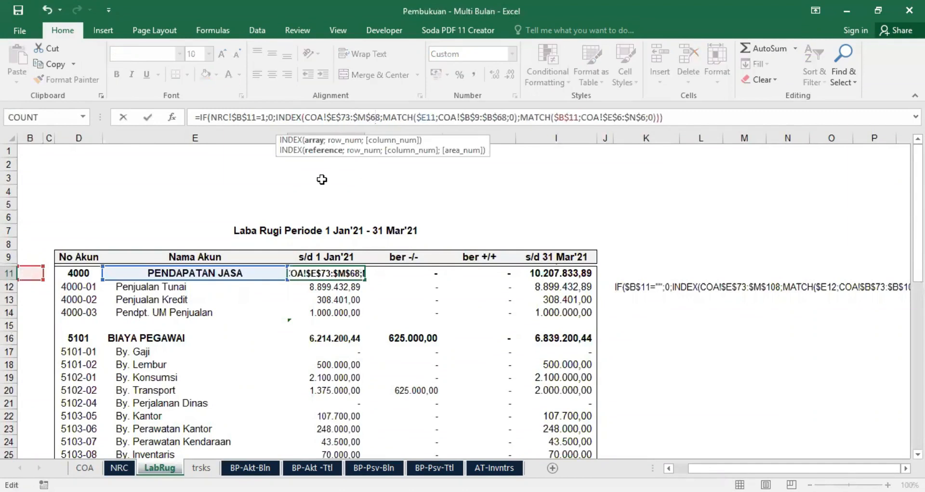
pyautogui.write('108')
pyautogui.press('Delete')
pyautogui.press('Delete')
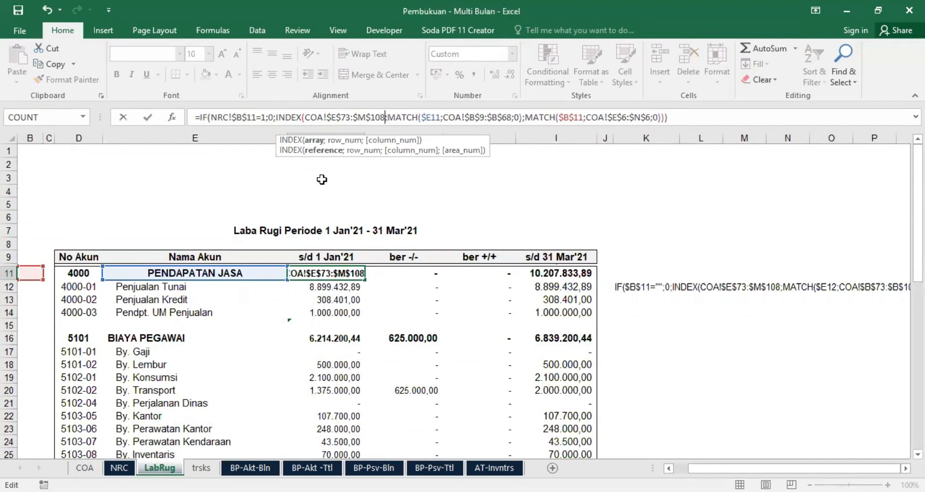
# Change the account-name MATCH range in LabRug's F11 formula to COA!$B$73:$B$108 and commit the formula.
pyautogui.press('Right')
pyautogui.press('Right')
pyautogui.press('Right')
pyautogui.press('Right')
pyautogui.press('Right')
pyautogui.press('Right')
pyautogui.press('Right')
pyautogui.press('Right')
pyautogui.press('Right')
pyautogui.press('Right')
pyautogui.press('Right')
pyautogui.press('Right')
pyautogui.press('Right')
pyautogui.press('Right')
pyautogui.press('Right')
pyautogui.press('Right')
pyautogui.press('Right')
pyautogui.press('Right')
pyautogui.press('Right')
pyautogui.press('Right')
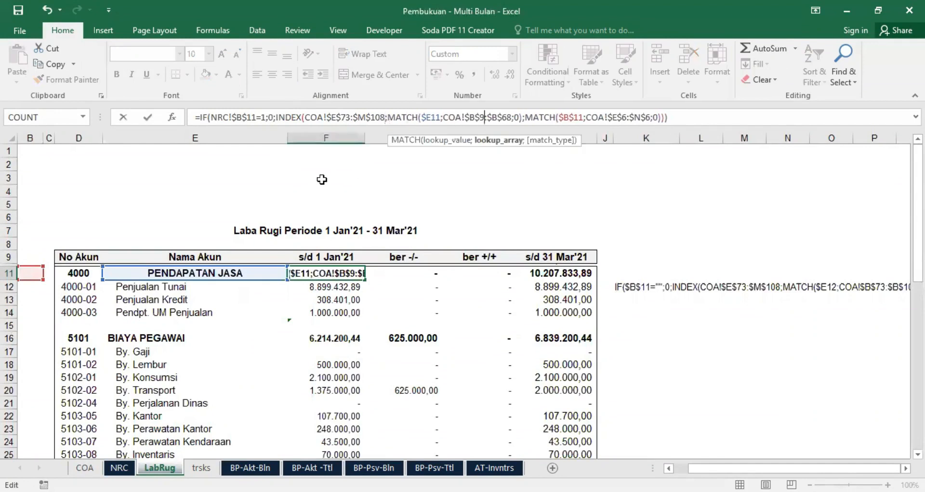
pyautogui.press('BackSpace')
pyautogui.write('73')
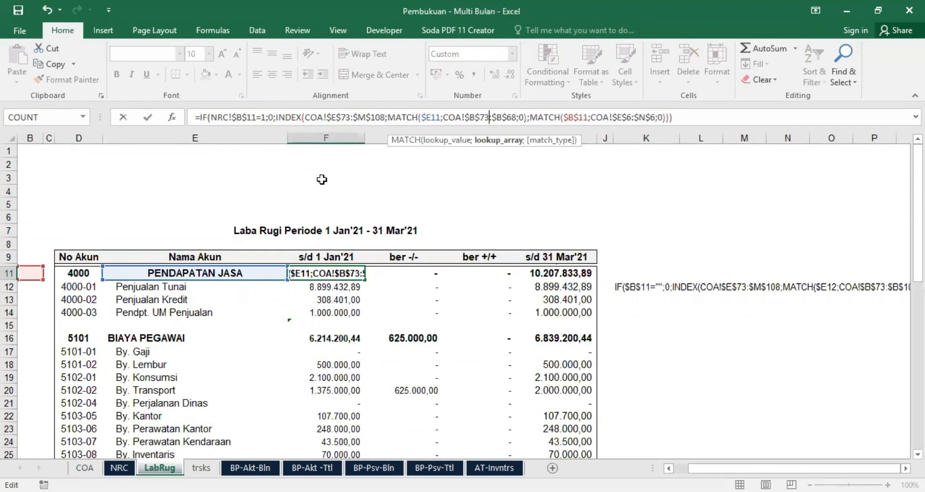
pyautogui.press('Right')
pyautogui.press('Right')
pyautogui.press('Right')
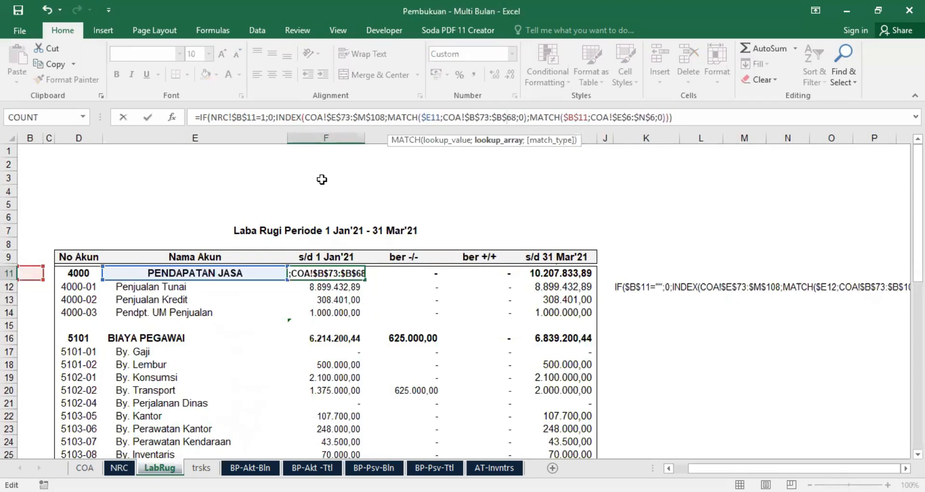
pyautogui.press('Delete')
pyautogui.press('Delete')
pyautogui.write('108')
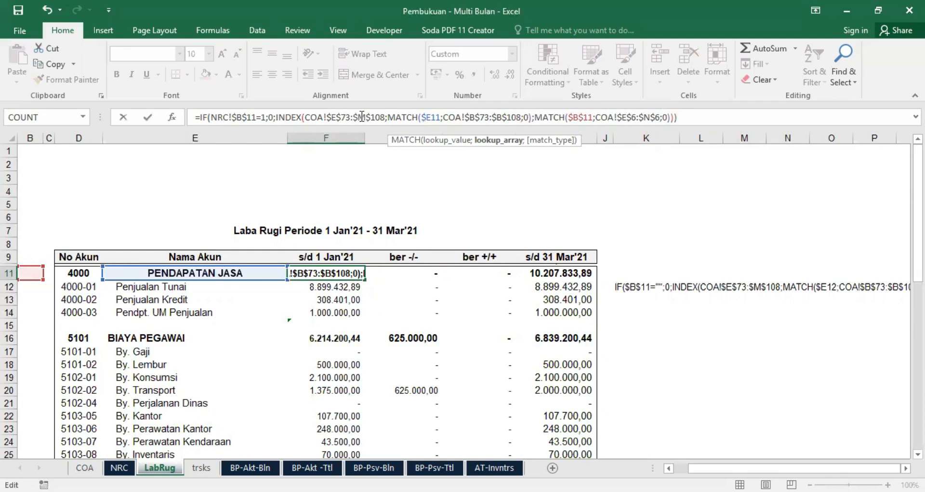
pyautogui.press('Return')
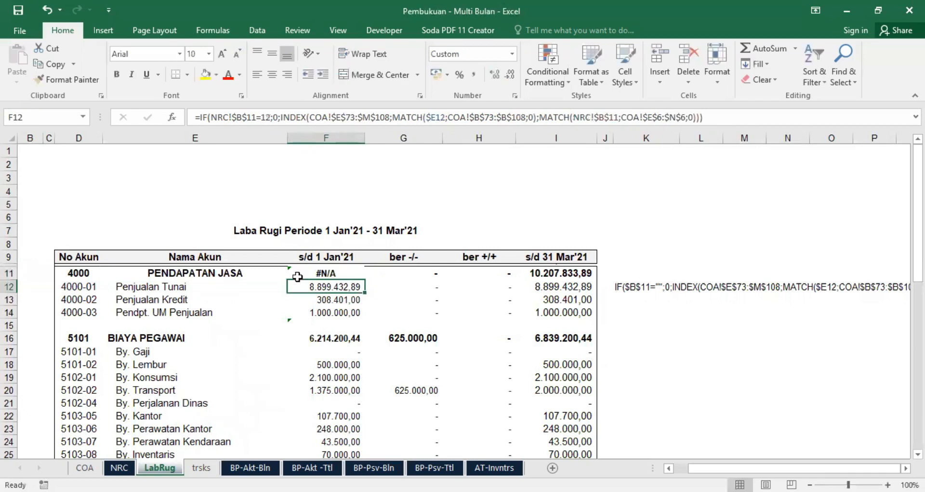
# Check the COA rows and NRC's previous-month cell, and point the second MATCH lookup in LabRug's F11 to NRC!$B$11.
pyautogui.click(349, 270)
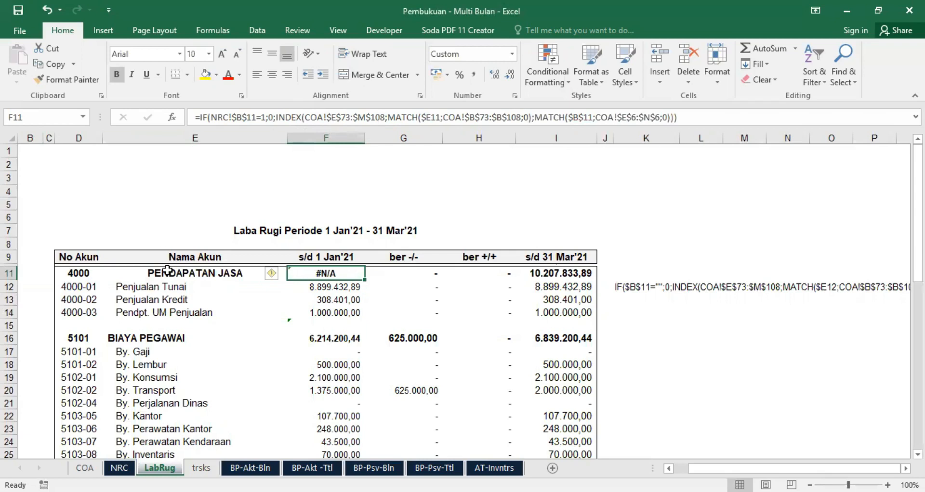
pyautogui.click(82, 468)
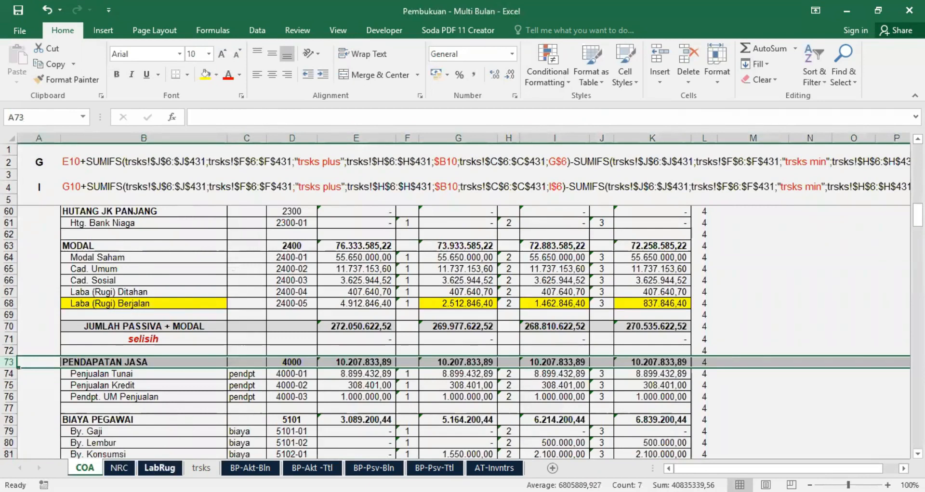
pyautogui.click(159, 468)
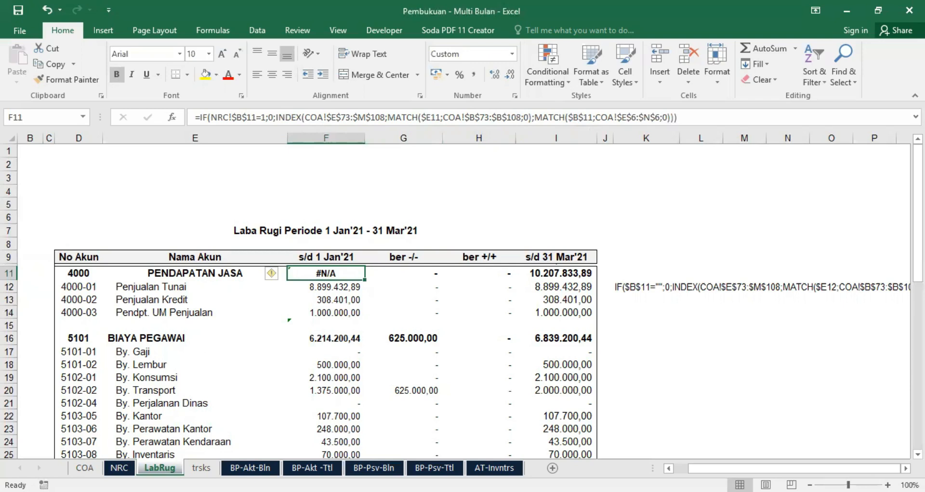
pyautogui.click(119, 468)
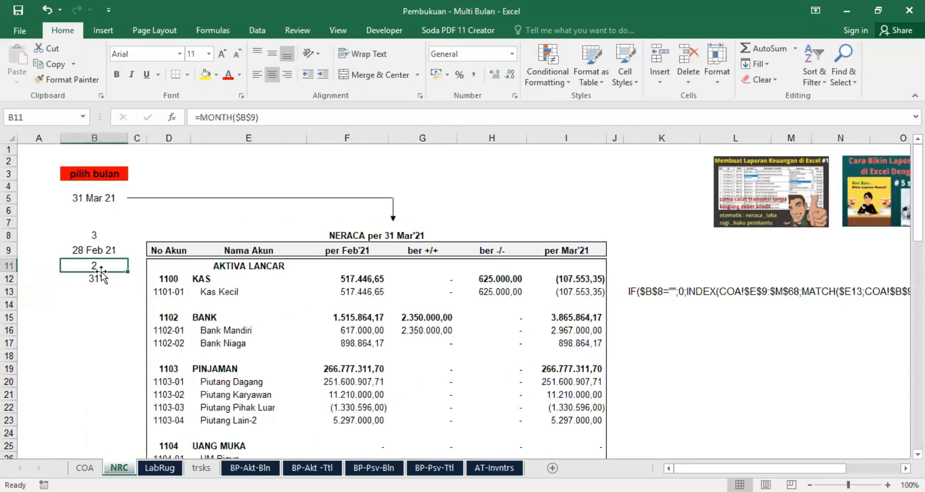
pyautogui.hotkey('ctrl', 'pagedown')
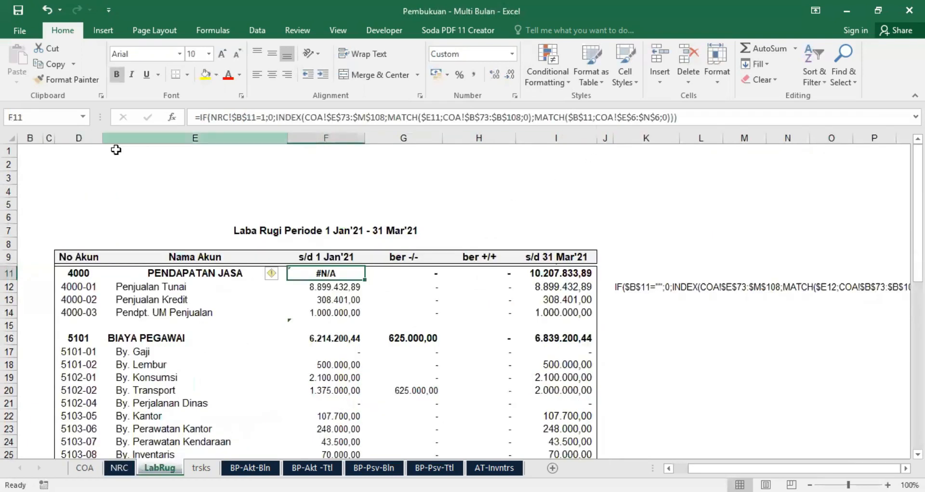
pyautogui.click(570, 118)
pyautogui.press('Left')
pyautogui.press('Left')
pyautogui.press('Left')
pyautogui.press('Left')
pyautogui.press('Left')
pyautogui.press('Left')
pyautogui.press('Left')
pyautogui.press('Left')
pyautogui.press('Left')
pyautogui.press('Left')
pyautogui.press('Left')
pyautogui.press('Left')
pyautogui.press('Left')
pyautogui.press('Left')
pyautogui.press('Left')
pyautogui.press('Left')
pyautogui.press('Left')
pyautogui.press('Left')
pyautogui.press('Left')
pyautogui.press('Left')
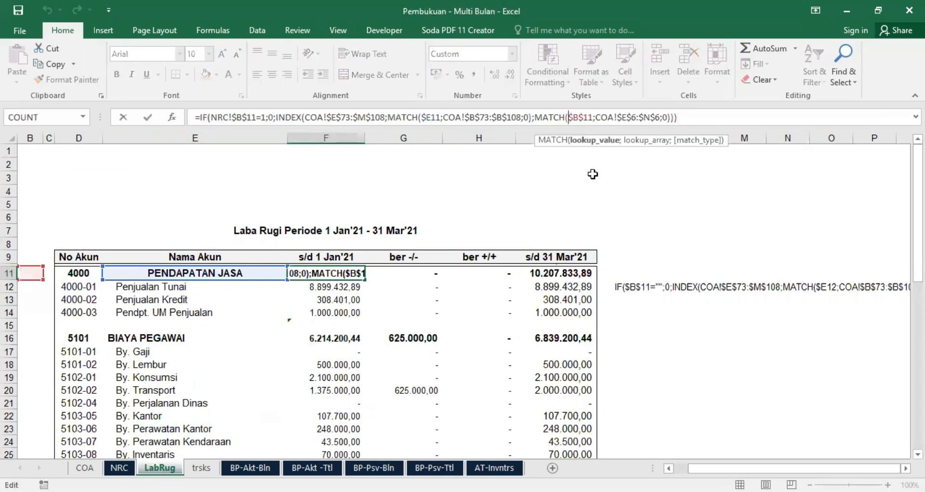
pyautogui.write('NRC!')
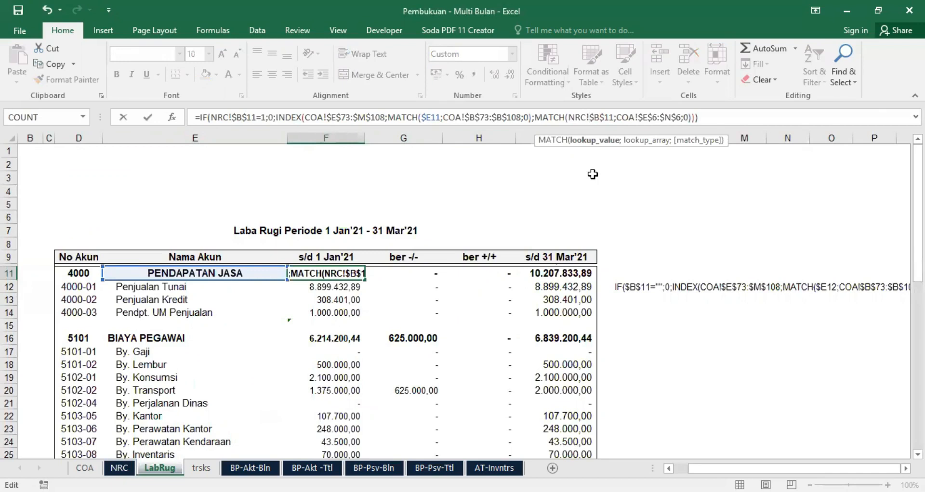
pyautogui.press('Return')
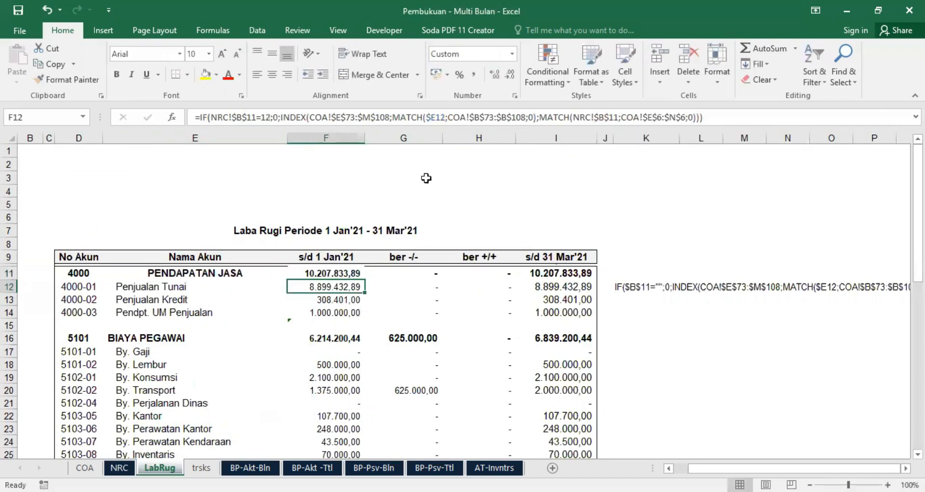
# Review LabRug's F11 against the selected month in NRC's B5 and the previous-month number in B11.
pyautogui.click(349, 273)
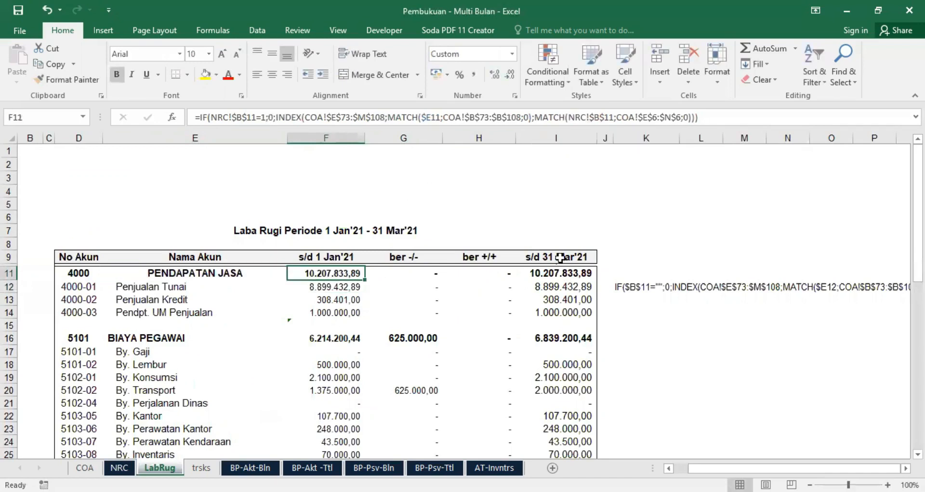
pyautogui.click(118, 468)
pyautogui.click(93, 197)
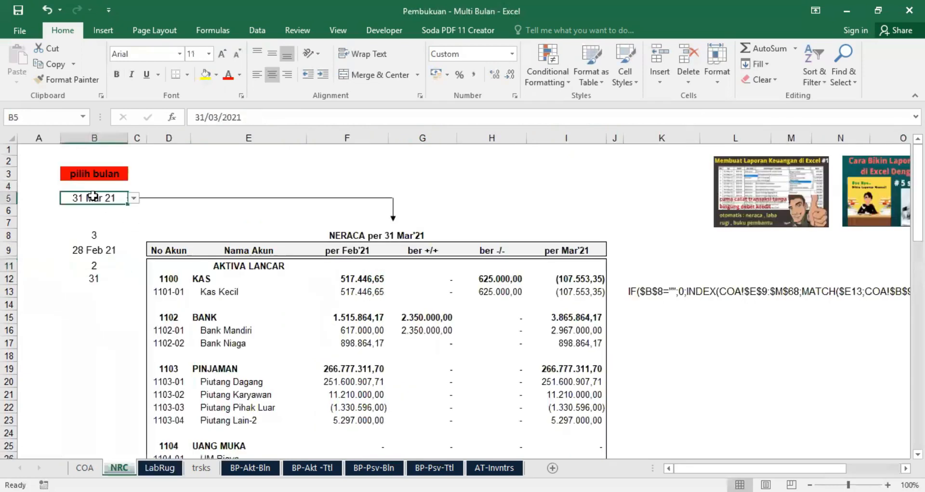
pyautogui.click(94, 265)
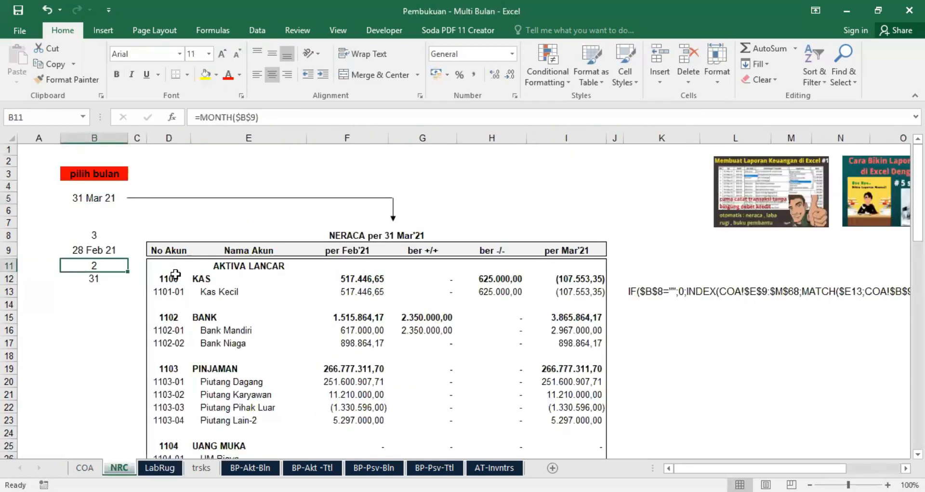
# Freeze the COA sheet's rows above row 8 to keep the month numbers and column headers in view.
pyautogui.click(85, 468)
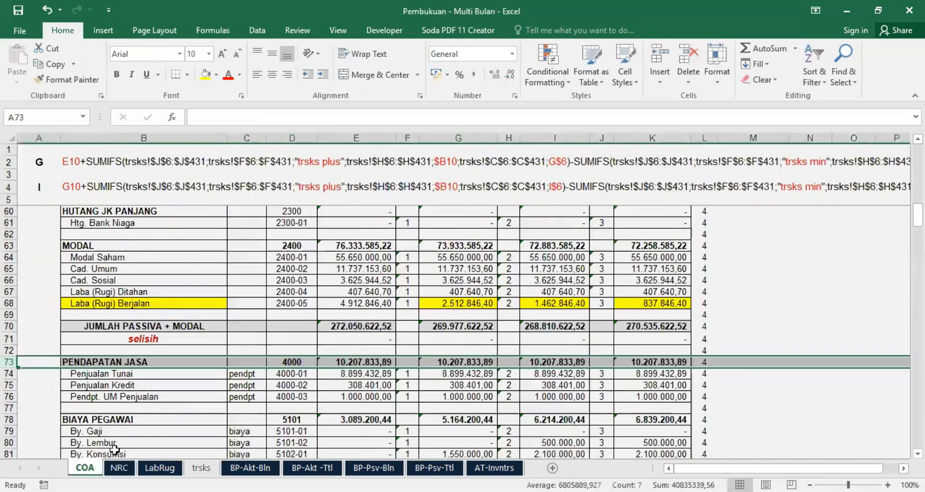
pyautogui.scroll(9, 519, 260)
pyautogui.scroll(5, 519, 259)
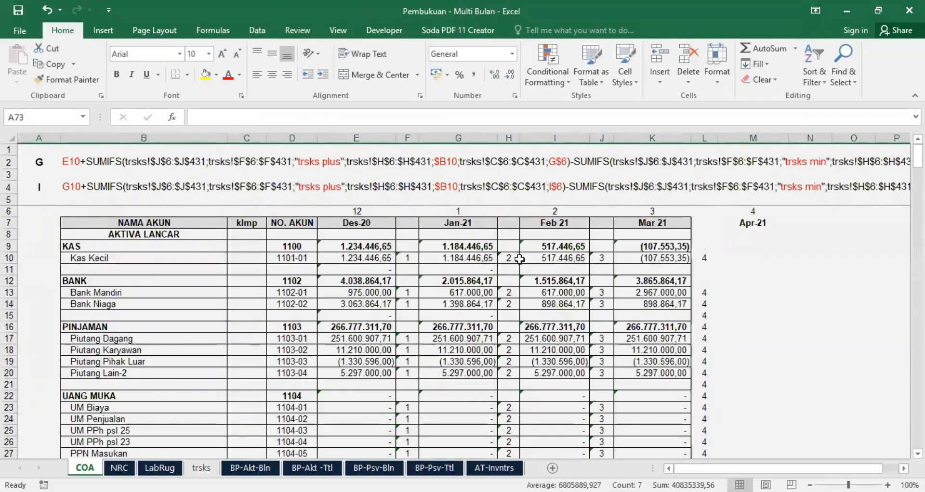
pyautogui.click(7, 236)
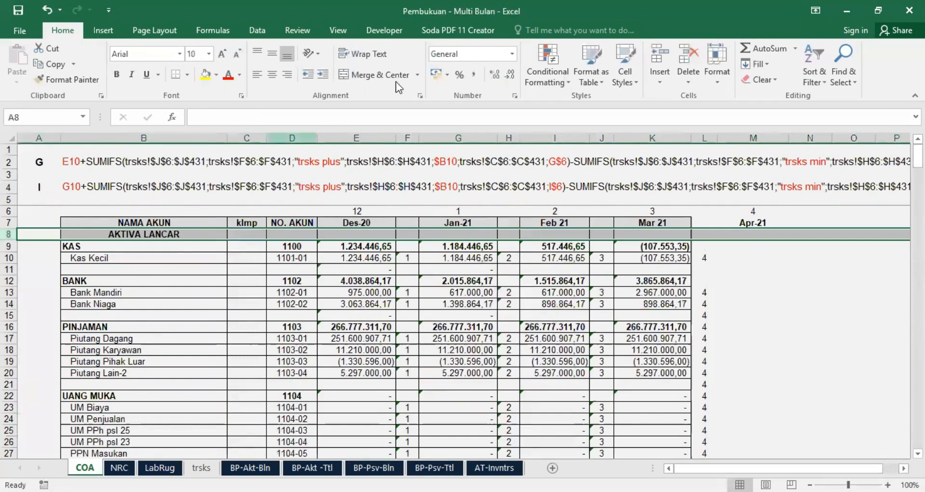
pyautogui.click(339, 31)
pyautogui.click(549, 315)
# Check the Feb 21 balance of PENDAPATAN JASA in I73 on the COA sheet.
pyautogui.scroll(-12, 547, 332)
pyautogui.scroll(-7, 547, 331)
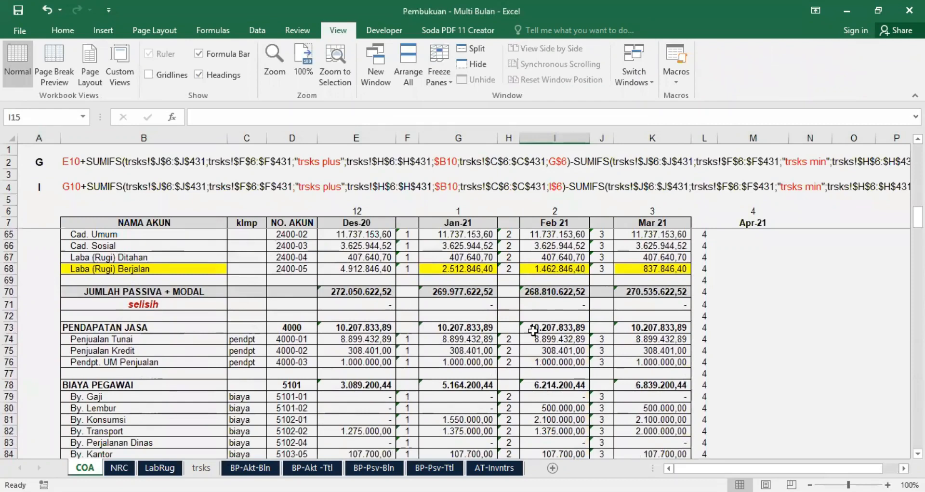
pyautogui.click(561, 329)
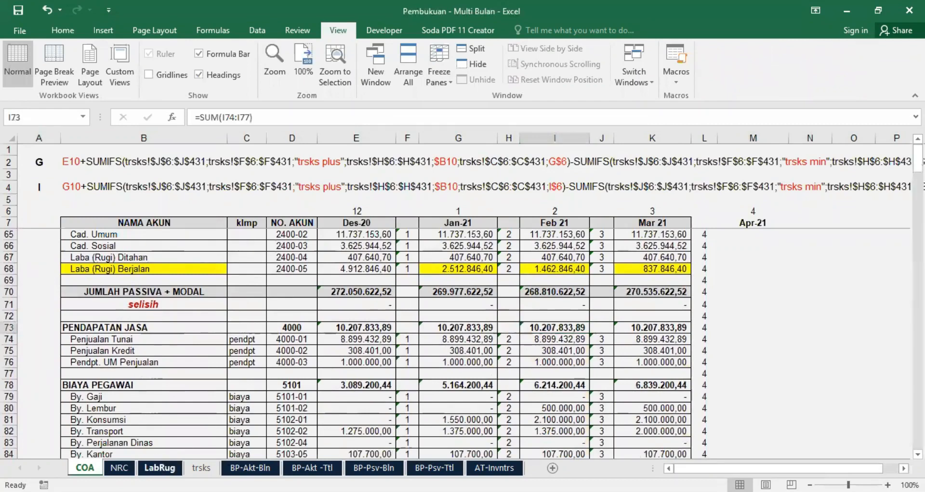
# Fill LabRug's F11 formula down to F14 and remove the bold formatting from F12:F14.
pyautogui.click(160, 468)
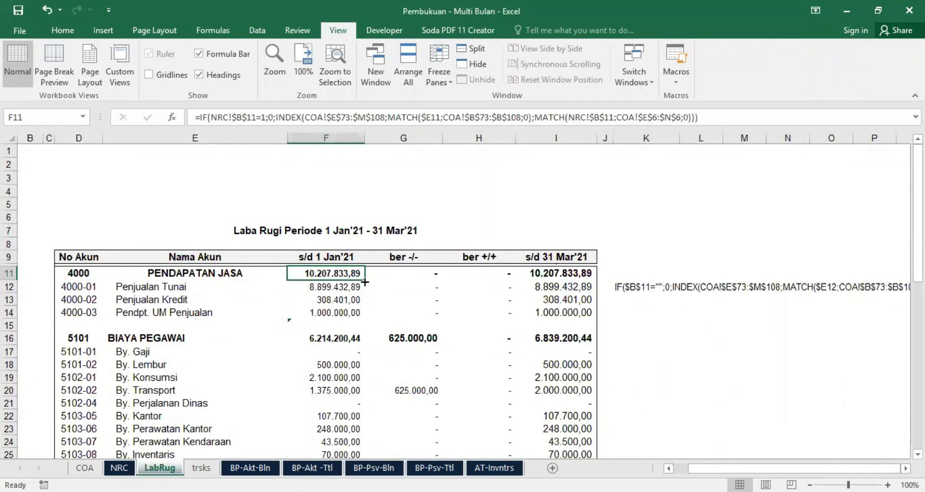
pyautogui.moveTo(365, 283); pyautogui.dragTo(374, 316)
pyautogui.moveTo(331, 283); pyautogui.dragTo(331, 312)
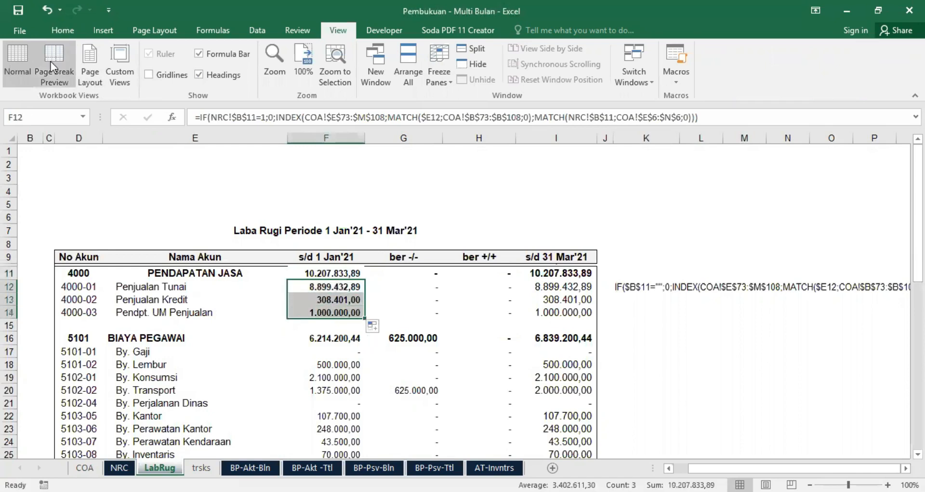
pyautogui.click(63, 30)
pyautogui.click(117, 75)
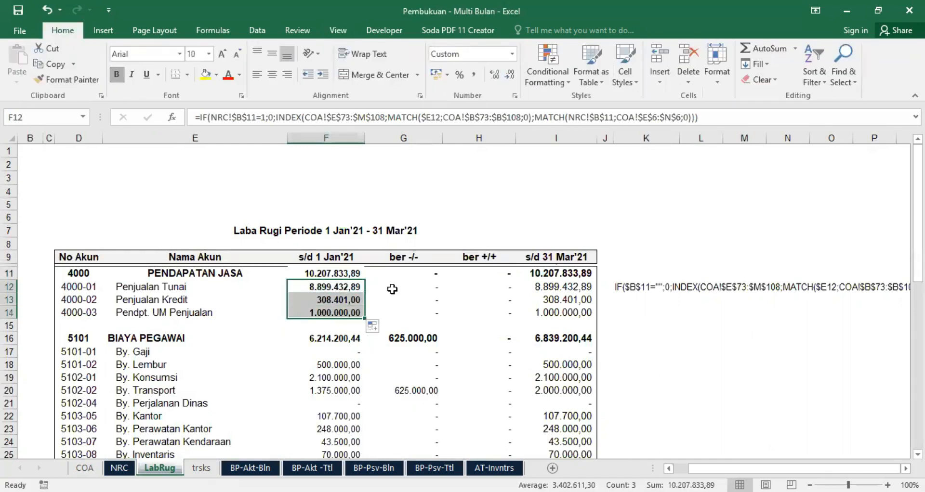
# Compare LabRug's opening balances in F12:F14 with the Feb 21 values in I74:I76 on the COA sheet.
pyautogui.click(409, 288)
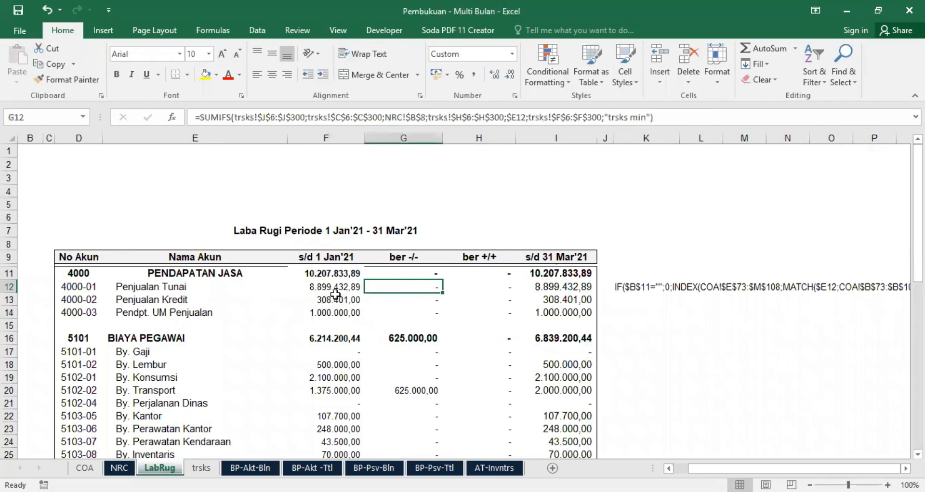
pyautogui.click(85, 468)
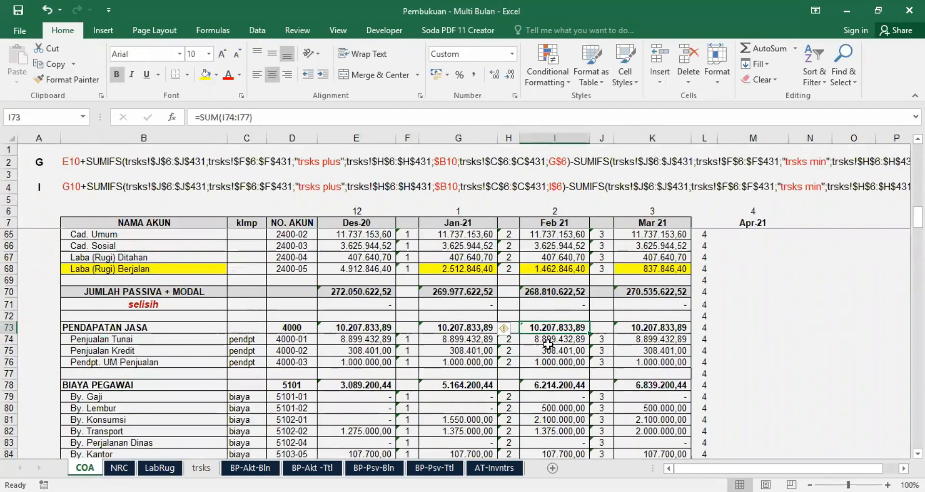
pyautogui.click(548, 344)
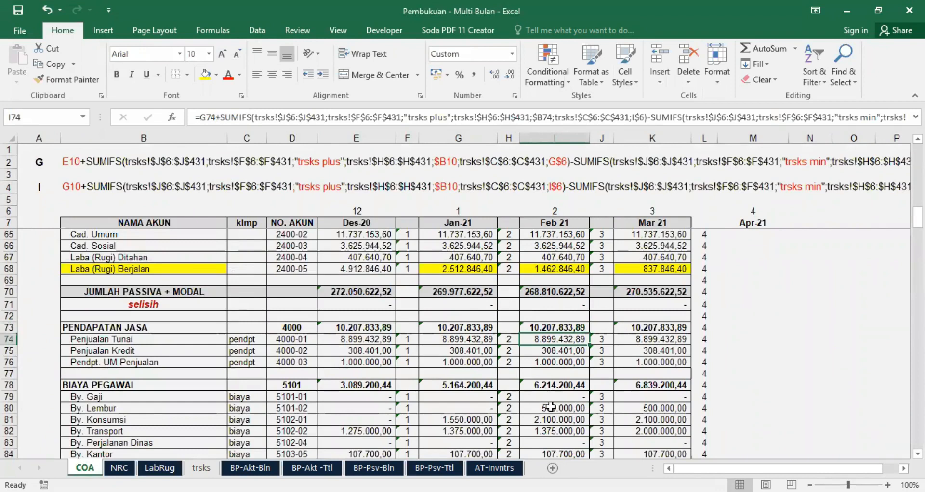
pyautogui.click(552, 366)
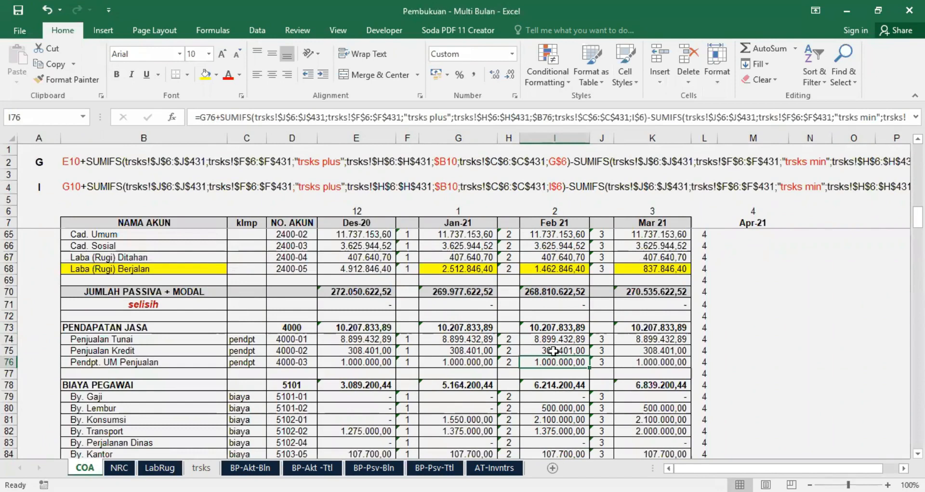
pyautogui.click(171, 467)
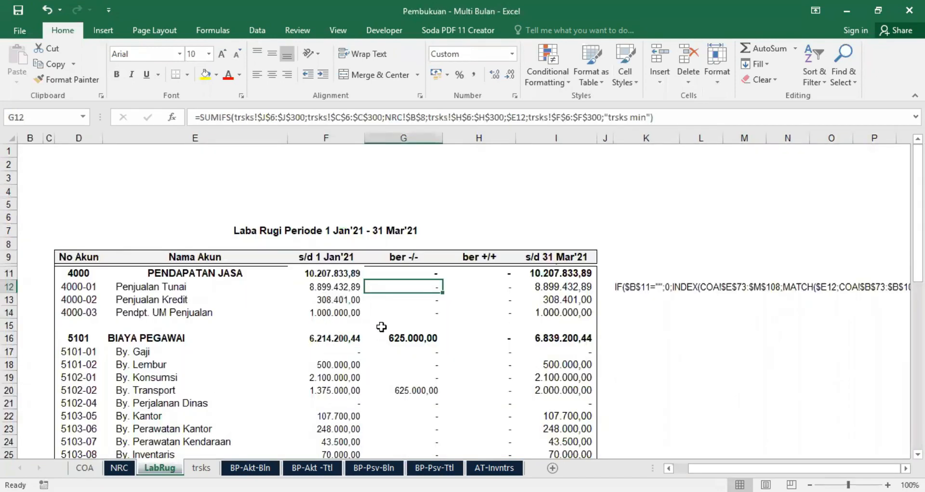
pyautogui.click(323, 311)
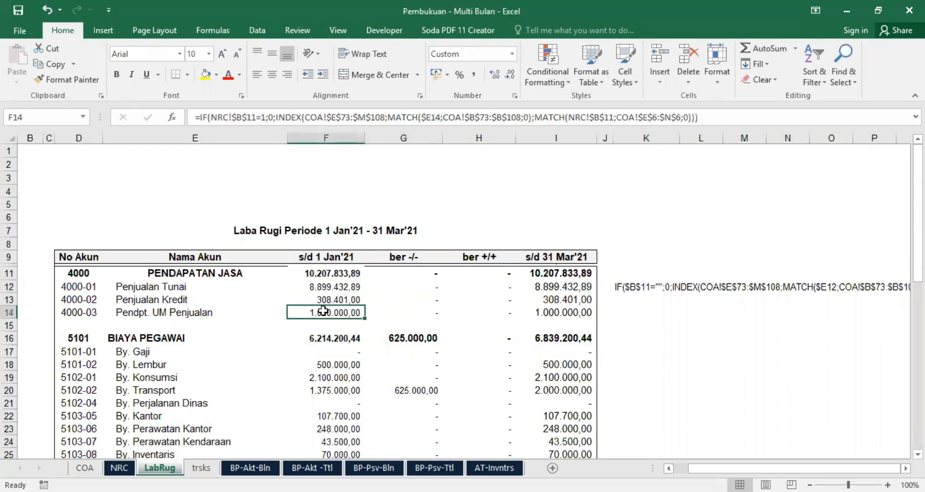
# Copy the opening-balance formula from F14 on the LabRug sheet into F16, the BIAYA PEGAWAI row.
pyautogui.rightClick(323, 310)
pyautogui.click(397, 48)
pyautogui.click(338, 333)
pyautogui.press('Return')
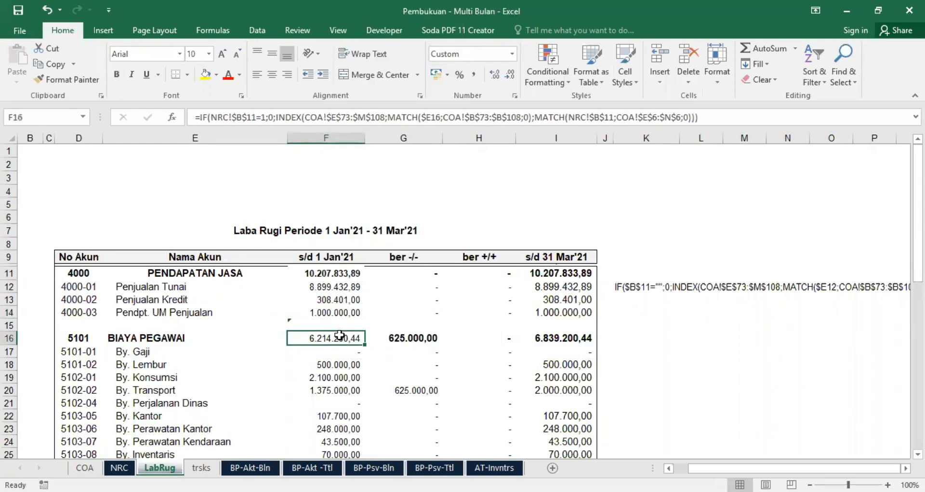
# Fill LabRug's F16 formula down to F34 and clear the blank separator cell F29.
pyautogui.scroll(-3, 362, 350)
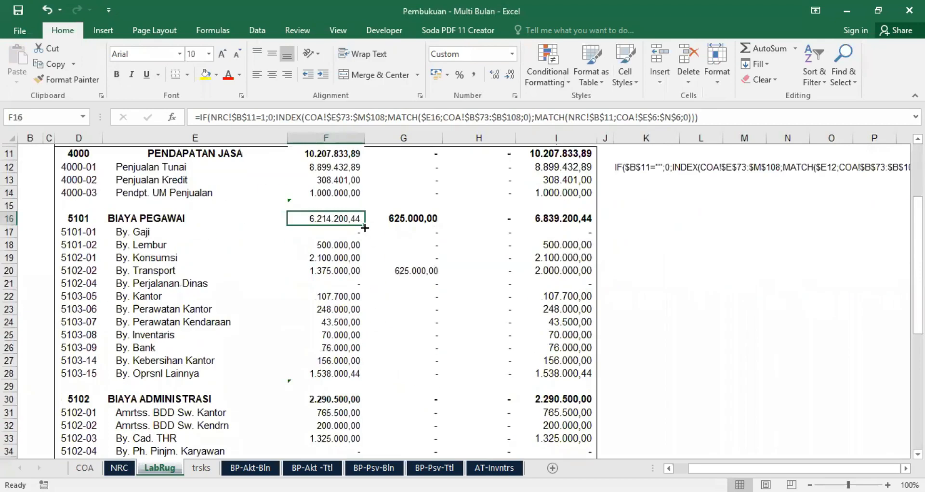
pyautogui.moveTo(366, 227); pyautogui.dragTo(378, 361)
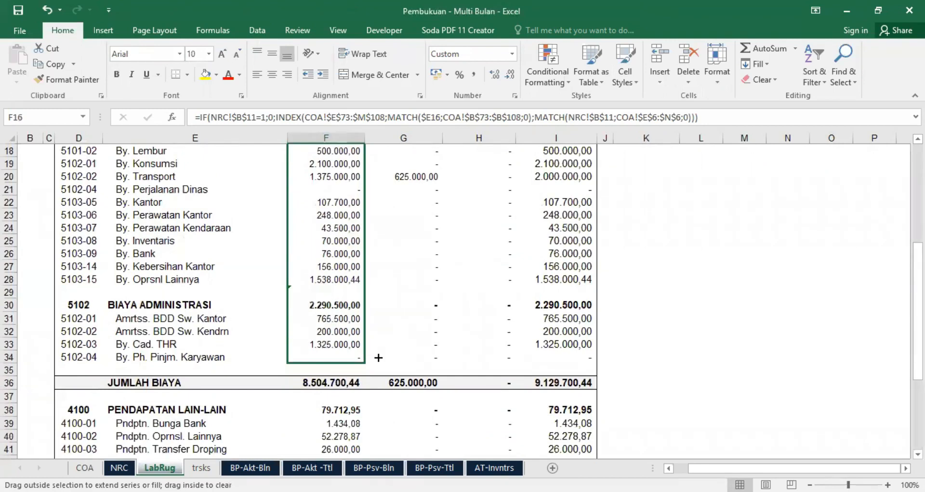
pyautogui.moveTo(378, 358); pyautogui.dragTo(378, 358)
pyautogui.click(332, 293)
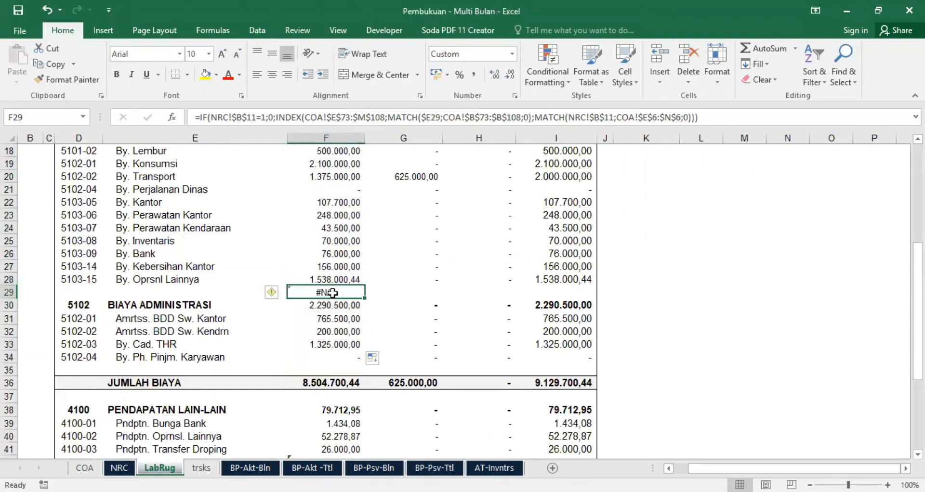
# Make the opening balances of BIAYA PEGAWAI in F16 and BIAYA ADMINISTRASI in F30 bold.
pyautogui.scroll(4, 419, 284)
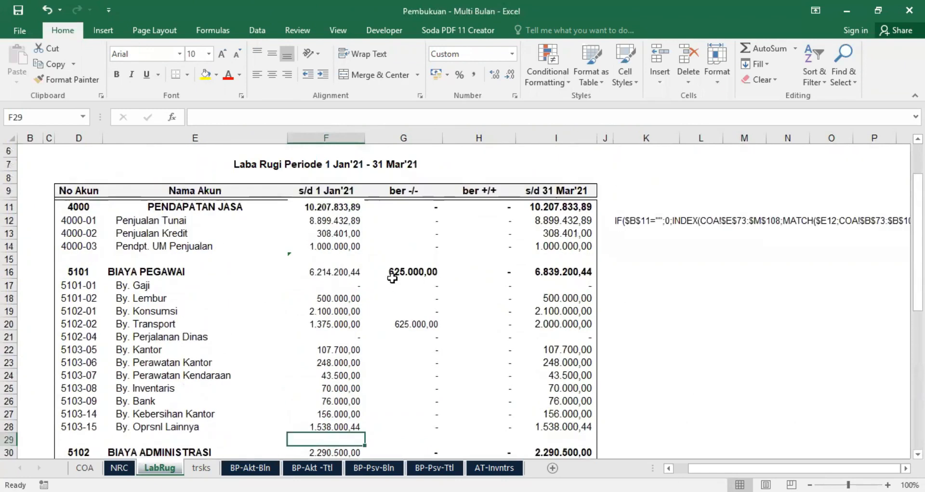
pyautogui.click(329, 269)
pyautogui.click(116, 75)
pyautogui.scroll(-3, 290, 299)
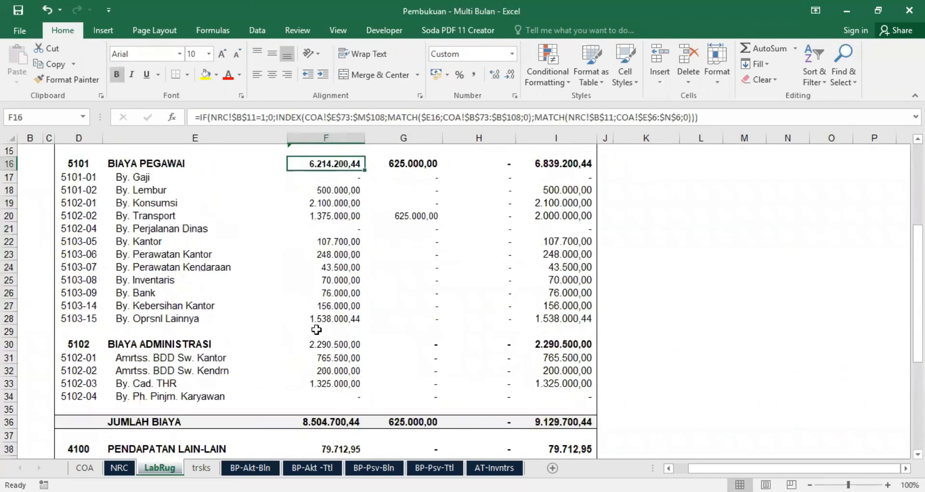
pyautogui.click(322, 342)
pyautogui.click(116, 74)
# Copy the formula from LabRug's F30 into F38, the PENDAPATAN LAIN-LAIN row.
pyautogui.scroll(-4, 399, 268)
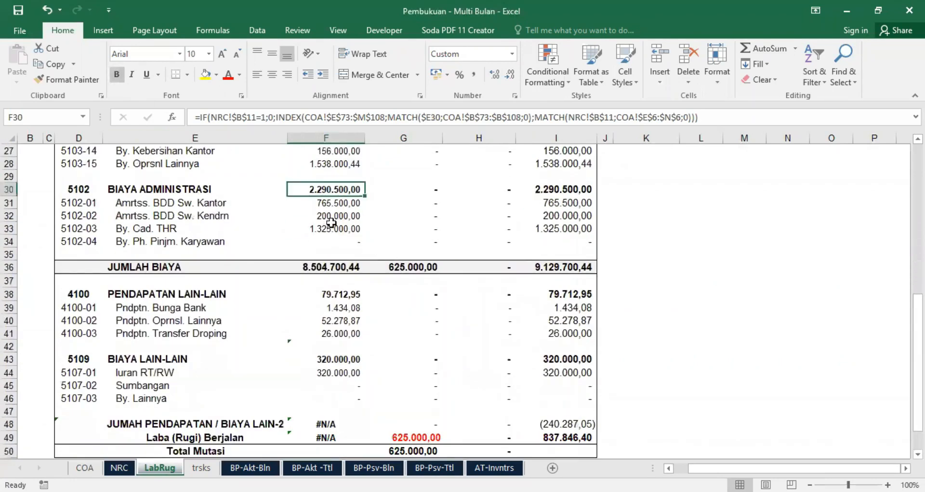
pyautogui.click(338, 292)
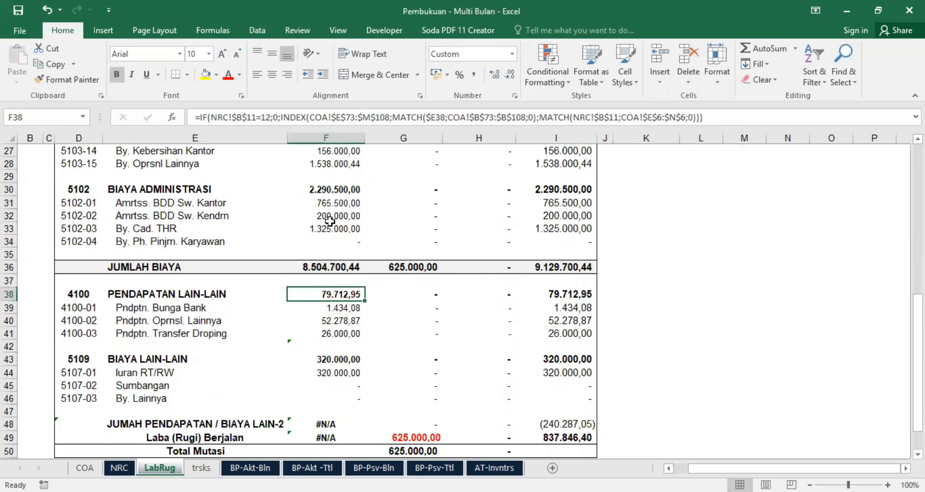
pyautogui.click(342, 187)
pyautogui.rightClick(391, 208)
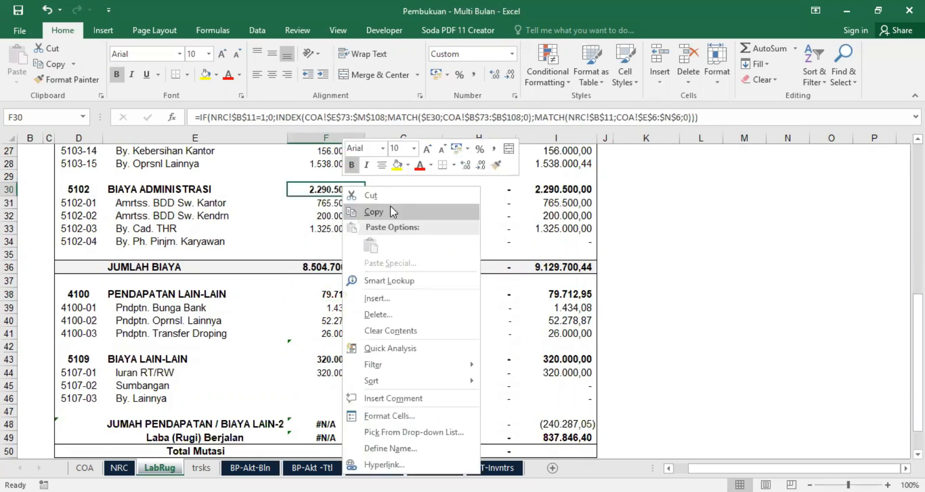
pyautogui.click(412, 211)
pyautogui.click(336, 292)
pyautogui.press('Return')
# Fill LabRug's F38 formula down to F49 and clear the blank separator cell F42.
pyautogui.moveTo(365, 300); pyautogui.dragTo(361, 440)
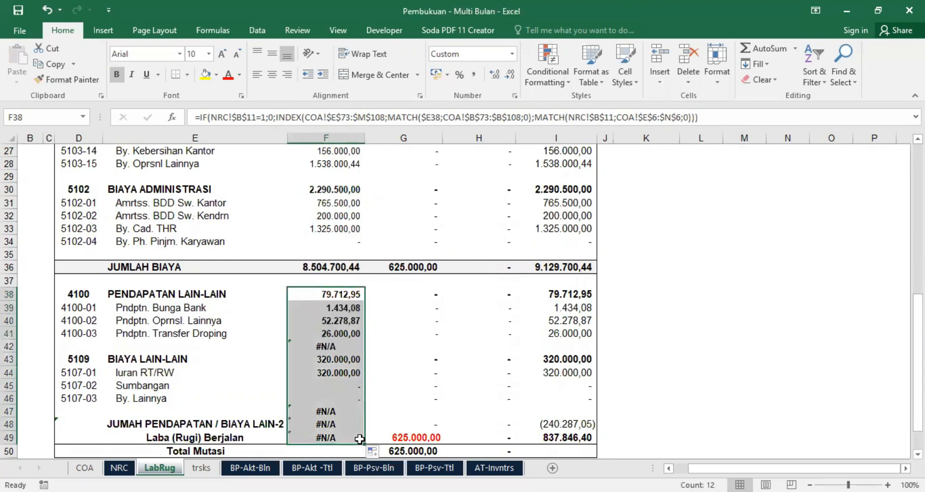
pyautogui.click(325, 348)
pyautogui.press('Delete')
# Remove the bold formatting from the detail balances F39:F41 and F44:F46, and clear the separator cell F47.
pyautogui.moveTo(326, 307); pyautogui.dragTo(348, 334)
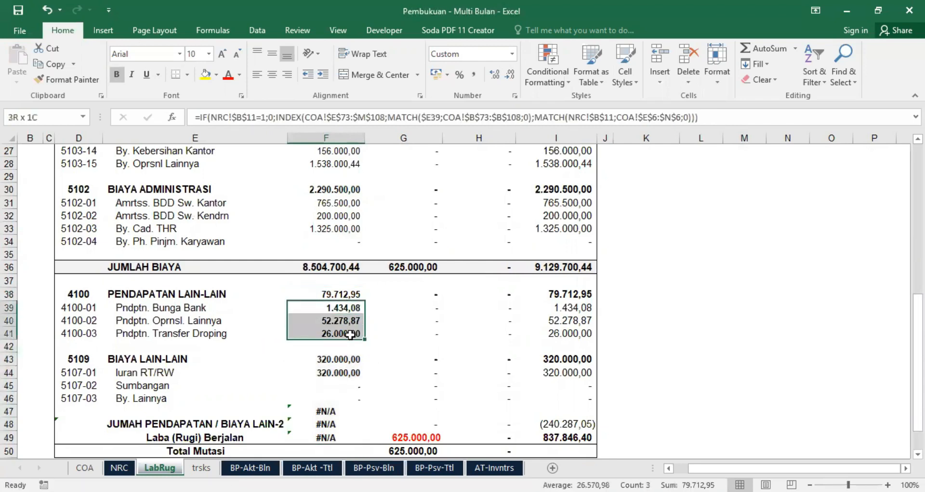
pyautogui.click(116, 76)
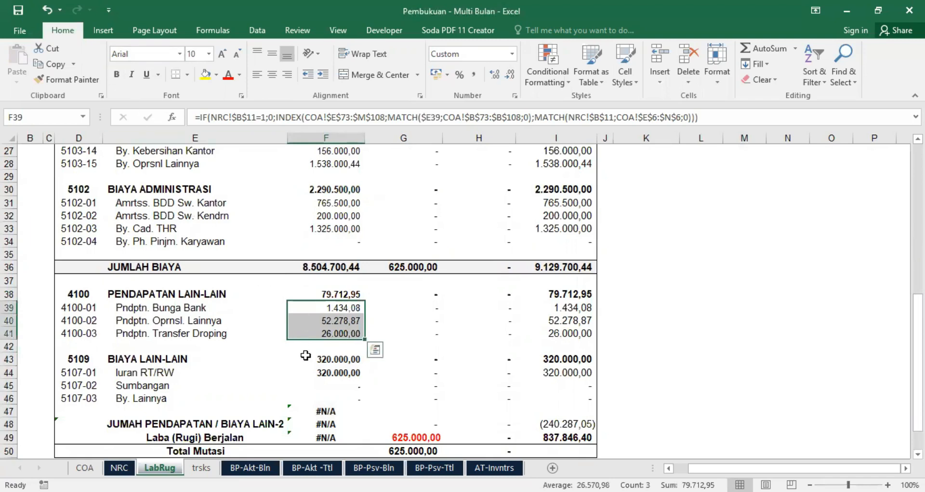
pyautogui.moveTo(340, 375); pyautogui.dragTo(350, 397)
pyautogui.click(116, 75)
pyautogui.click(340, 410)
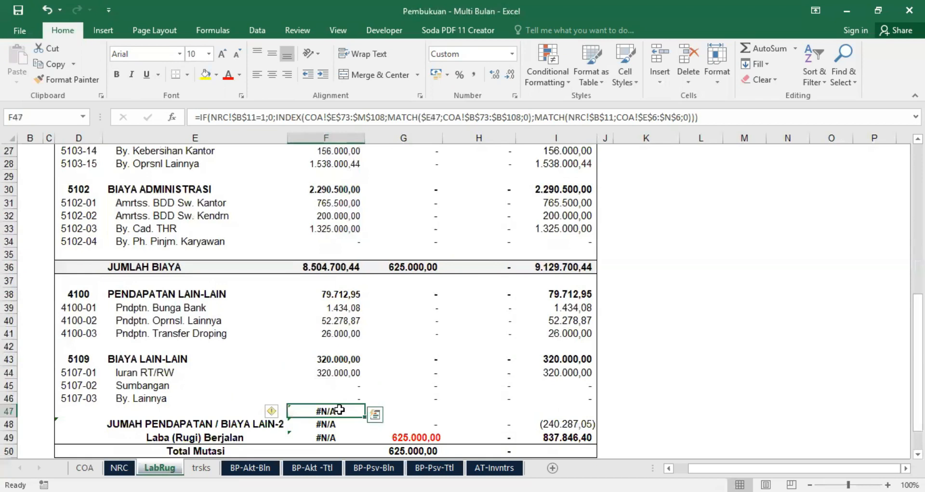
pyautogui.press('Delete')
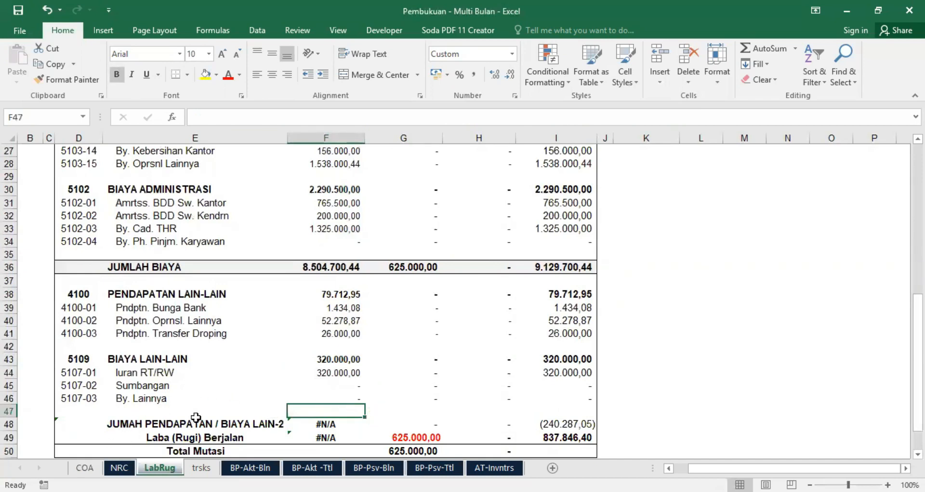
# Check on the COA sheet where row 108 ends relative to the JUMAH PENDAPATAN / BIAYA LAIN-2 and Laba (Rugi) Berjalan rows.
pyautogui.click(85, 467)
pyautogui.scroll(-6, 249, 355)
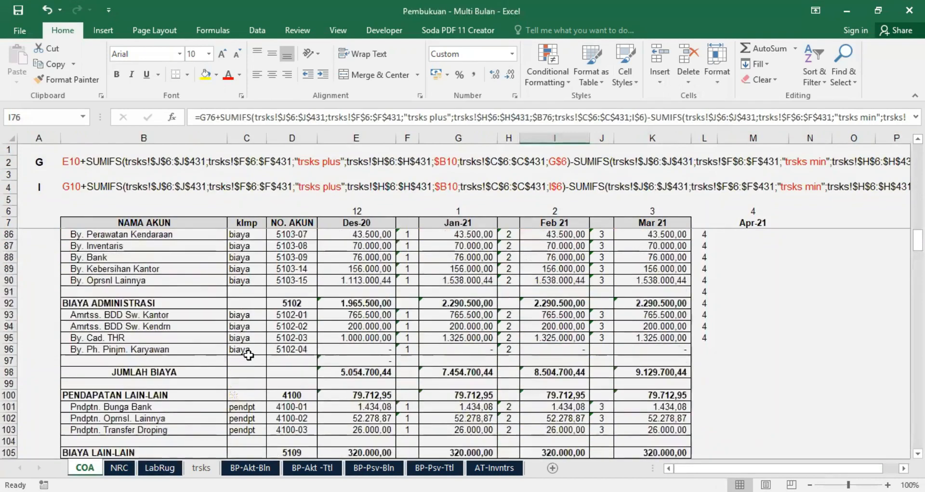
pyautogui.scroll(-4, 248, 355)
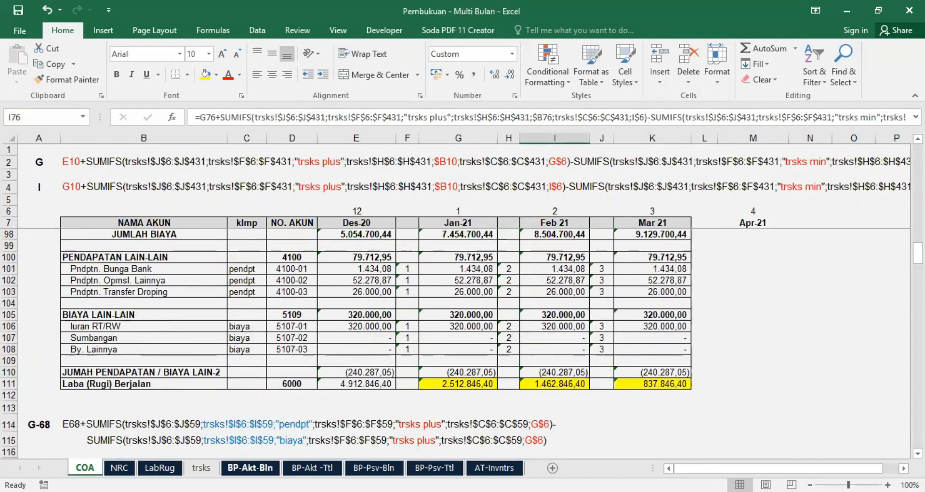
pyautogui.click(159, 468)
pyautogui.click(331, 419)
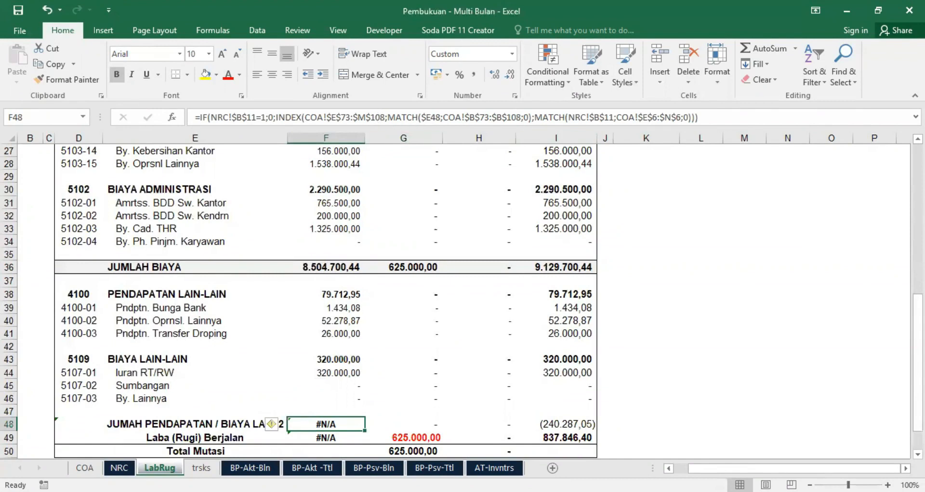
pyautogui.click(85, 468)
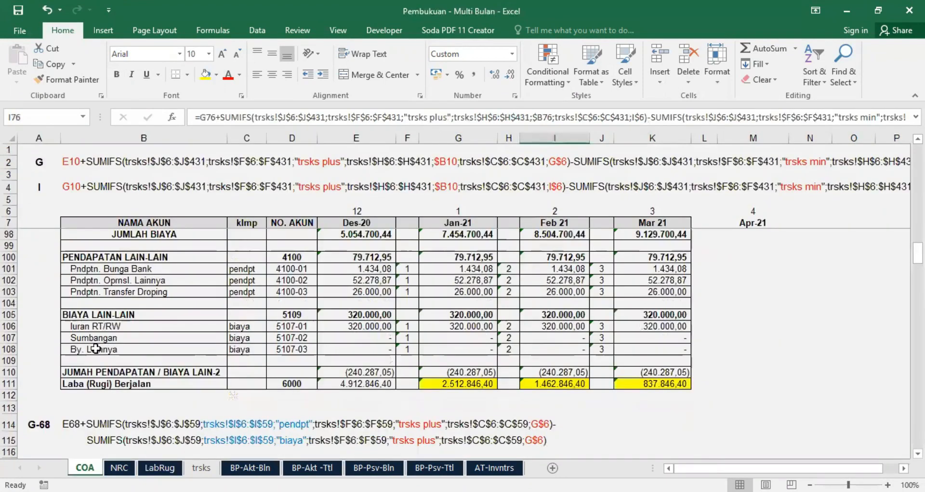
pyautogui.click(9, 350)
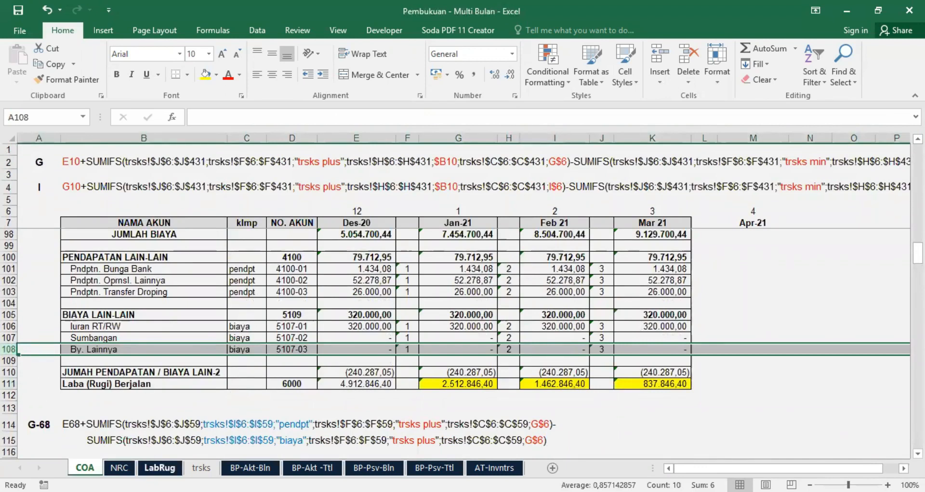
# Extend both COA ranges in LabRug's F48 formula to row 111, giving COA!$E$73:$M$111 and COA!$B$73:$B$111.
pyautogui.click(161, 469)
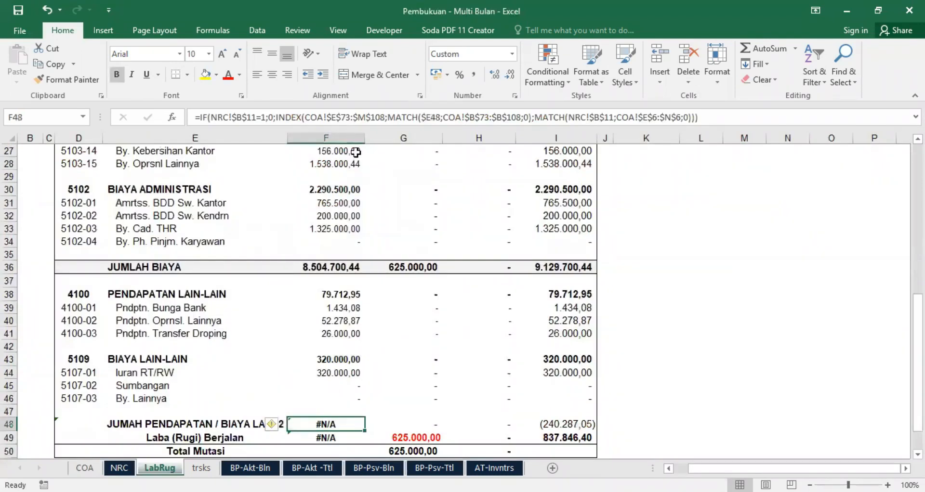
pyautogui.click(375, 117)
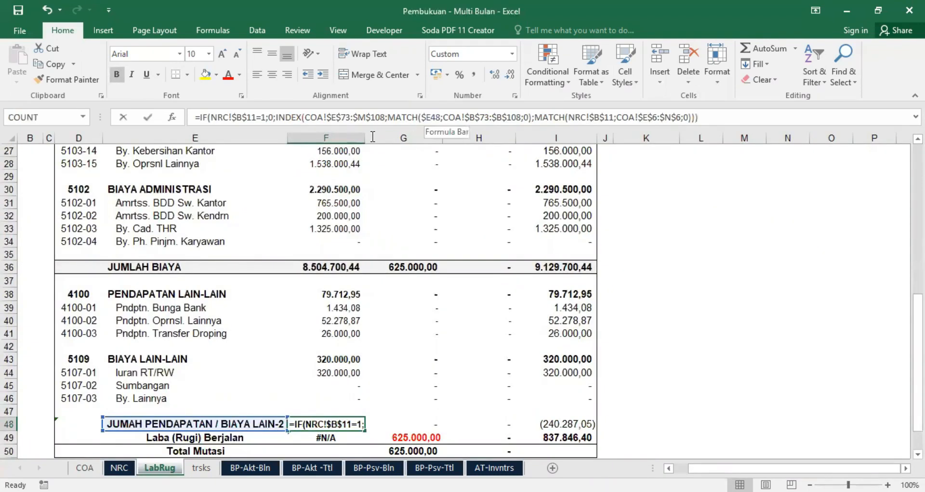
pyautogui.write('11')
pyautogui.press('Delete')
pyautogui.press('Delete')
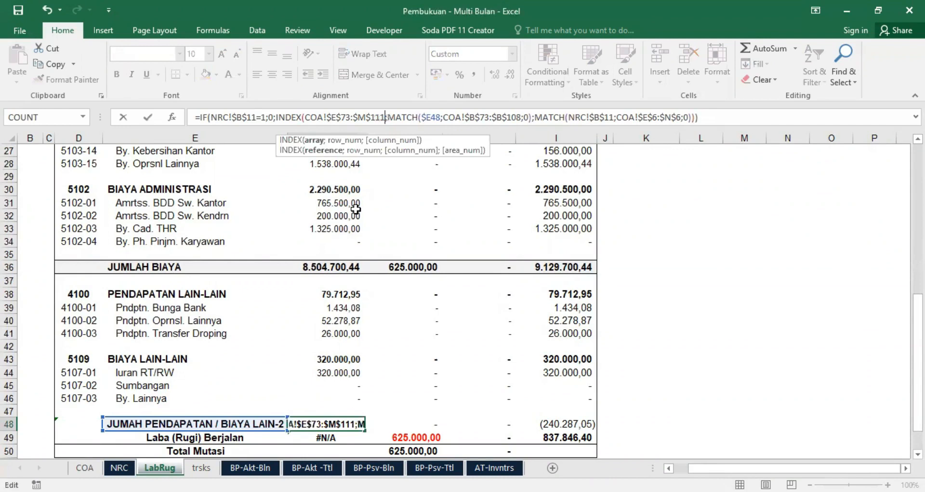
pyautogui.click(513, 117)
pyautogui.write('11')
pyautogui.press('Delete')
pyautogui.press('Delete')
pyautogui.press('Return')
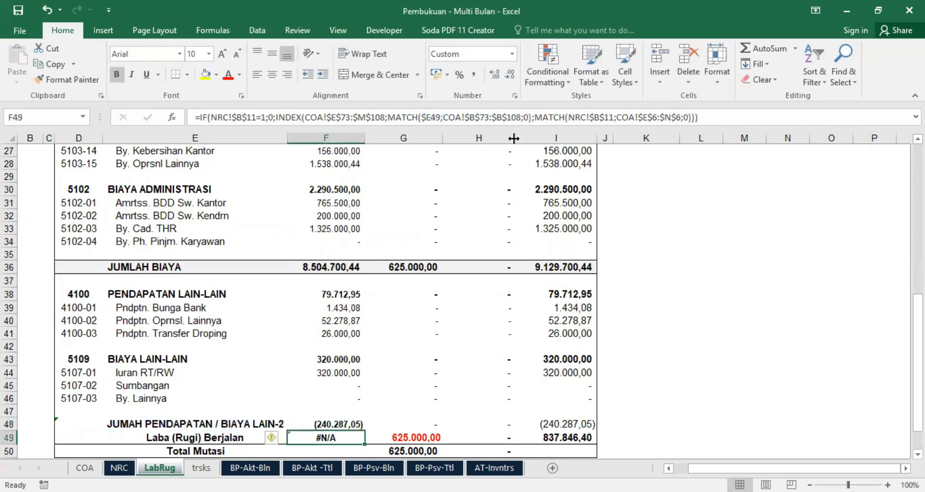
# Fill LabRug's F48 formula down to F49, the Laba (Rugi) Berjalan row.
pyautogui.click(336, 422)
pyautogui.moveTo(367, 431); pyautogui.dragTo(367, 444)
pyautogui.click(390, 407)
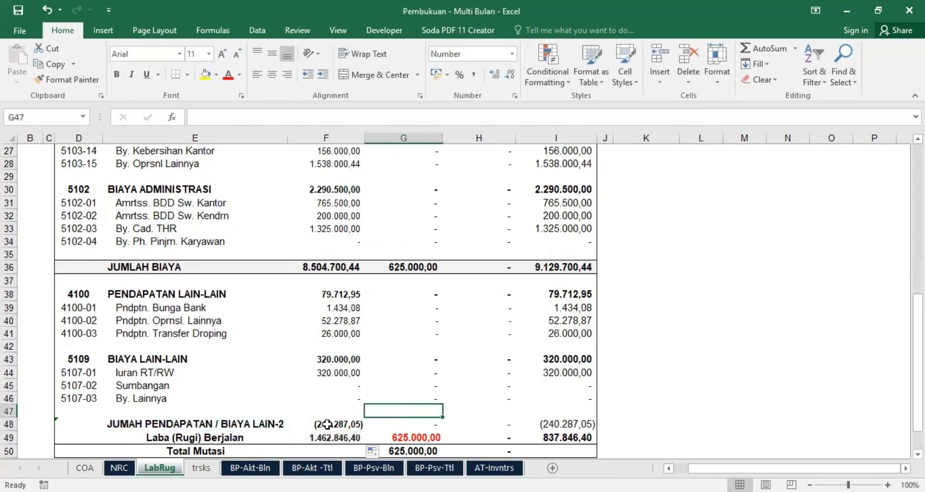
# Compare LabRug's opening balances with the Feb 21 values in I110 and I111 on the COA sheet, checking the month number in NRC's B11 and COA's I6.
pyautogui.scroll(8, 378, 270)
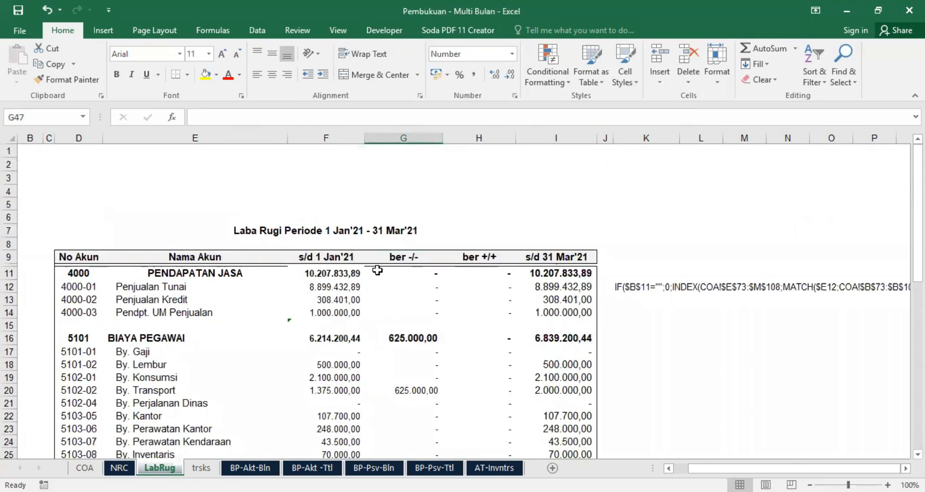
pyautogui.scroll(-6, 362, 262)
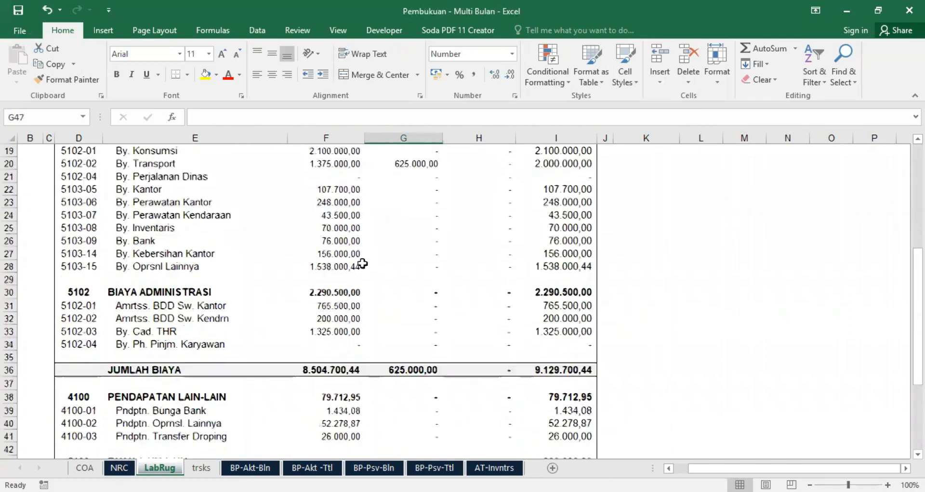
pyautogui.scroll(-5, 363, 262)
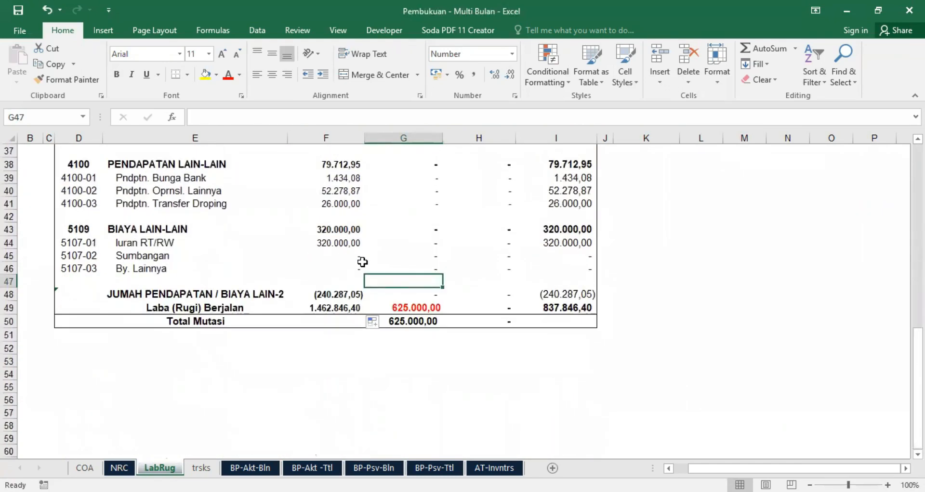
pyautogui.click(118, 468)
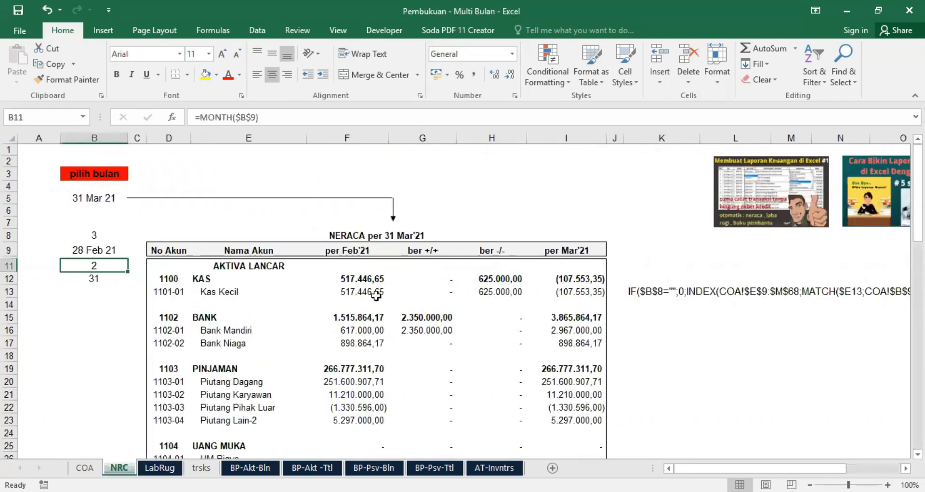
pyautogui.click(84, 467)
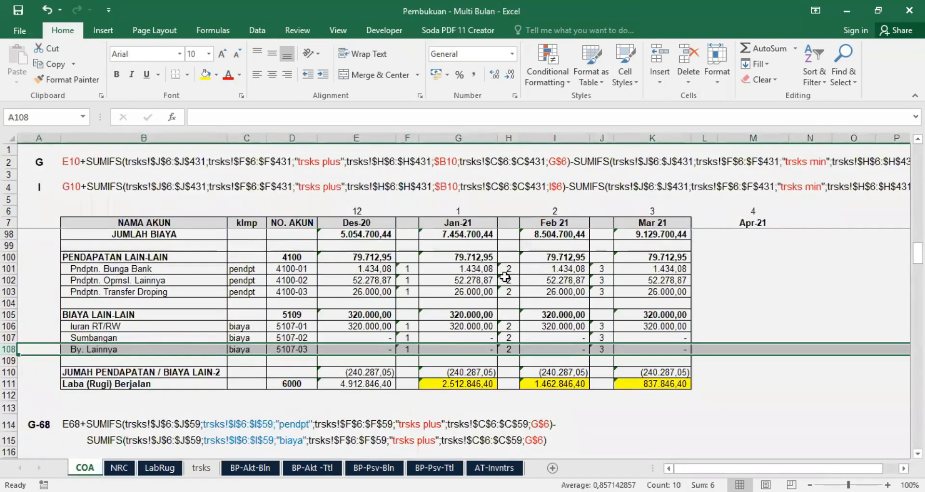
pyautogui.click(563, 372)
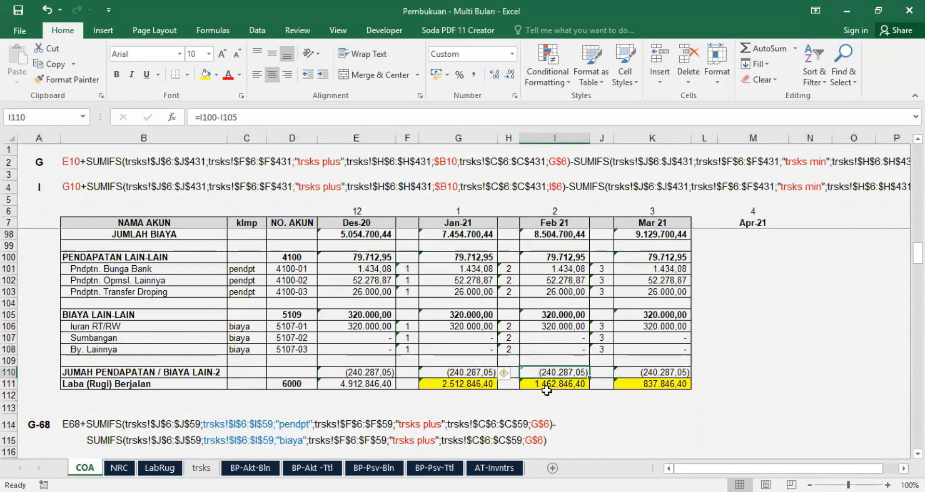
pyautogui.click(561, 386)
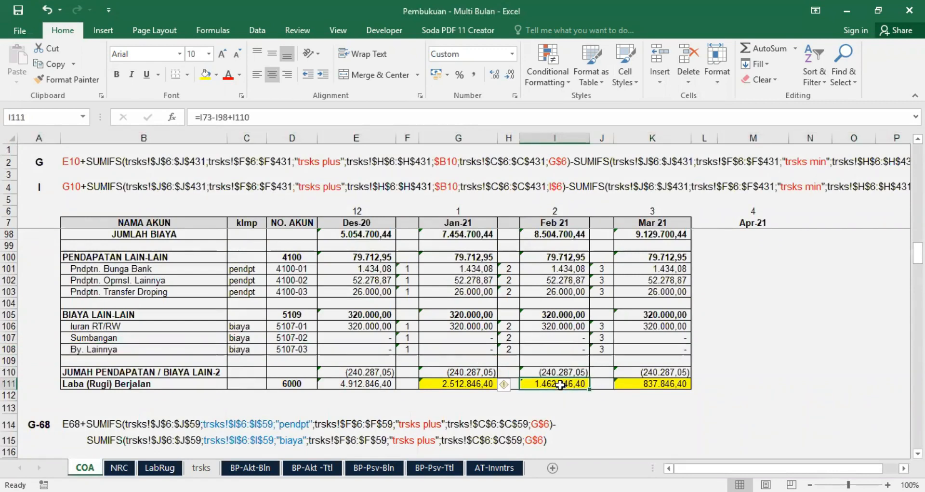
pyautogui.click(561, 138)
pyautogui.click(554, 210)
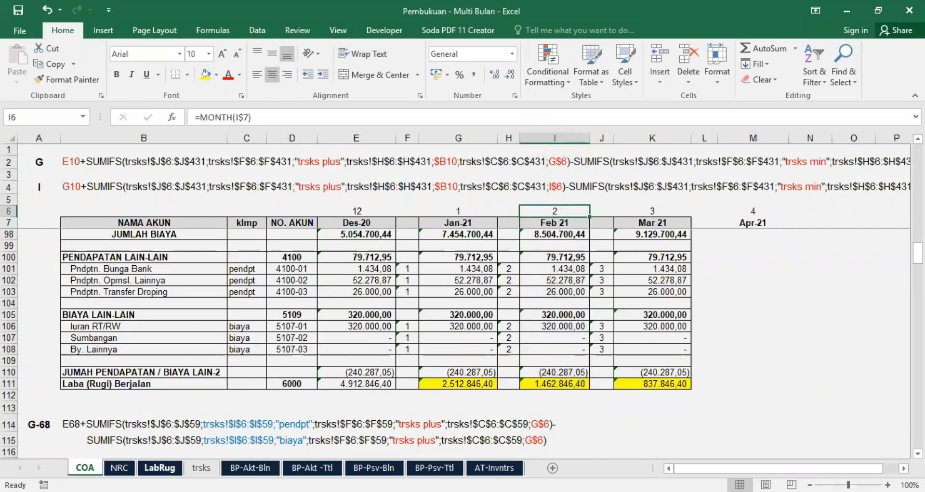
# Inspect the formula behind LabRug's opening-balance column header in F9.
pyautogui.click(159, 468)
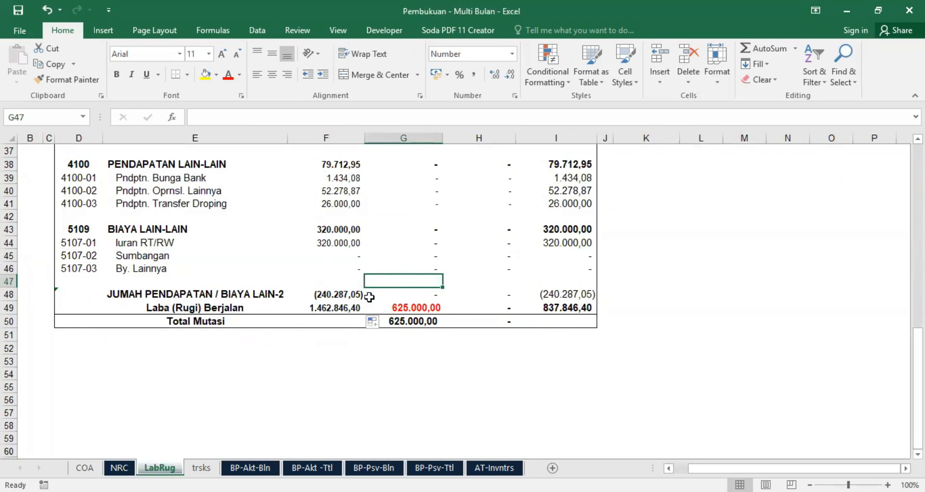
pyautogui.scroll(7, 369, 297)
pyautogui.scroll(5, 372, 296)
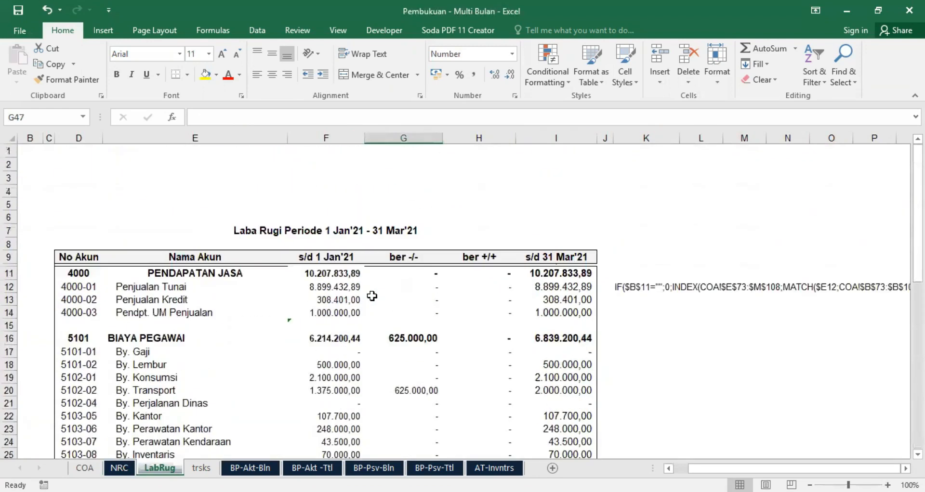
pyautogui.click(330, 257)
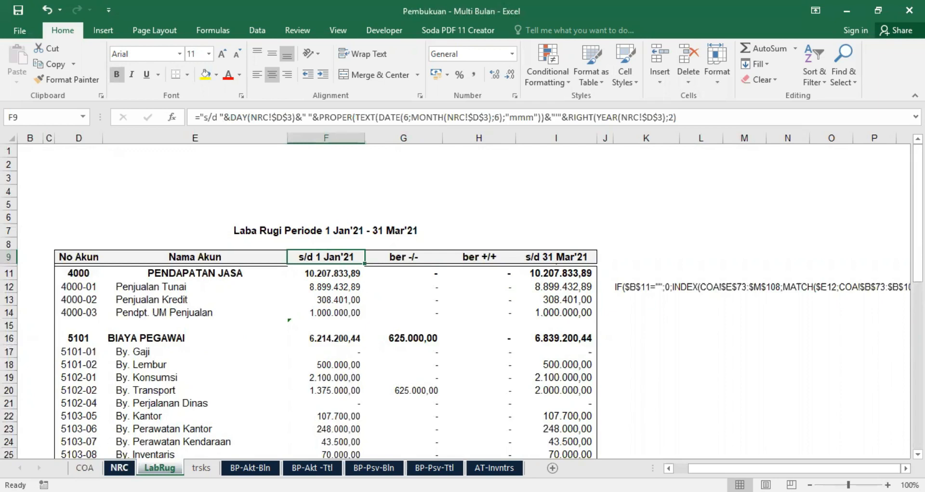
# Review LabRug's opening-balance column down to the Total Mutasi row and inspect the Pendapatan Jasa formula in F11.
pyautogui.click(119, 468)
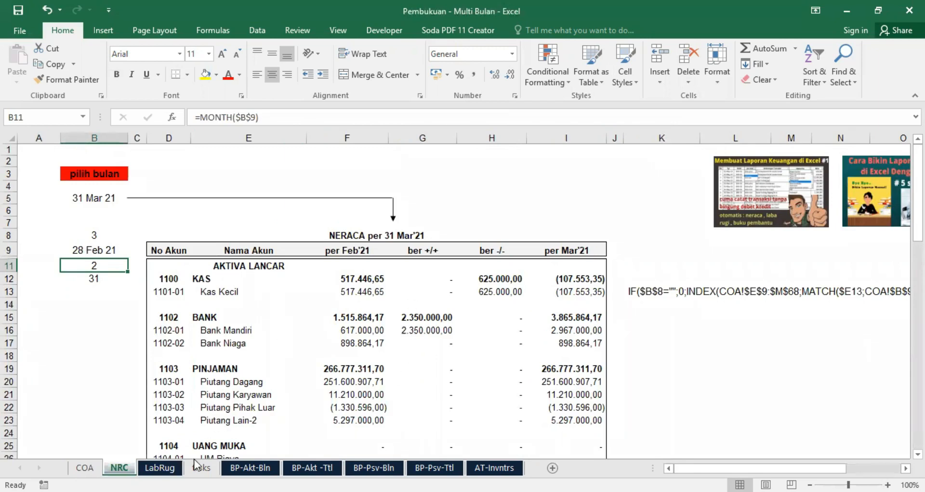
pyautogui.click(159, 468)
pyautogui.scroll(-5, 448, 390)
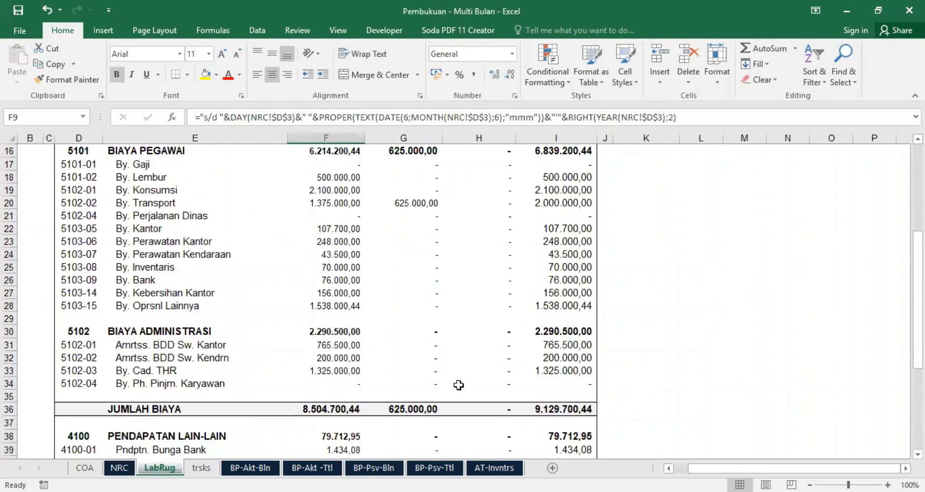
pyautogui.scroll(-4, 449, 380)
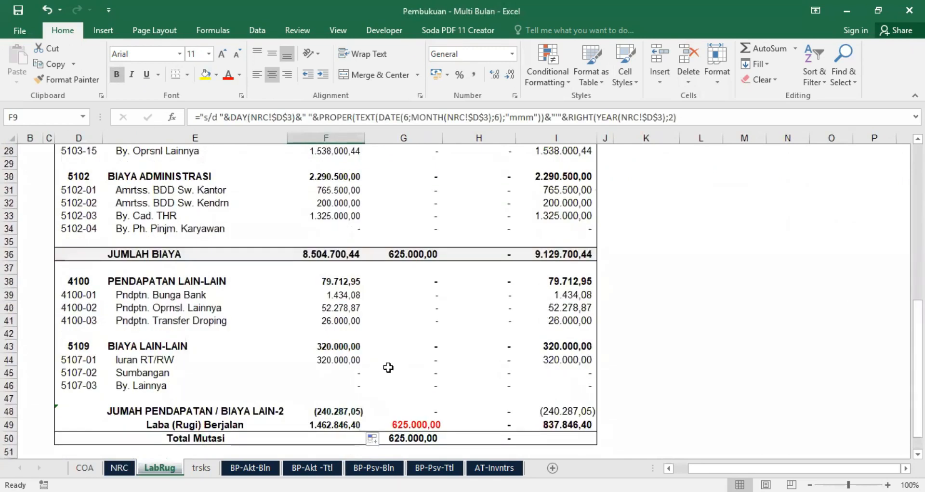
pyautogui.scroll(9, 395, 364)
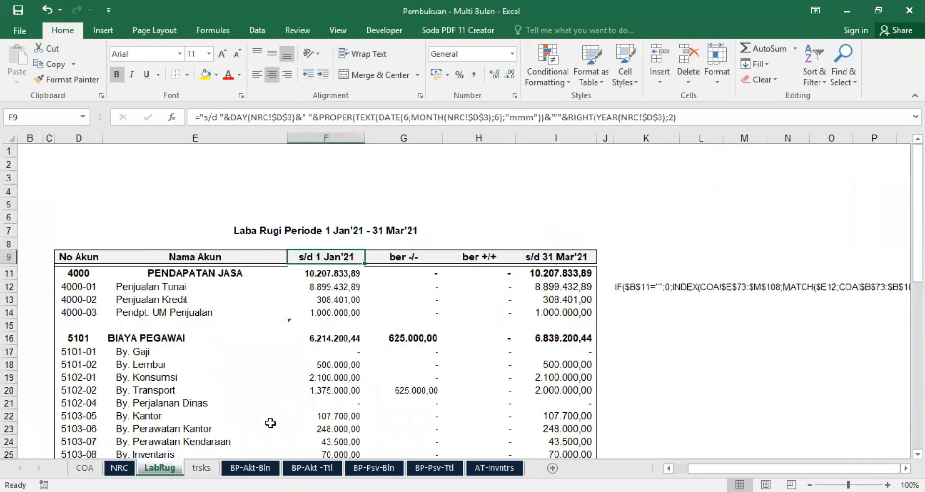
pyautogui.click(340, 273)
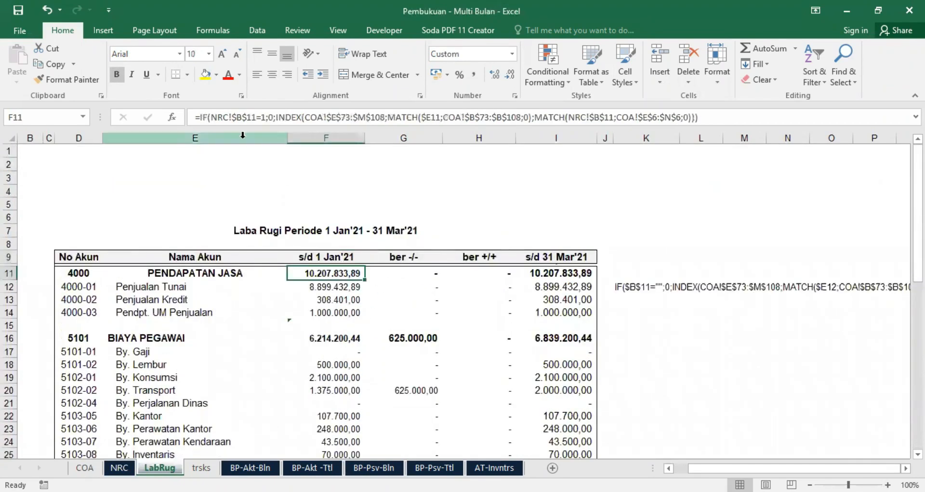
pyautogui.click(186, 74)
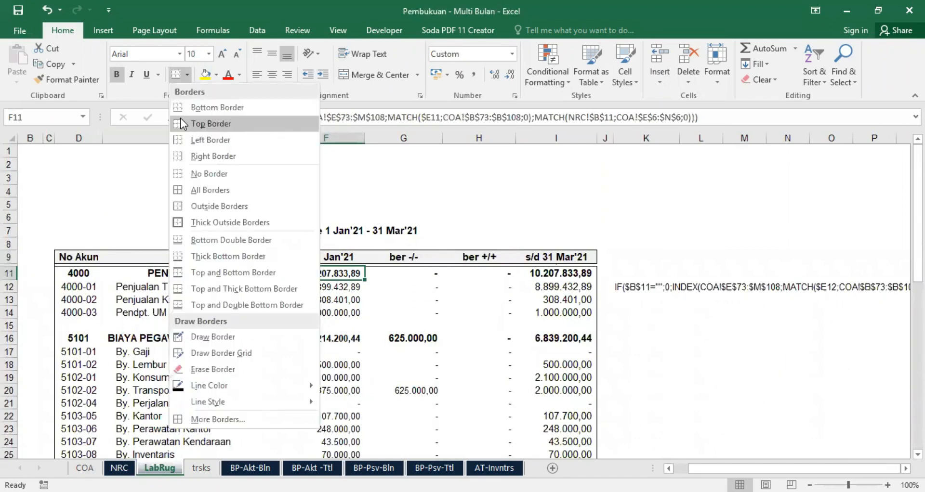
pyautogui.click(328, 273)
pyautogui.click(266, 323)
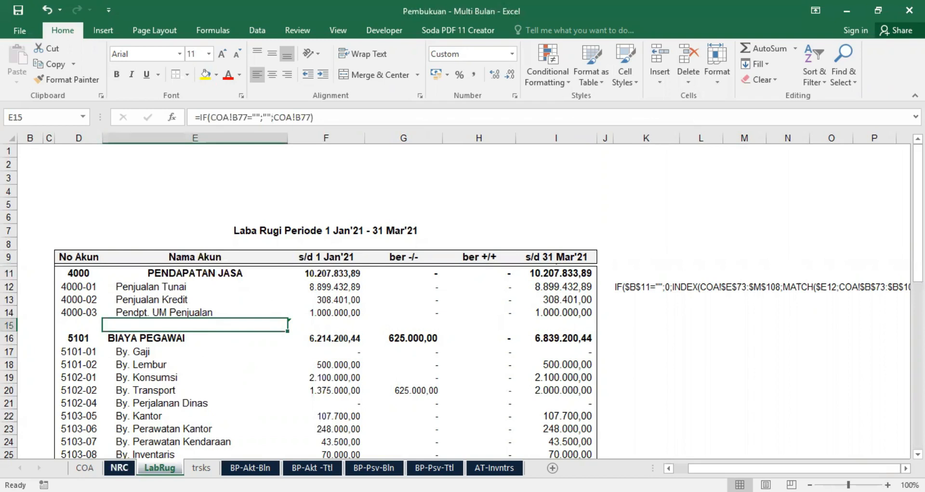
# Set the report month in NRC's B5 to 31 Jan 21.
pyautogui.hotkey('ctrl', 'pageup')
pyautogui.click(103, 198)
pyautogui.click(134, 198)
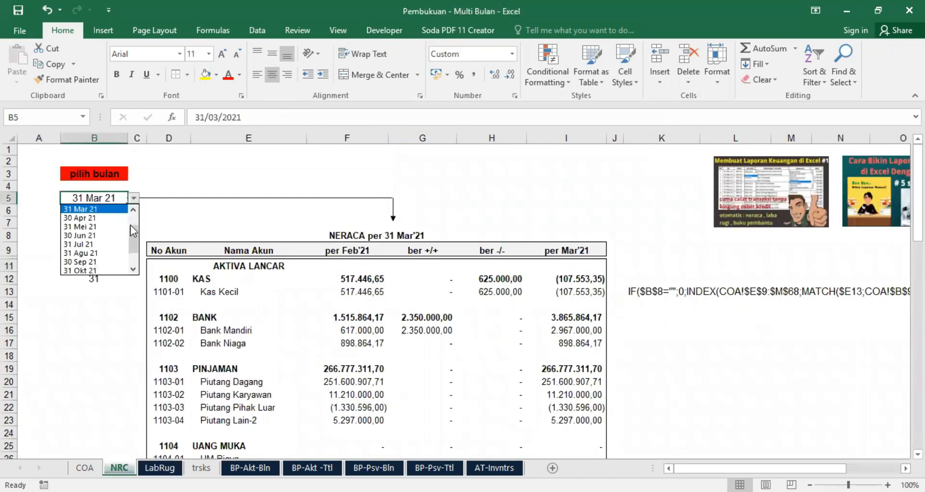
pyautogui.scroll(1, 134, 232)
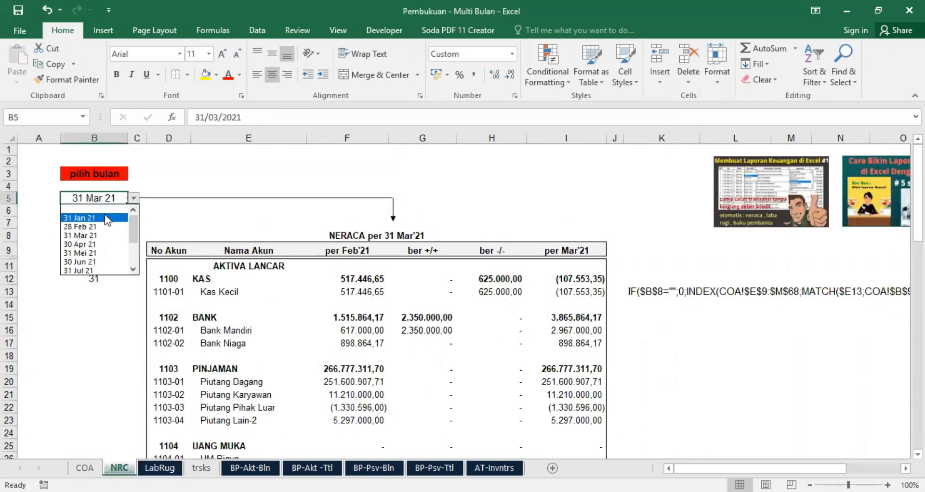
pyautogui.click(106, 217)
# Compare the month test in LabRug's F12 formula with the previous-month number in NRC's B11.
pyautogui.click(160, 468)
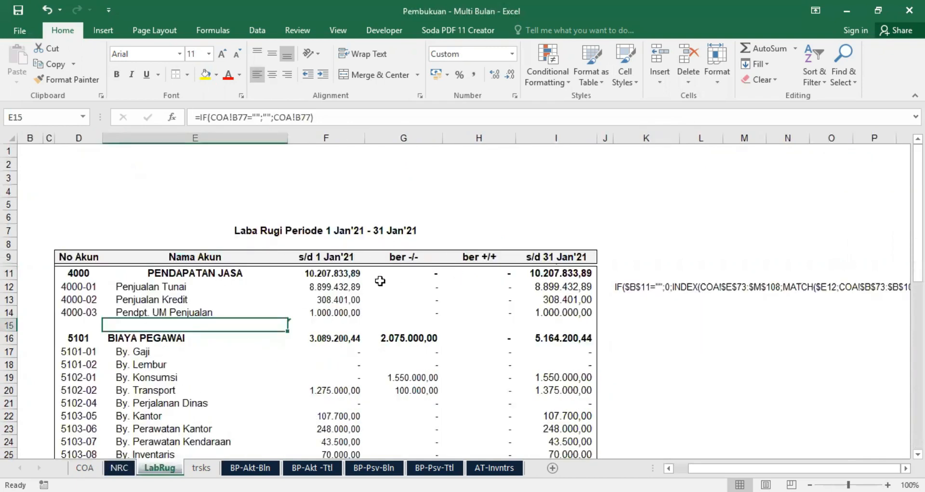
pyautogui.click(334, 285)
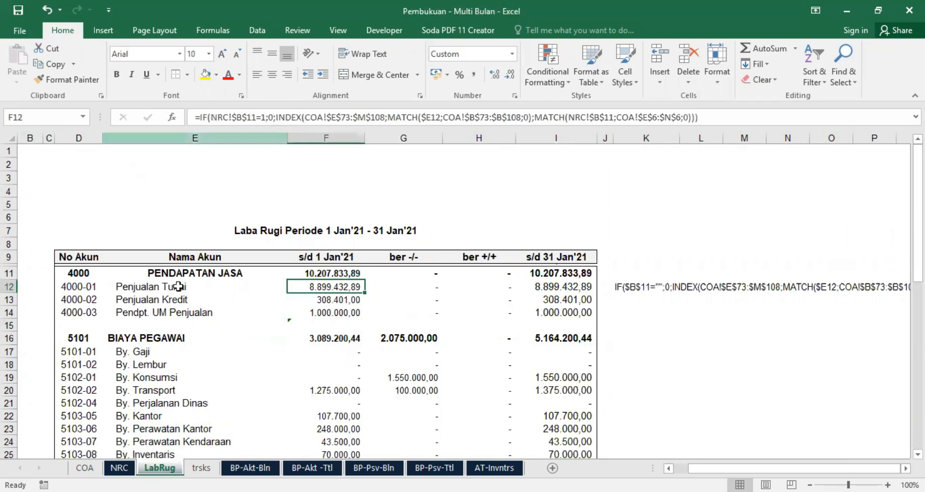
pyautogui.click(118, 468)
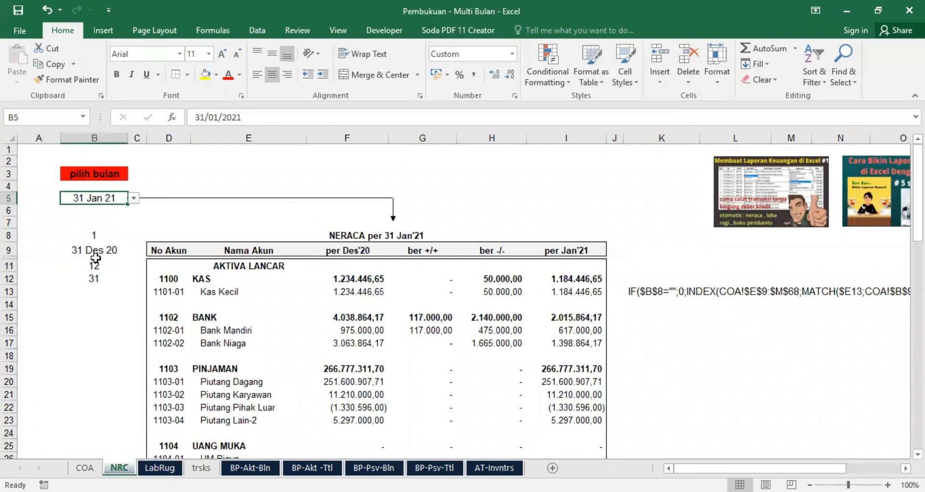
pyautogui.click(160, 468)
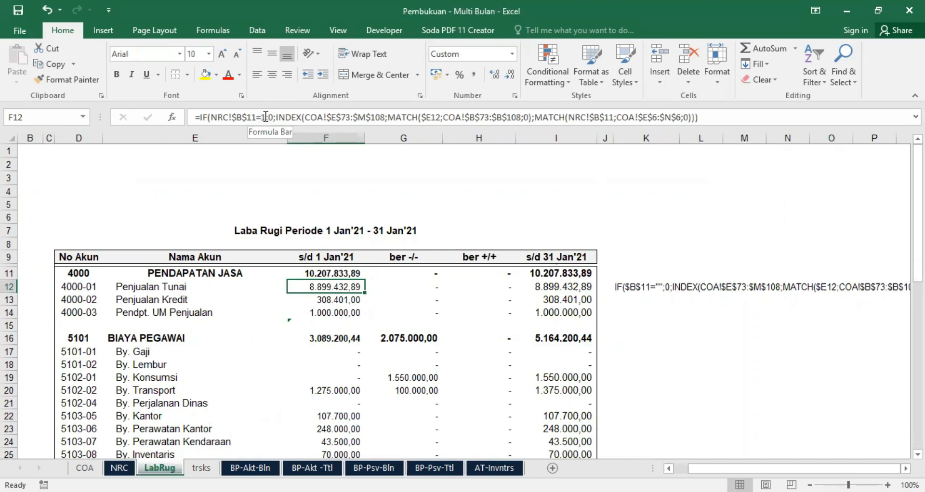
pyautogui.click(119, 468)
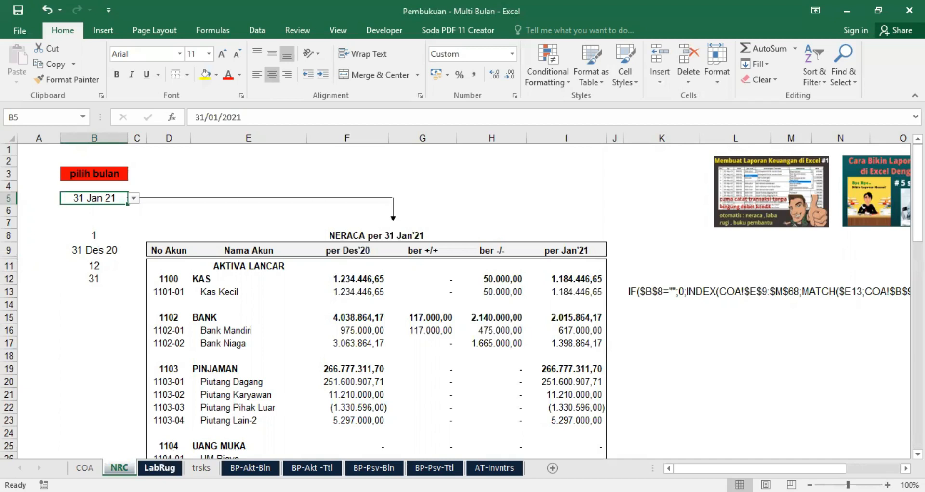
pyautogui.click(159, 468)
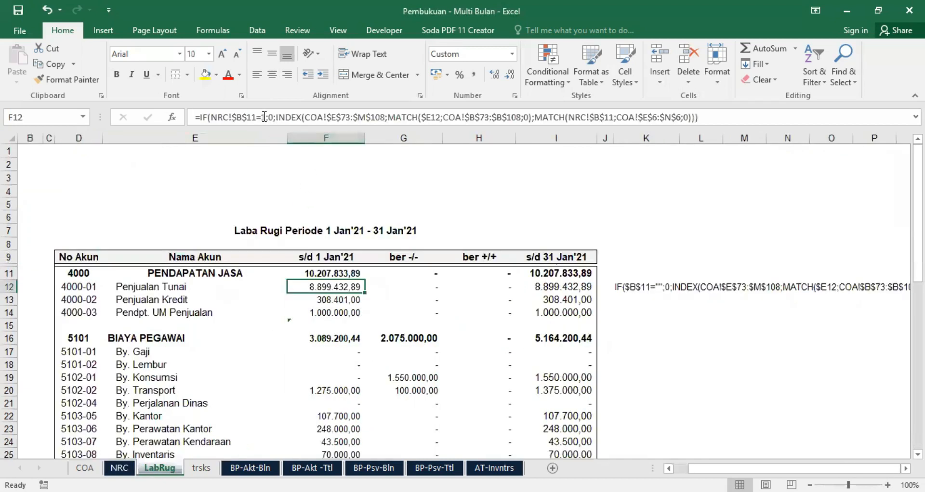
# Change the month test to NRC!$B$11=12 in LabRug's F12 and F11 formulas, and fill F12 down to F14.
pyautogui.click(264, 117)
pyautogui.write('2')
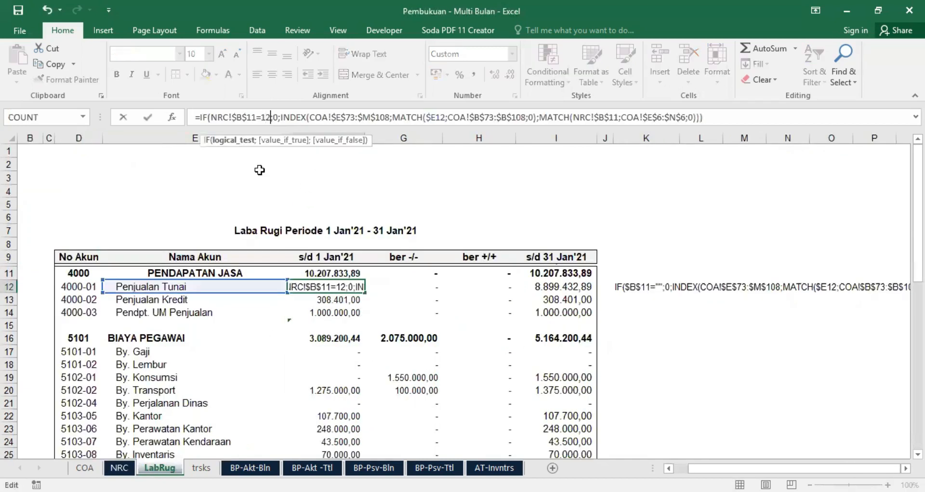
pyautogui.press('Return')
pyautogui.click(346, 274)
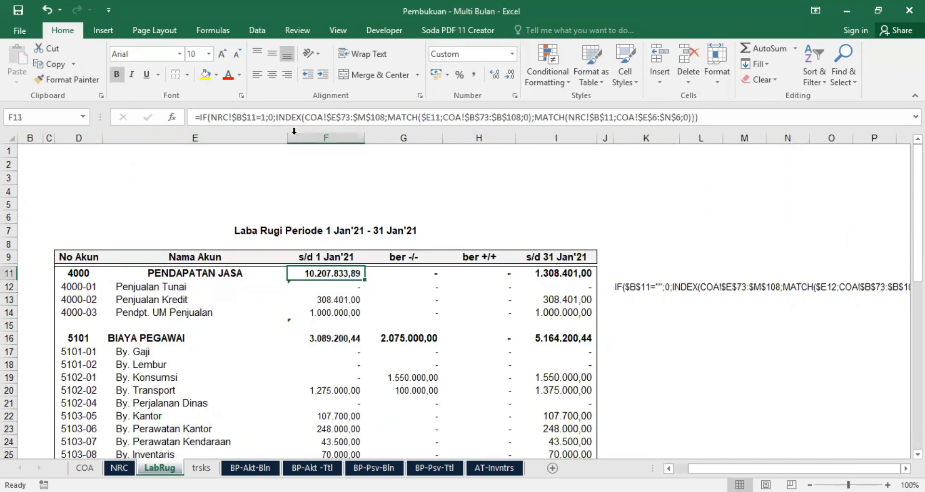
pyautogui.click(265, 117)
pyautogui.write('2')
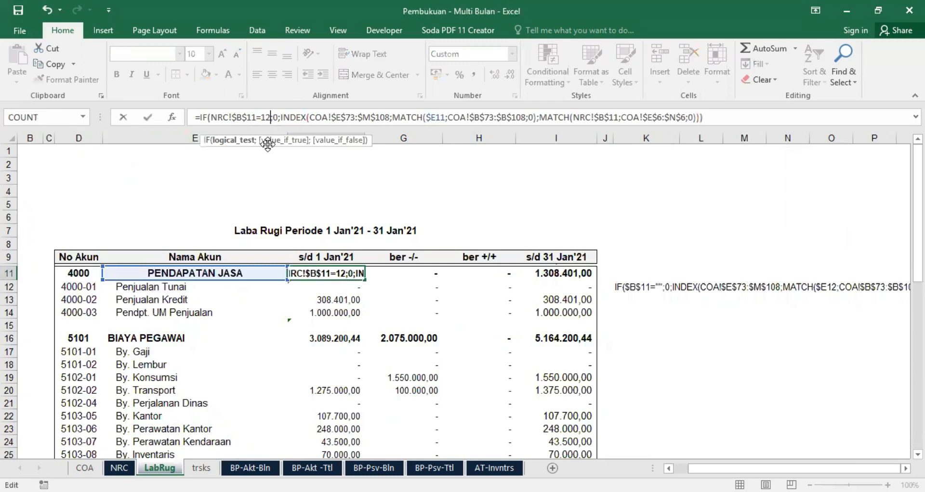
pyautogui.press('Return')
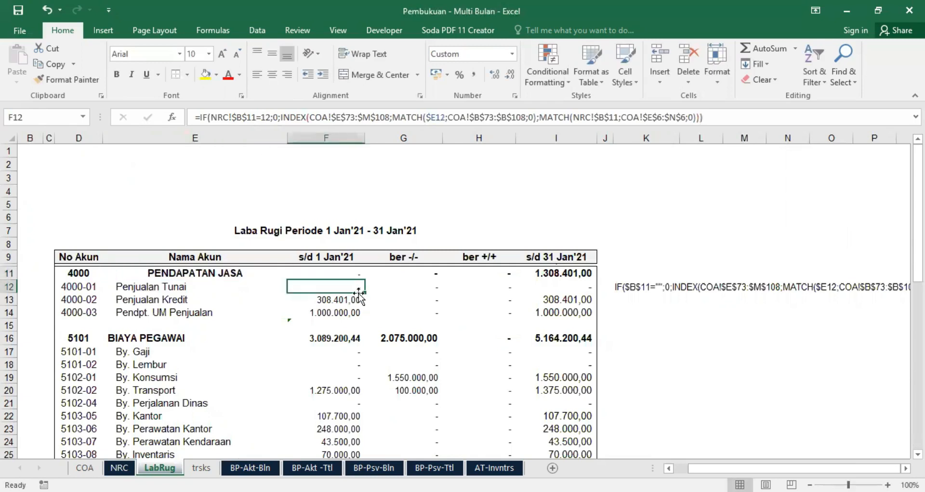
pyautogui.moveTo(364, 292); pyautogui.dragTo(364, 315)
# Change the month test to NRC!$B$11=12 in LabRug's F16 (Biaya Pegawai) and F18 (By. Lembur) formulas.
pyautogui.click(346, 338)
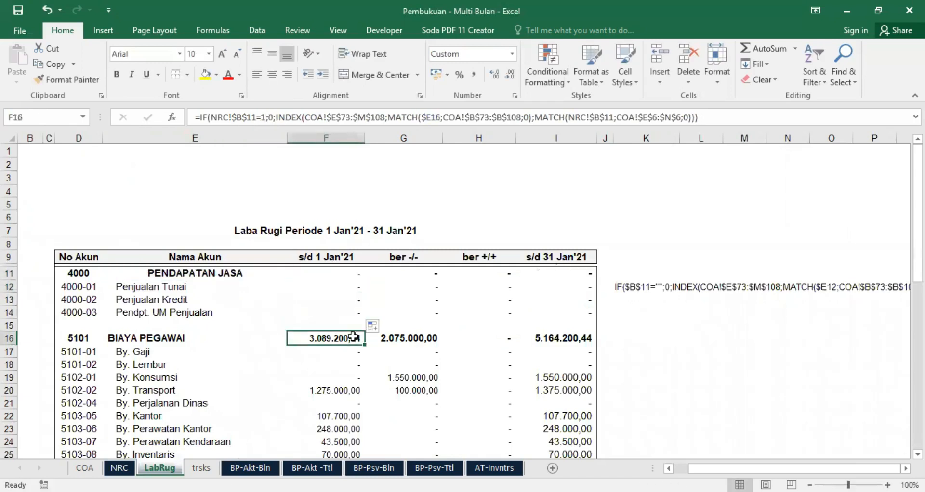
pyautogui.click(266, 118)
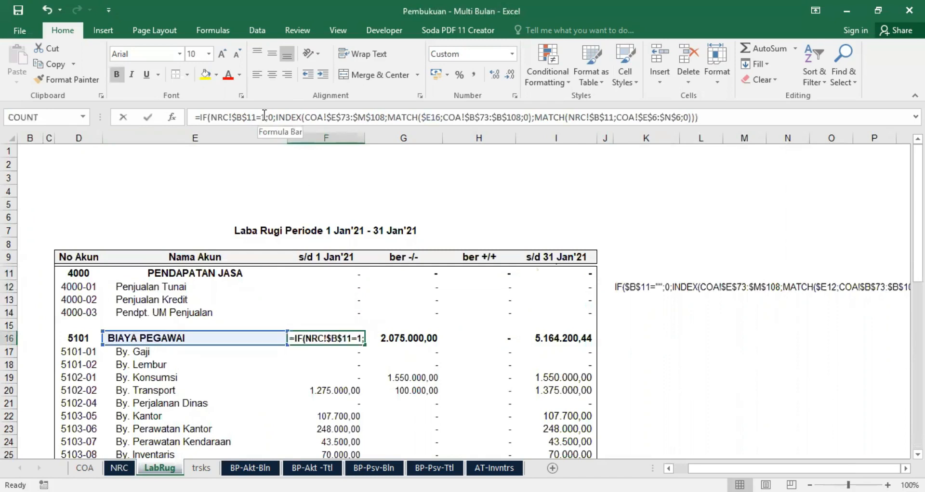
pyautogui.press('Return')
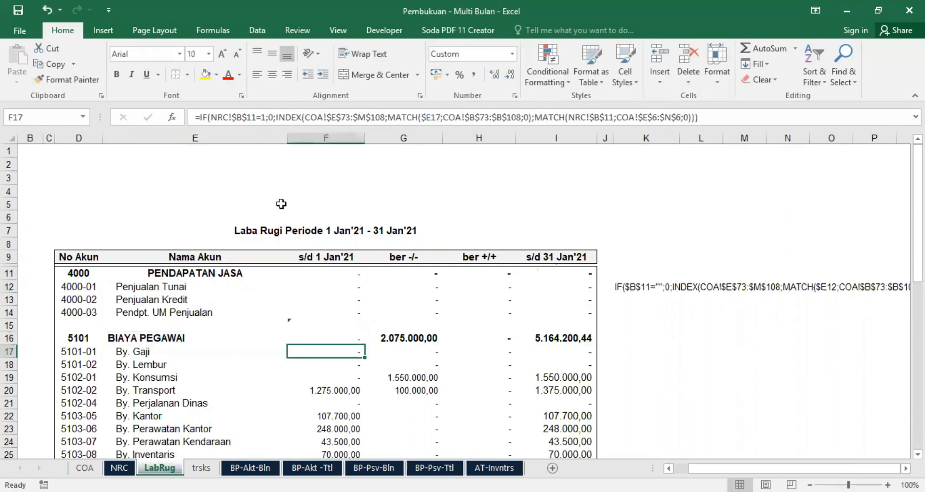
pyautogui.click(340, 365)
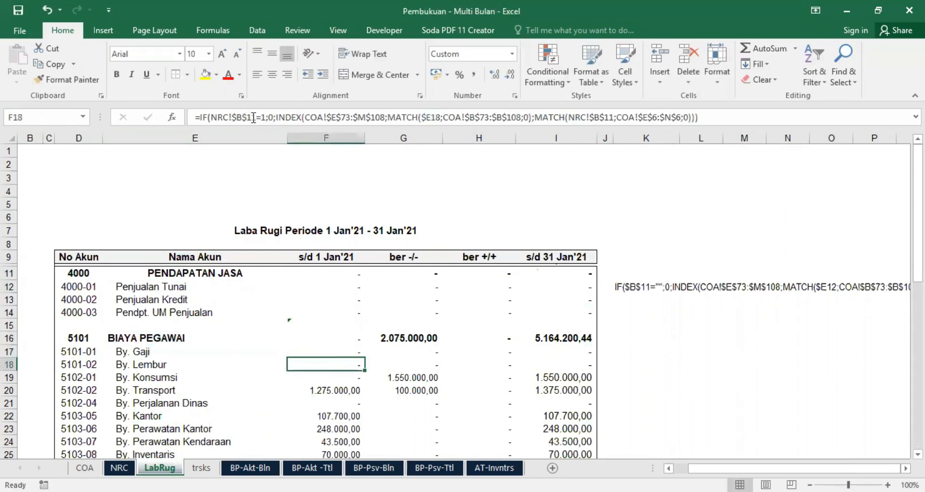
pyautogui.click(265, 117)
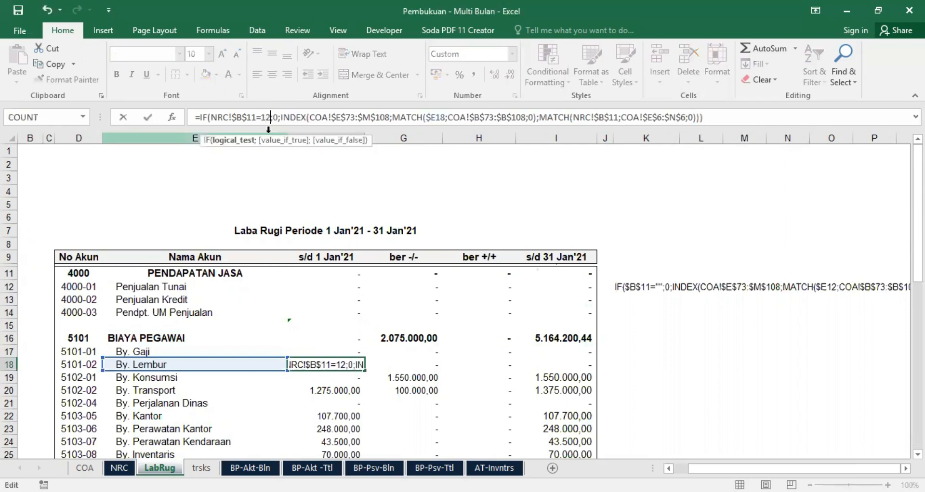
pyautogui.press('Return')
# Check the previous-month number in NRC's B11 and fill LabRug's F19 formula down to F49.
pyautogui.click(119, 468)
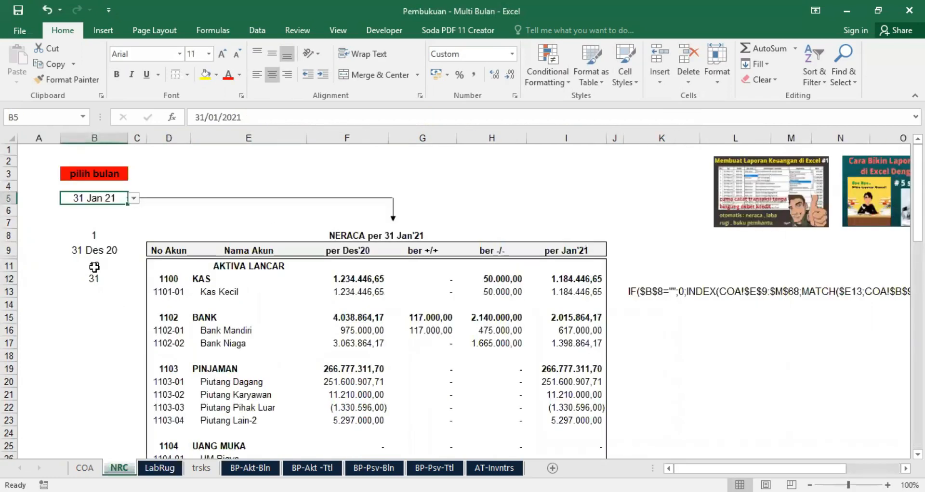
pyautogui.click(164, 467)
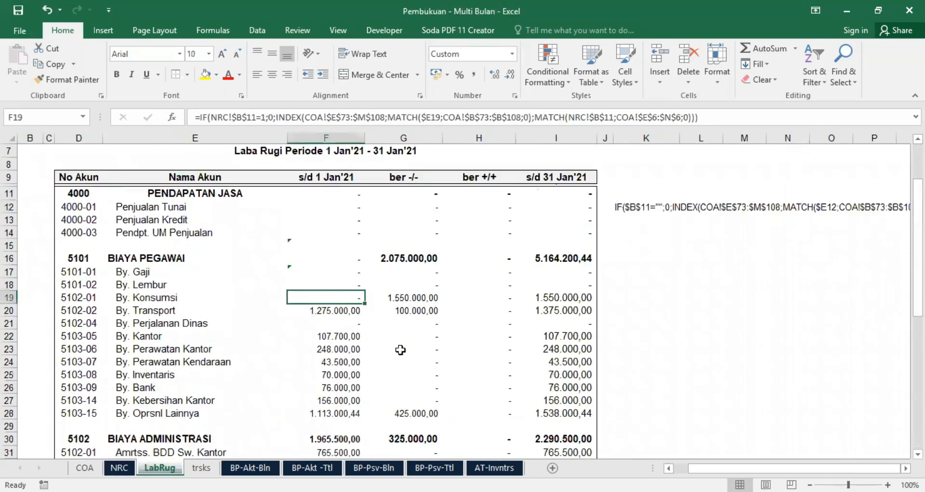
pyautogui.scroll(-1, 400, 351)
pyautogui.moveTo(364, 266); pyautogui.dragTo(355, 435)
# Clear the filled formulas from LabRug's blank separator rows: F35, F37, F42, F47 and F29.
pyautogui.click(318, 242)
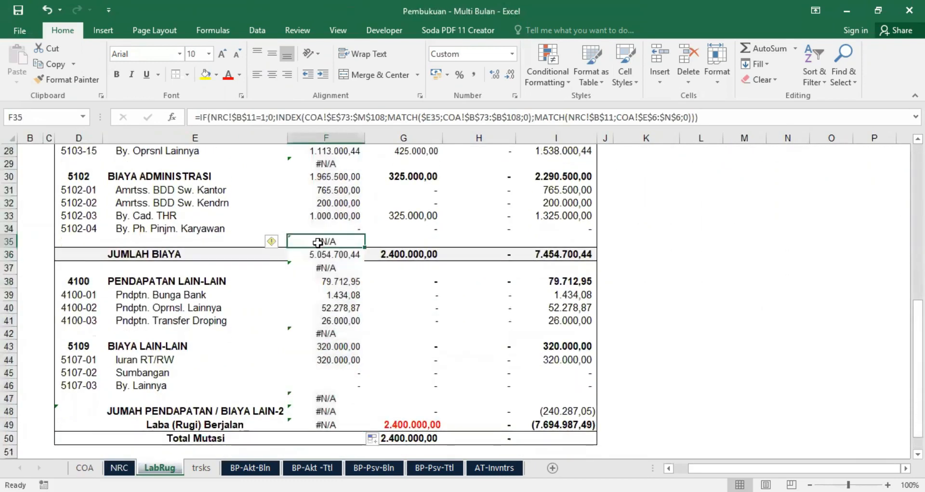
pyautogui.press('Delete')
pyautogui.click(329, 268)
pyautogui.press('Delete')
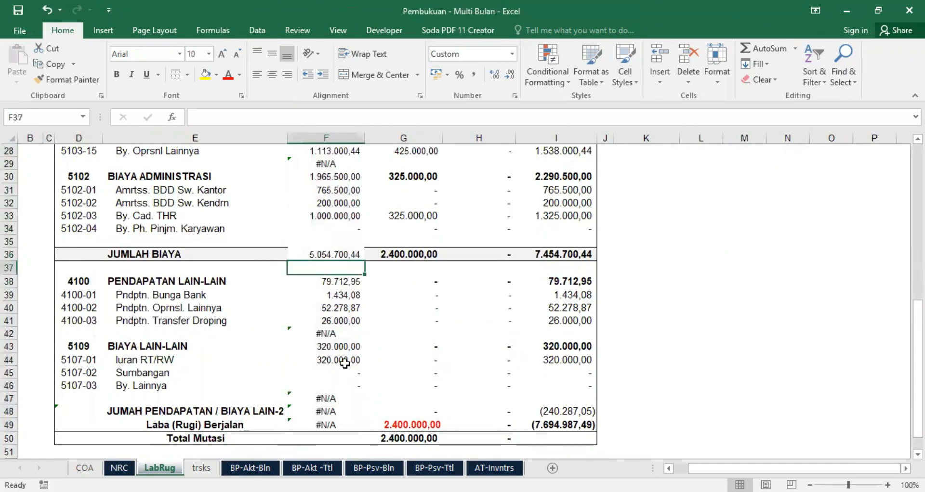
pyautogui.click(332, 398)
pyautogui.press('Delete')
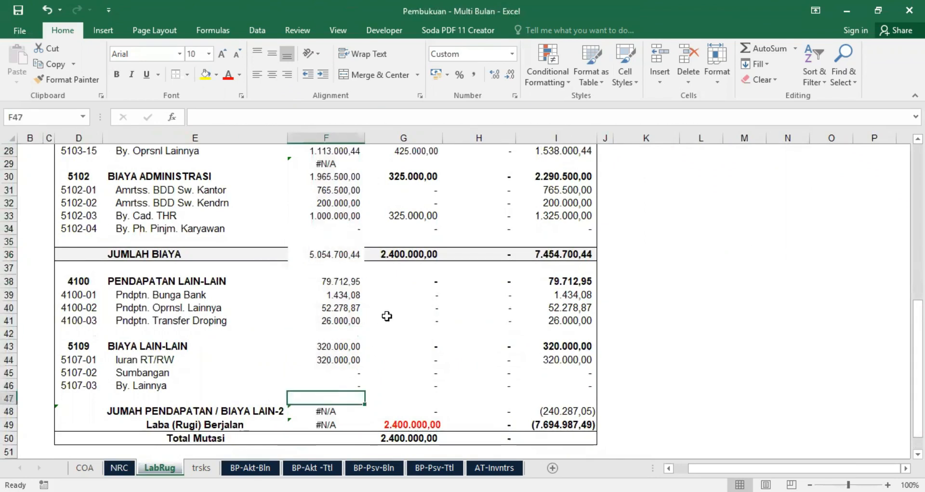
pyautogui.scroll(5, 389, 313)
pyautogui.scroll(2, 388, 314)
pyautogui.click(327, 427)
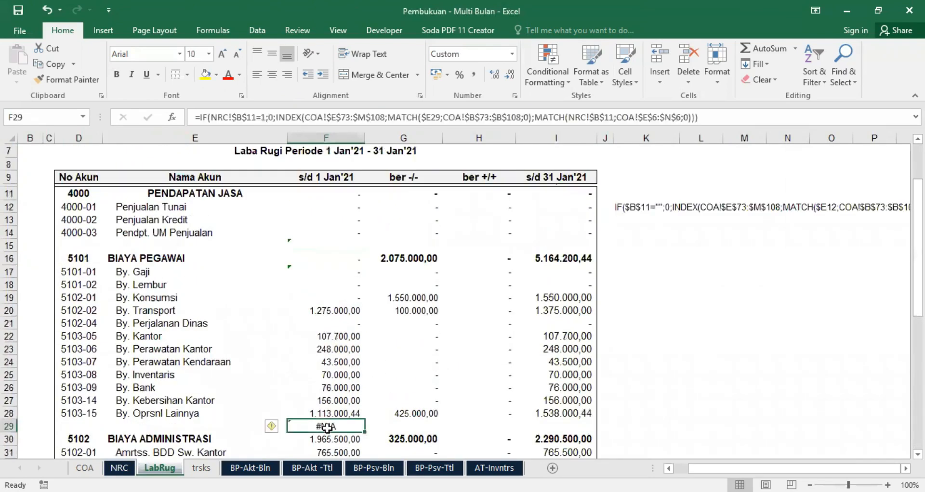
pyautogui.press('Delete')
# Set the report month in NRC's B5 to 28 Feb 21.
pyautogui.click(119, 468)
pyautogui.click(133, 198)
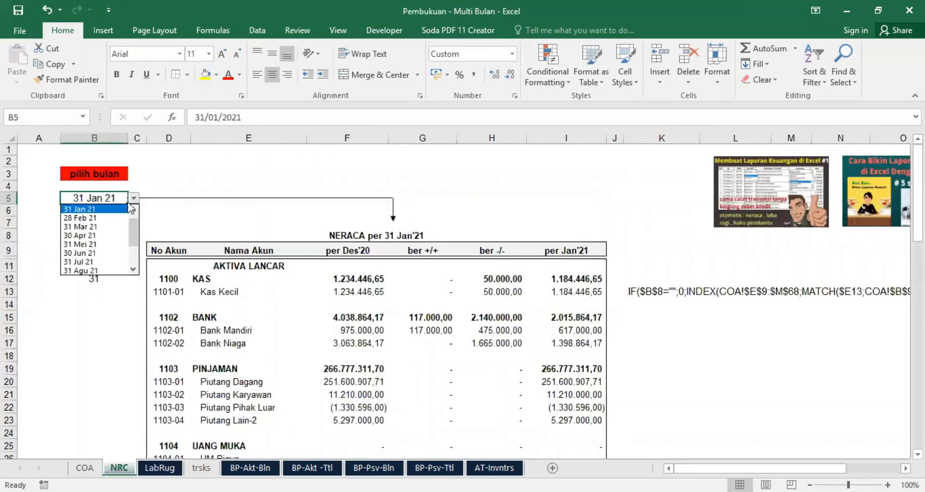
pyautogui.click(103, 219)
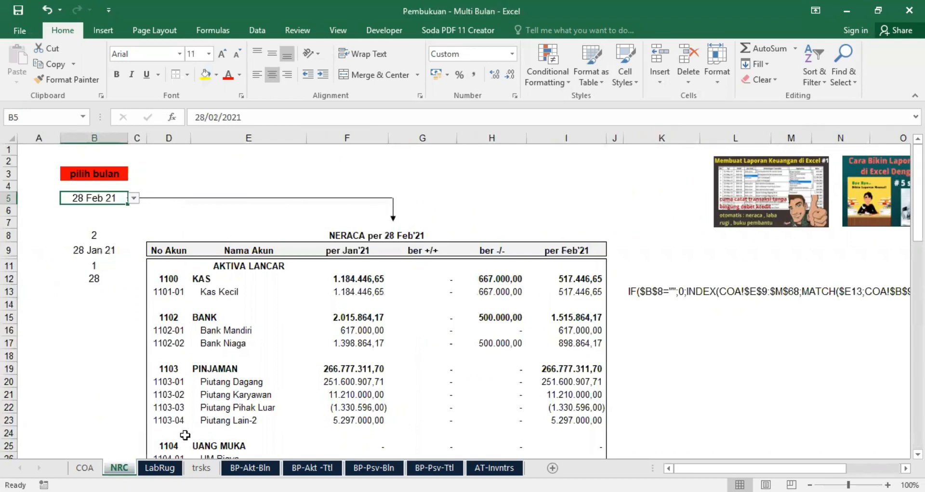
# Compare LabRug's opening balances with the Jan-21 income and expense values on the COA sheet from row 73.
pyautogui.click(159, 468)
pyautogui.scroll(2, 323, 240)
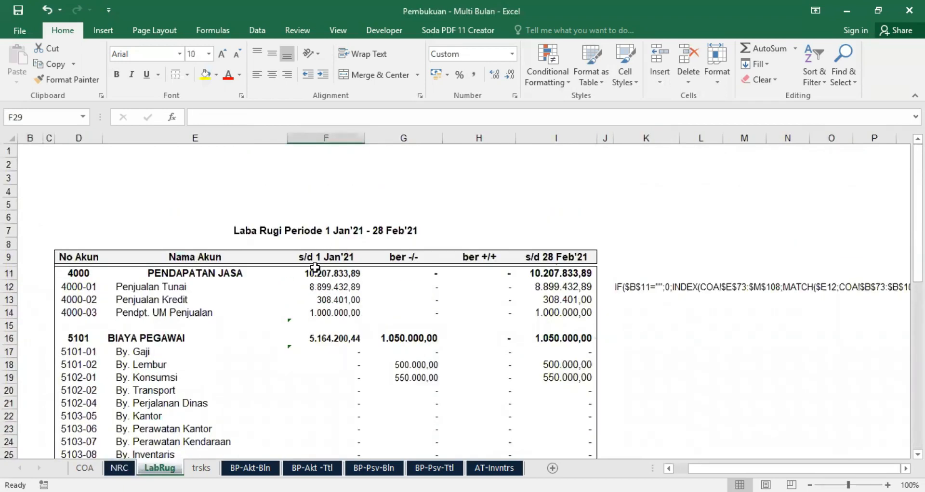
pyautogui.click(85, 468)
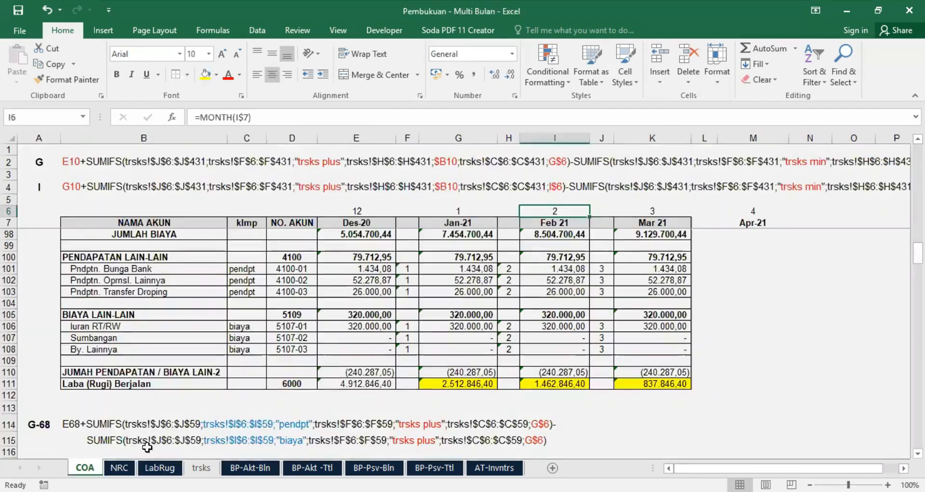
pyautogui.scroll(9, 470, 248)
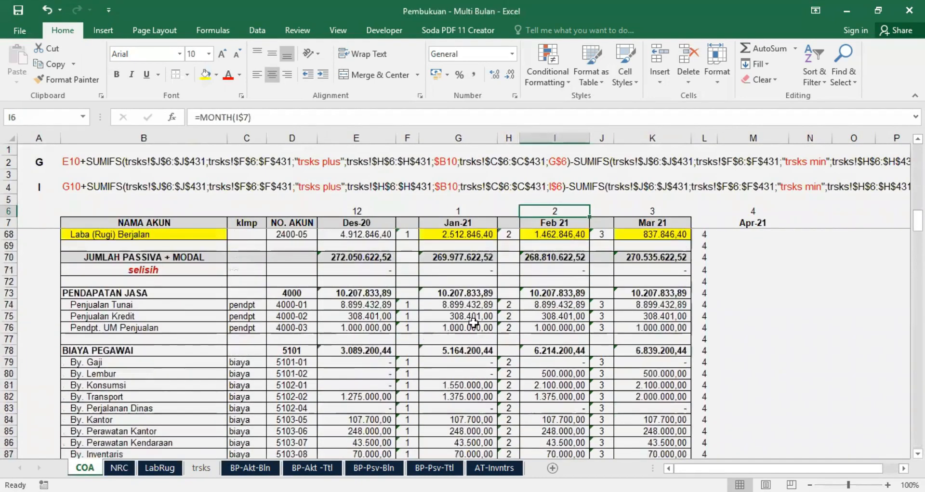
# Check Penjualan Tunai's Jan-21 balance on COA against LabRug's opening column, and set the report month in NRC's B5 to 31 Mar 21.
pyautogui.click(464, 305)
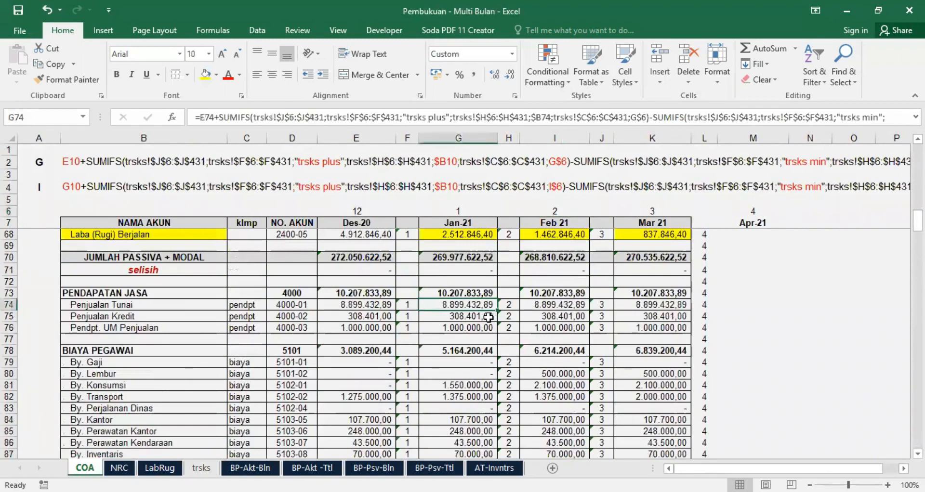
pyautogui.click(160, 468)
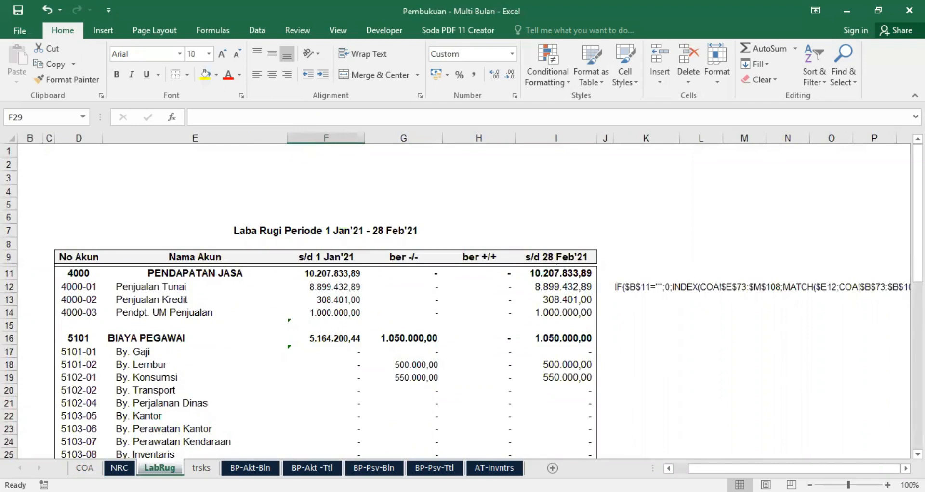
pyautogui.click(119, 467)
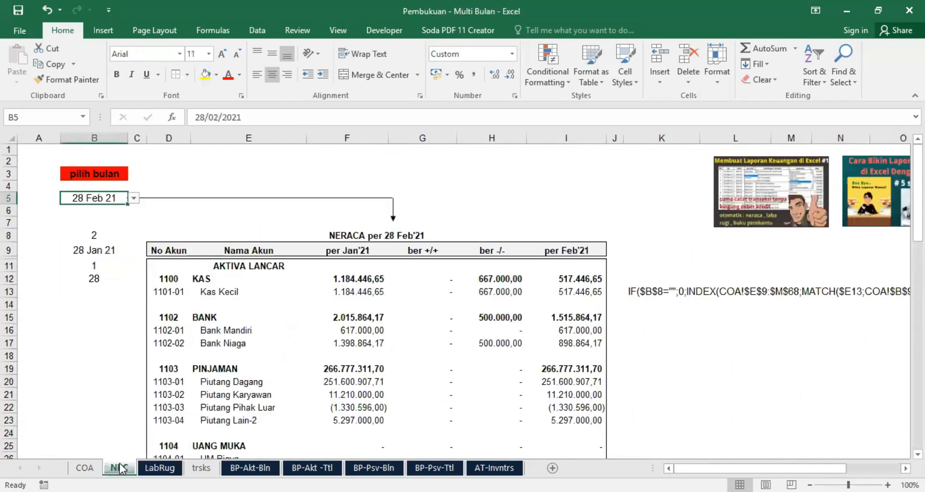
pyautogui.click(134, 198)
pyautogui.click(103, 218)
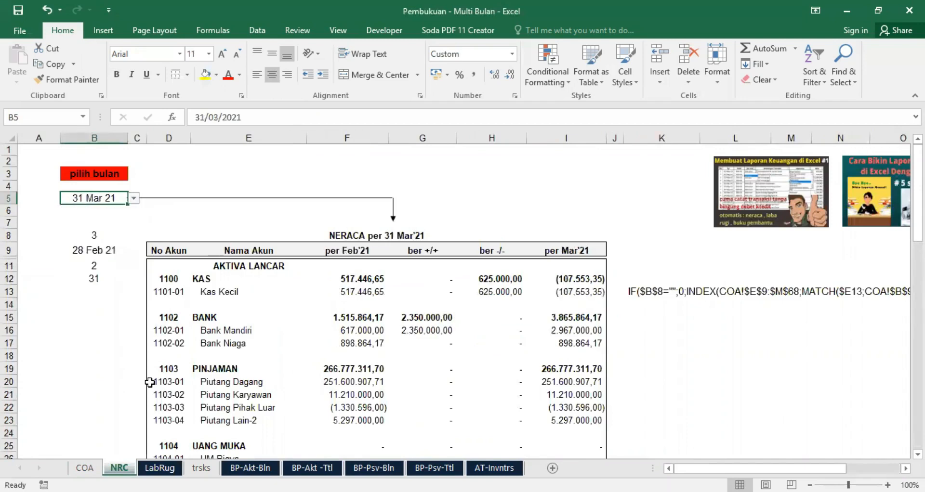
# Compare LabRug's opening balances with the Feb 21 income and expense values on COA, and inspect the By. Lembur formula in F18.
pyautogui.click(159, 468)
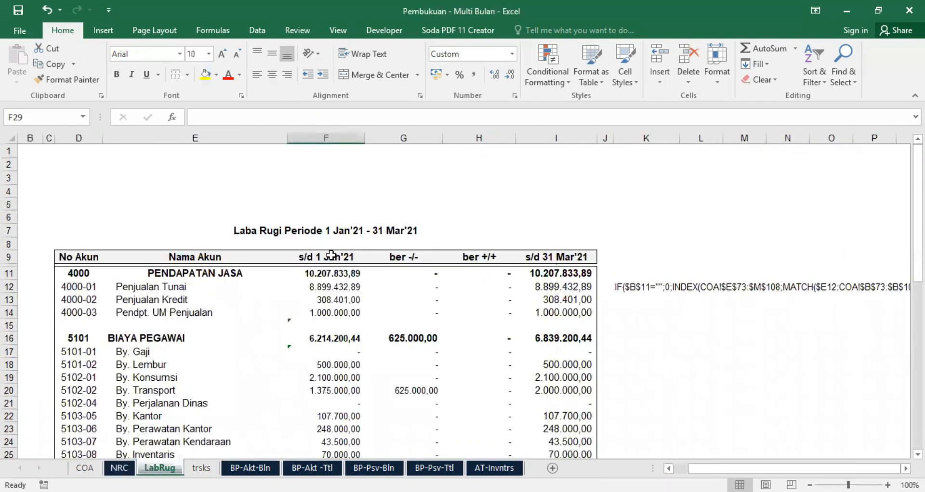
pyautogui.click(85, 468)
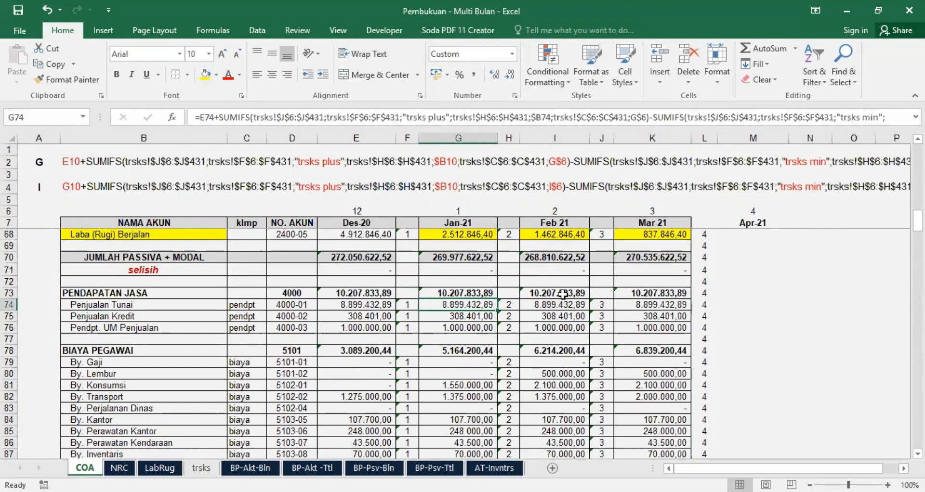
pyautogui.click(160, 468)
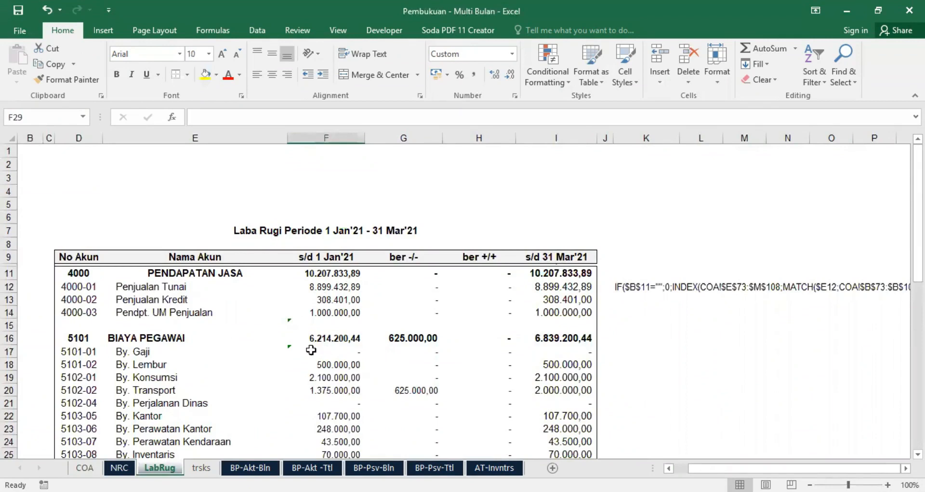
pyautogui.click(85, 467)
pyautogui.scroll(-1, 623, 322)
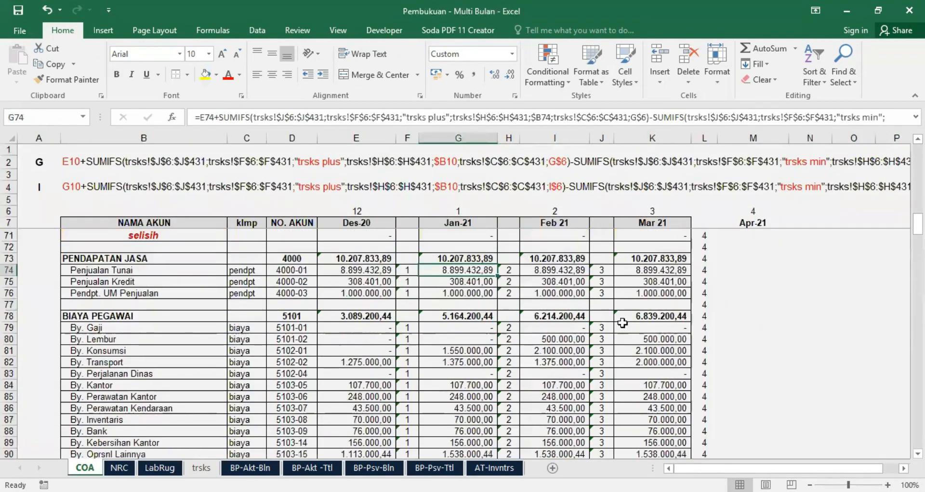
pyautogui.scroll(1, 559, 333)
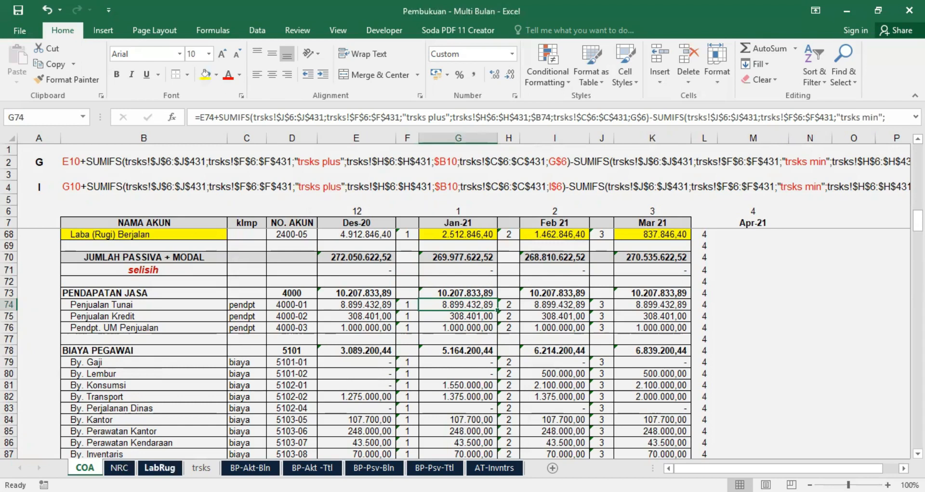
pyautogui.click(119, 467)
pyautogui.click(159, 468)
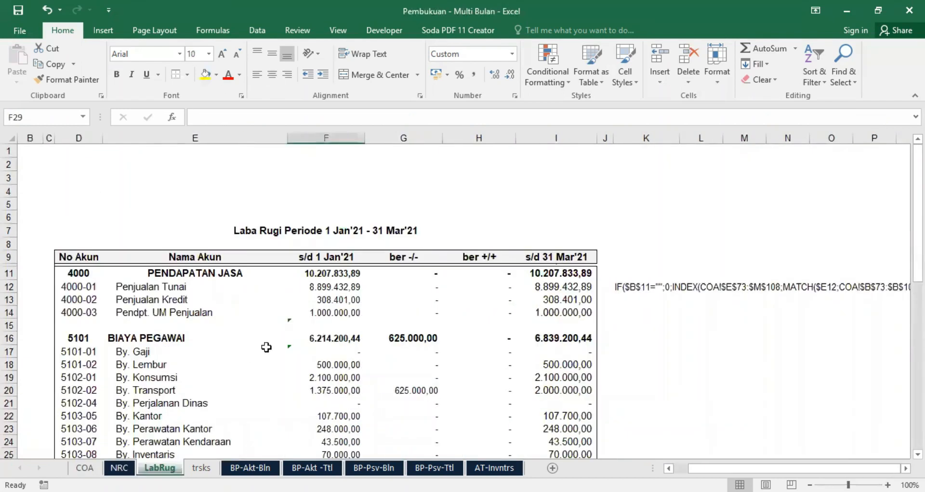
pyautogui.click(356, 365)
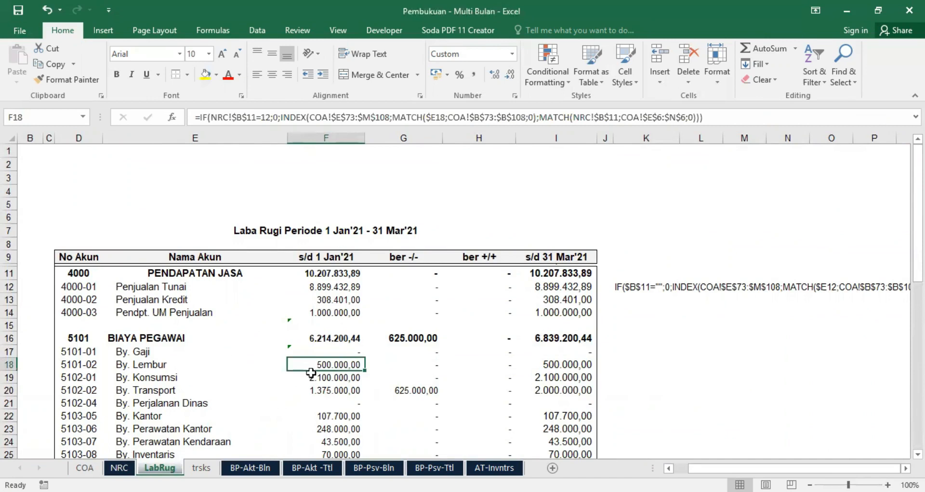
# Set the report month in NRC's B5 to 28 Feb 21.
pyautogui.hotkey('ctrl', 'pageup')
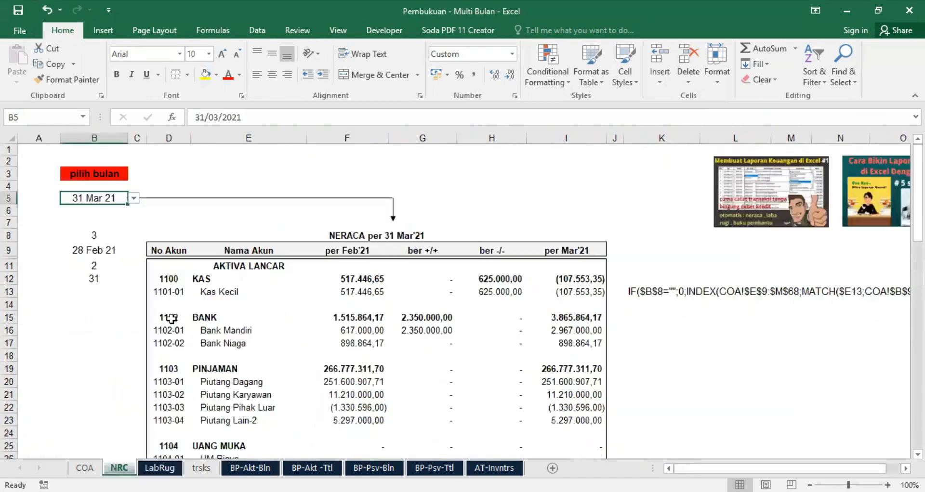
pyautogui.click(134, 198)
pyautogui.click(133, 208)
pyautogui.click(111, 216)
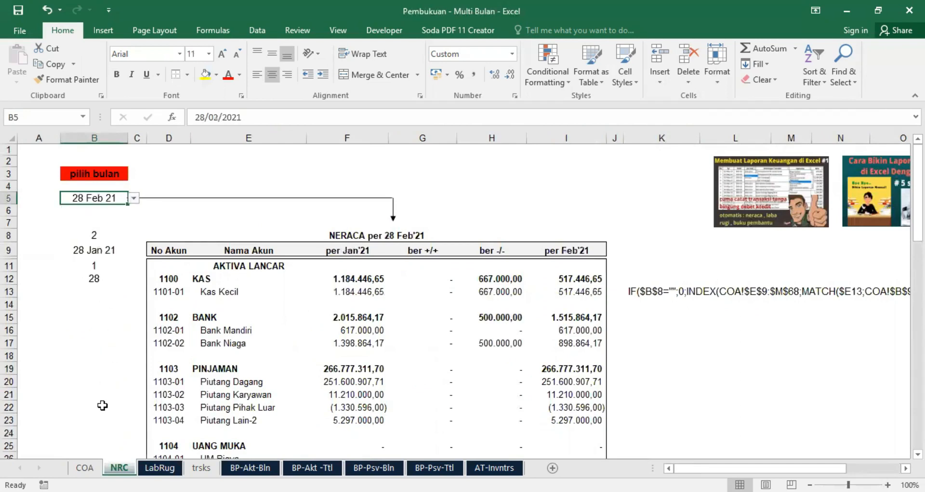
# Compare COA's Jan-21 values for By. Gaji and By. Lembur in G79:G80 with LabRug's opening column.
pyautogui.click(84, 467)
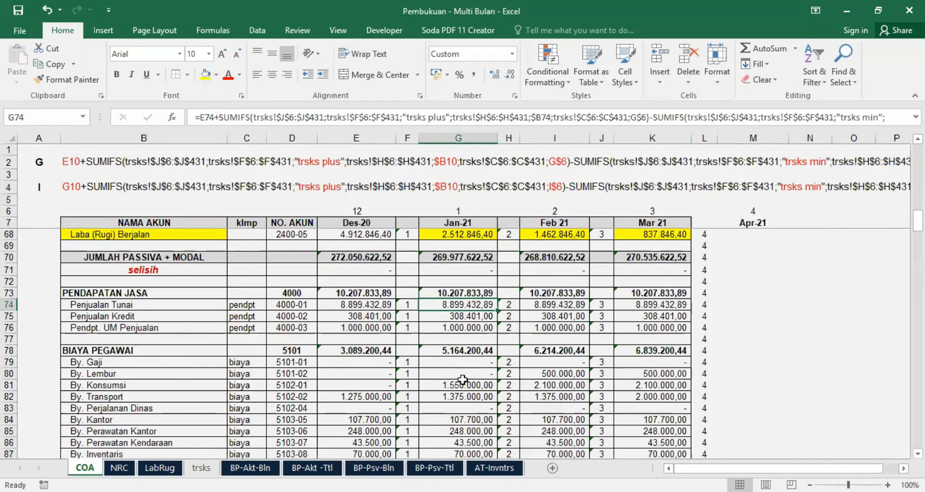
pyautogui.moveTo(460, 363); pyautogui.dragTo(460, 375)
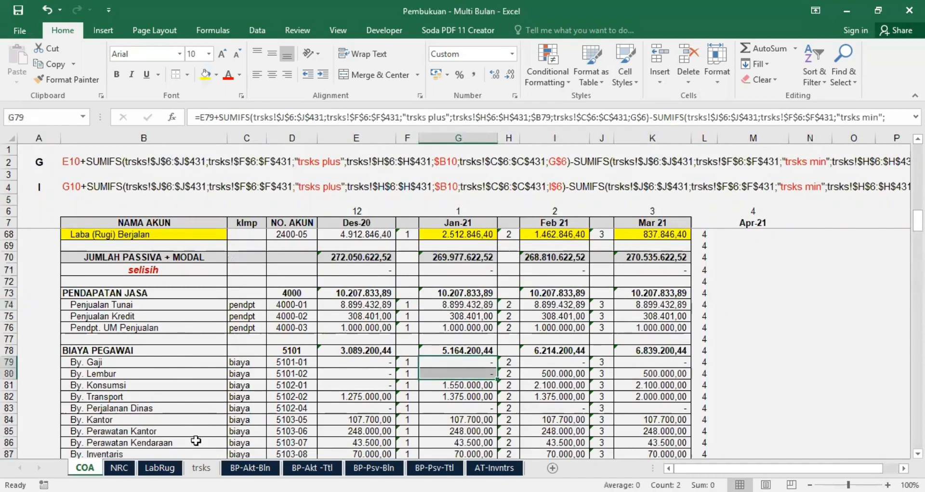
pyautogui.click(160, 468)
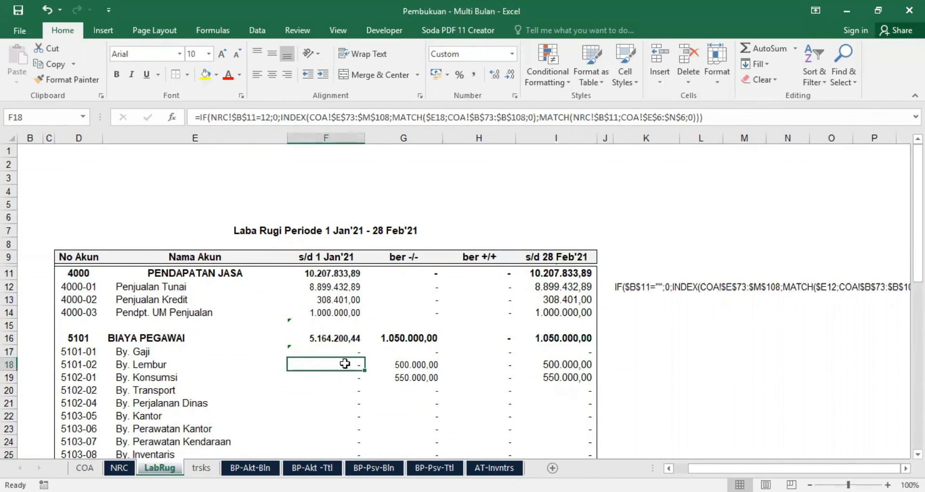
pyautogui.scroll(-2, 482, 349)
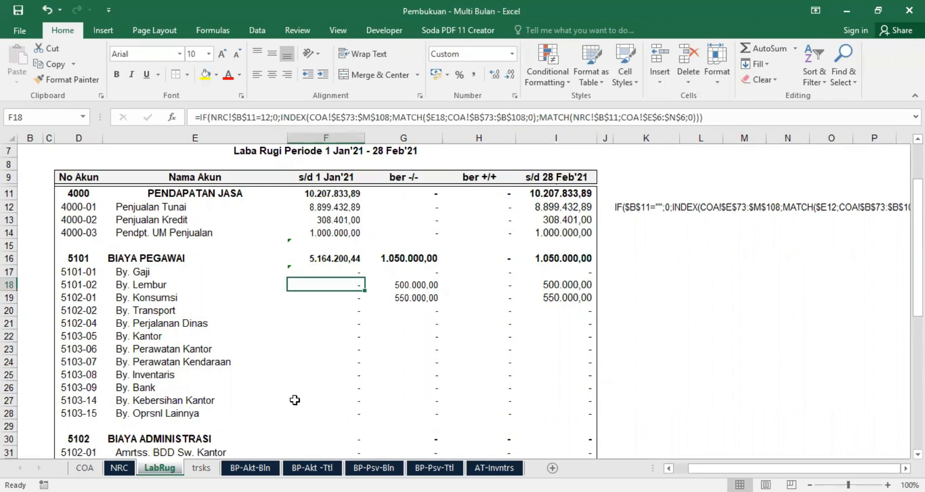
# View the BP-Akt-Bln ledger sheet and point out the two tutorial thumbnail pictures beside the Kas Kecil table.
pyautogui.click(250, 468)
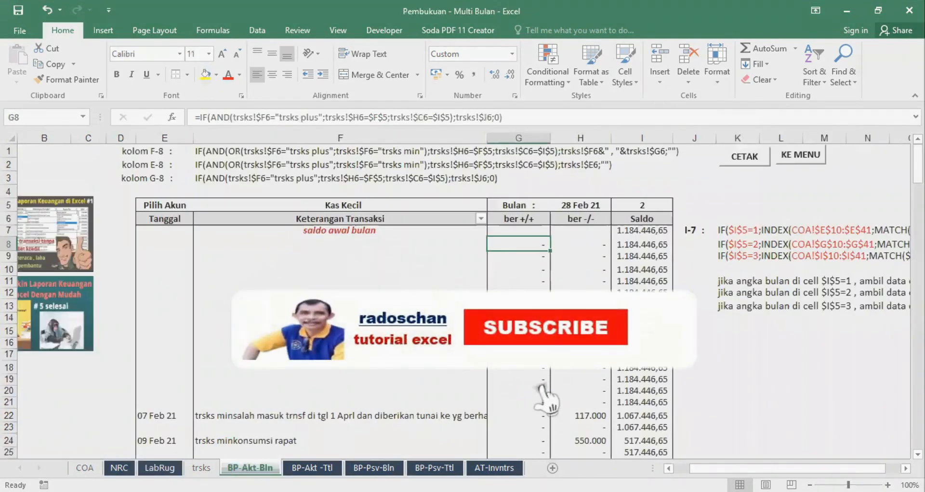
pyautogui.hscroll(-1, 323, 316)
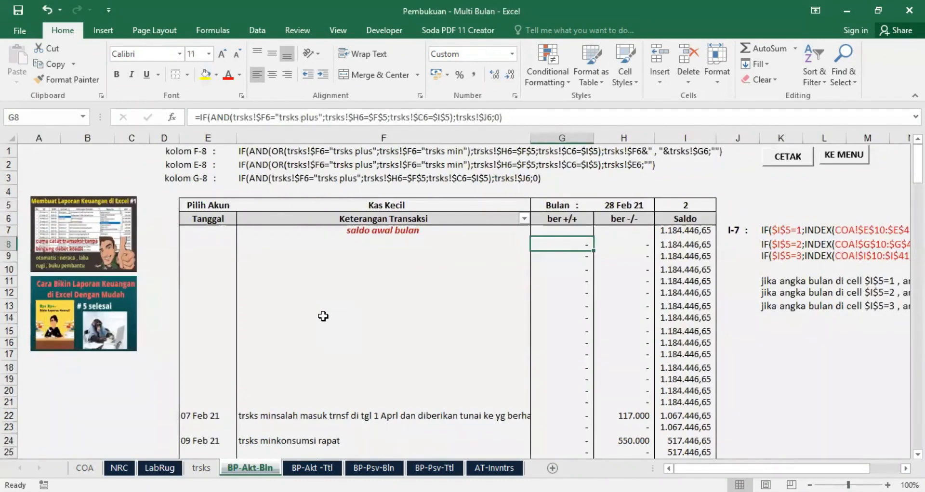
pyautogui.click(100, 231)
pyautogui.click(94, 320)
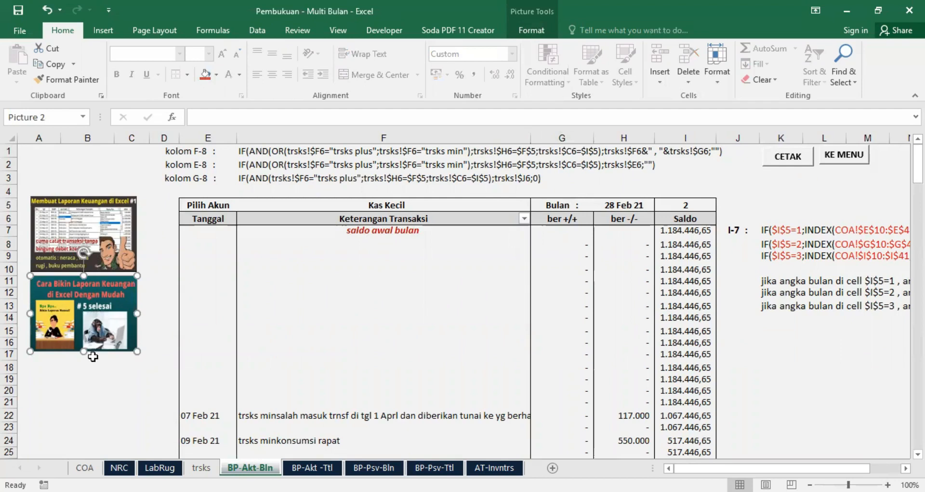
pyautogui.click(99, 230)
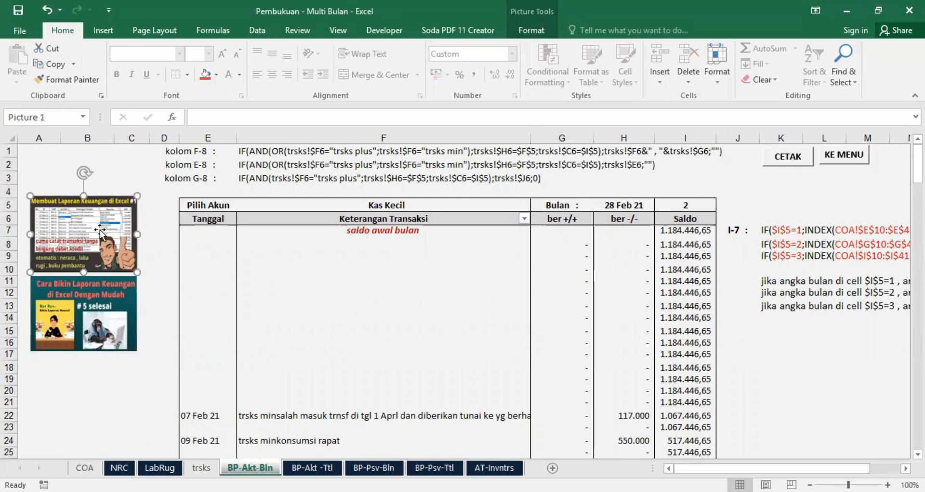
pyautogui.click(86, 312)
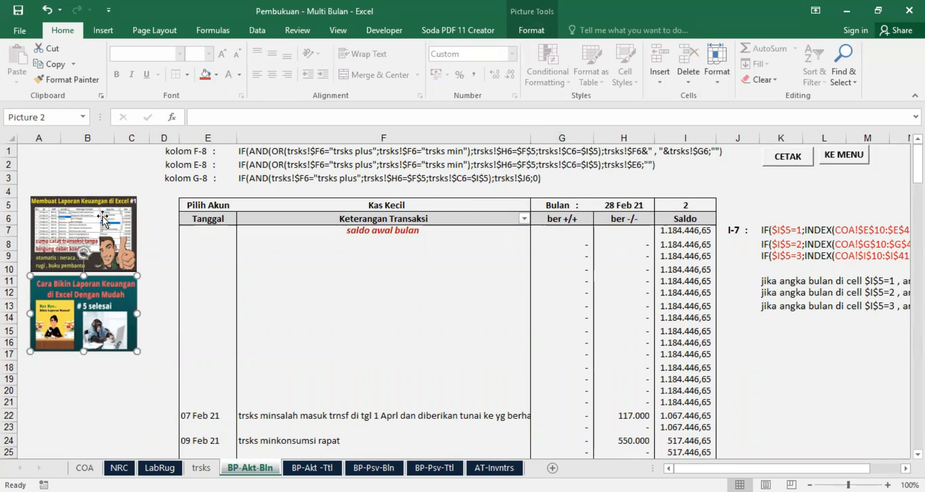
pyautogui.click(154, 267)
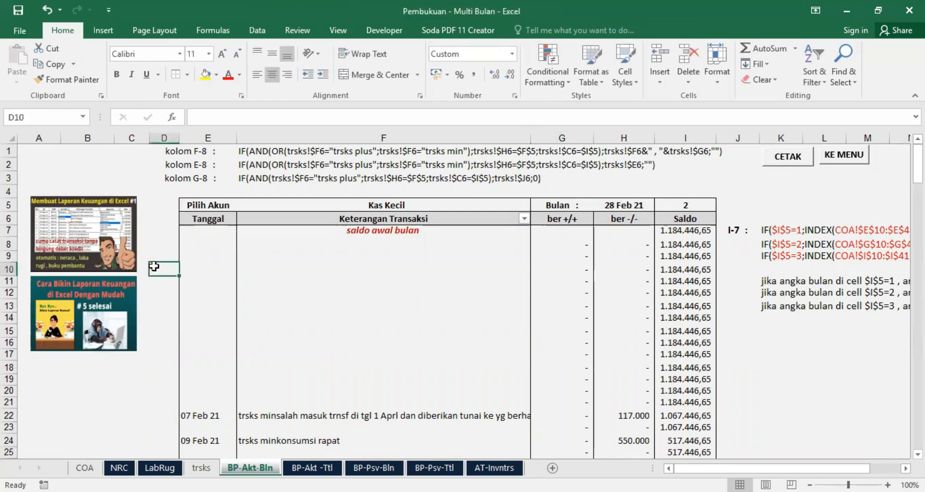